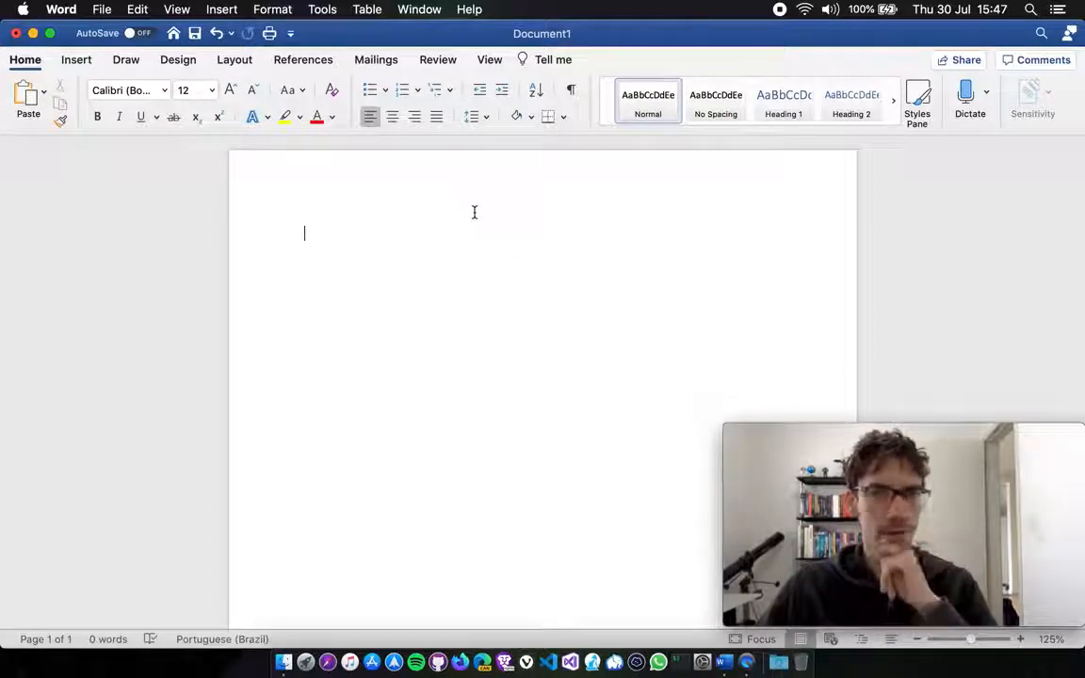
Browse the ribbon tabs from Insert through View, then return to Home.
click(79, 60)
click(127, 60)
click(178, 61)
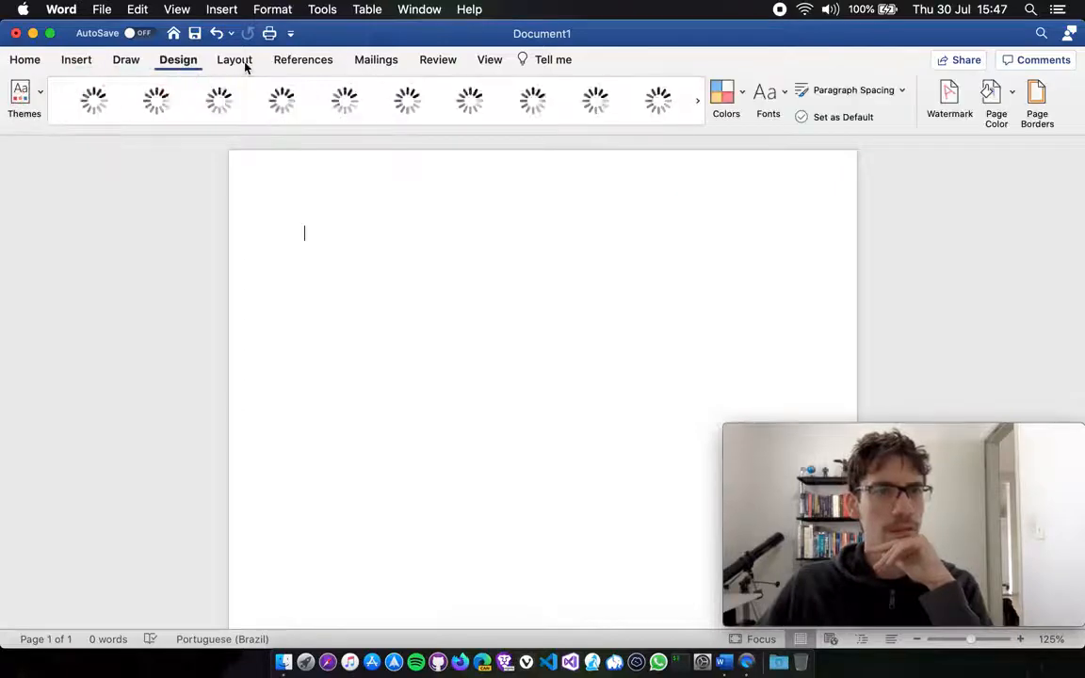
click(245, 64)
click(273, 58)
click(179, 61)
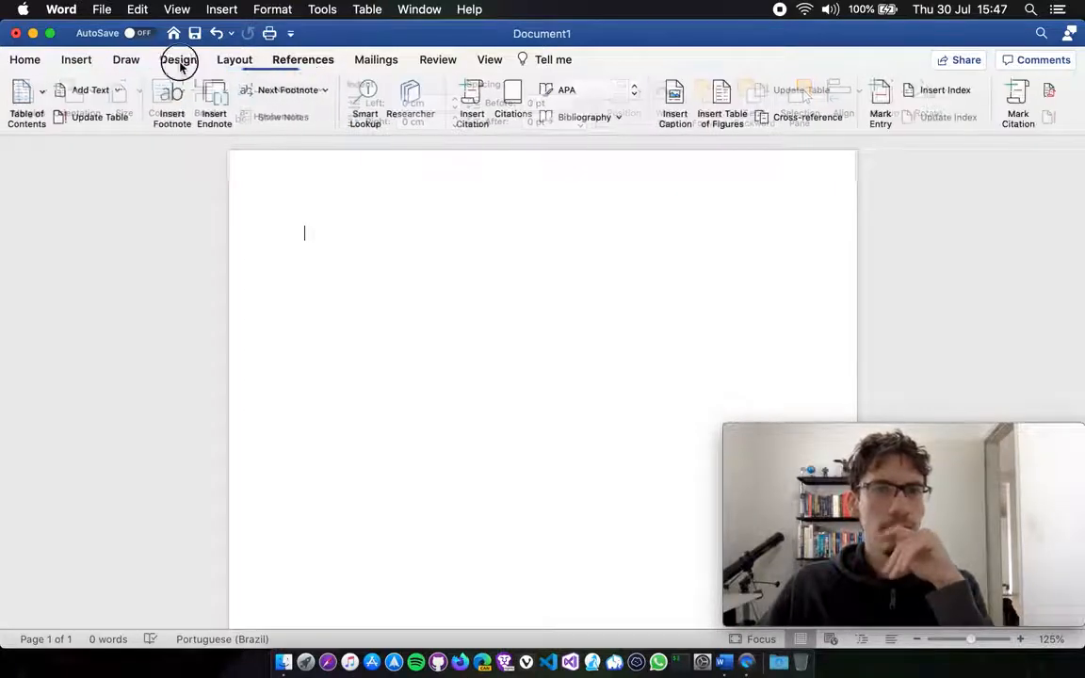
click(303, 62)
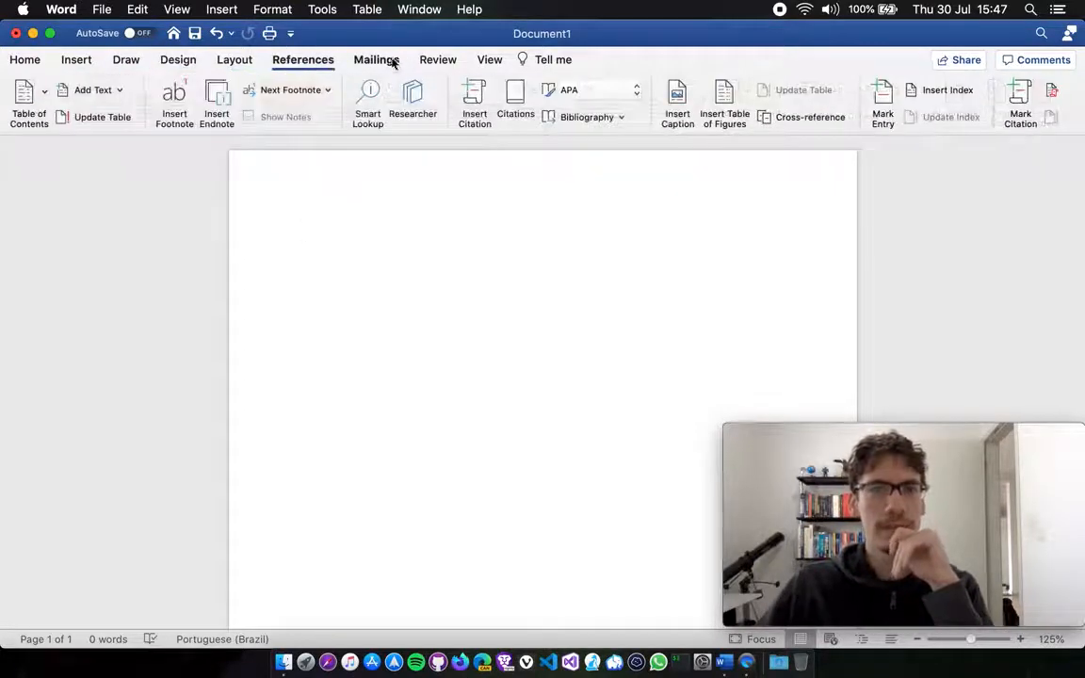
click(387, 60)
click(449, 61)
click(492, 62)
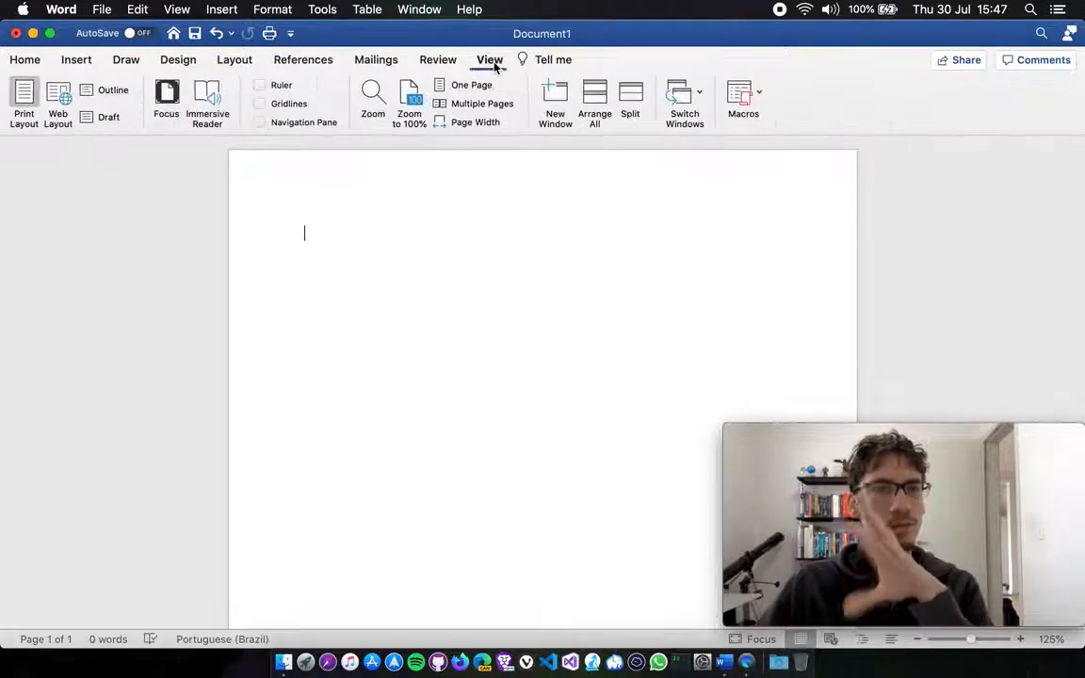
click(76, 60)
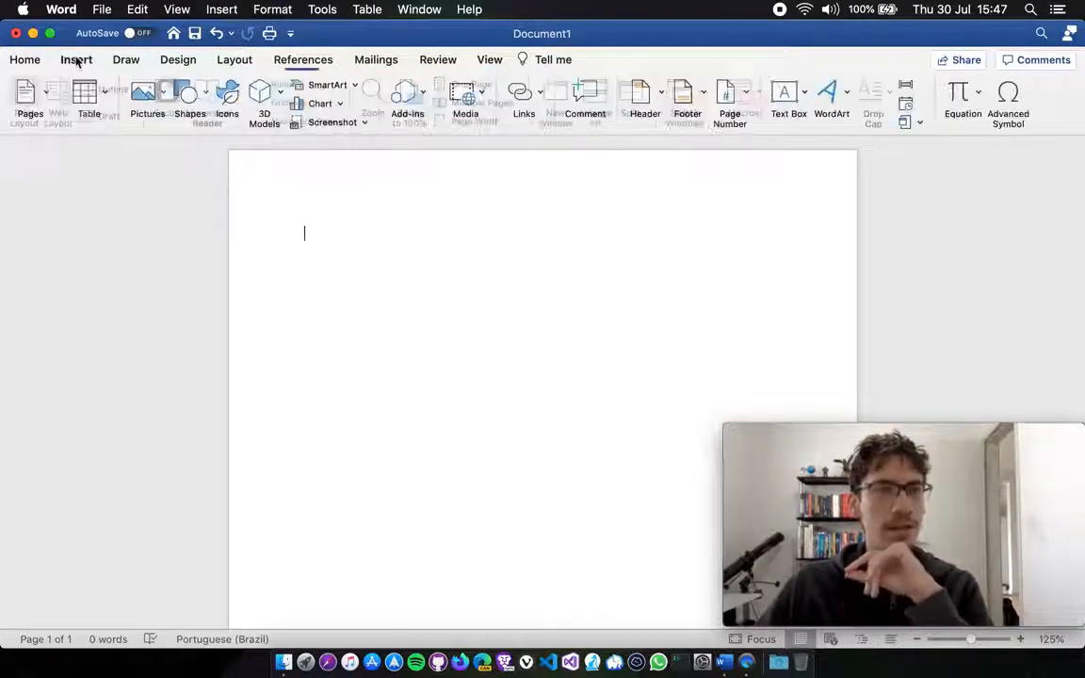
click(20, 64)
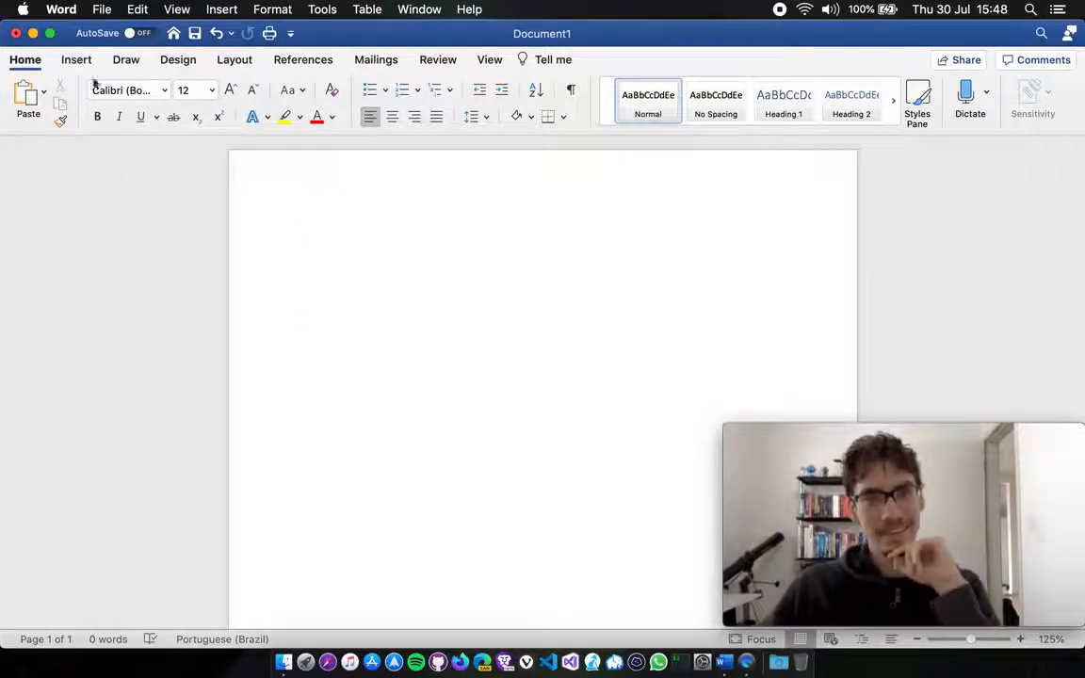
Revisit Insert and Layout, then show the References table of contents styles.
click(71, 62)
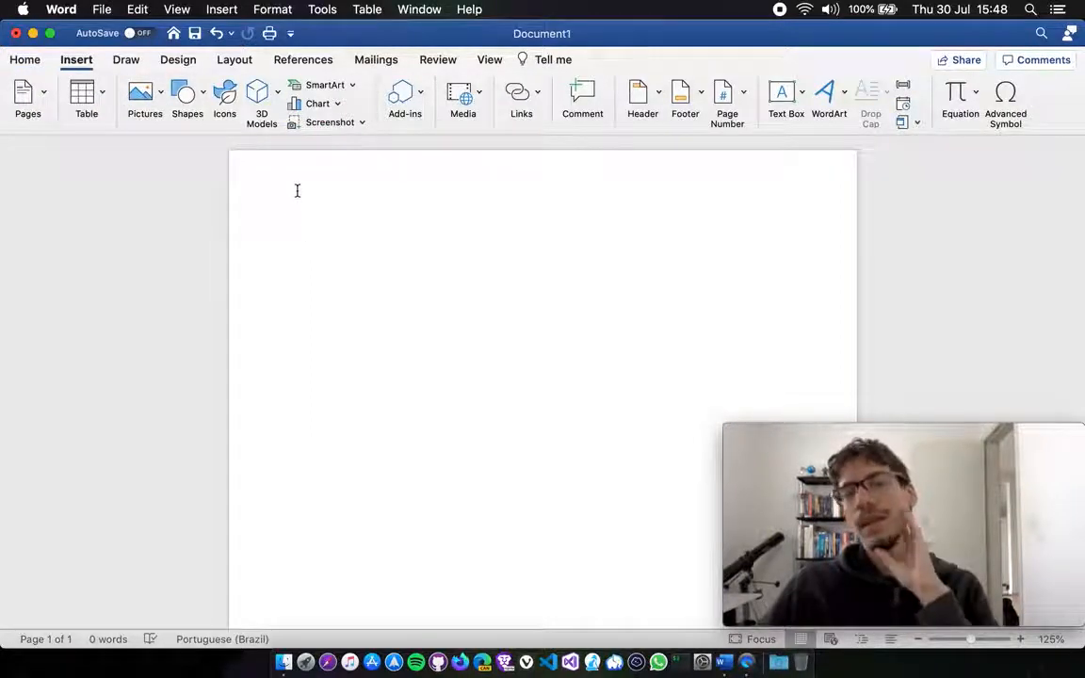
click(235, 61)
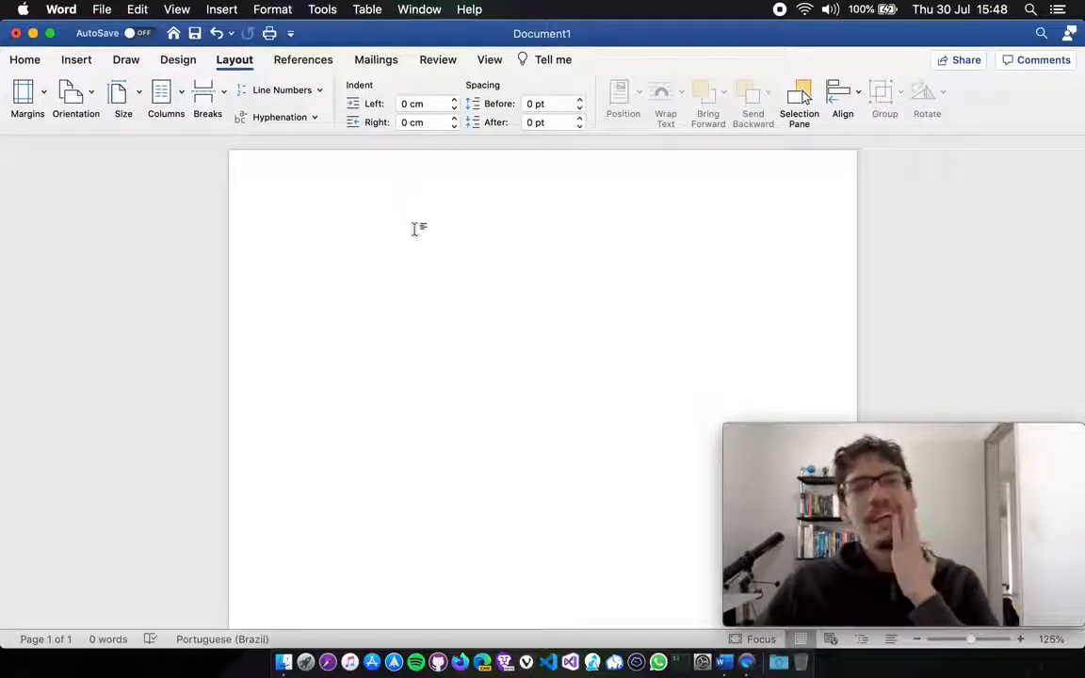
click(321, 69)
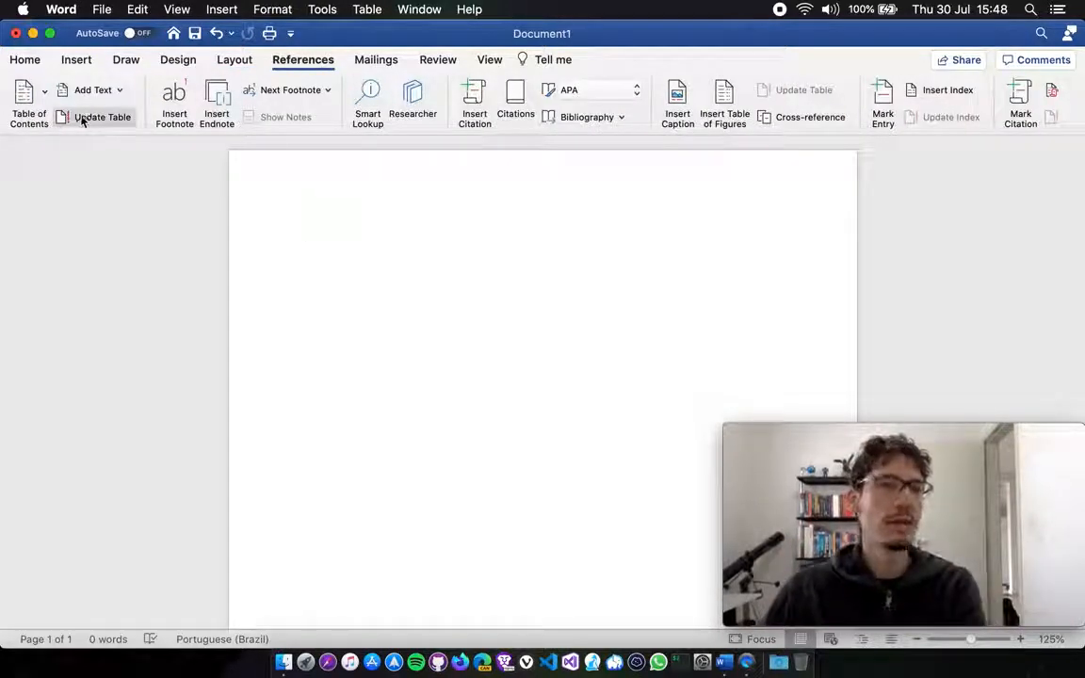
click(31, 98)
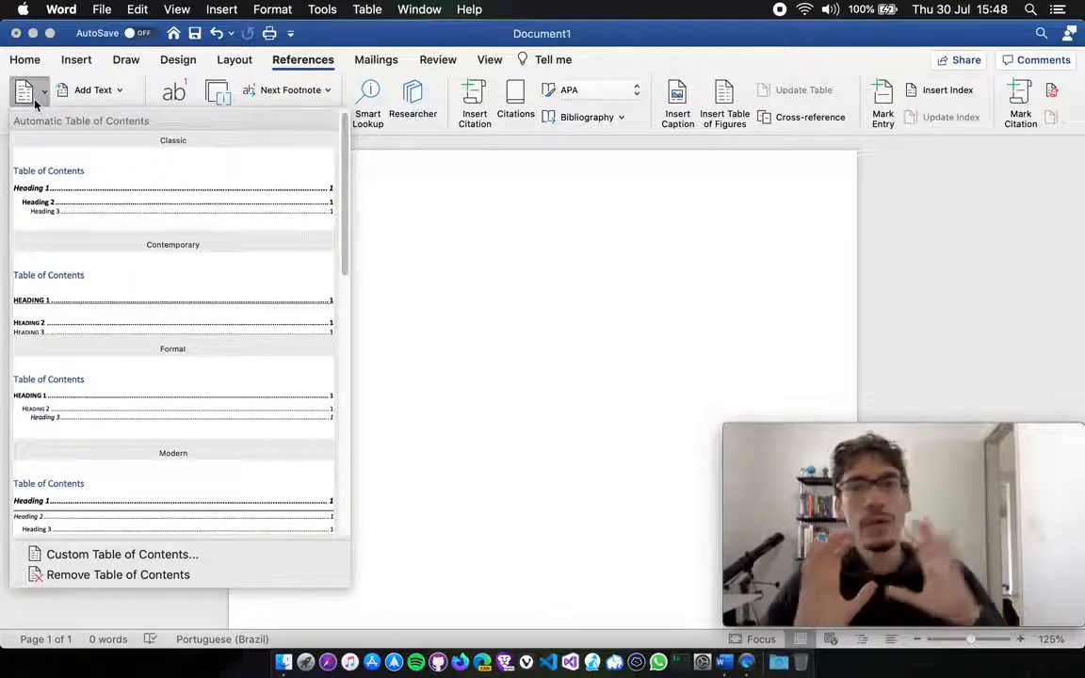
Close the contents gallery without inserting, then browse the Design, Draw and Insert tabs.
click(583, 262)
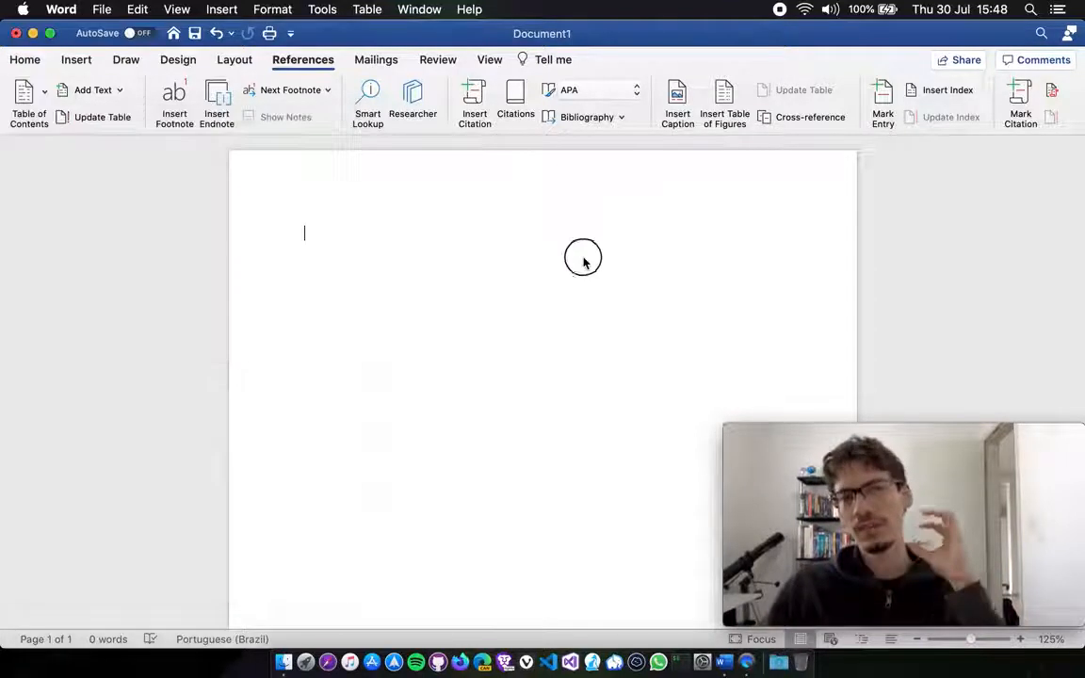
click(179, 62)
click(123, 63)
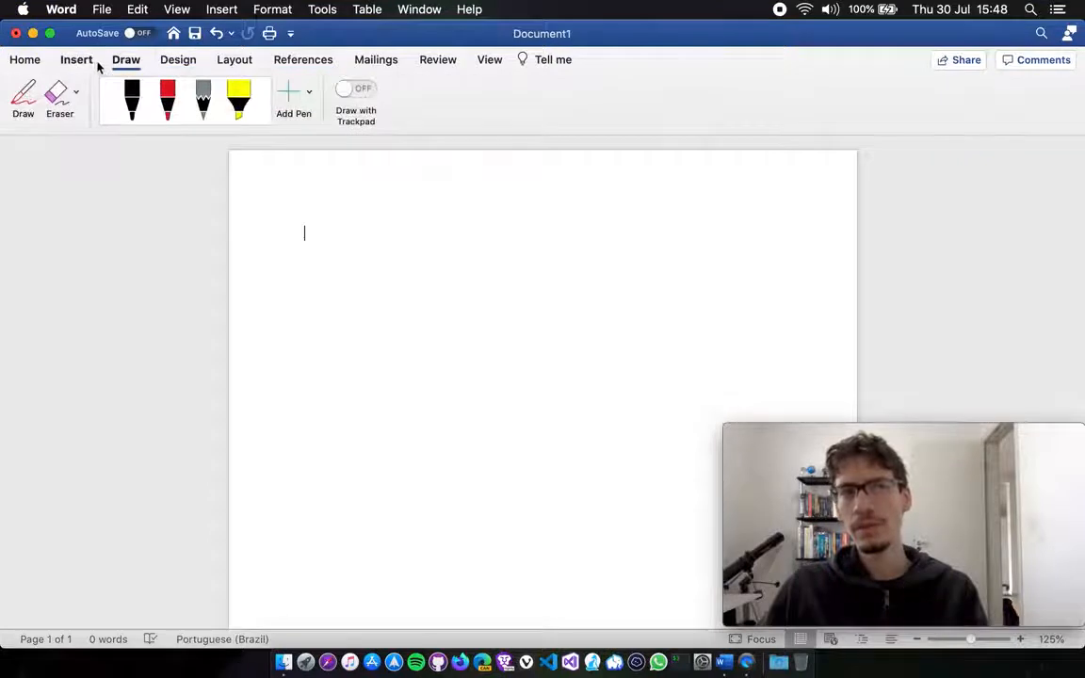
click(79, 62)
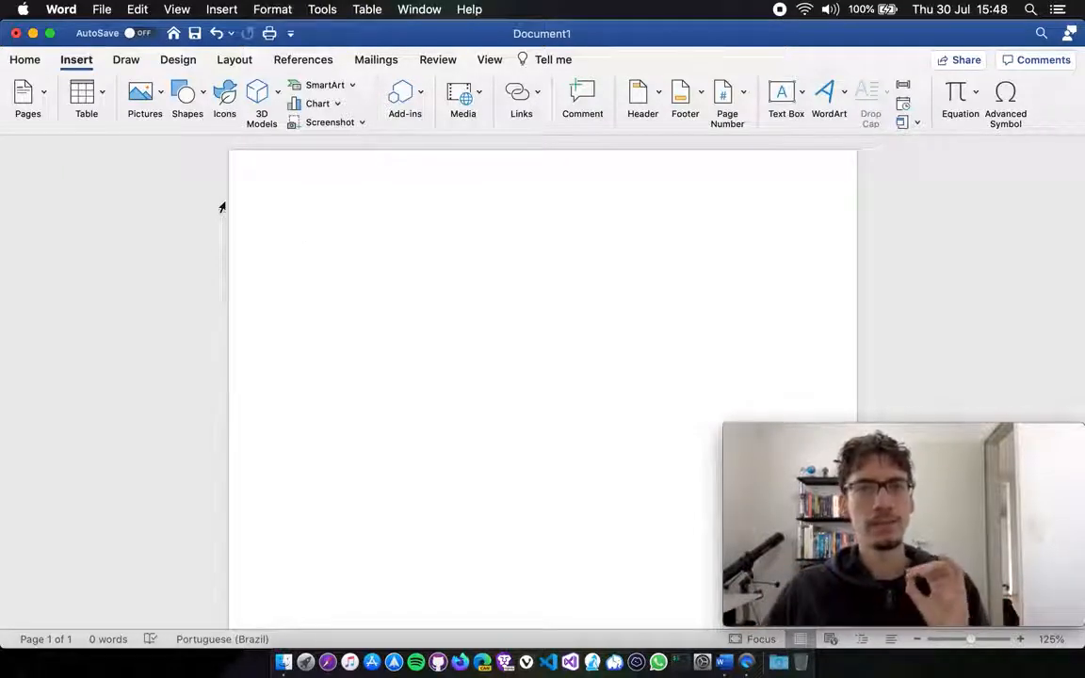
Open and dismiss the table grid twice without inserting a table, then return to Home.
click(95, 95)
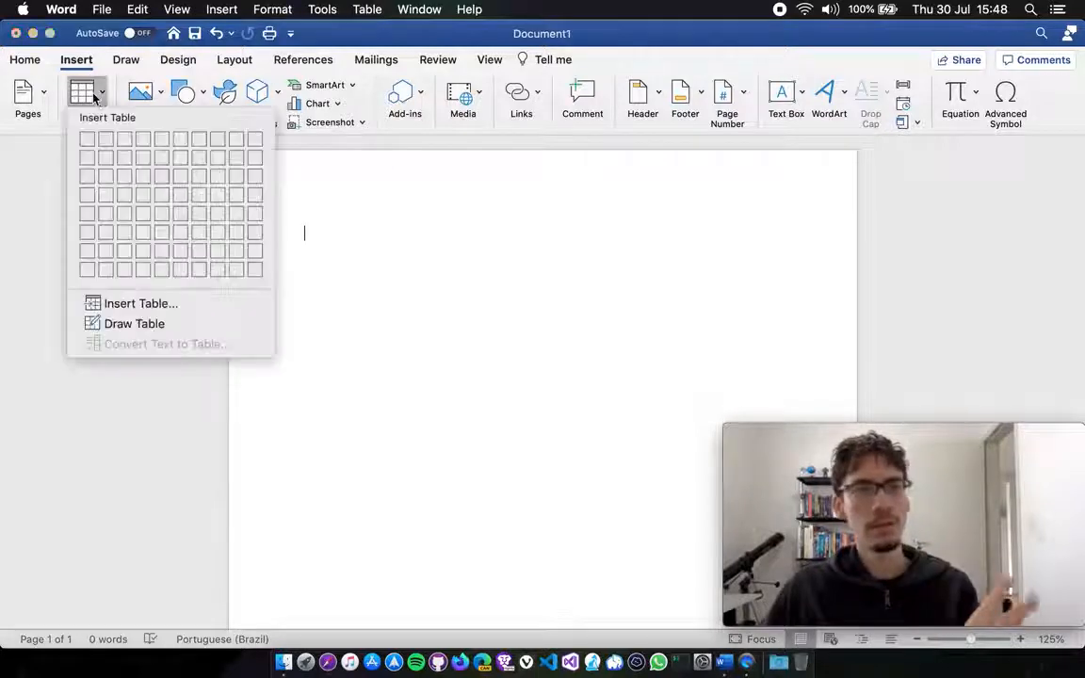
click(101, 100)
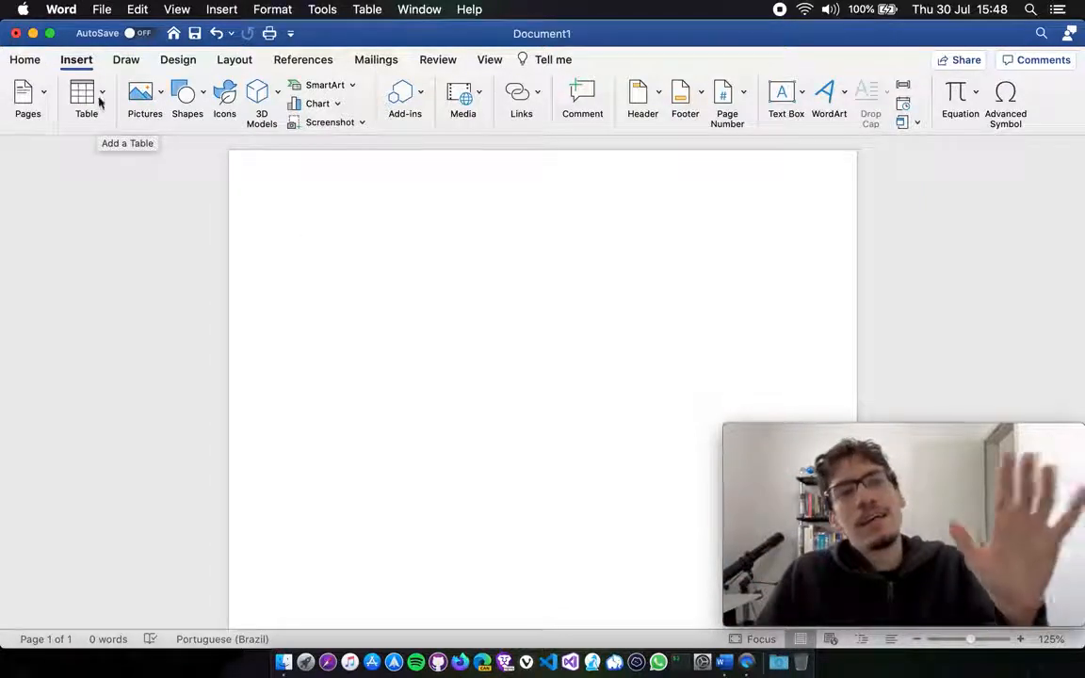
click(99, 105)
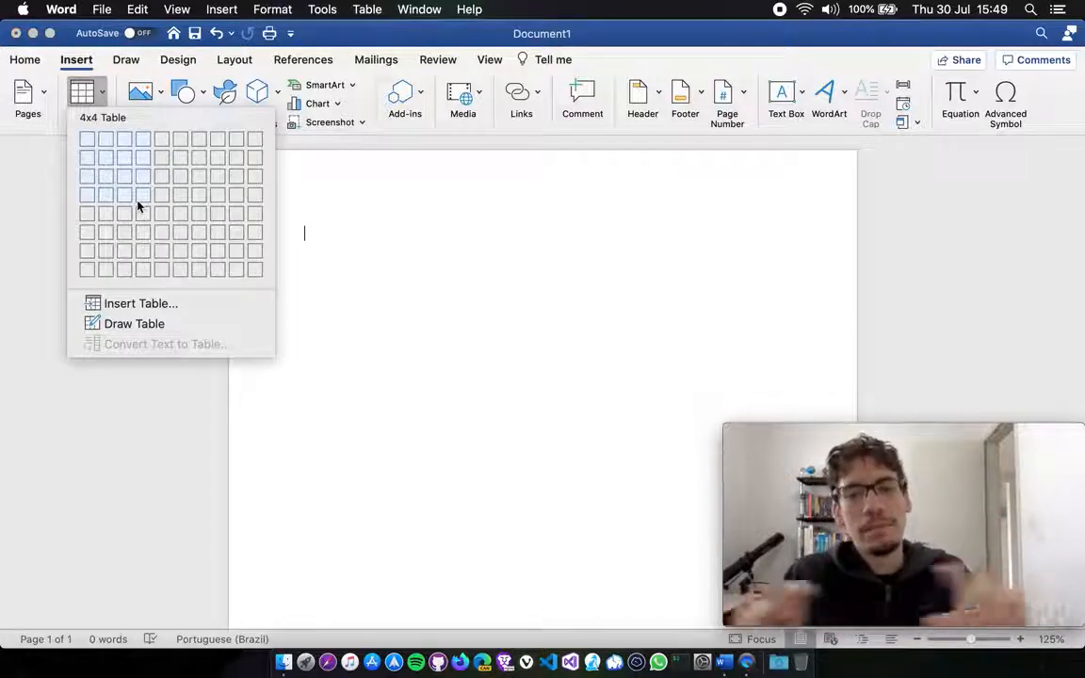
click(525, 290)
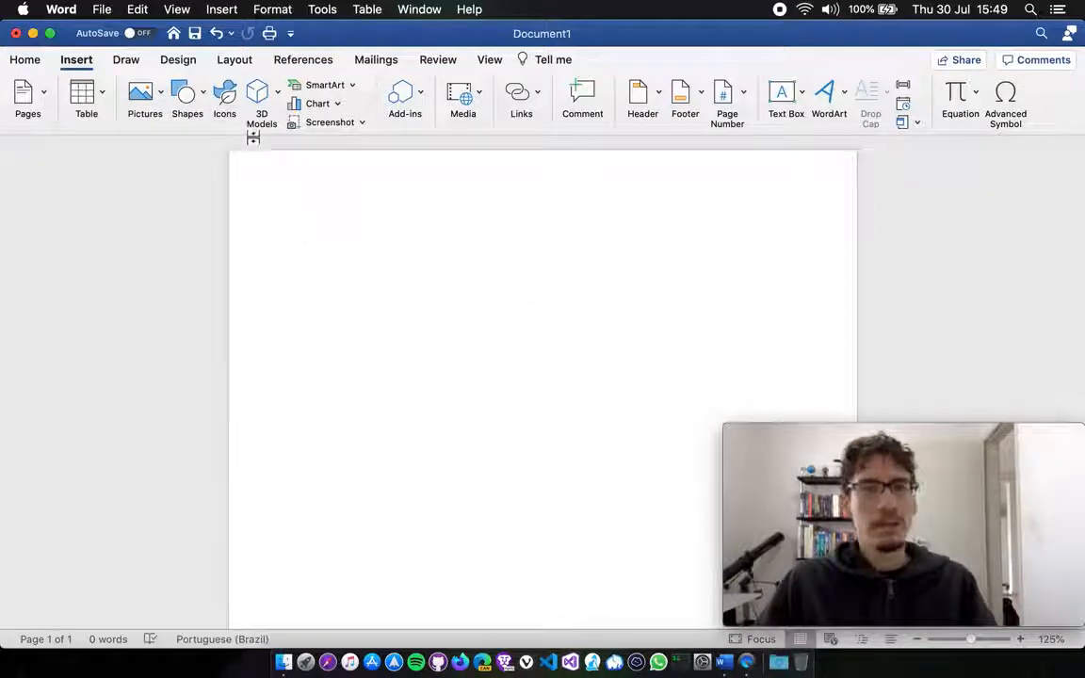
click(33, 62)
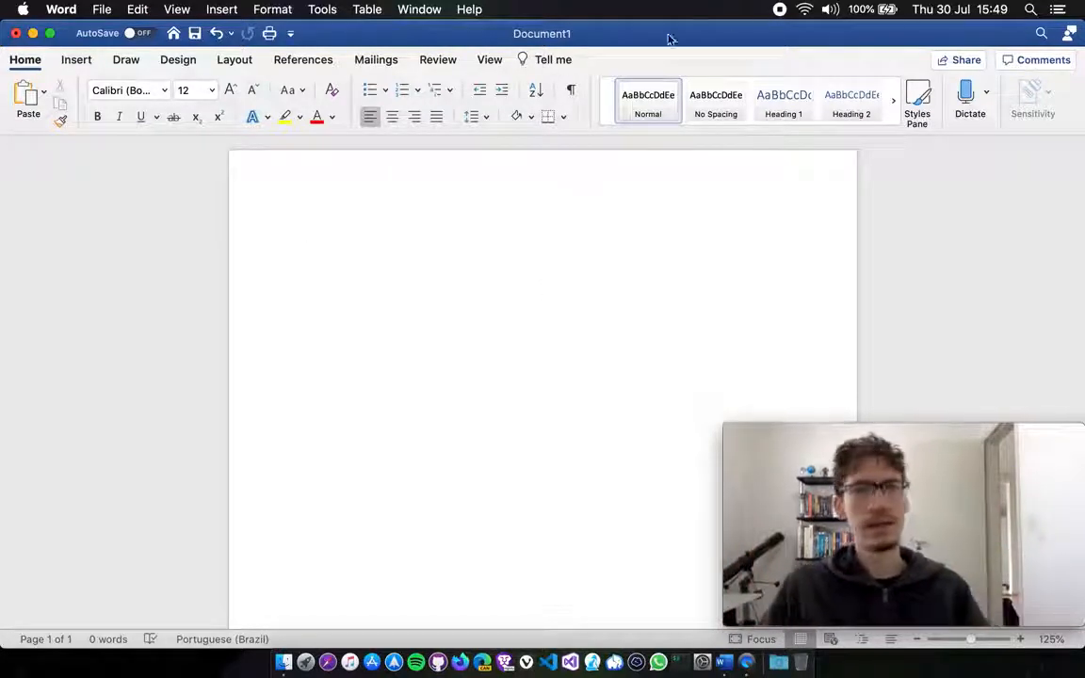
click(80, 62)
click(126, 61)
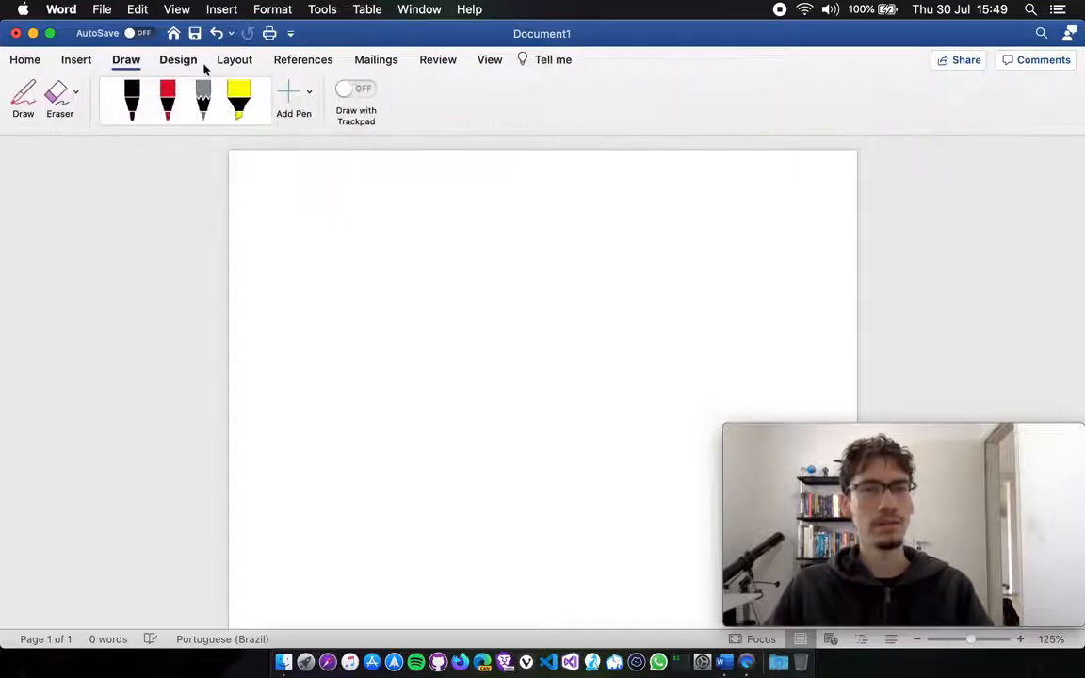
click(180, 63)
click(240, 63)
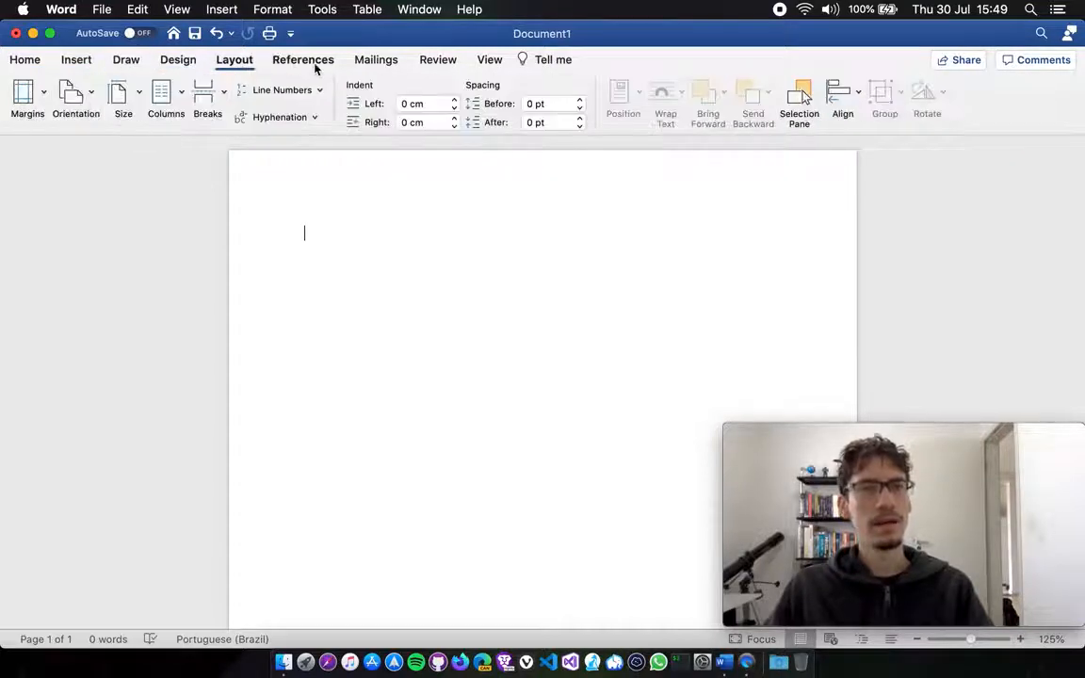
click(313, 63)
click(376, 63)
click(441, 63)
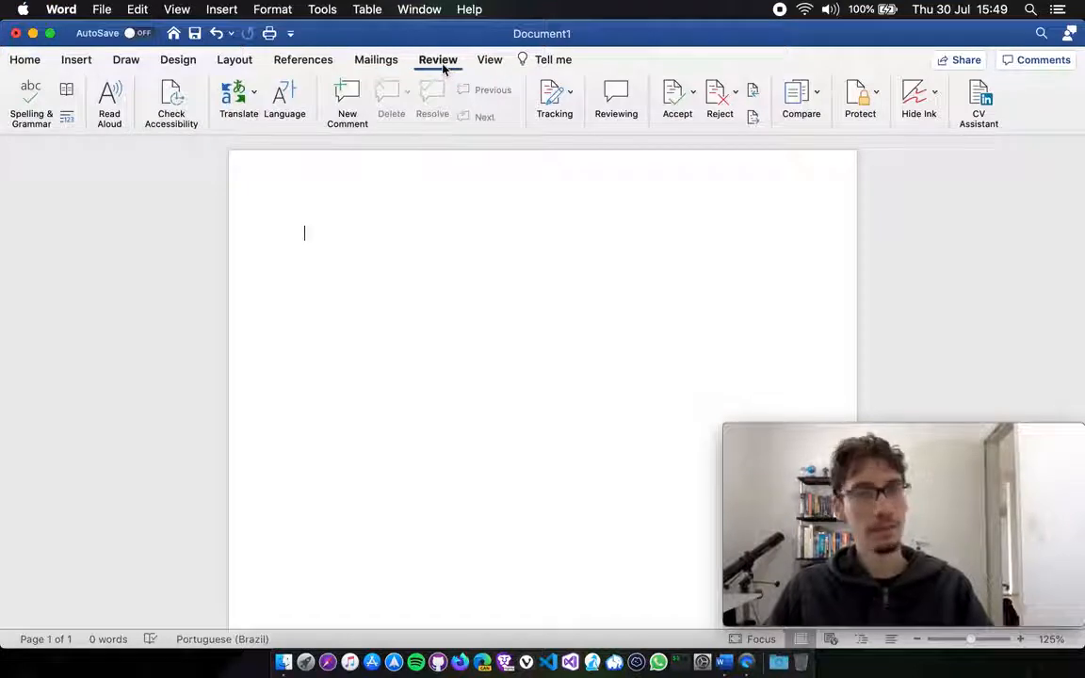
click(375, 63)
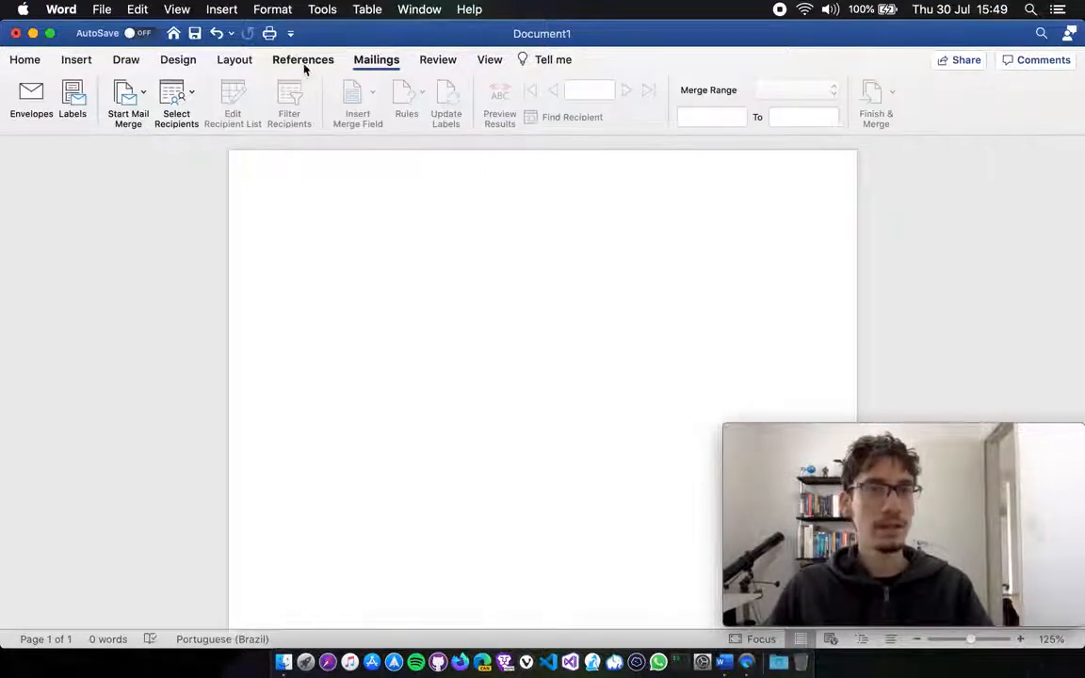
click(28, 62)
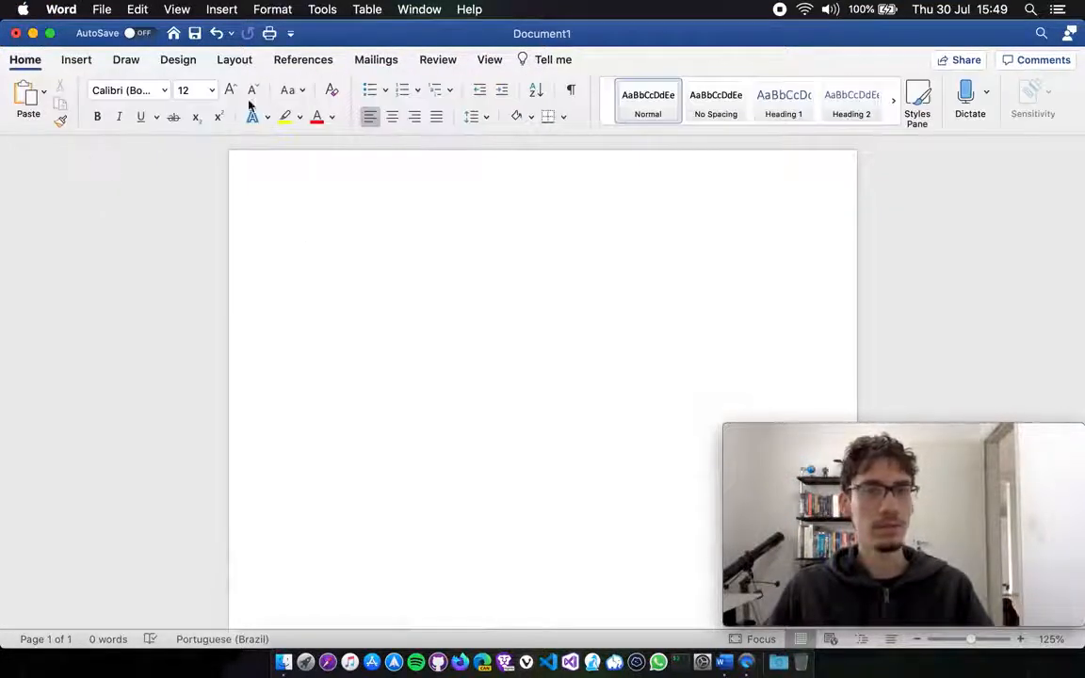
click(43, 92)
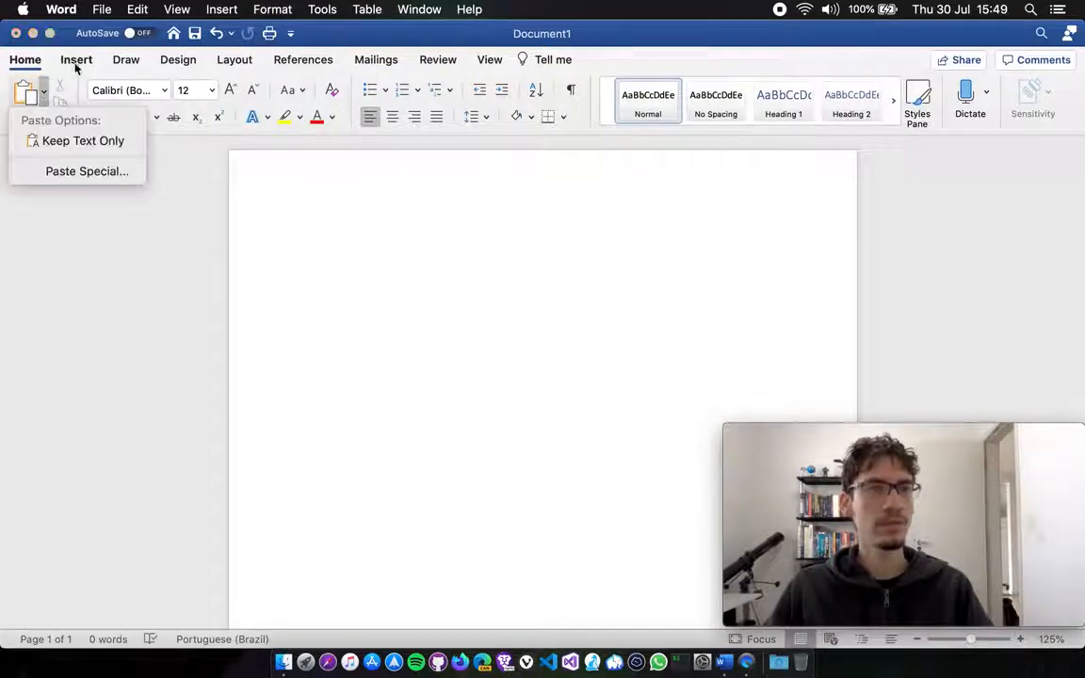
click(75, 63)
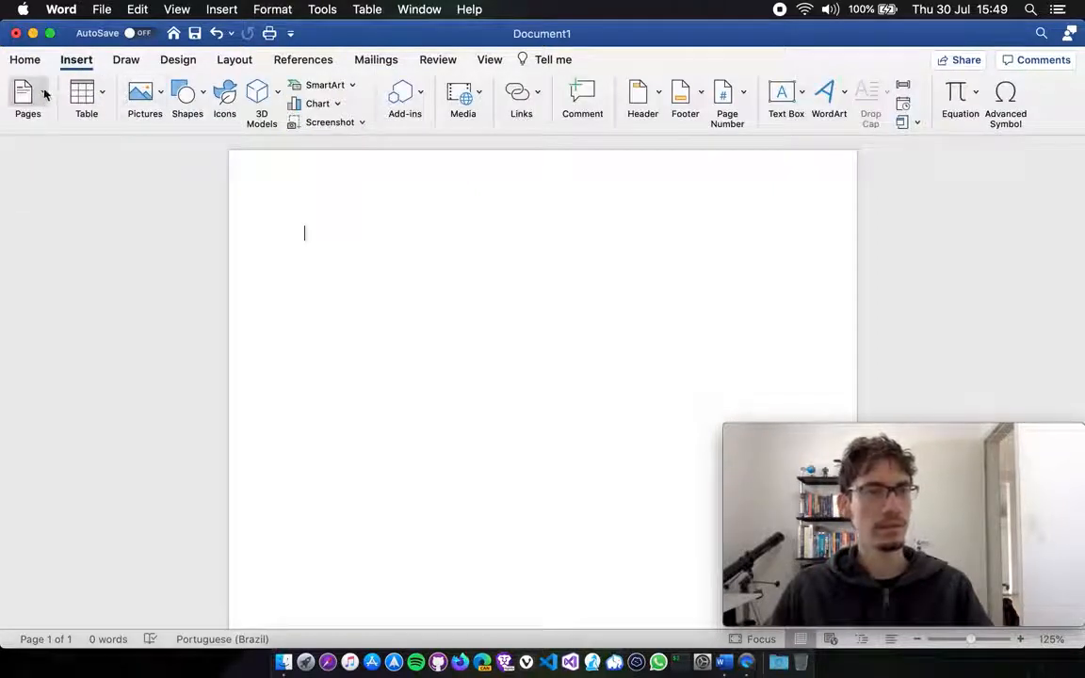
click(45, 95)
click(157, 95)
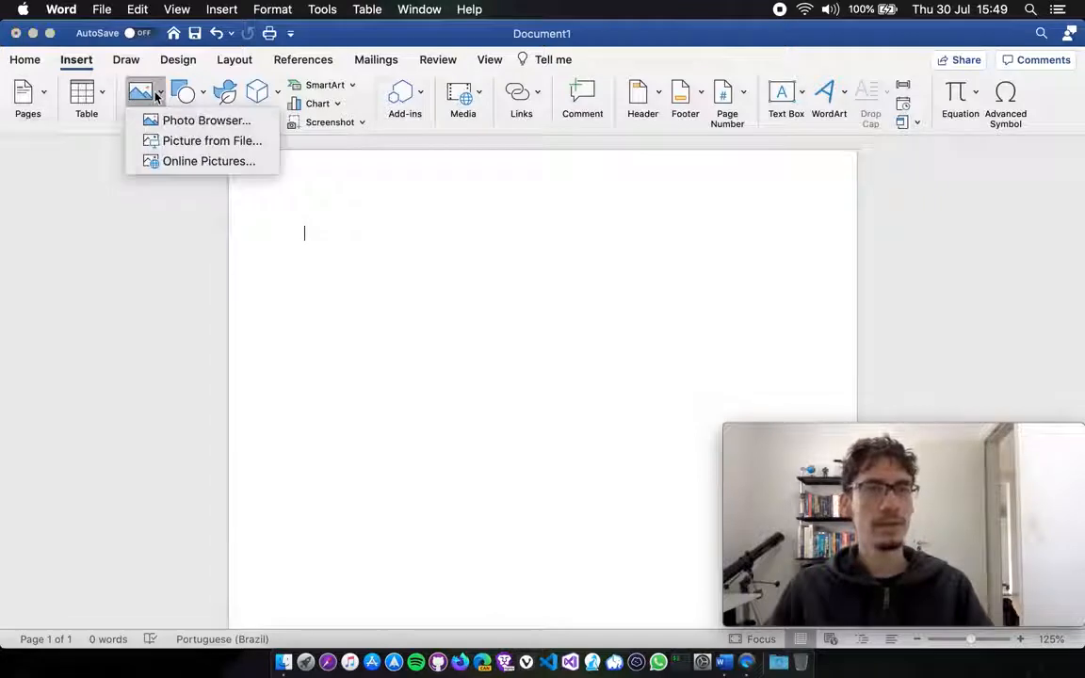
click(200, 94)
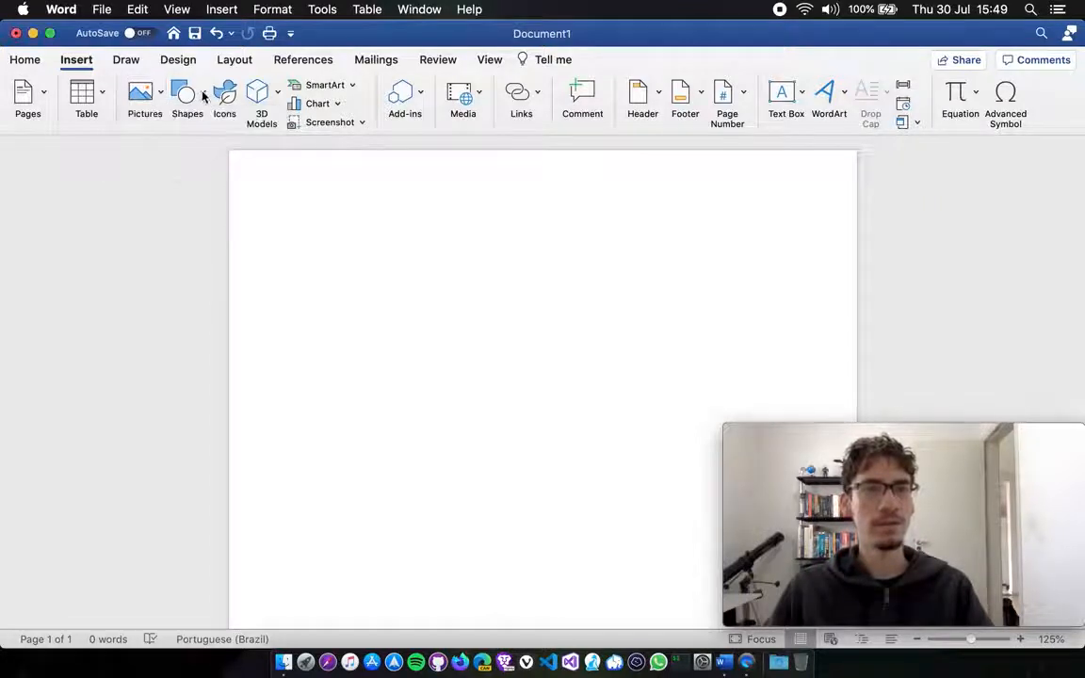
click(204, 96)
click(79, 213)
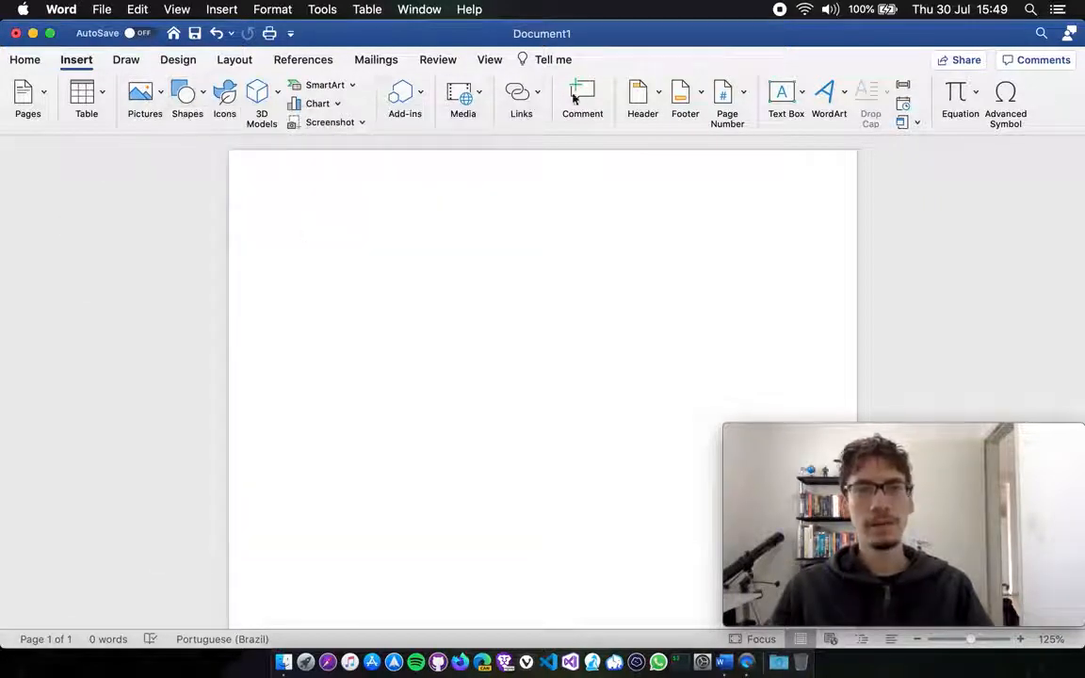
click(643, 94)
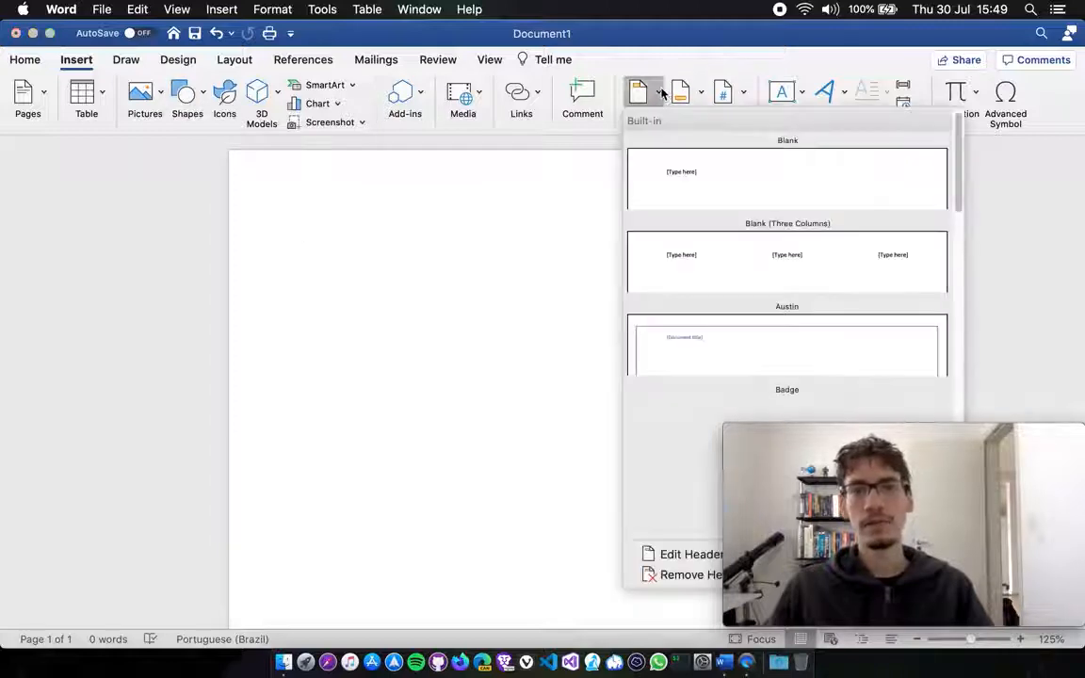
click(492, 271)
click(682, 94)
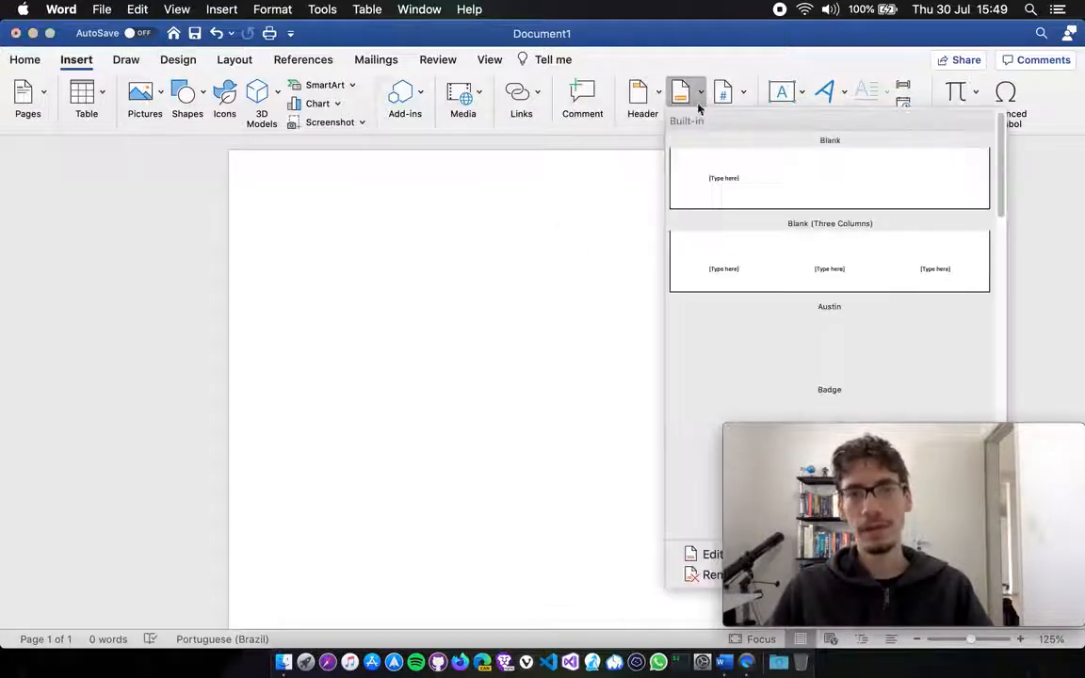
click(504, 356)
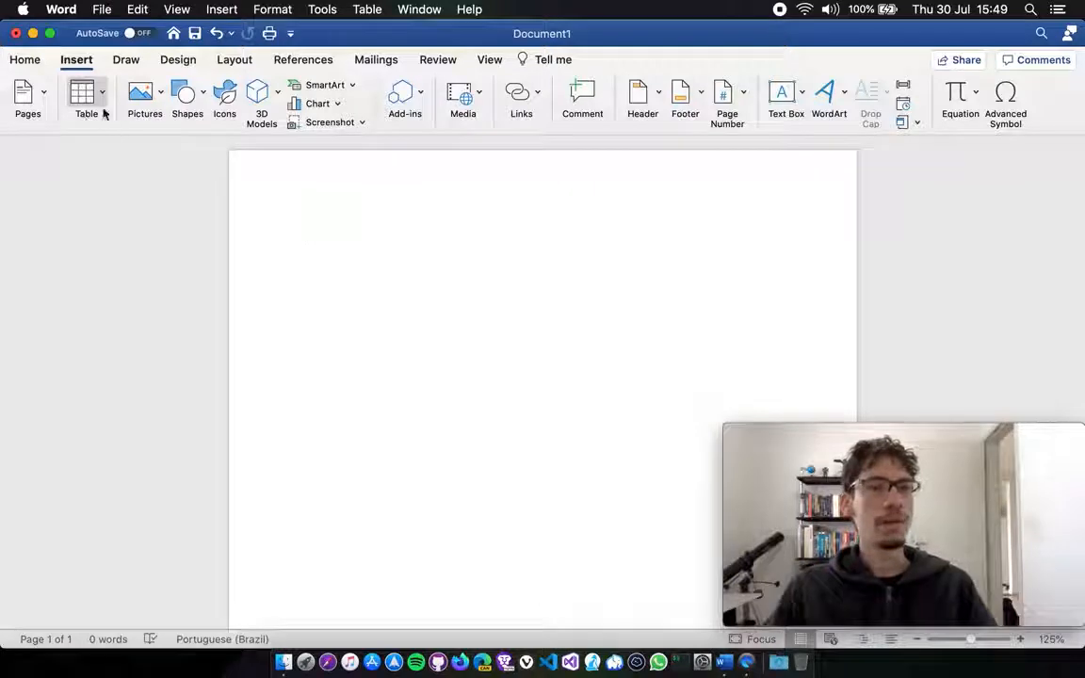
Browse the Format, View and Edit menus and the Draw tab, ending back on Home.
click(177, 10)
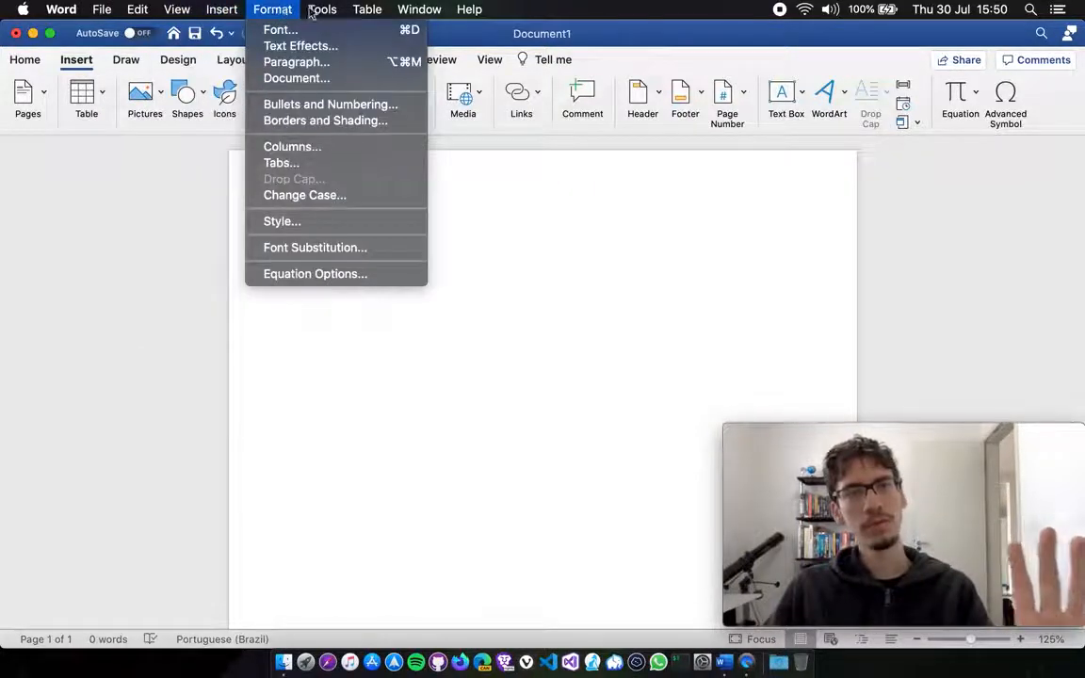
mouse_move(177, 10)
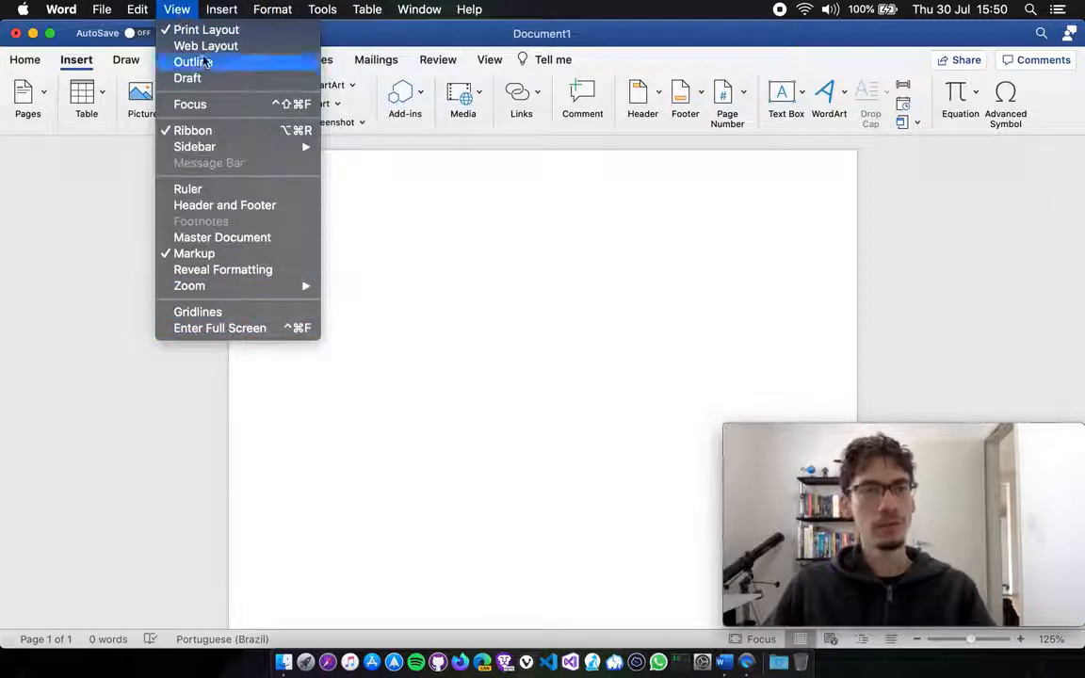
mouse_move(221, 10)
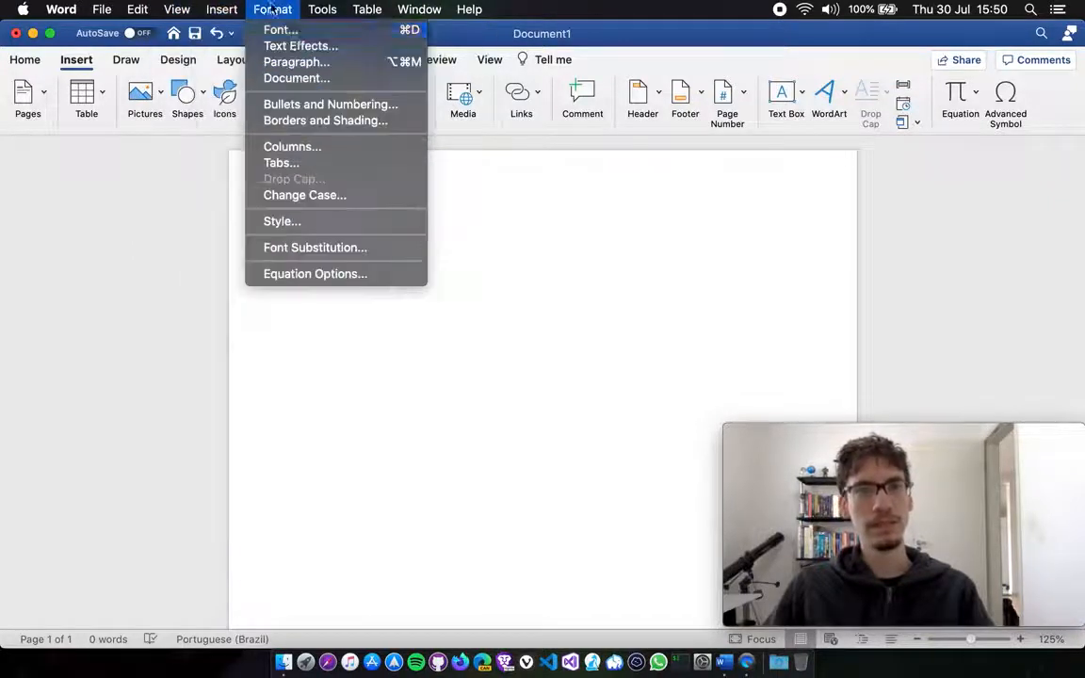
mouse_move(139, 16)
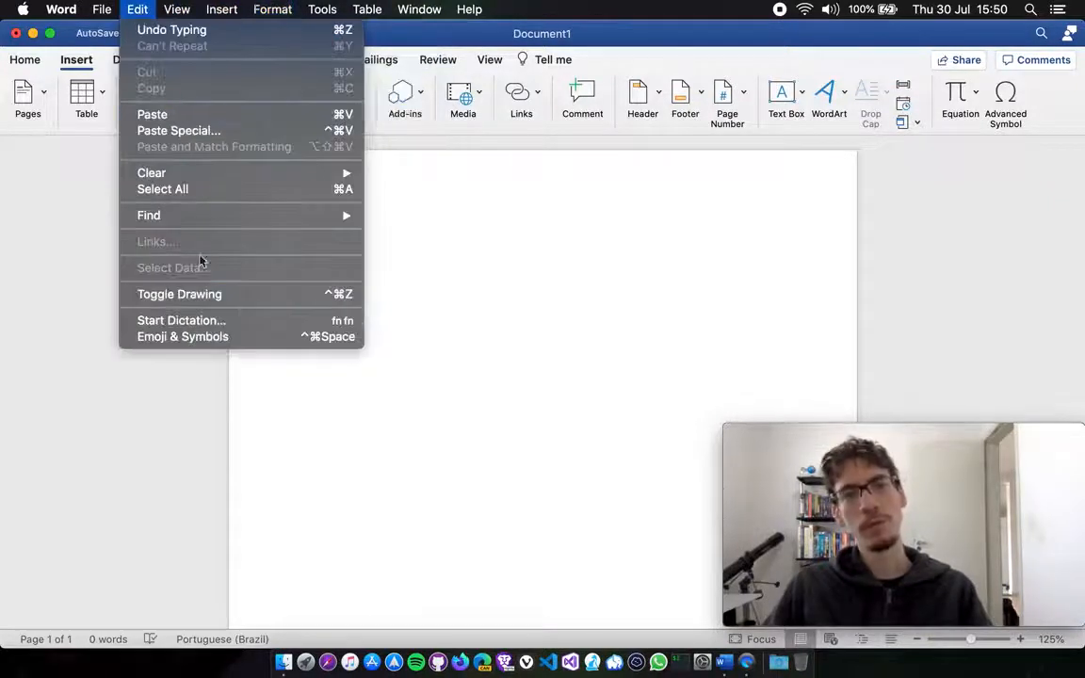
click(571, 308)
click(23, 59)
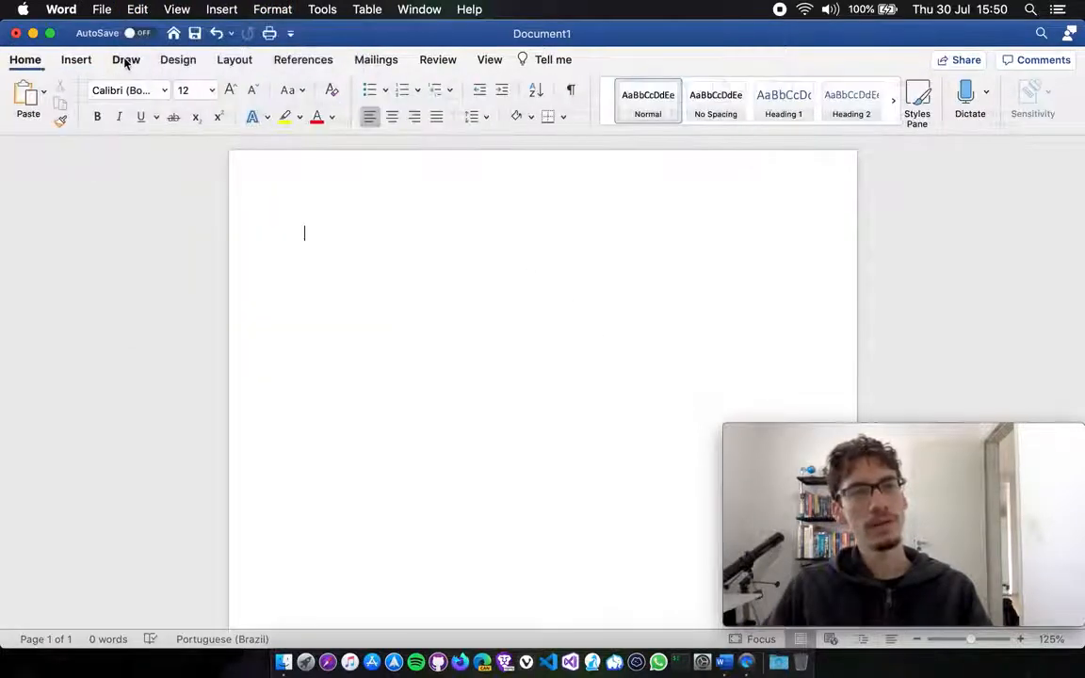
click(126, 60)
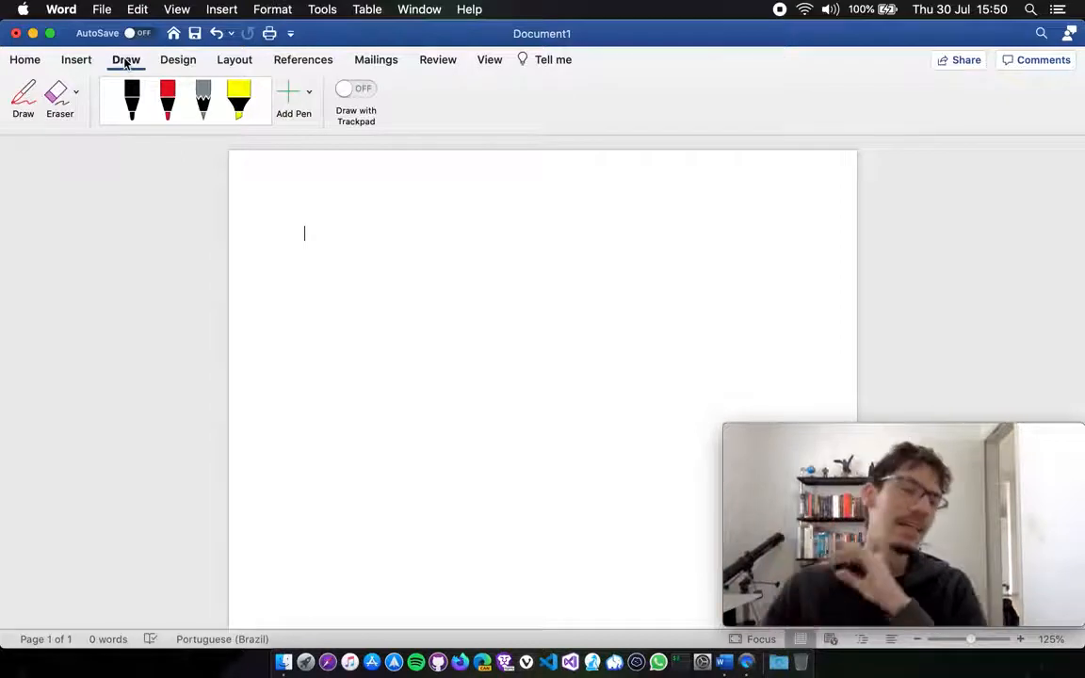
click(31, 62)
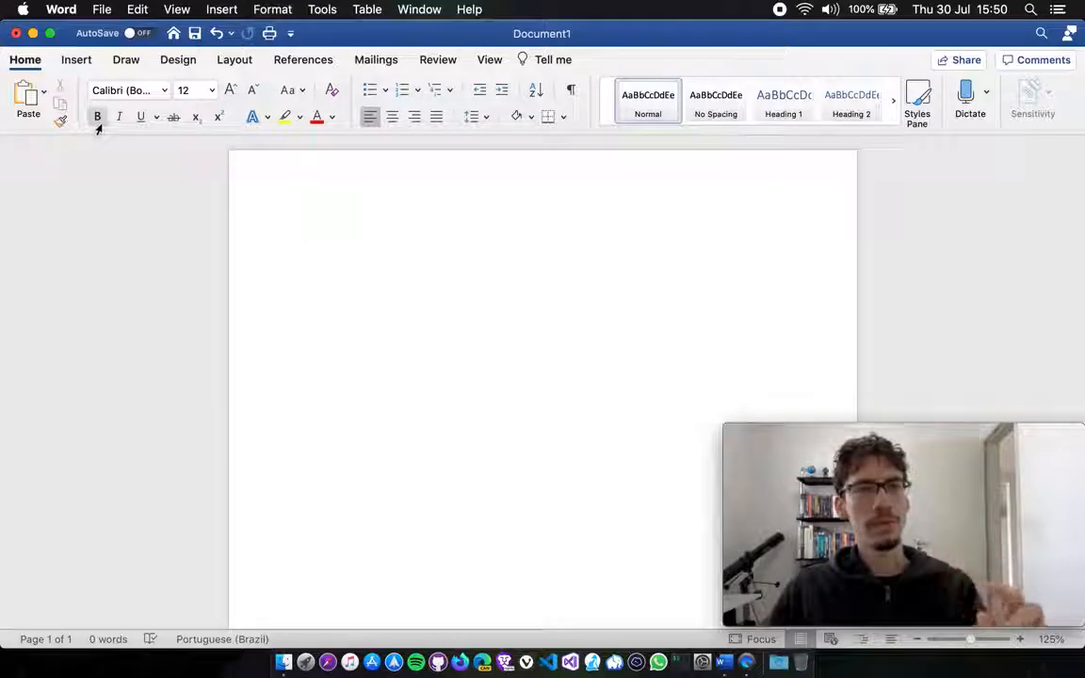
click(164, 90)
scroll(275, 322, down, 10)
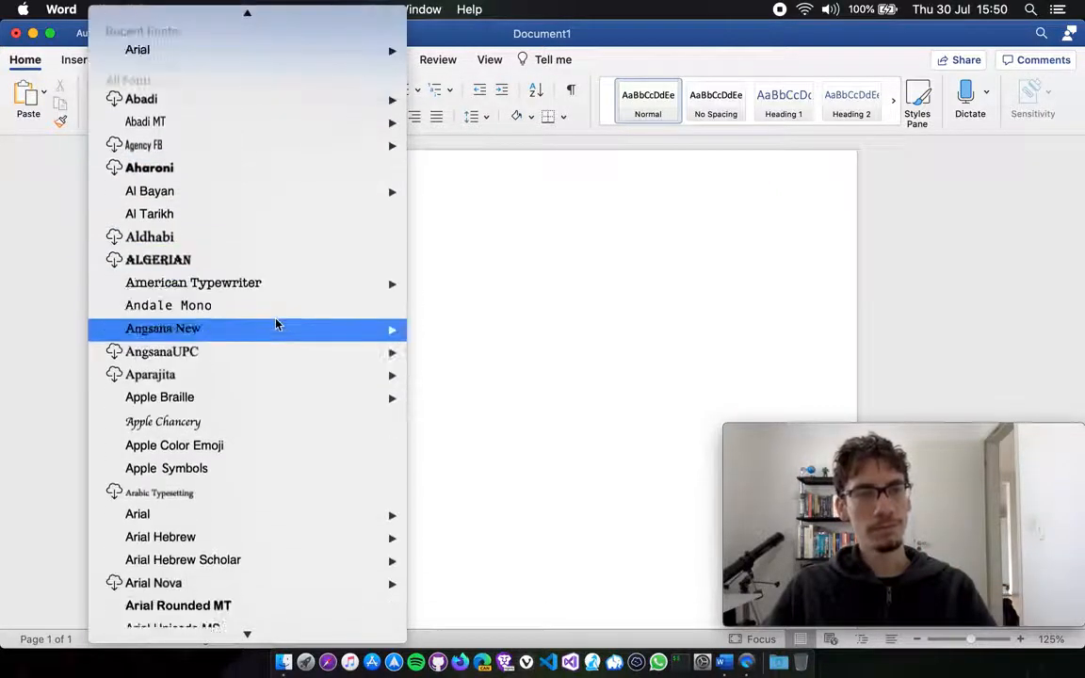
scroll(276, 322, down, 2)
click(365, 162)
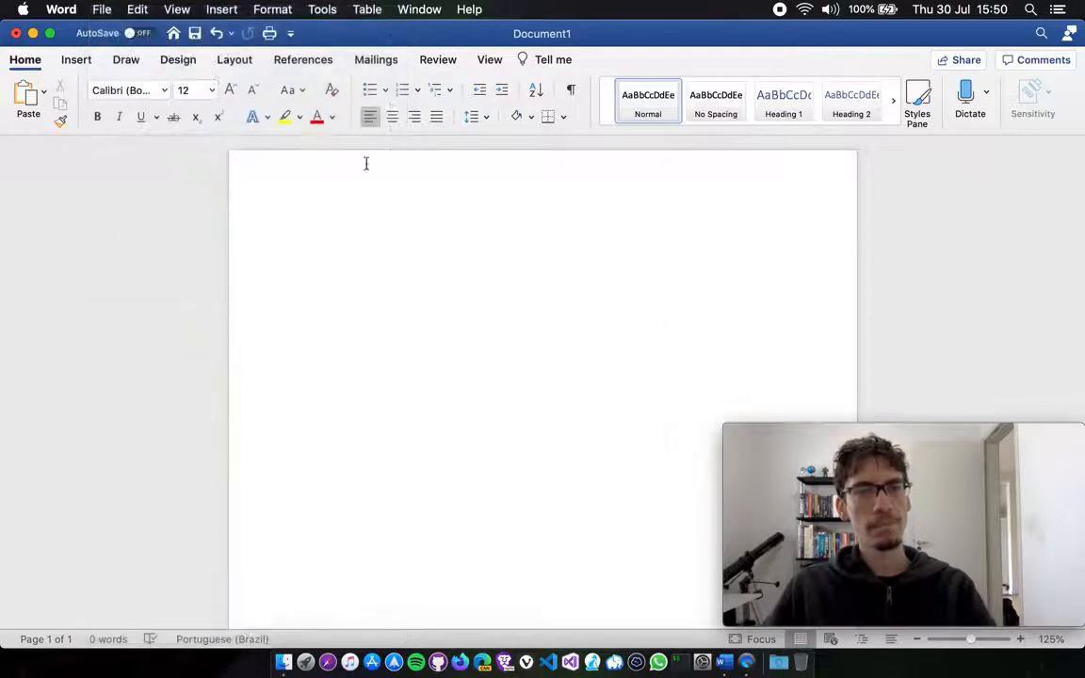
click(214, 91)
click(542, 274)
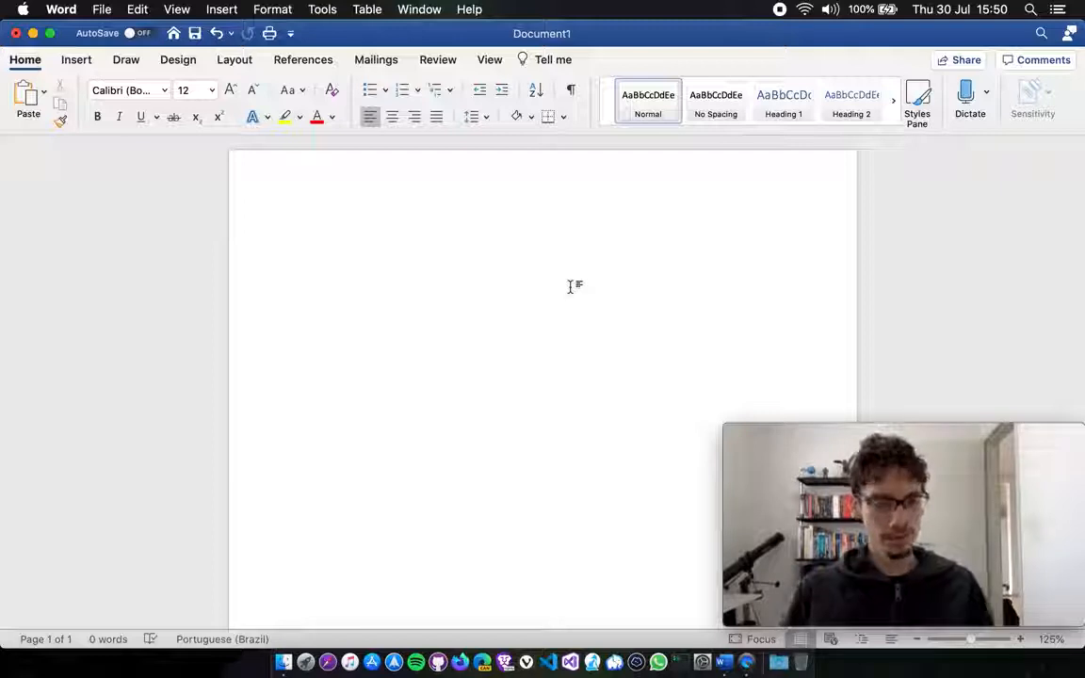
Type 'Teste de escrita', a sentence signed with the author's name, and 'Obrigado pela atenção de todos vocês.'.
text(Teste )
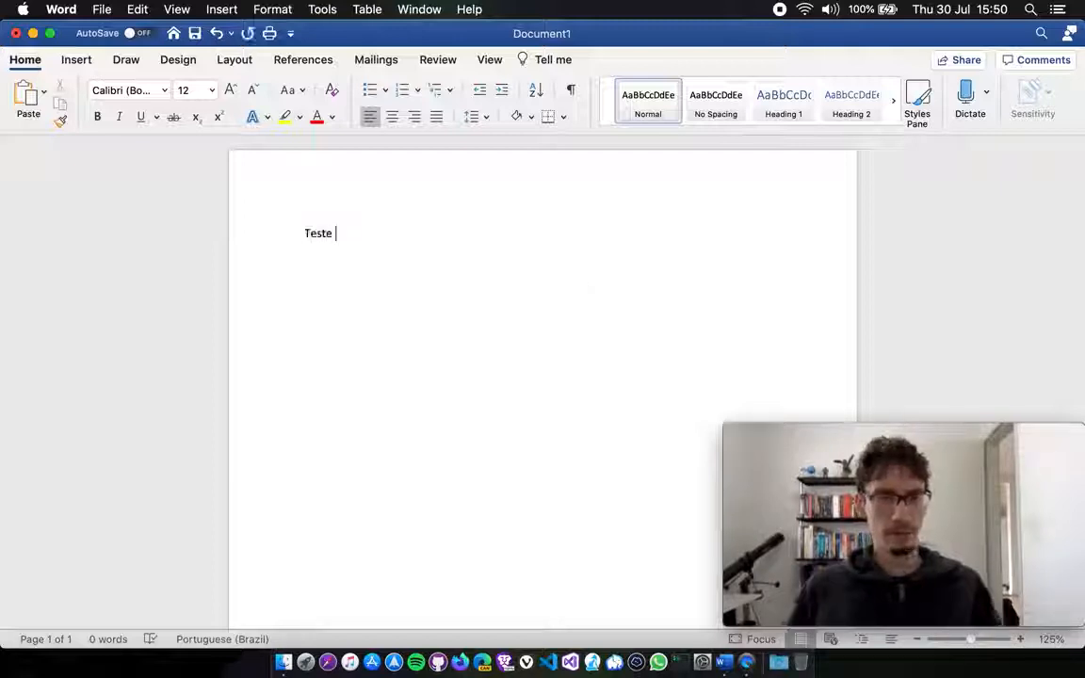
text(de e)
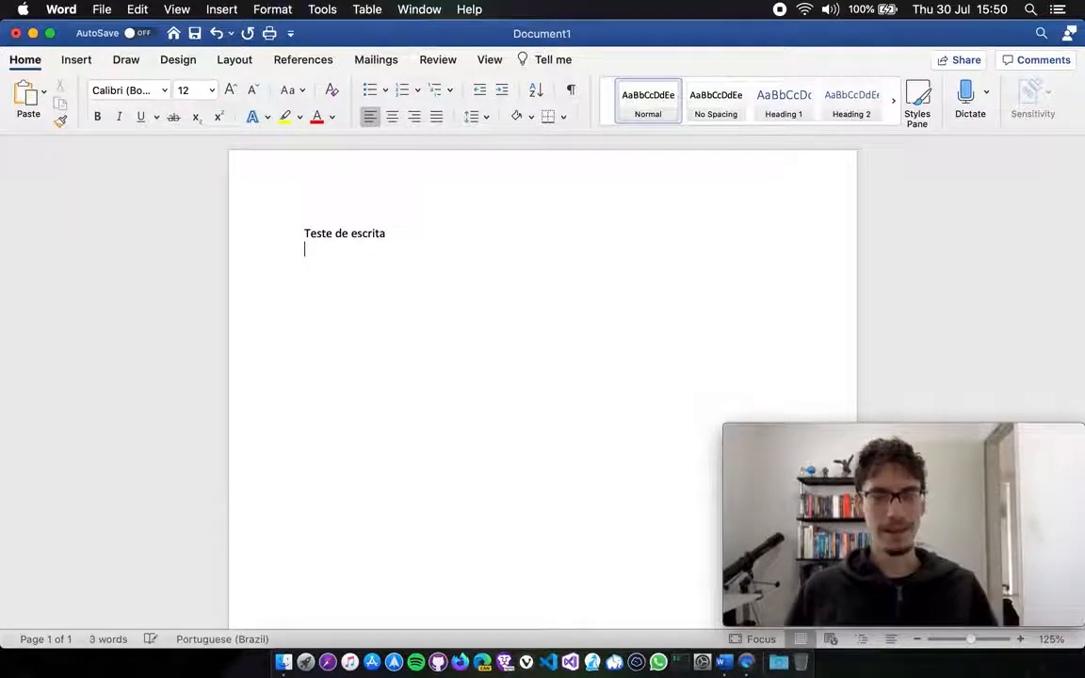
text(scrita)
key(Return)
text(Este aqui )
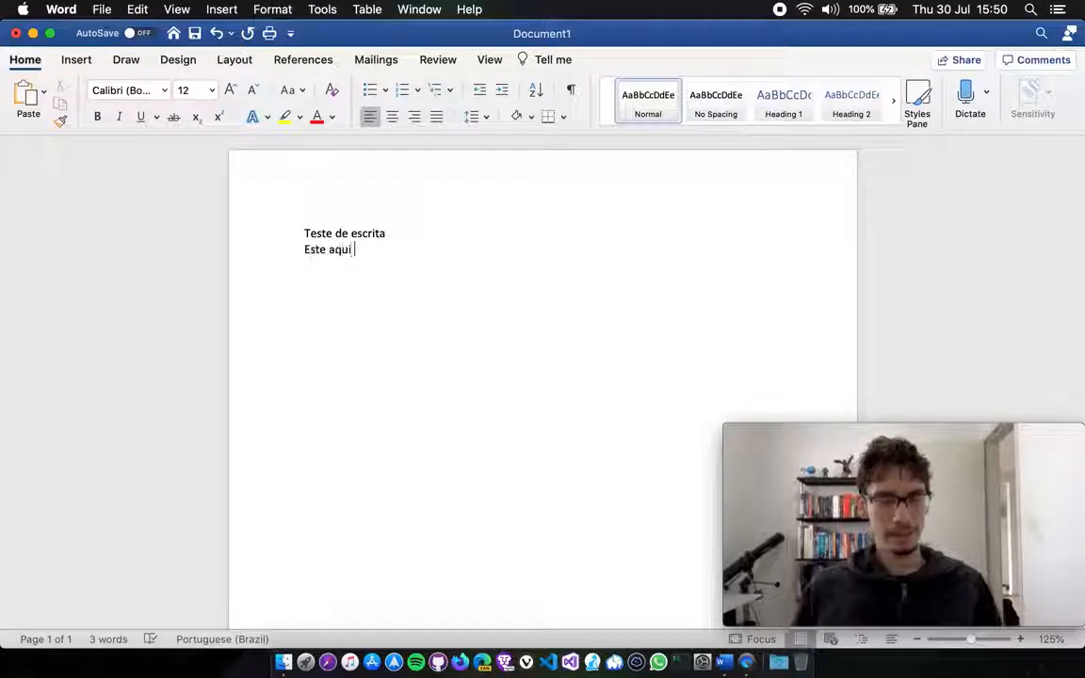
text(é um teste re)
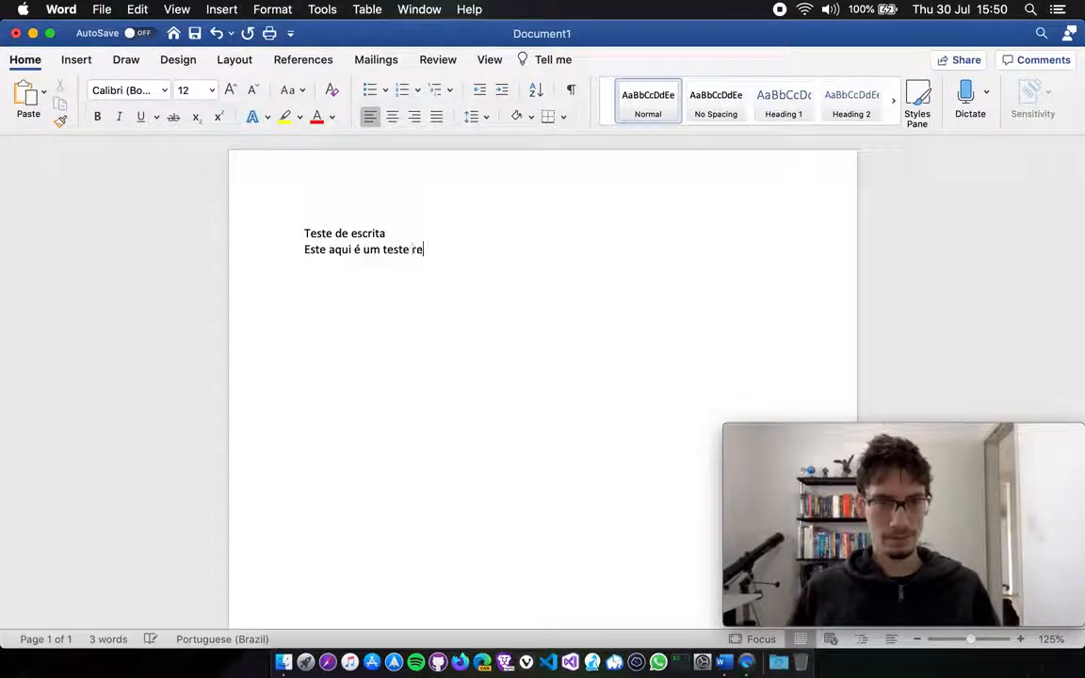
text(digido por mim, B)
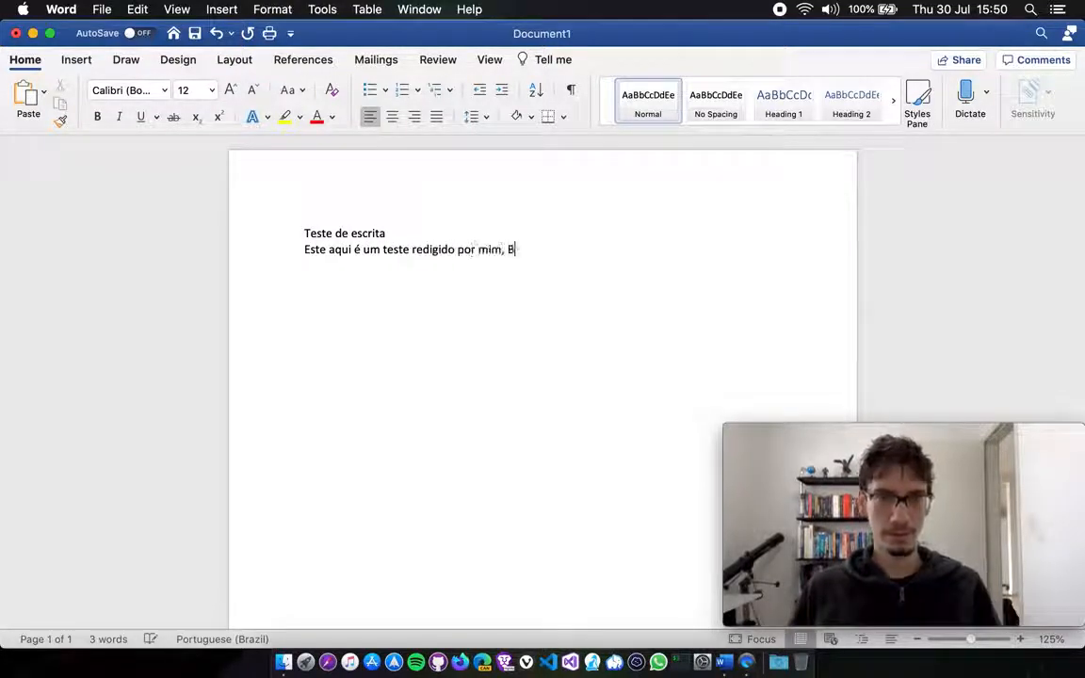
text(runno Pleffken)
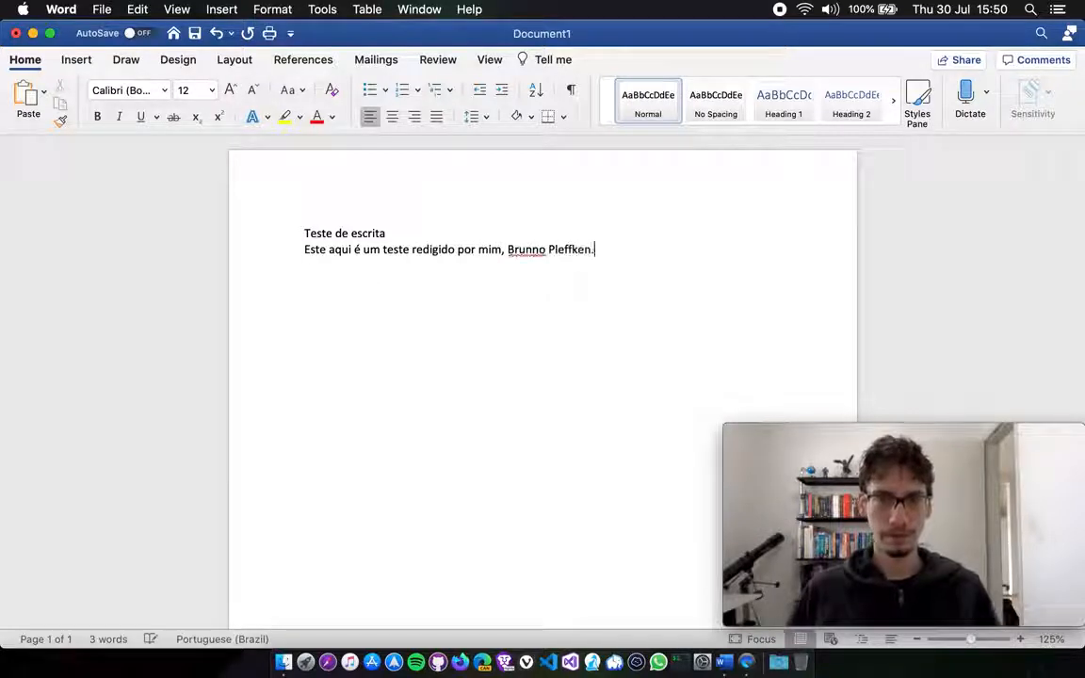
text(.)
key(Return)
text(Onr)
key(BackSpace)
key(BackSpace)
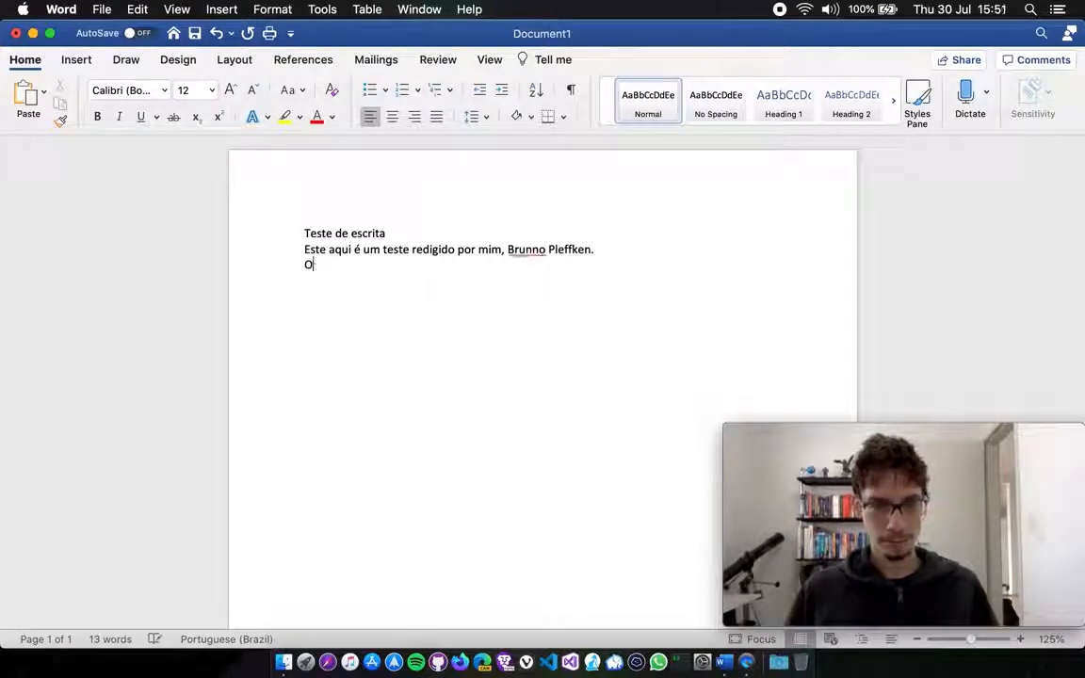
text(brigado pela)
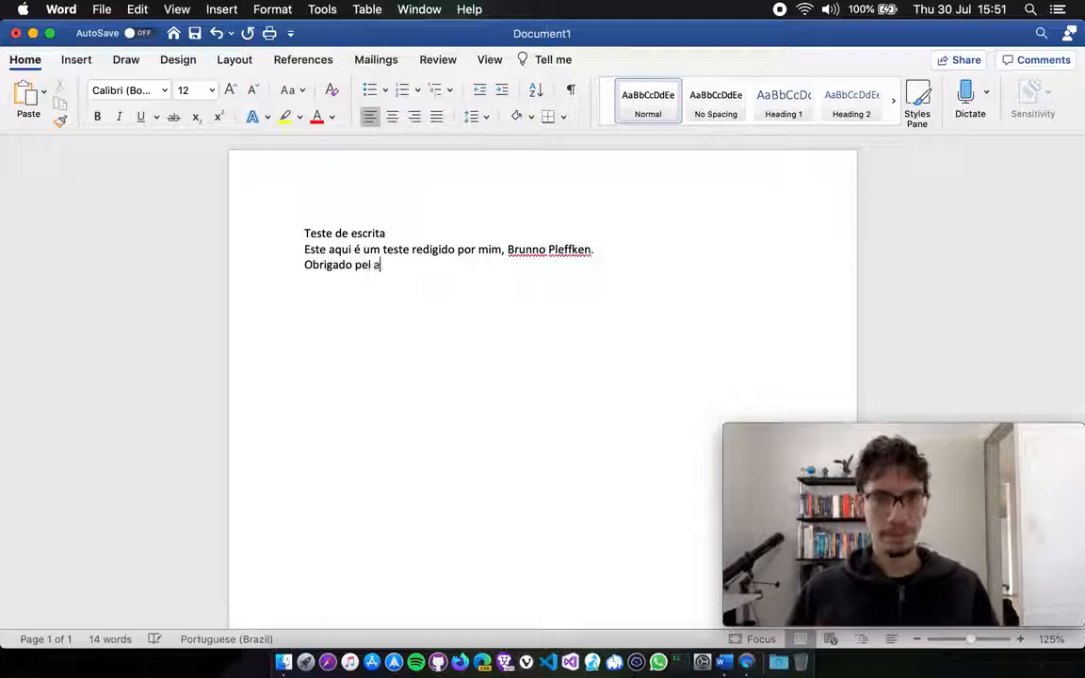
text( atenção de todos vocês.)
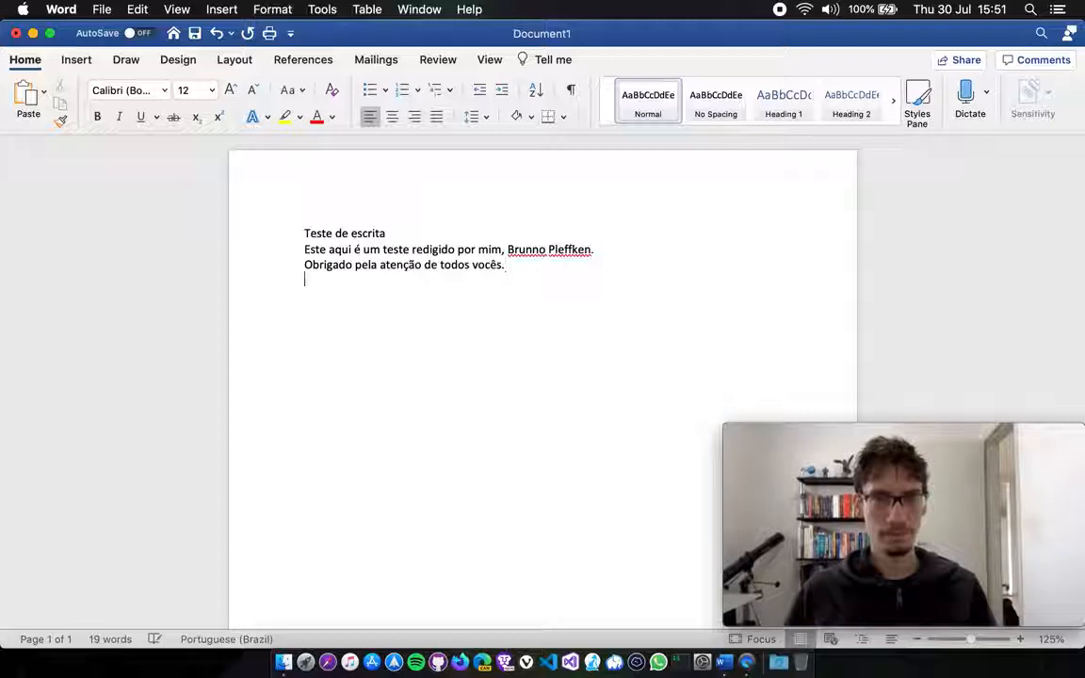
key(Return)
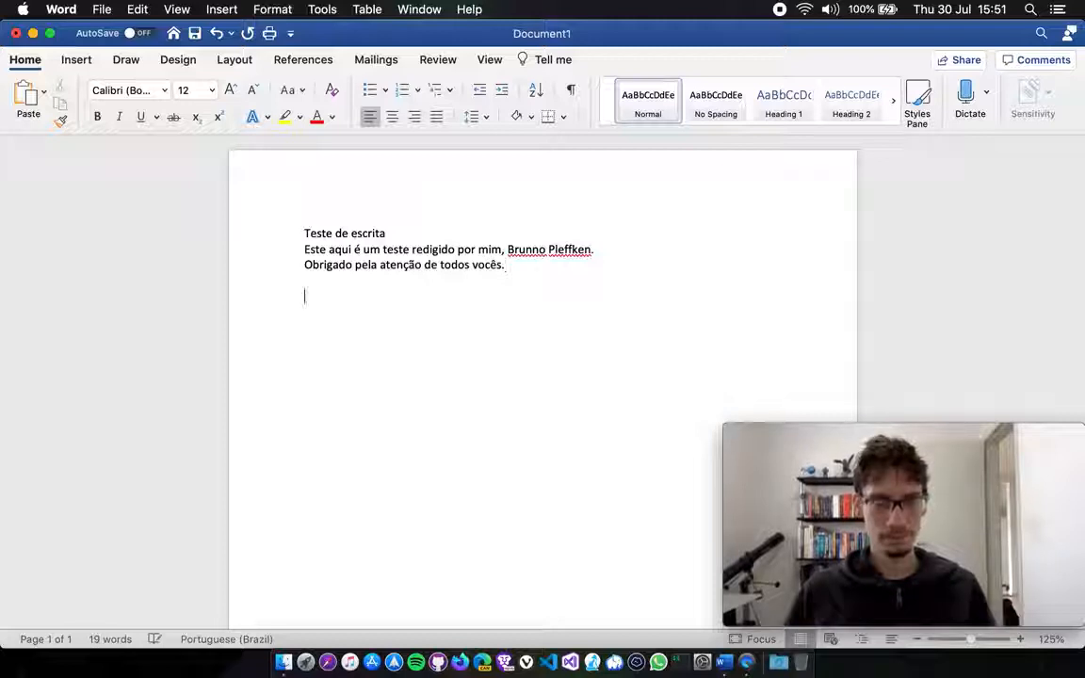
key(BackSpace)
key(BackSpace)
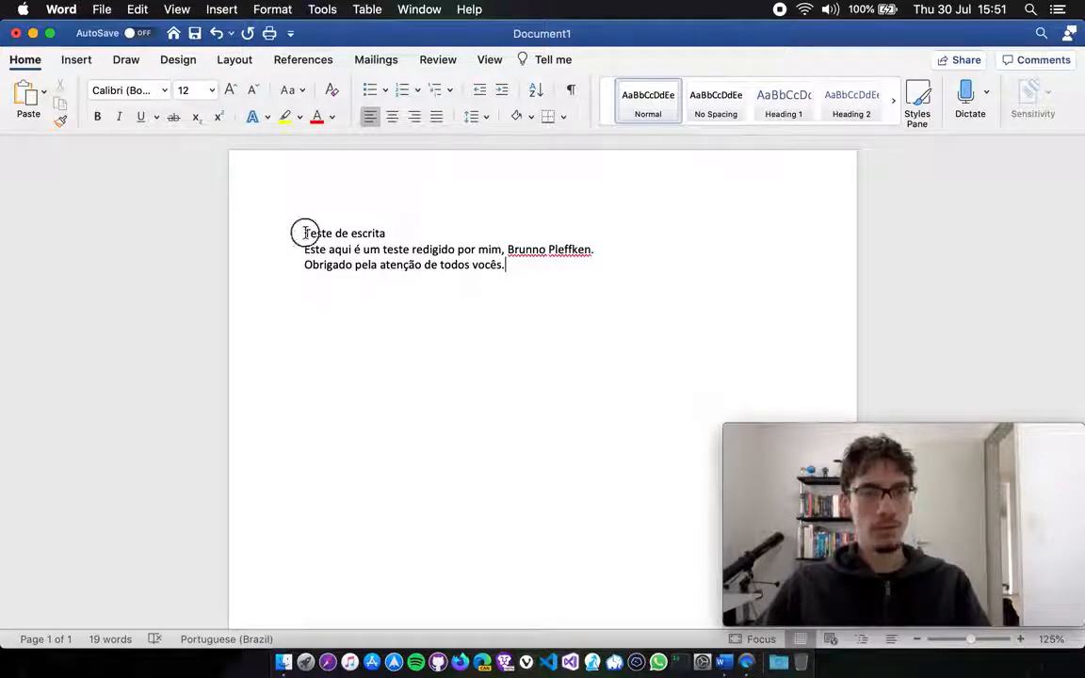
drag(302, 233, 598, 310)
drag(503, 264, 295, 224)
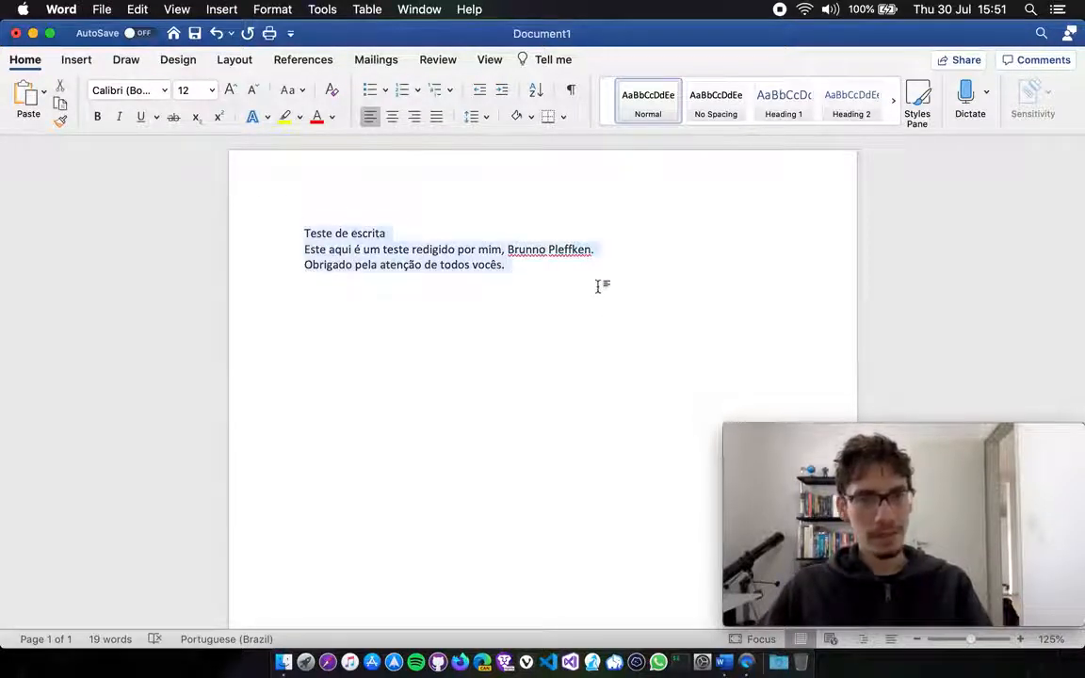
click(537, 264)
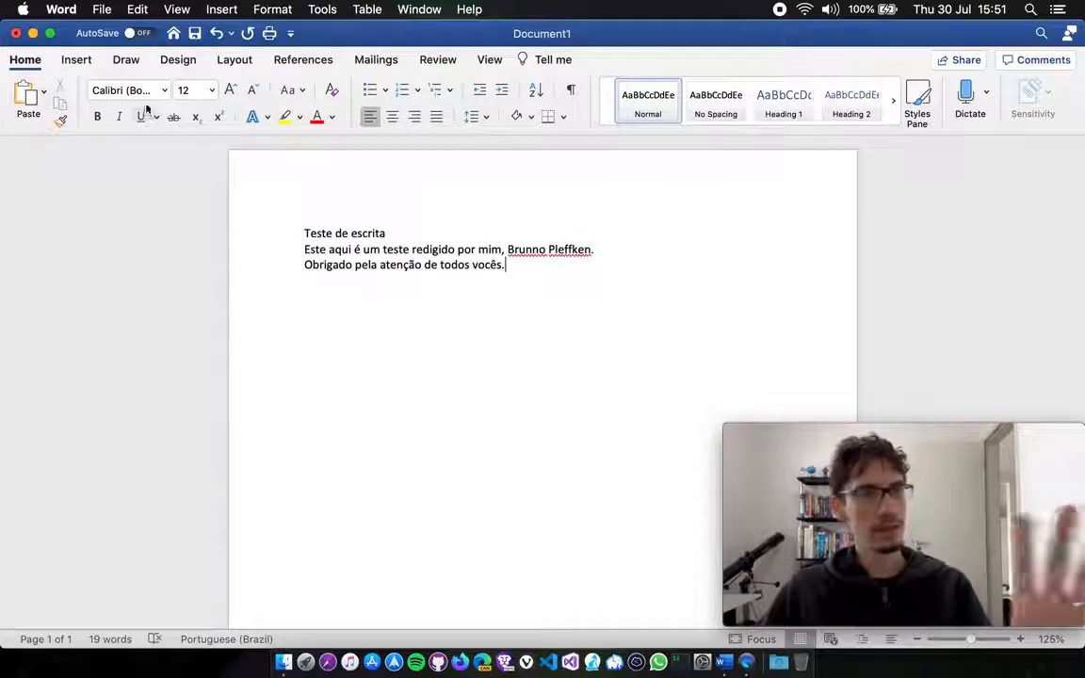
drag(528, 278, 250, 214)
click(419, 234)
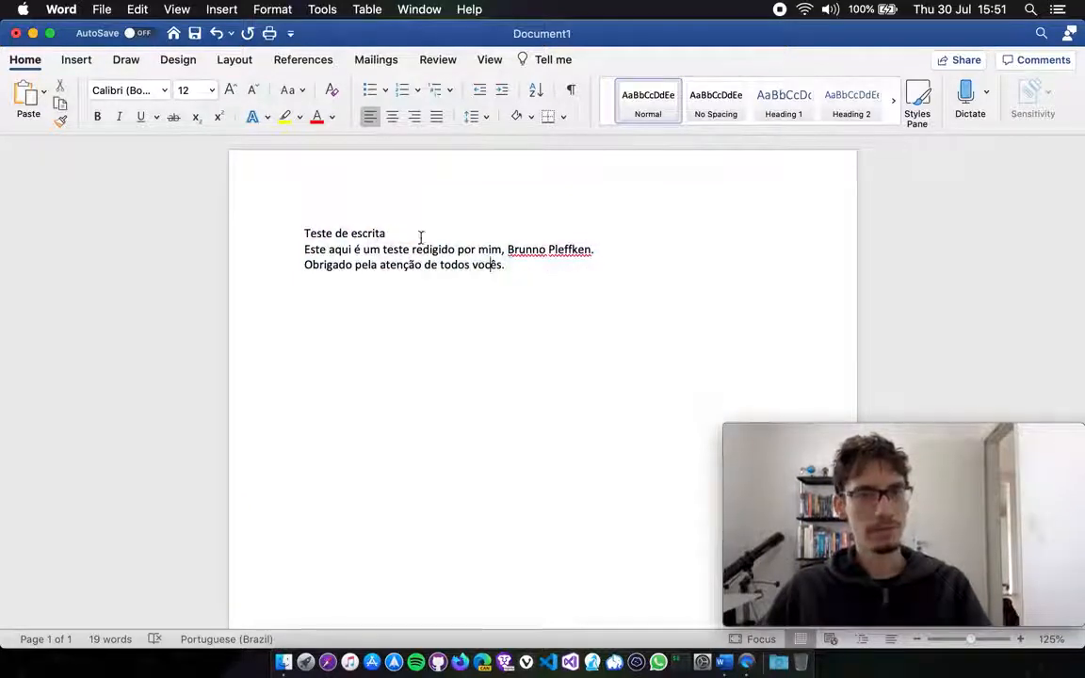
click(165, 92)
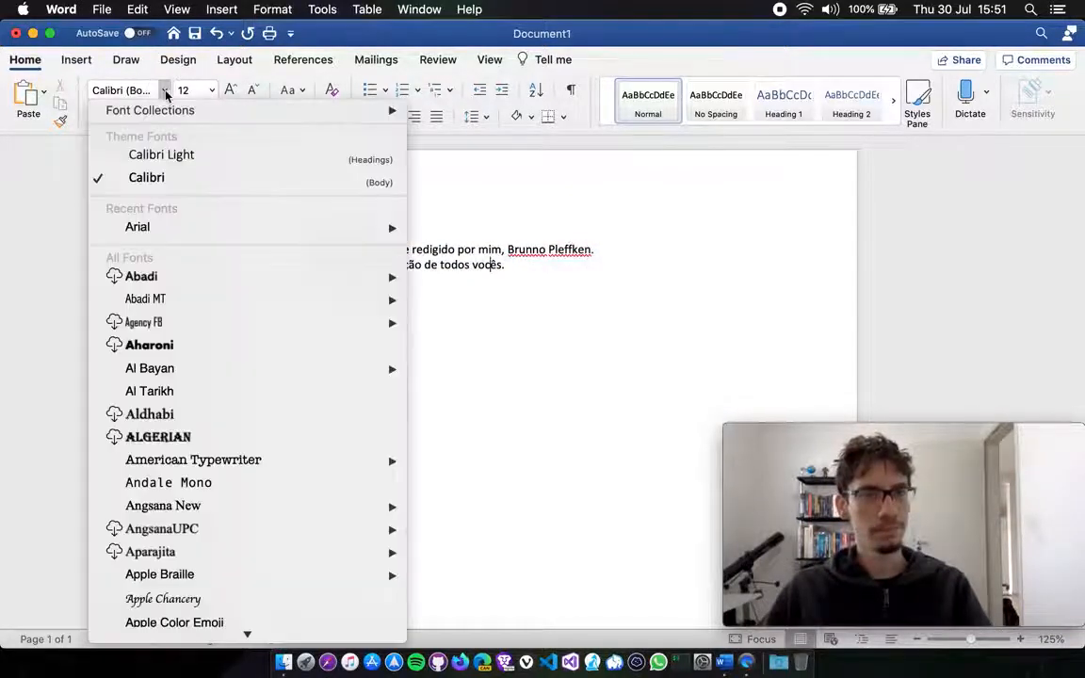
click(166, 91)
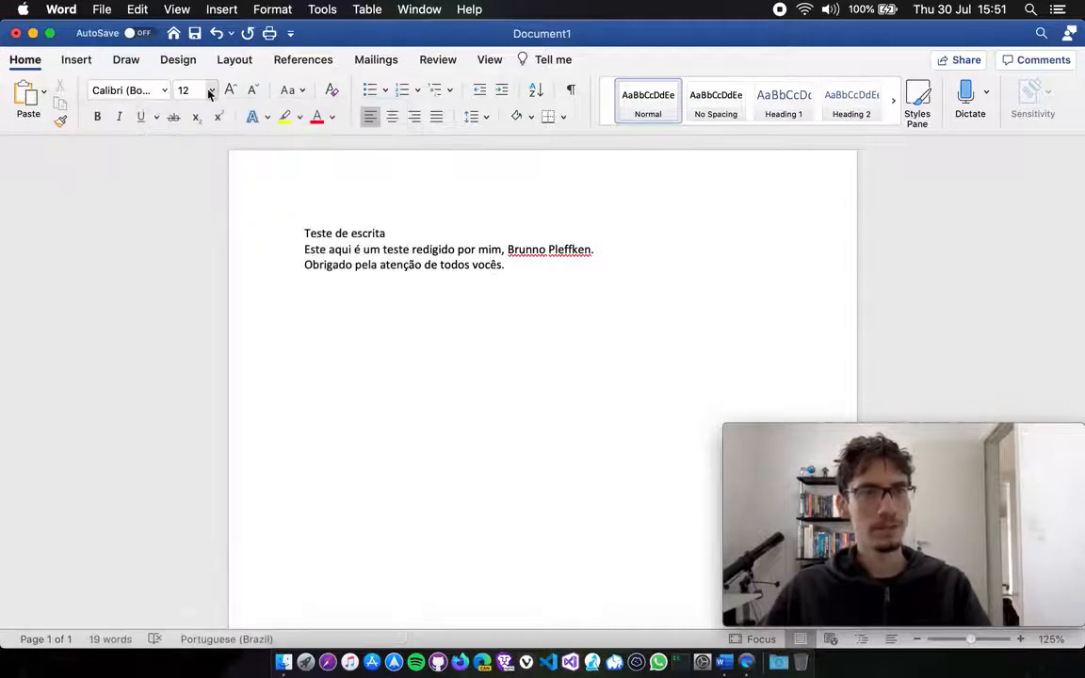
click(211, 90)
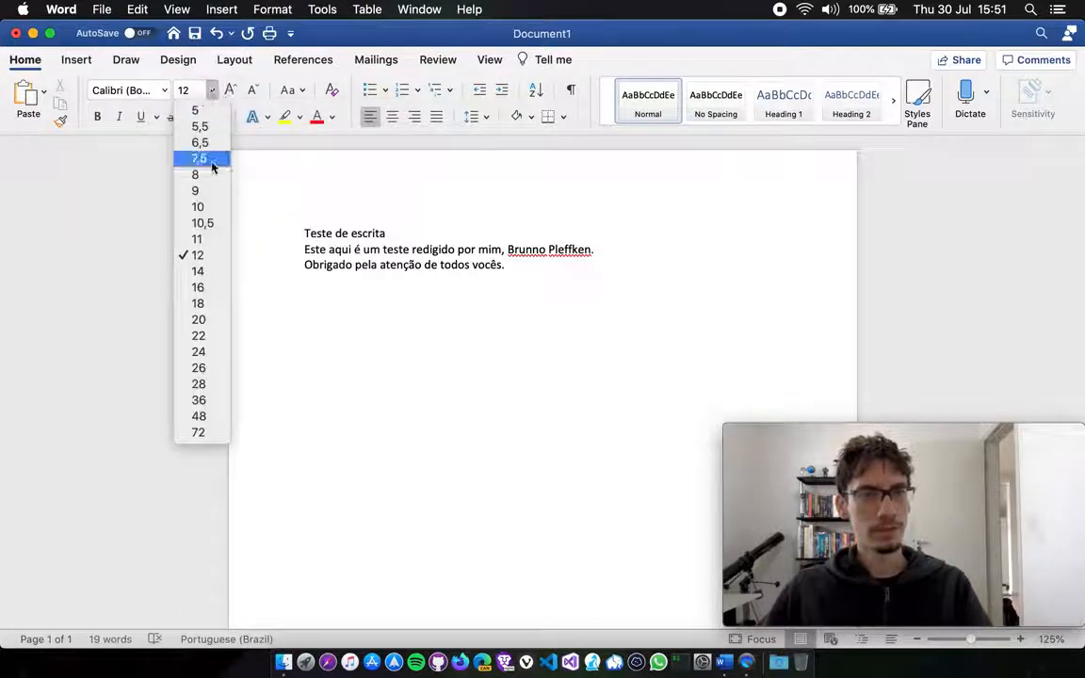
click(210, 90)
click(538, 276)
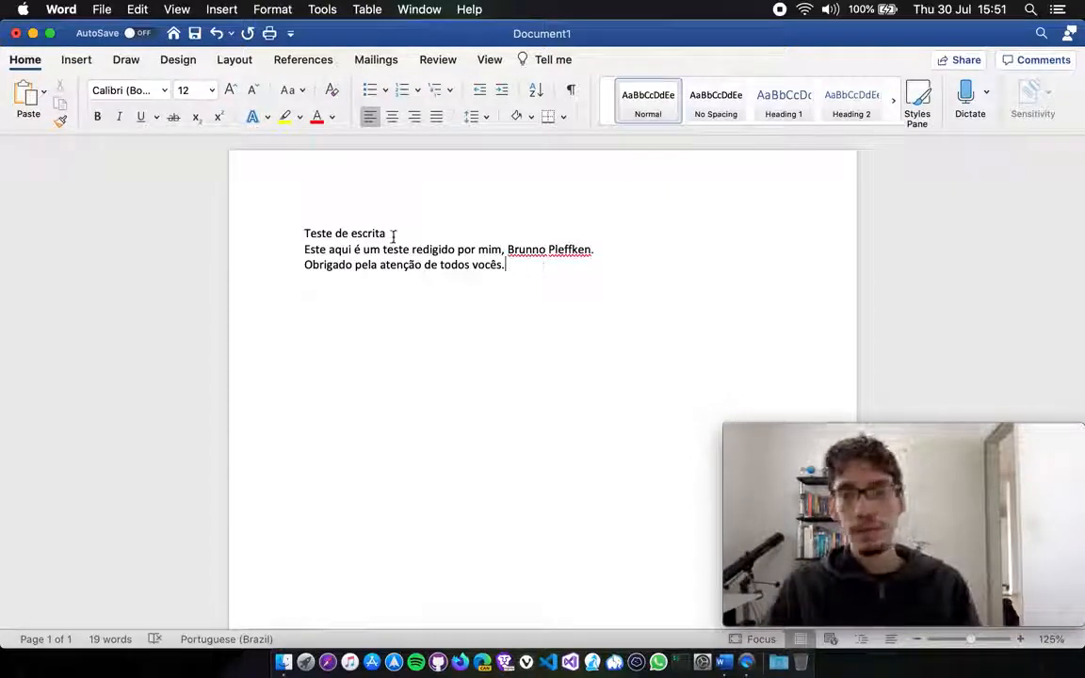
Zoom the page view to 150%.
click(1020, 640)
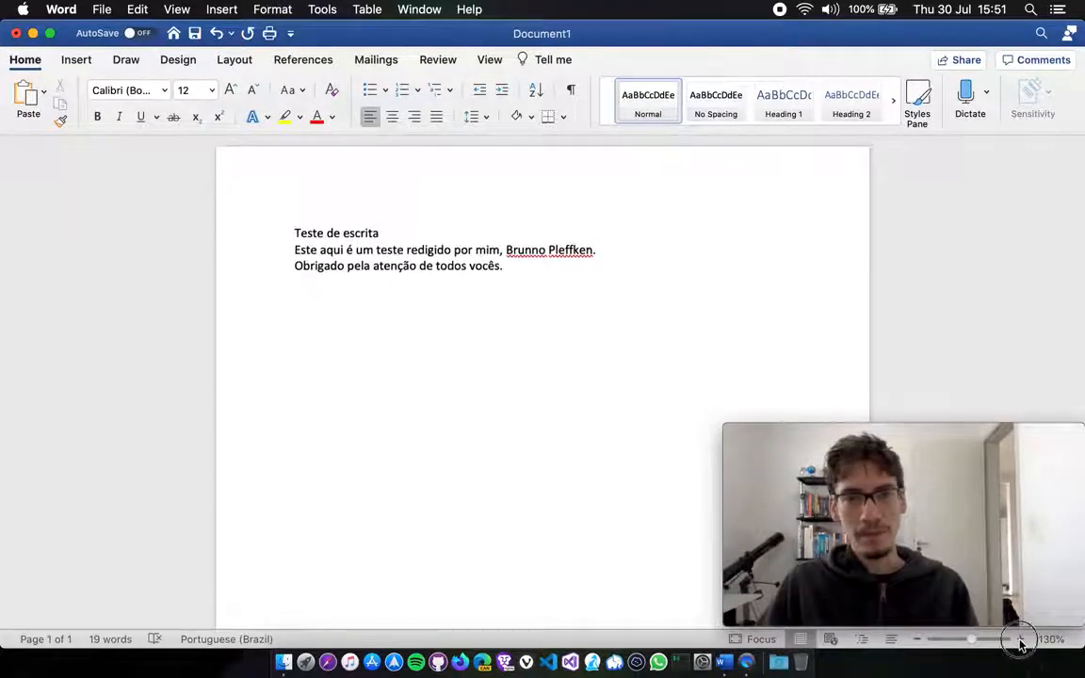
click(1020, 639)
click(1020, 640)
click(1020, 639)
click(1020, 639)
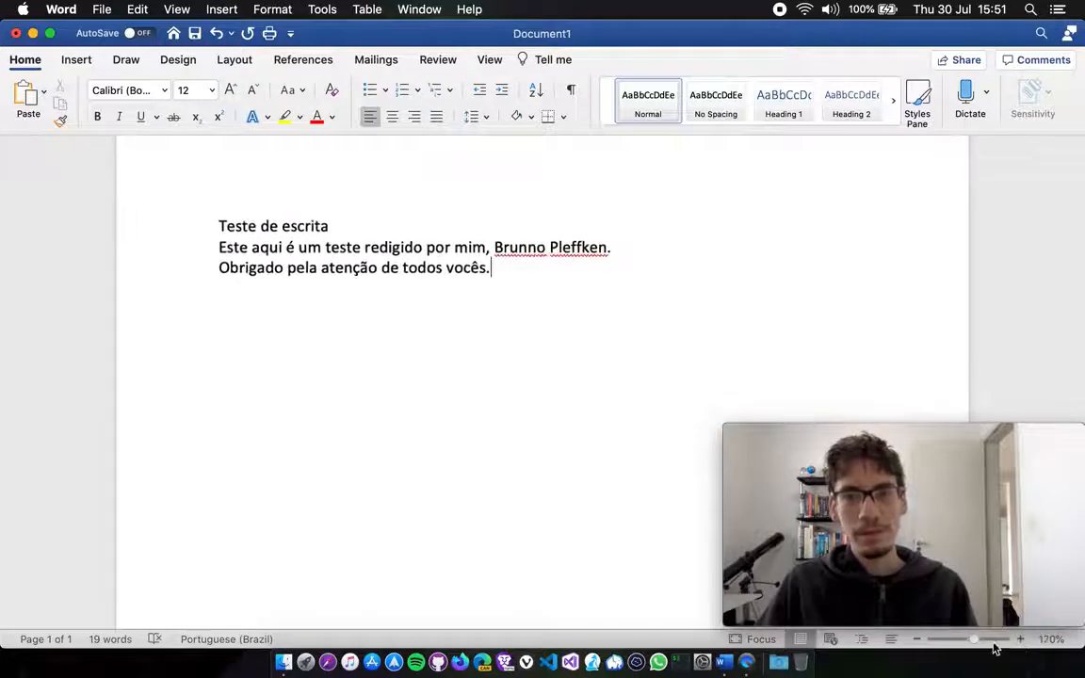
click(916, 640)
click(916, 640)
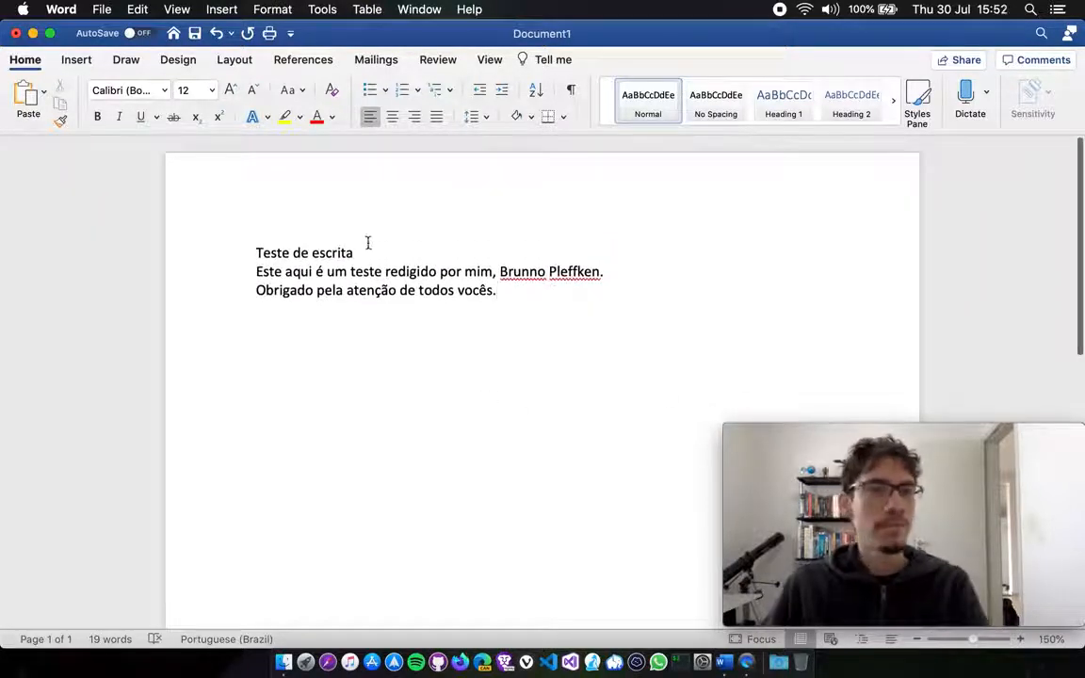
Select the title line 'Teste de escrita' and open the font list.
drag(358, 252, 52, 264)
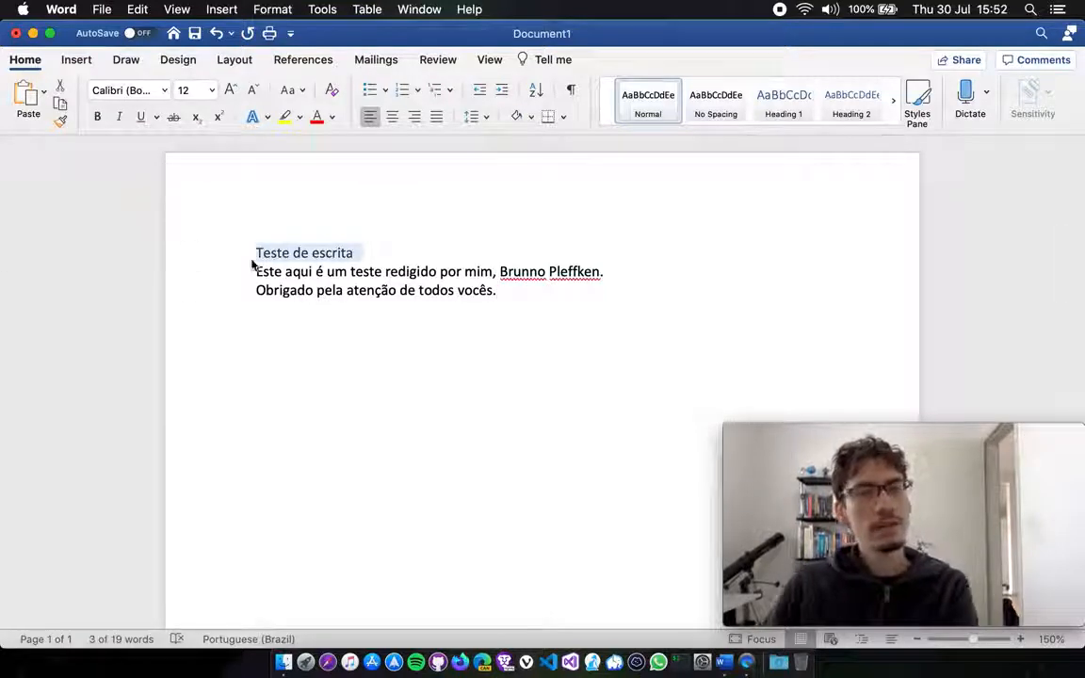
drag(362, 252, 270, 252)
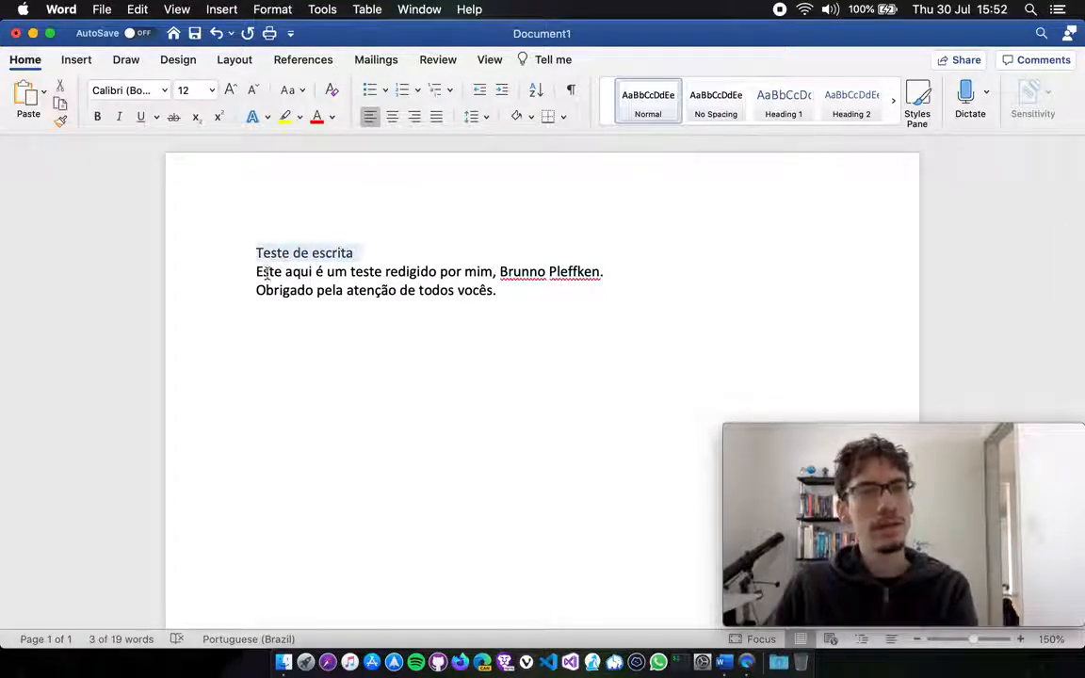
click(164, 90)
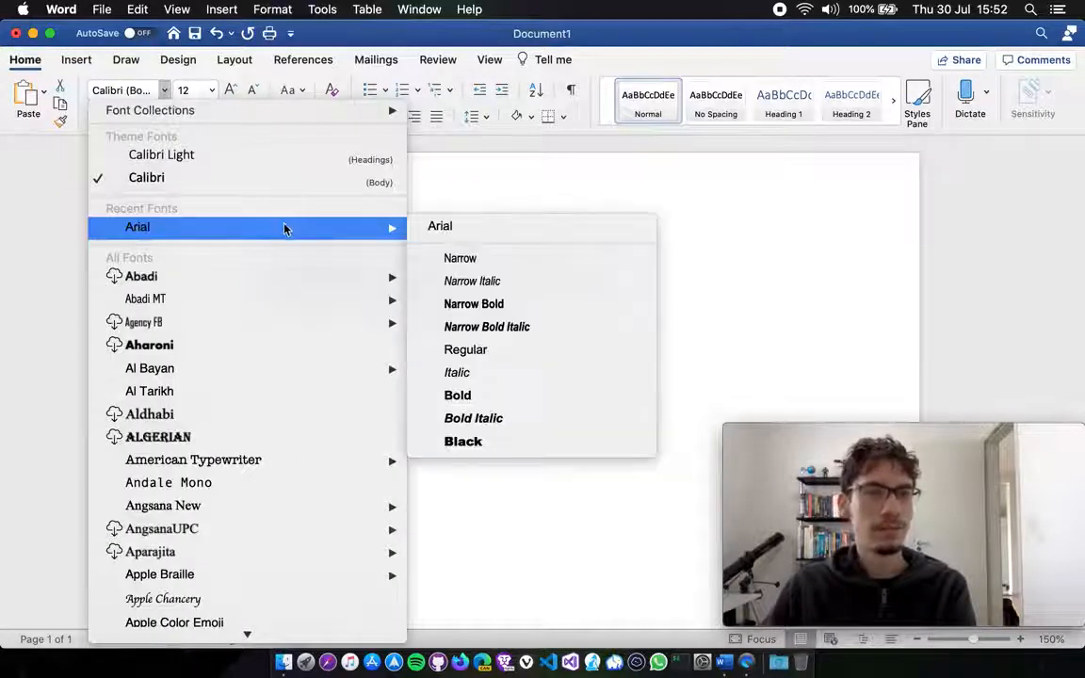
scroll(285, 227, down, 10)
scroll(281, 229, down, 2)
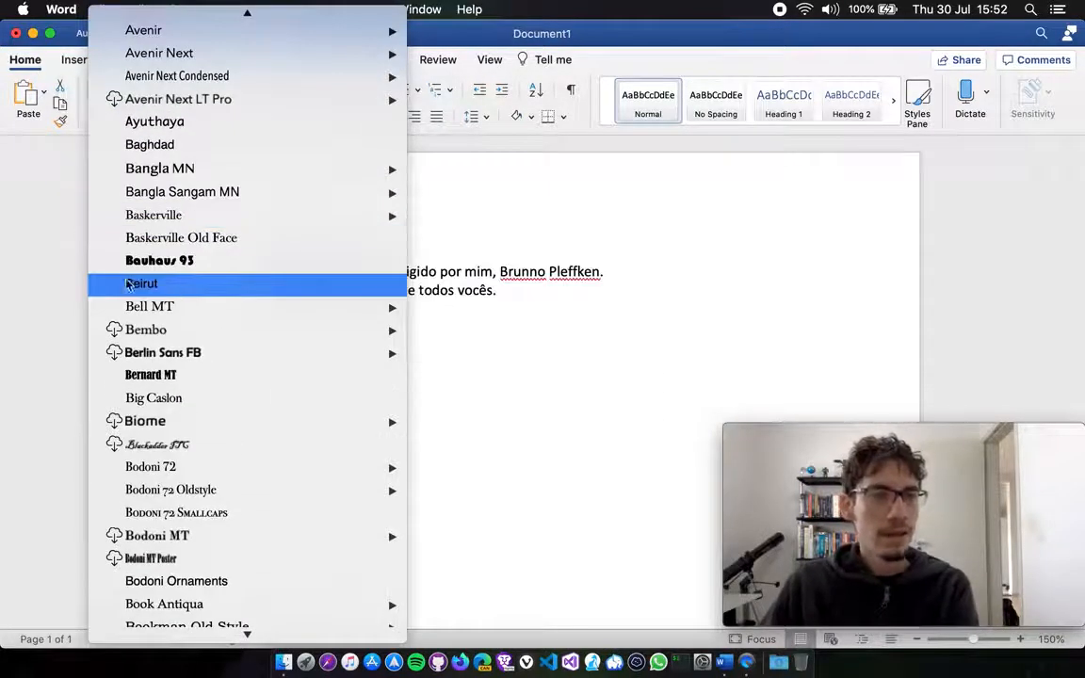
scroll(157, 242, up, 3)
Scroll through the available fonts looking for a new title typeface.
mouse_move(152, 182)
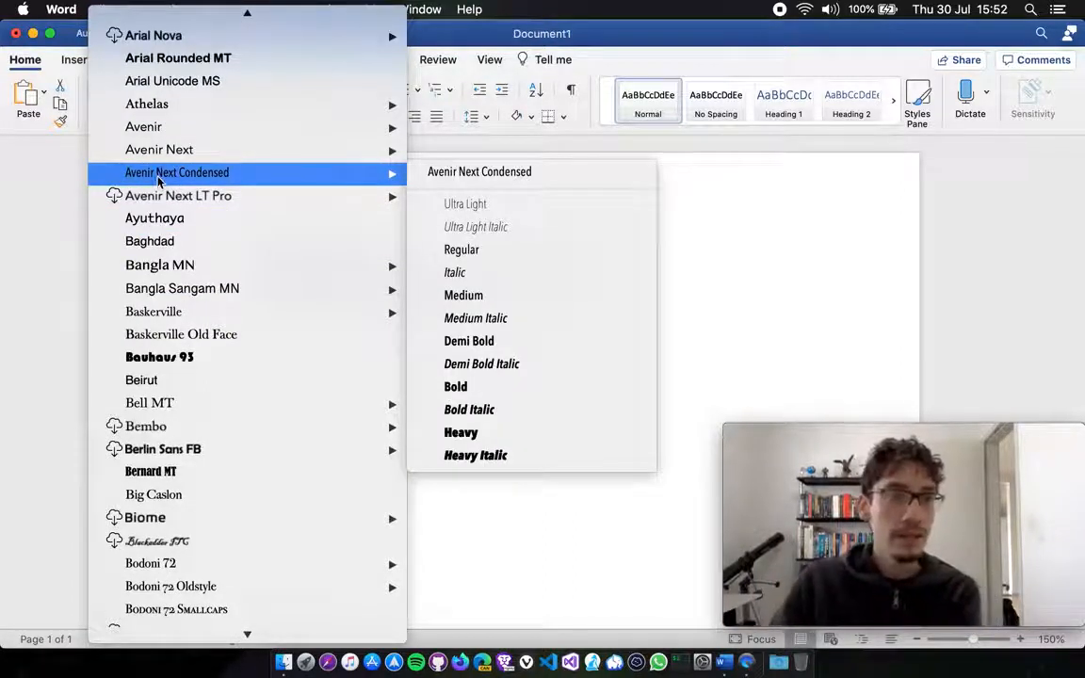
mouse_move(113, 196)
scroll(226, 347, down, 5)
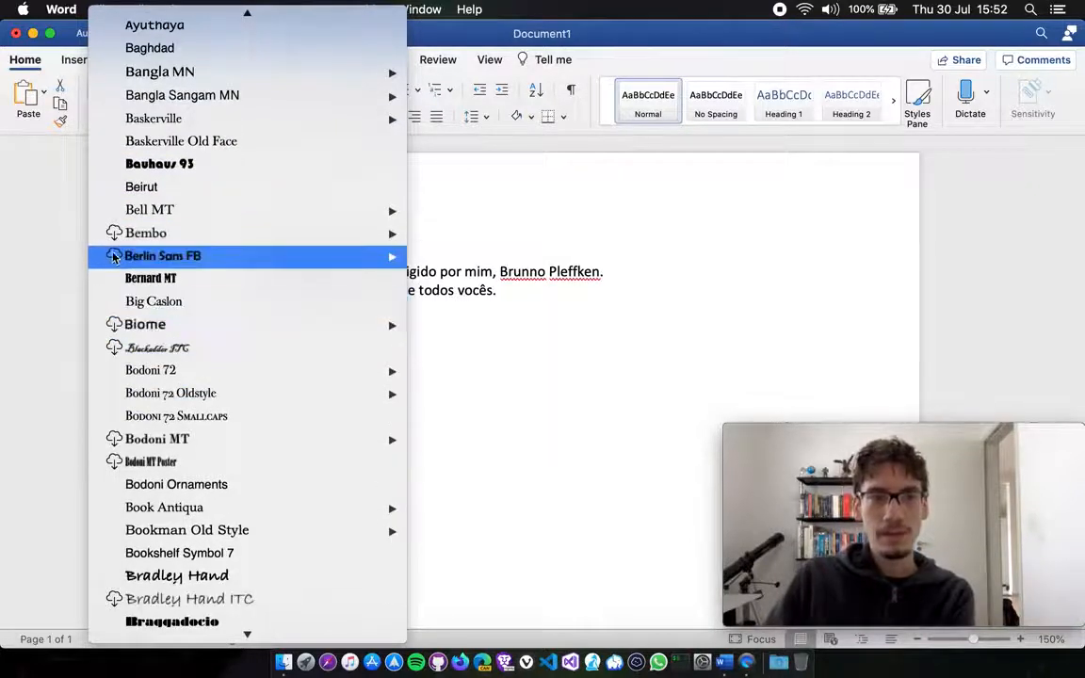
mouse_move(174, 266)
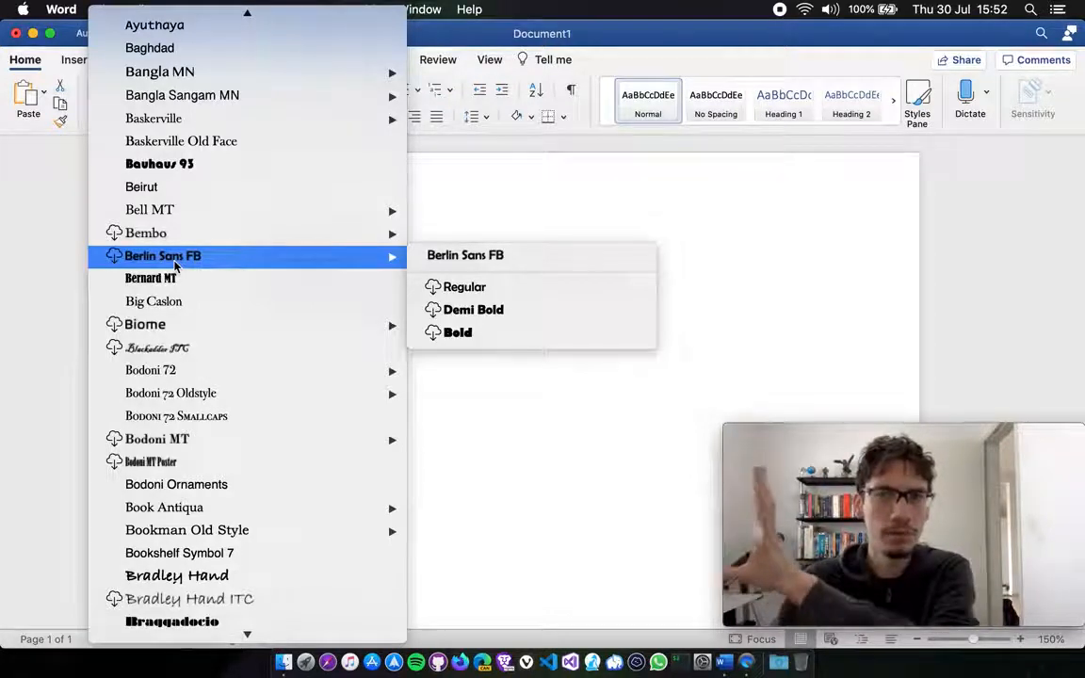
mouse_move(118, 237)
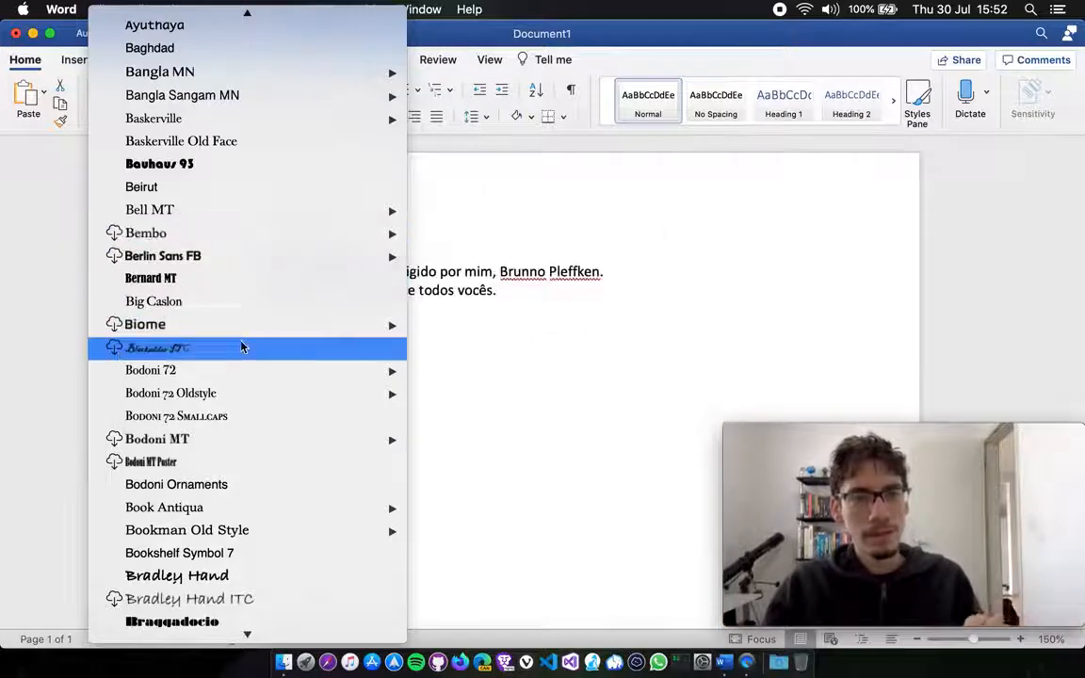
mouse_move(231, 210)
scroll(230, 210, up, 5)
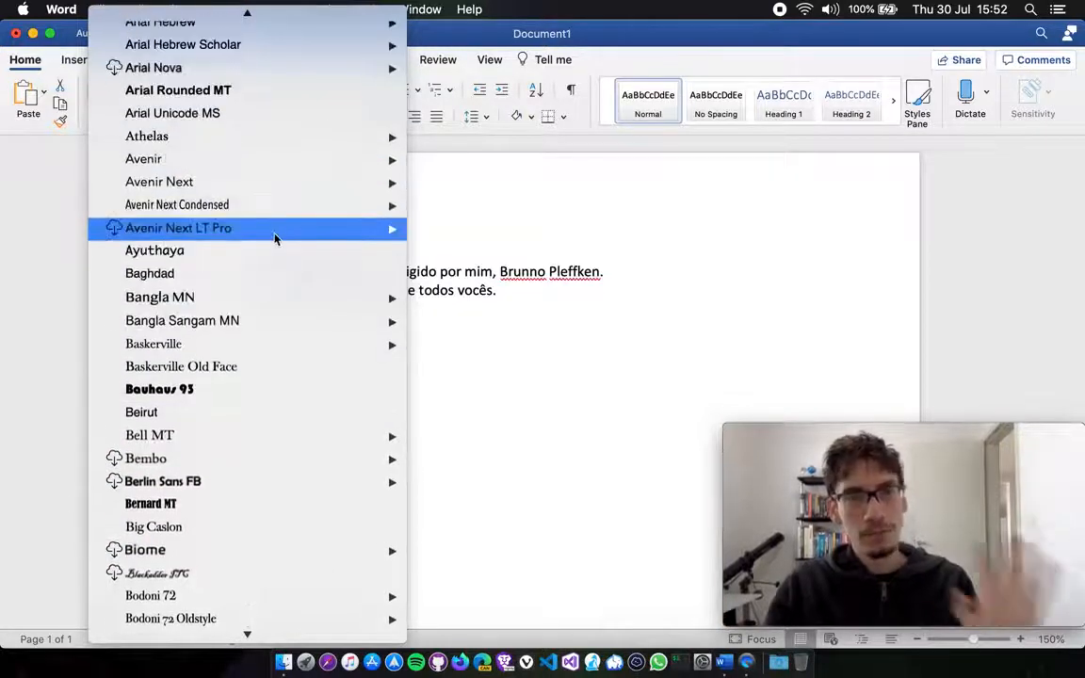
mouse_move(275, 239)
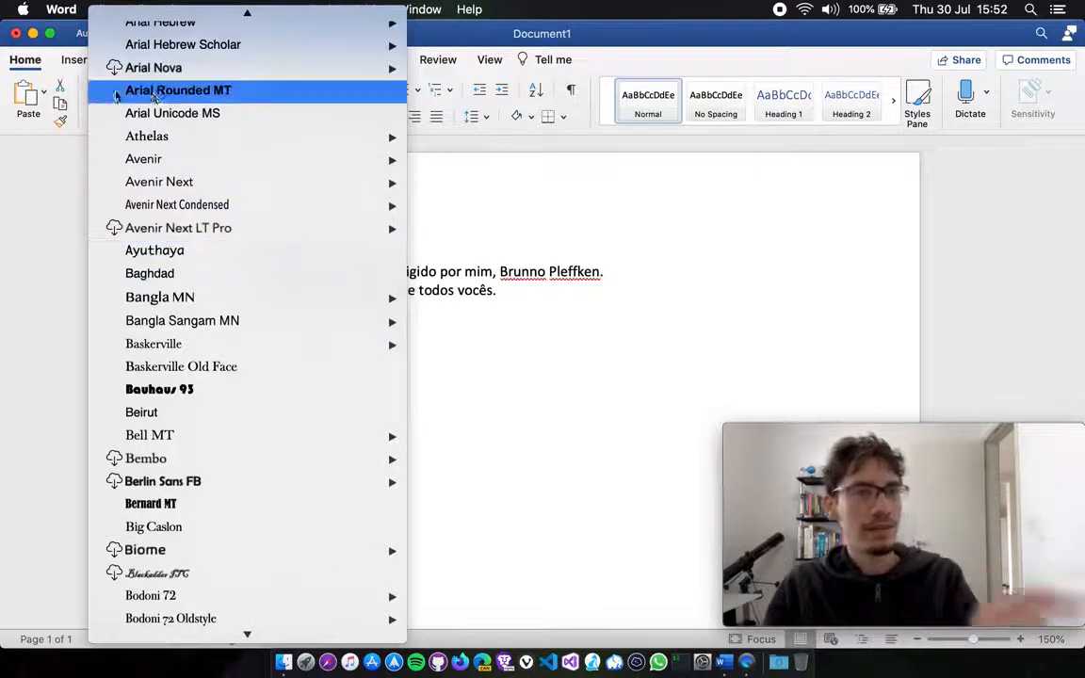
scroll(213, 184, up, 3)
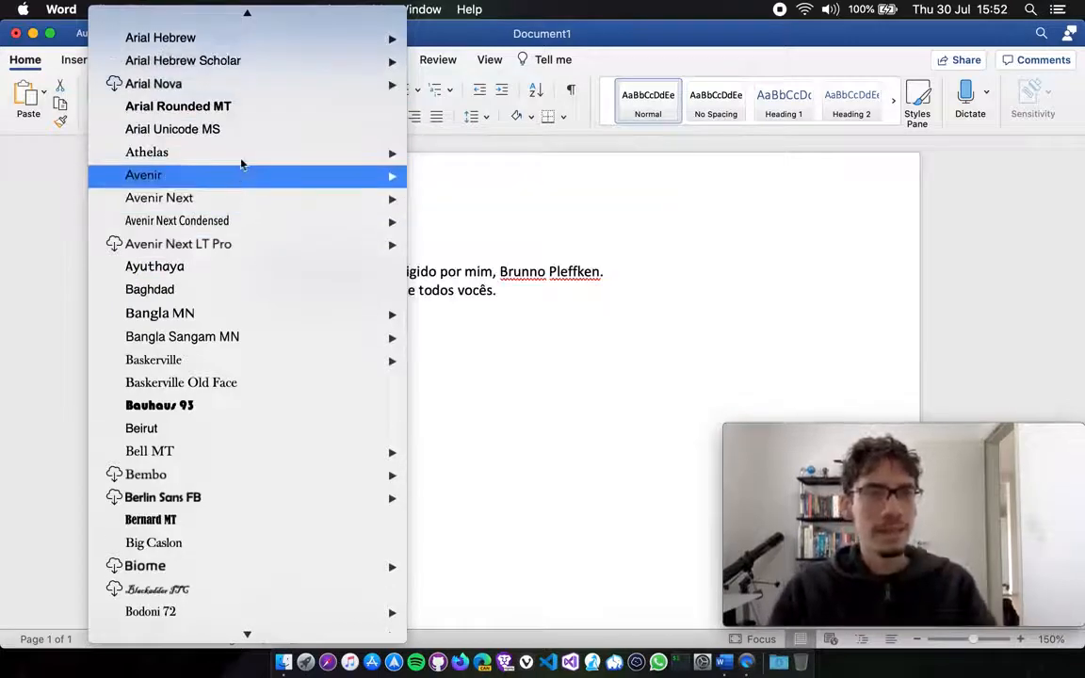
scroll(305, 388, down, 10)
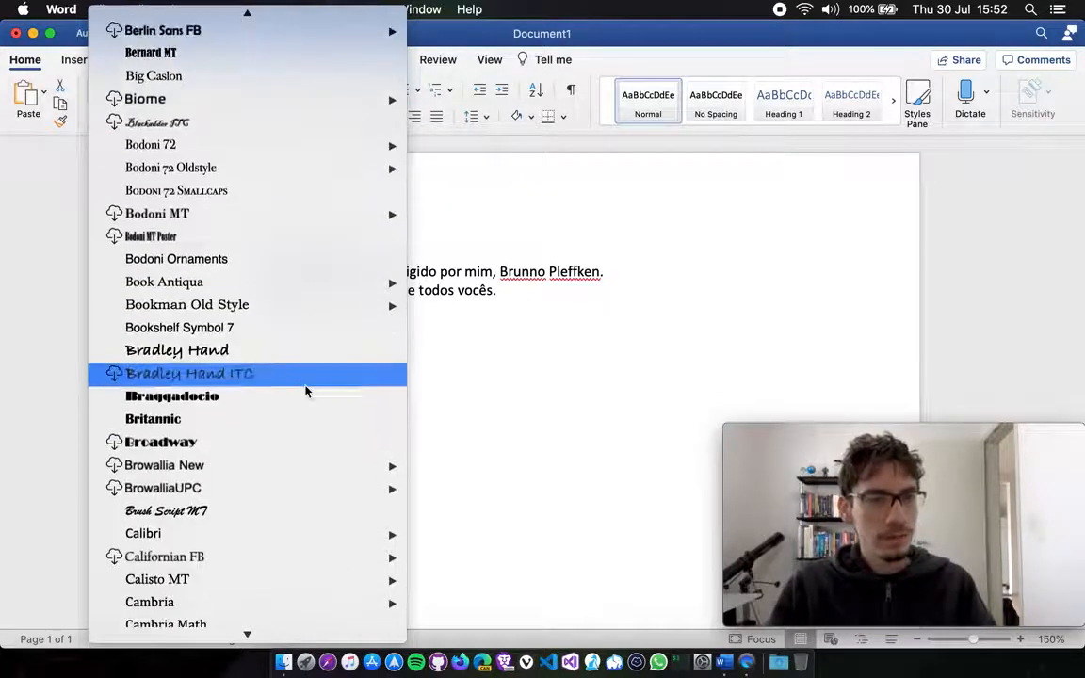
Try Braggadocio on the title, then switch it to Bauhaus 93.
click(248, 395)
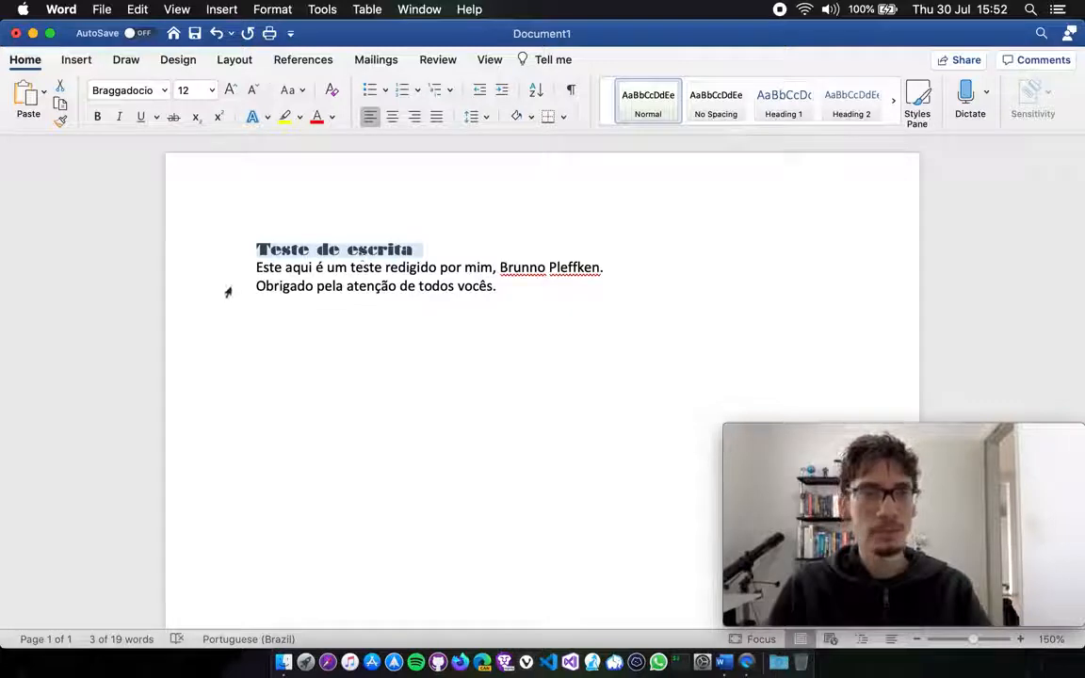
click(163, 90)
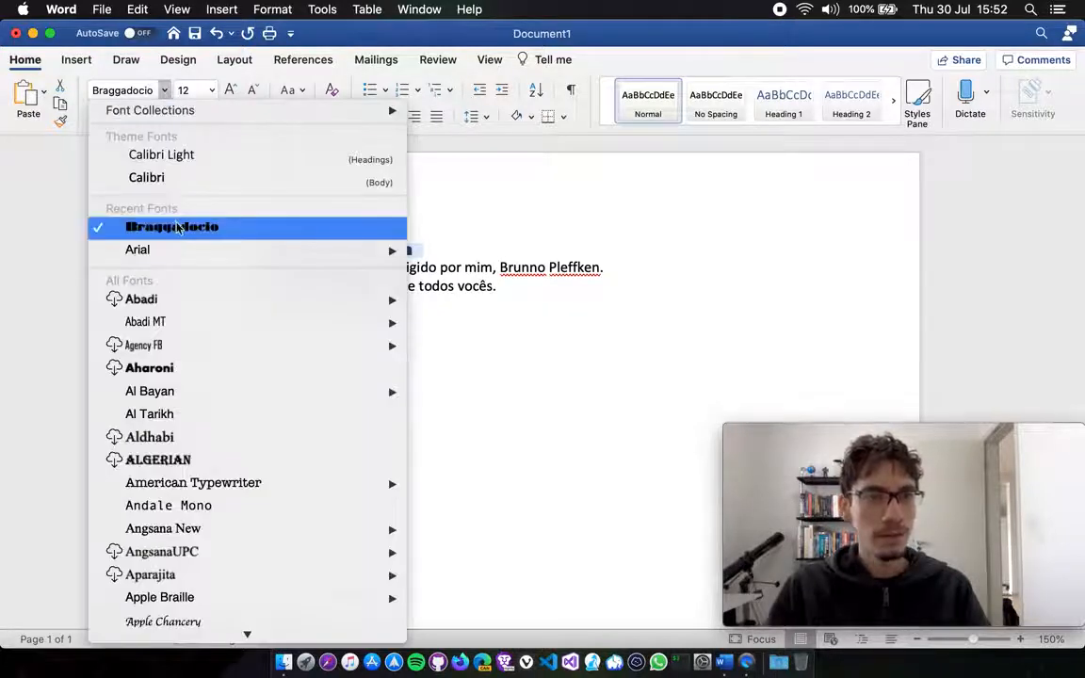
scroll(259, 227, down, 10)
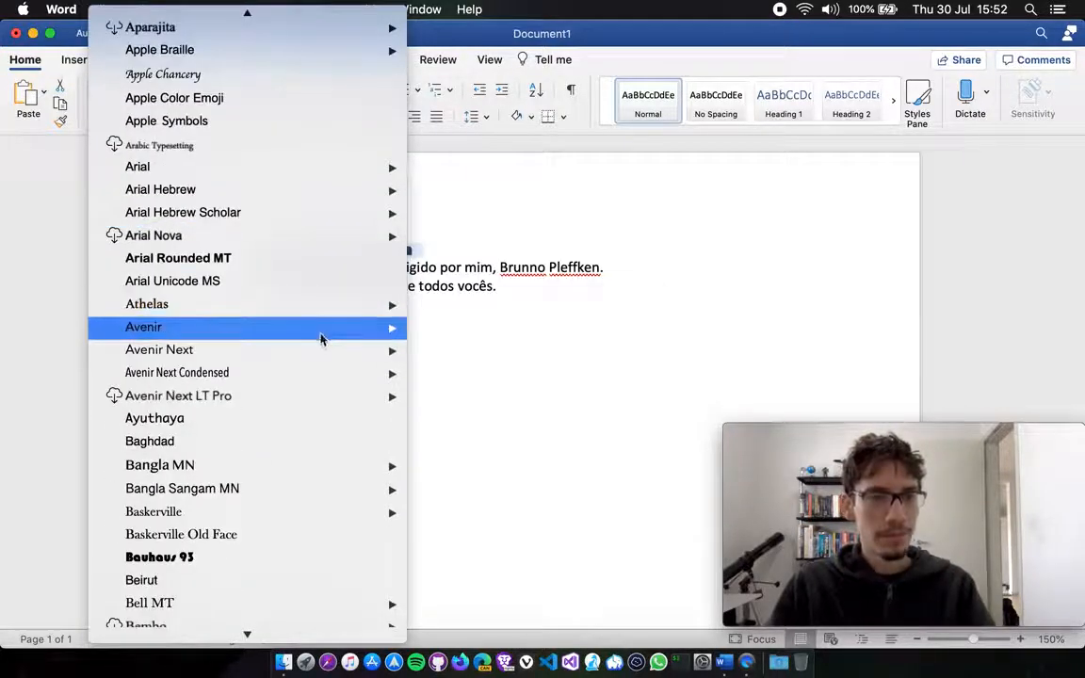
click(221, 428)
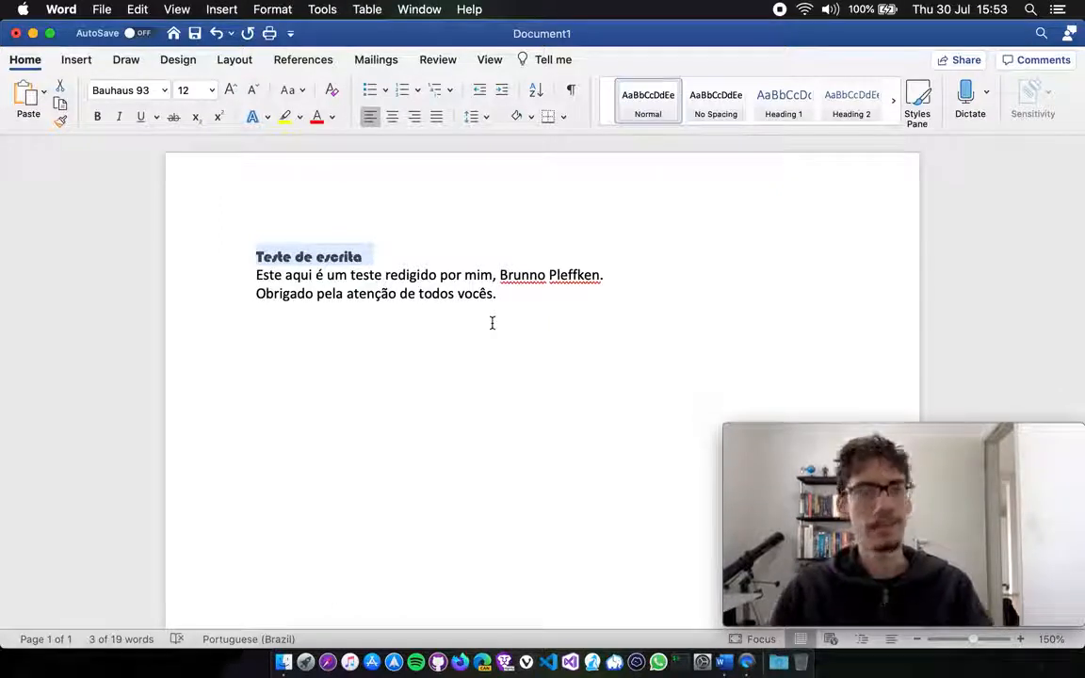
Try title sizes: 20 pt from the size list, then 36 pt typed in.
click(212, 90)
click(212, 90)
click(212, 91)
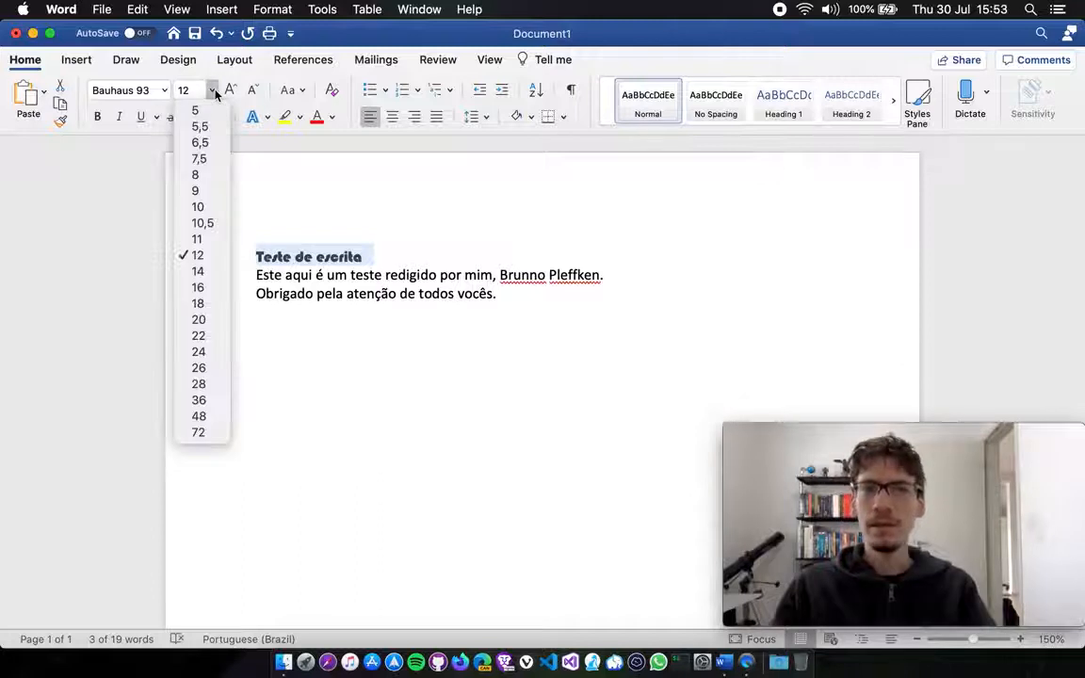
click(215, 92)
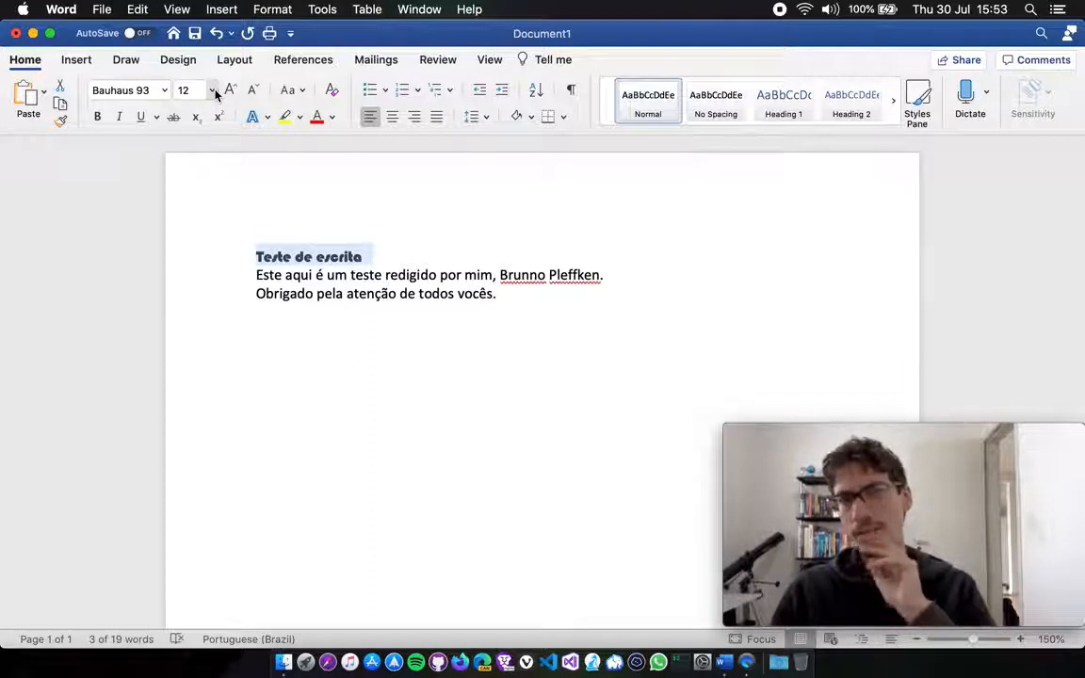
click(215, 93)
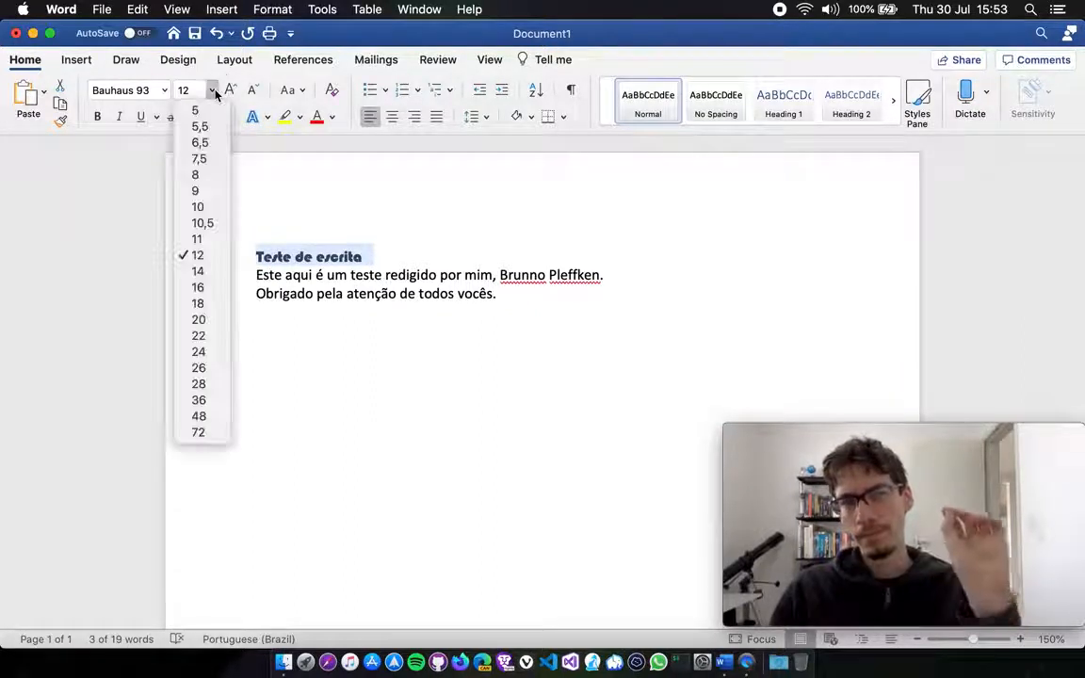
click(221, 319)
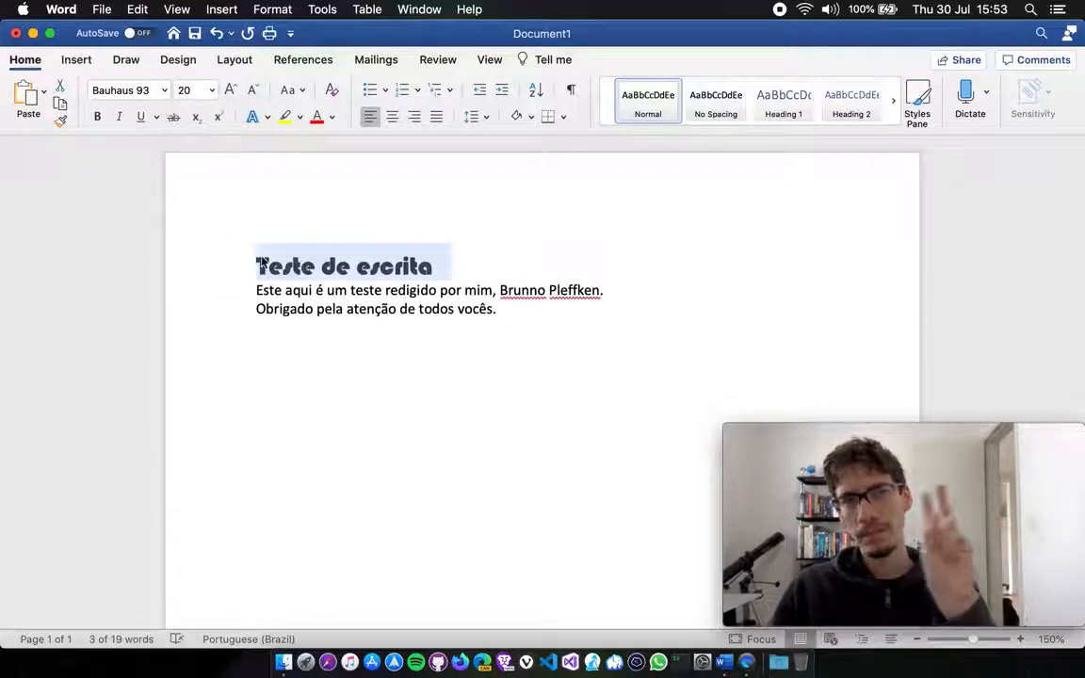
click(187, 90)
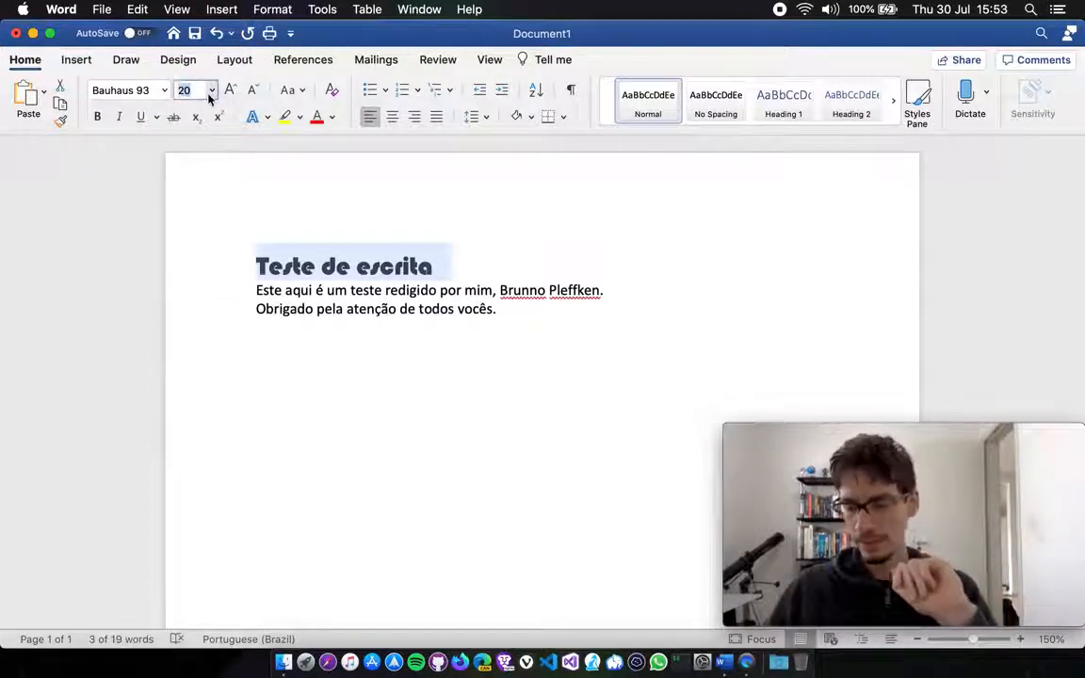
text(36)
key(Return)
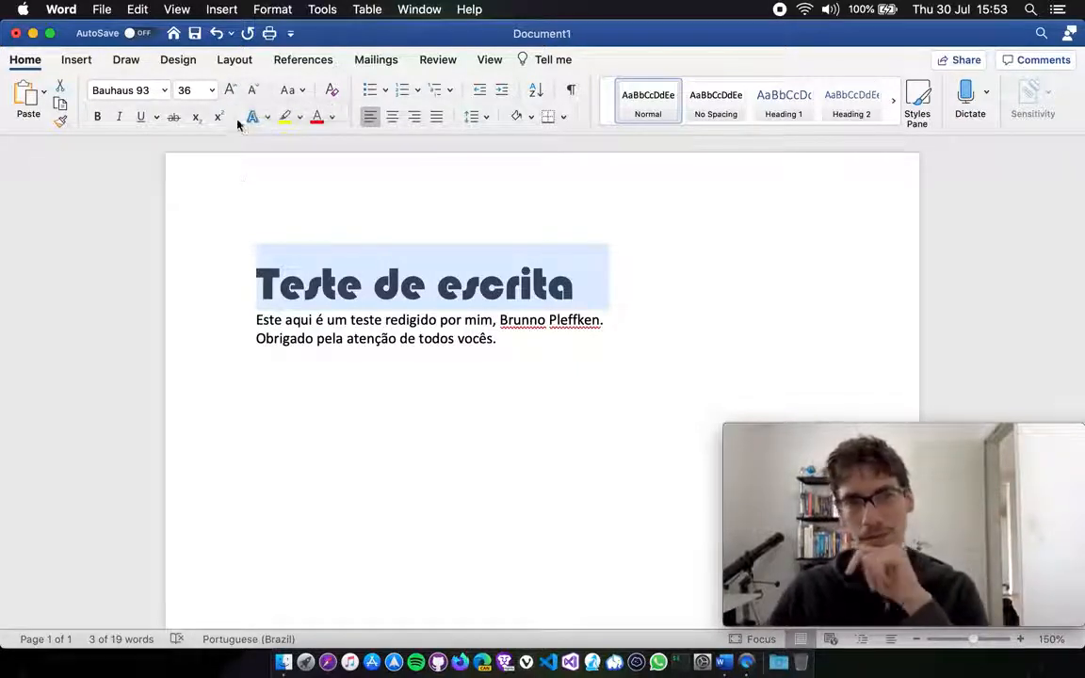
Step the title size up to 72 pt and back down, then set it to 24 pt.
click(230, 92)
click(231, 95)
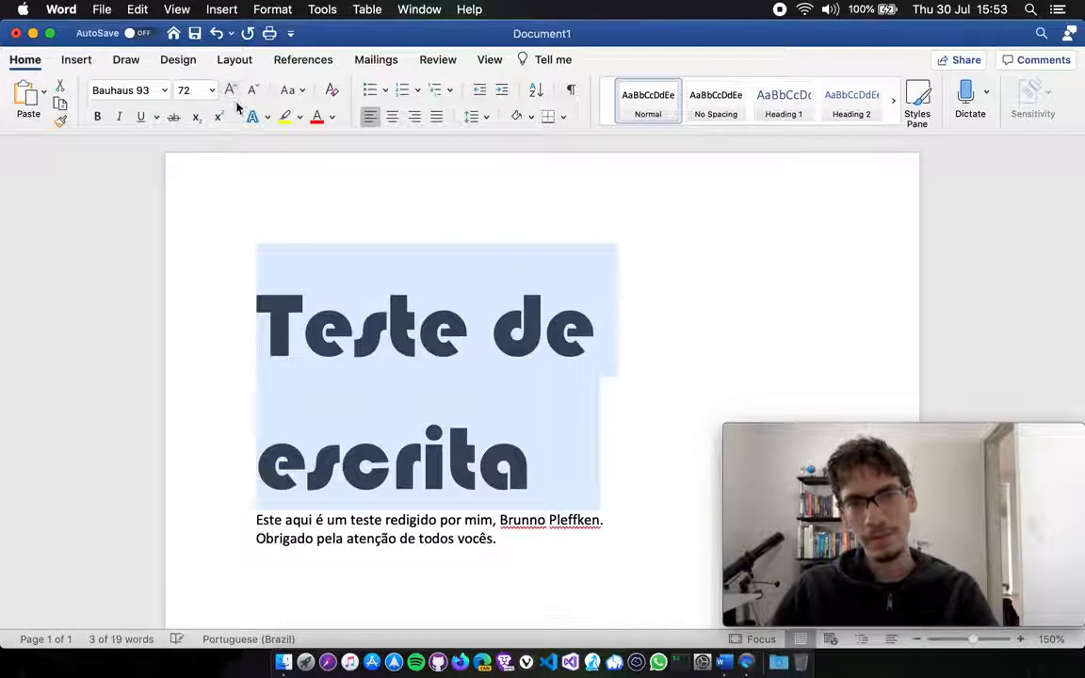
click(251, 91)
click(251, 91)
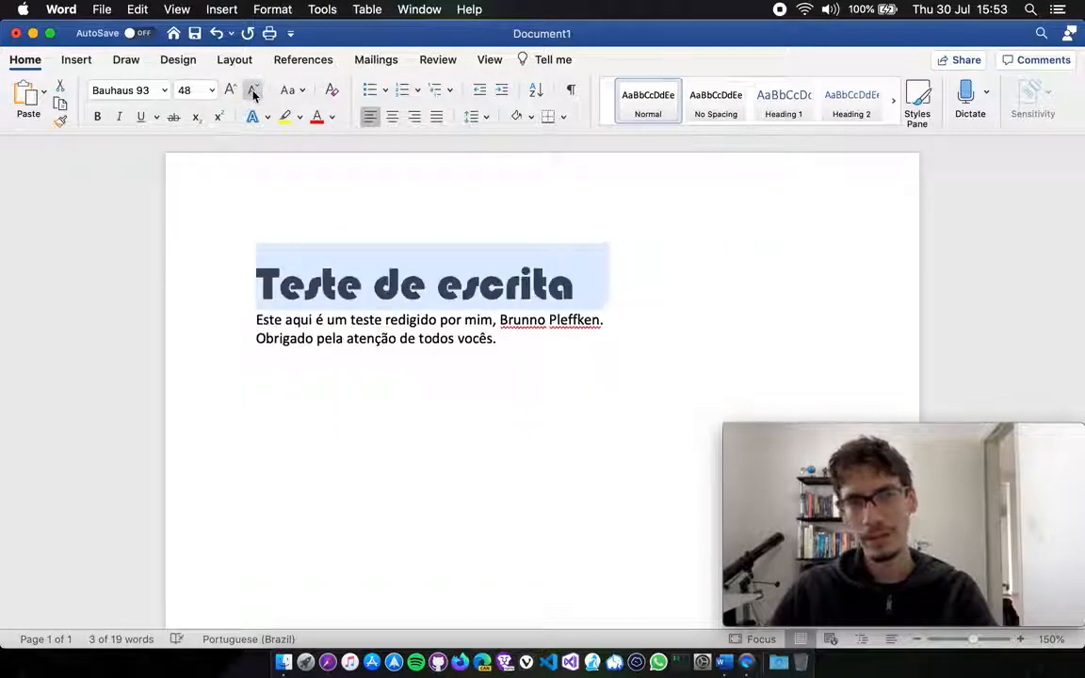
click(252, 92)
click(253, 92)
click(253, 92)
click(252, 92)
click(252, 93)
click(253, 93)
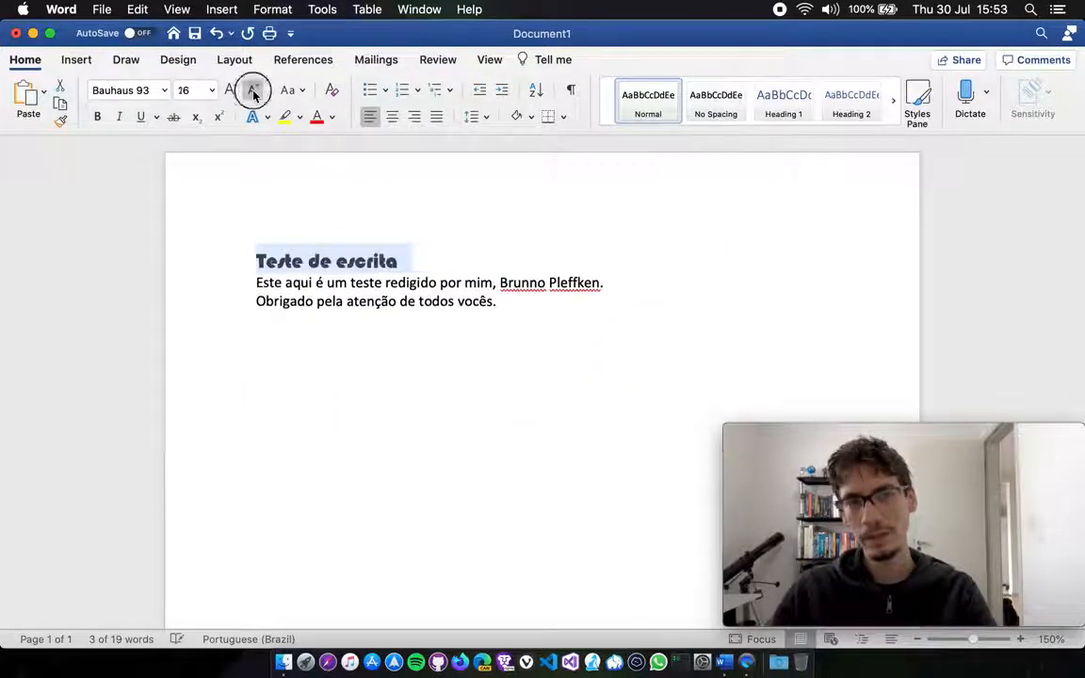
click(253, 92)
click(237, 95)
drag(191, 94, 126, 95)
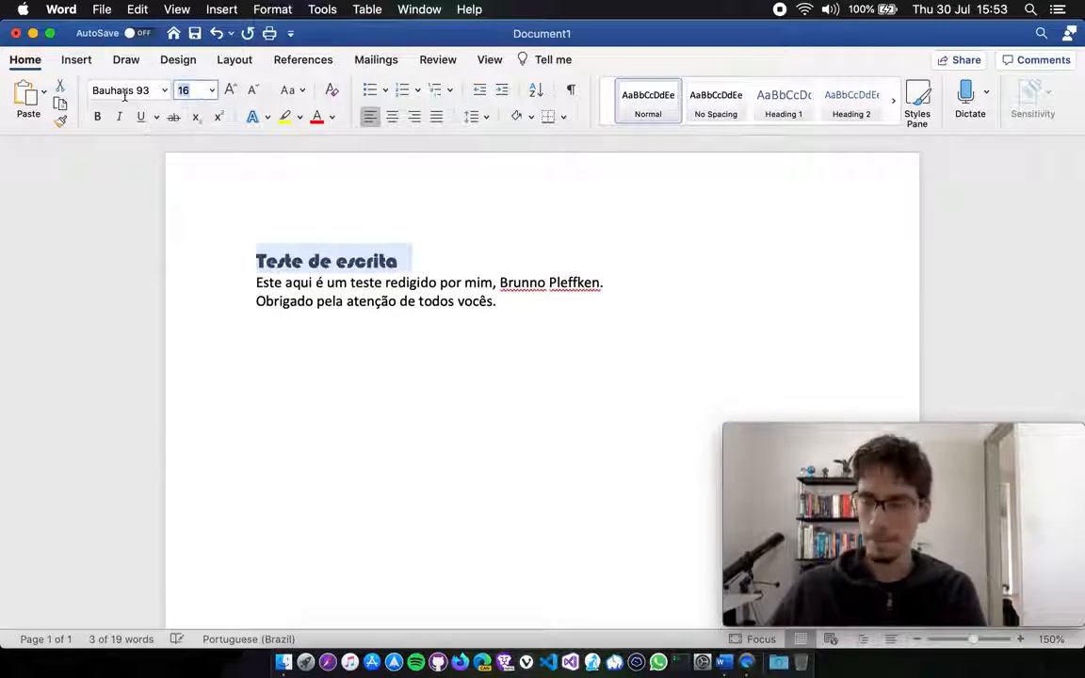
text(24)
key(Return)
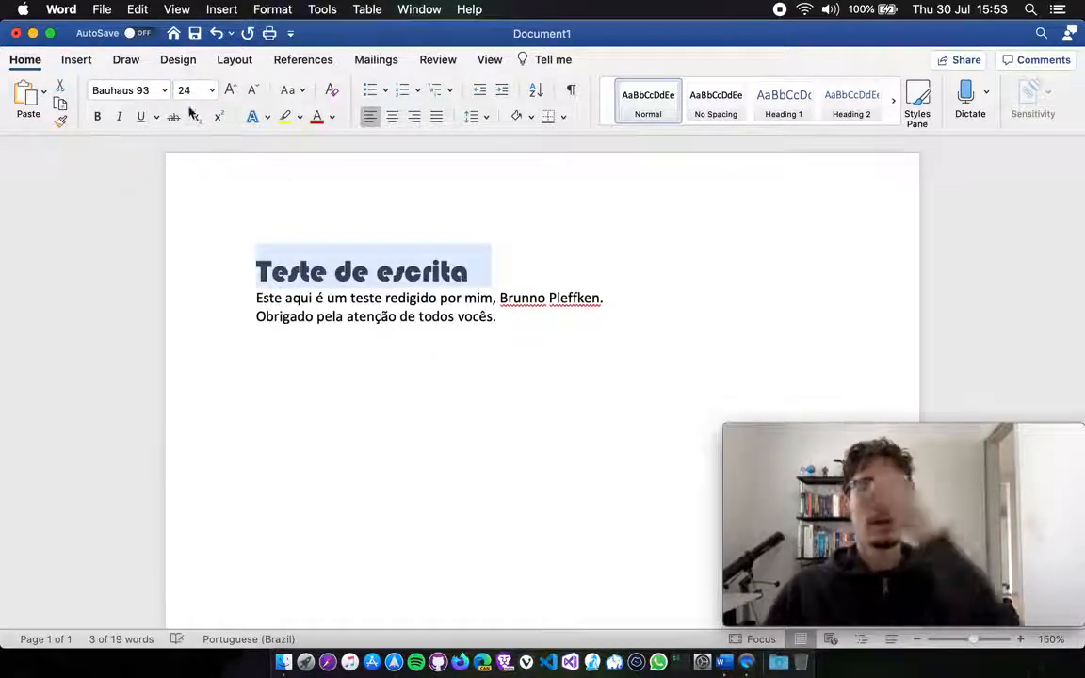
click(596, 309)
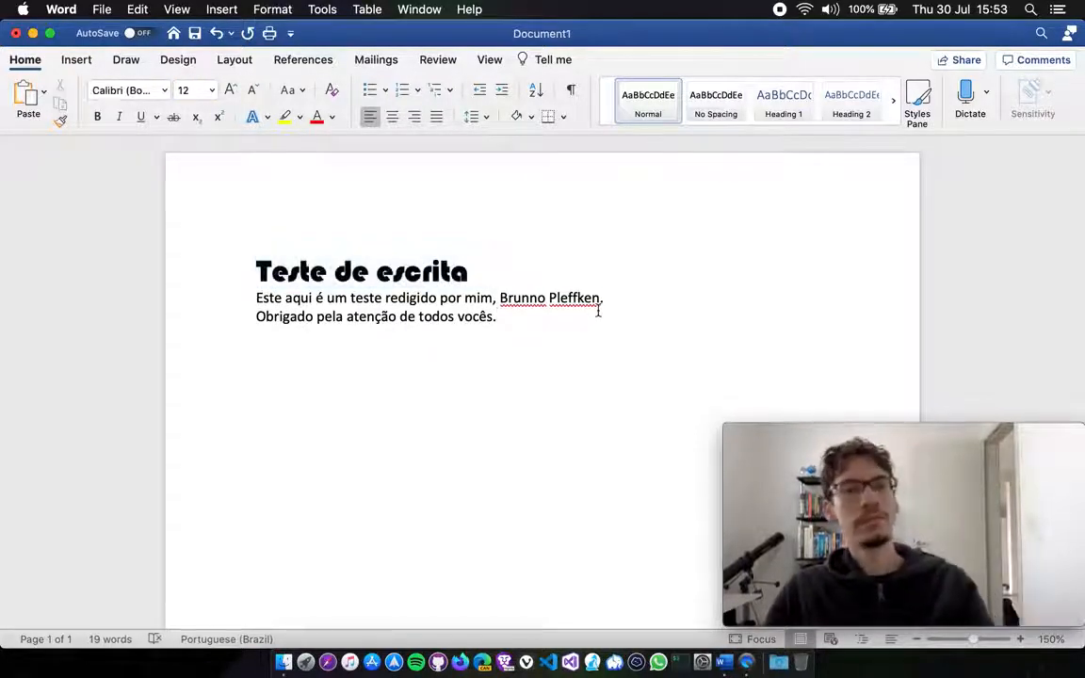
Set both body lines to the Helvetica Neue font.
drag(605, 305, 236, 310)
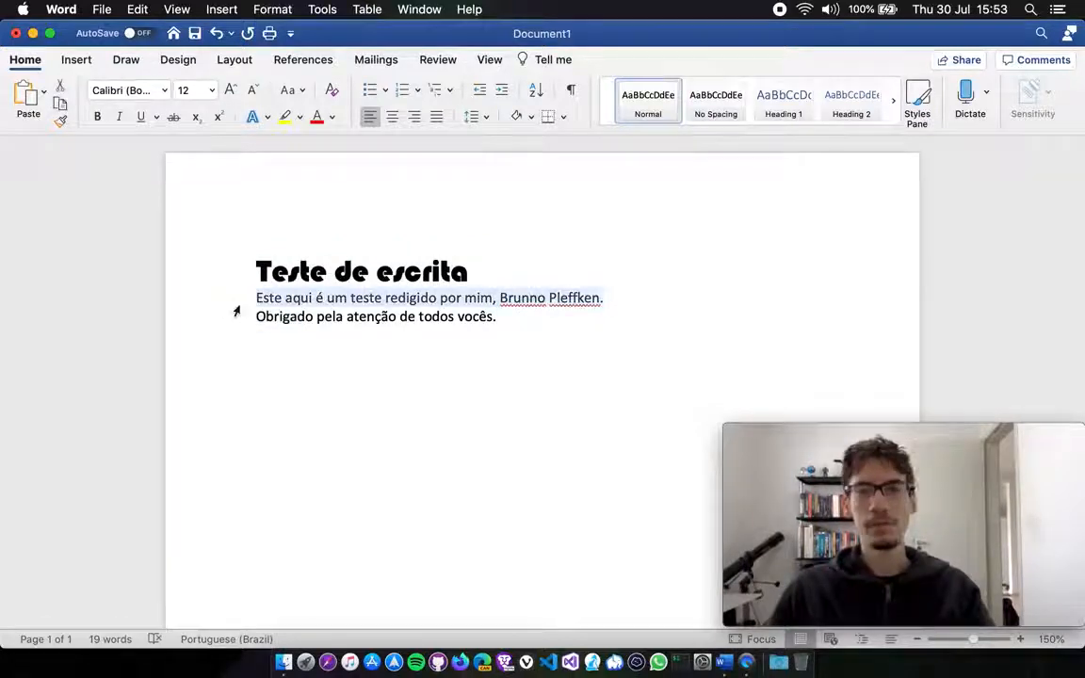
click(168, 95)
click(690, 297)
drag(554, 325, 256, 298)
click(163, 91)
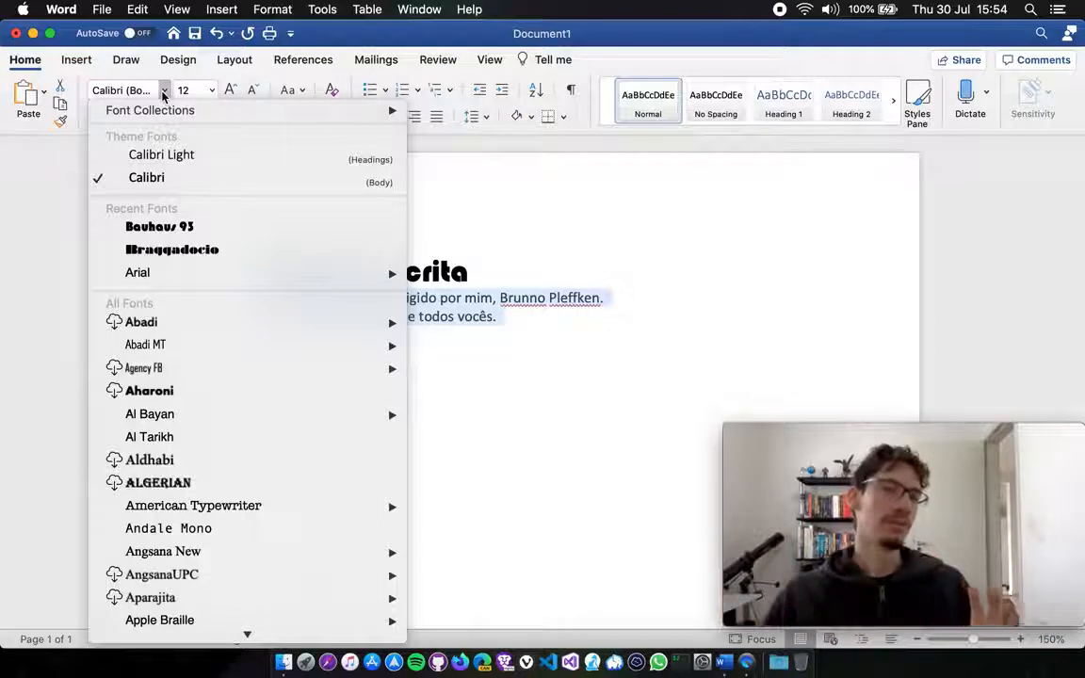
click(142, 92)
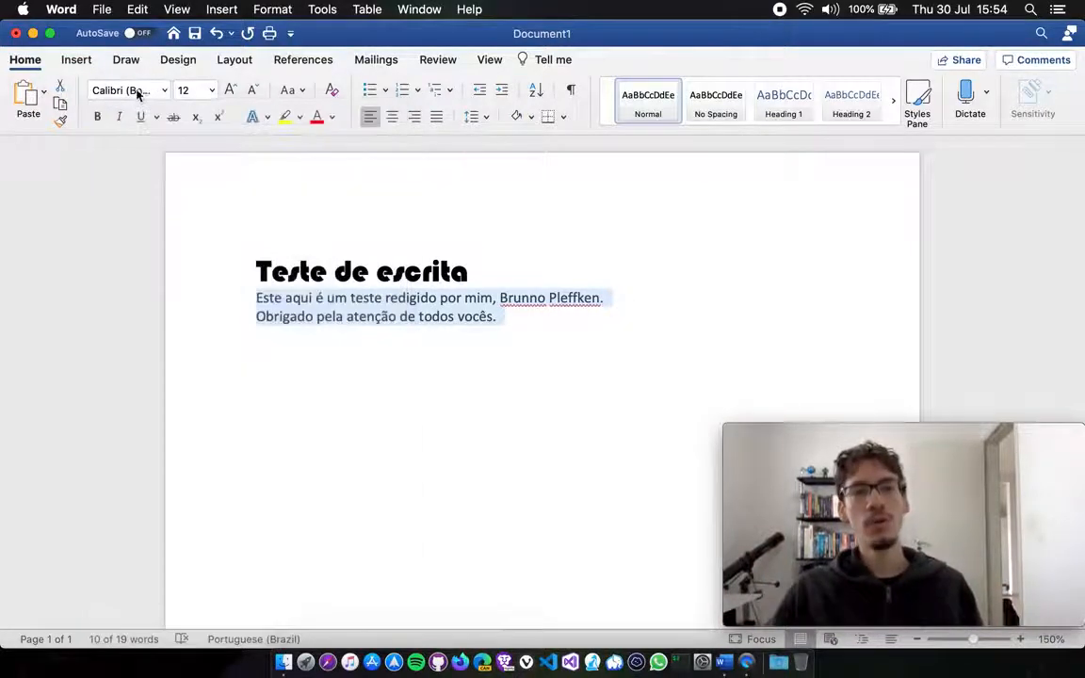
click(136, 90)
text(Helve)
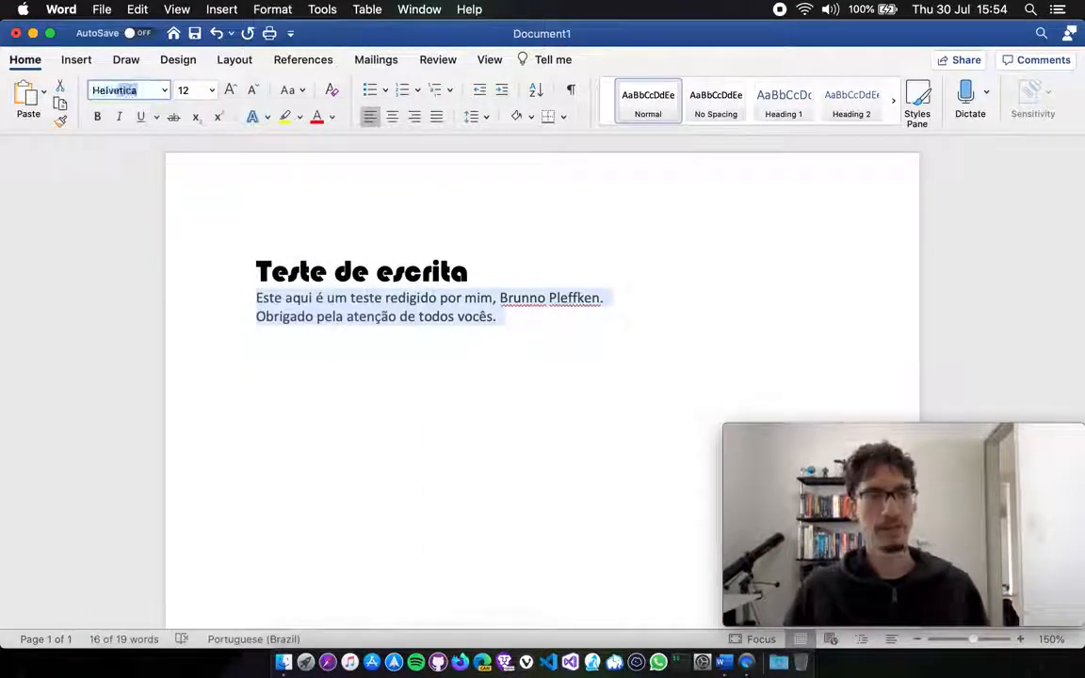
text(tica Neue)
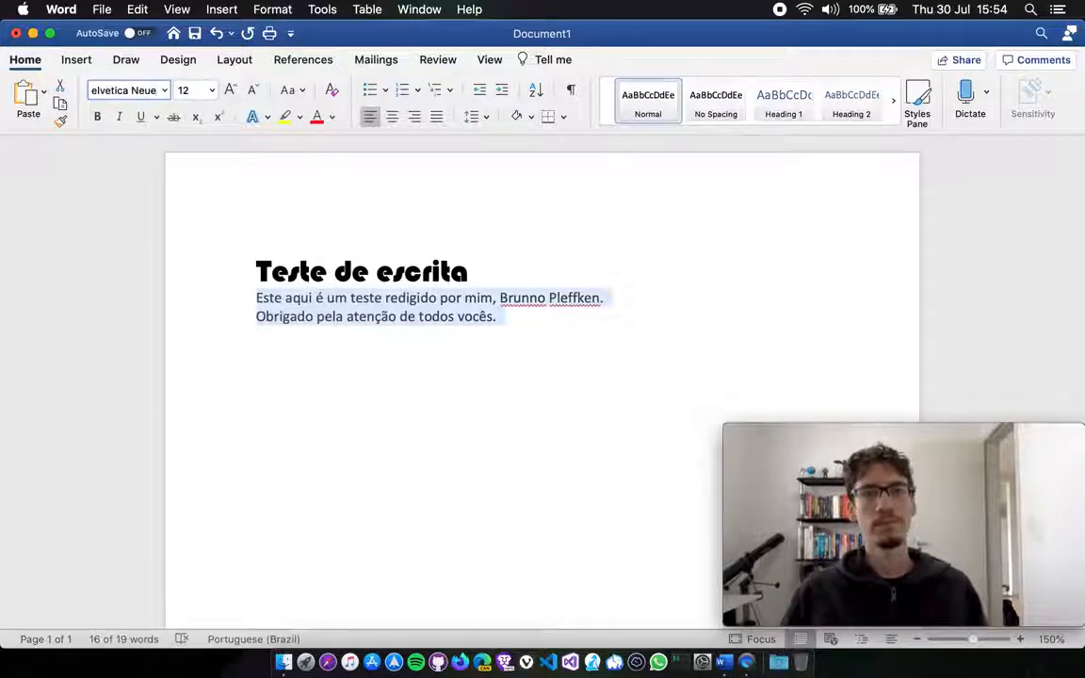
key(Return)
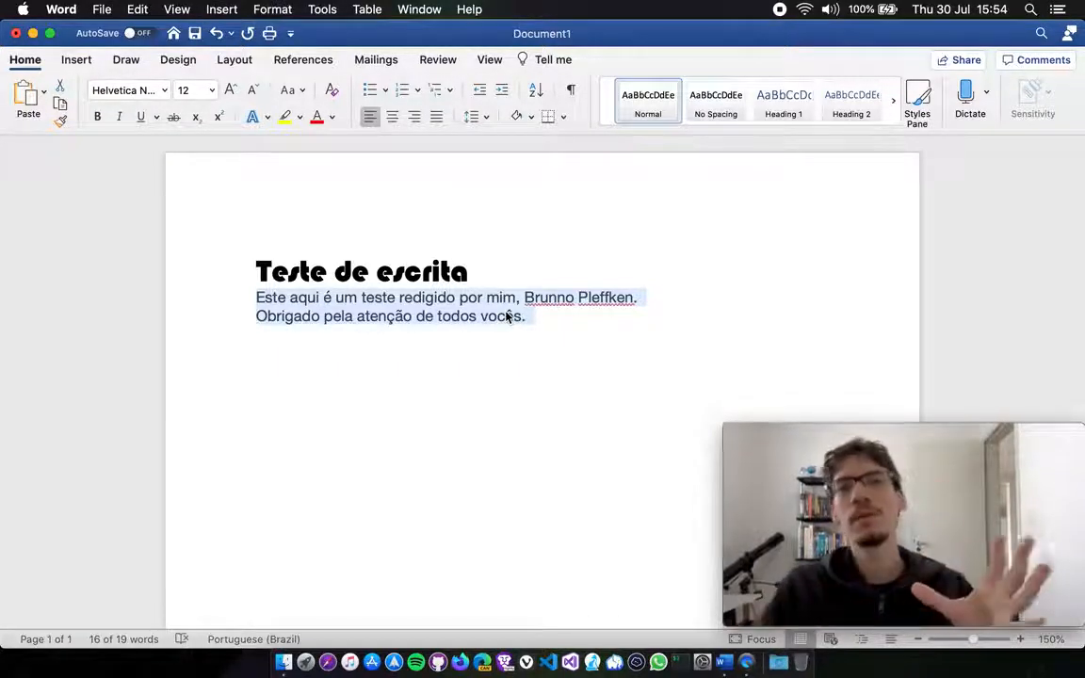
Browse the font list without changing anything, then select the author's name.
click(164, 89)
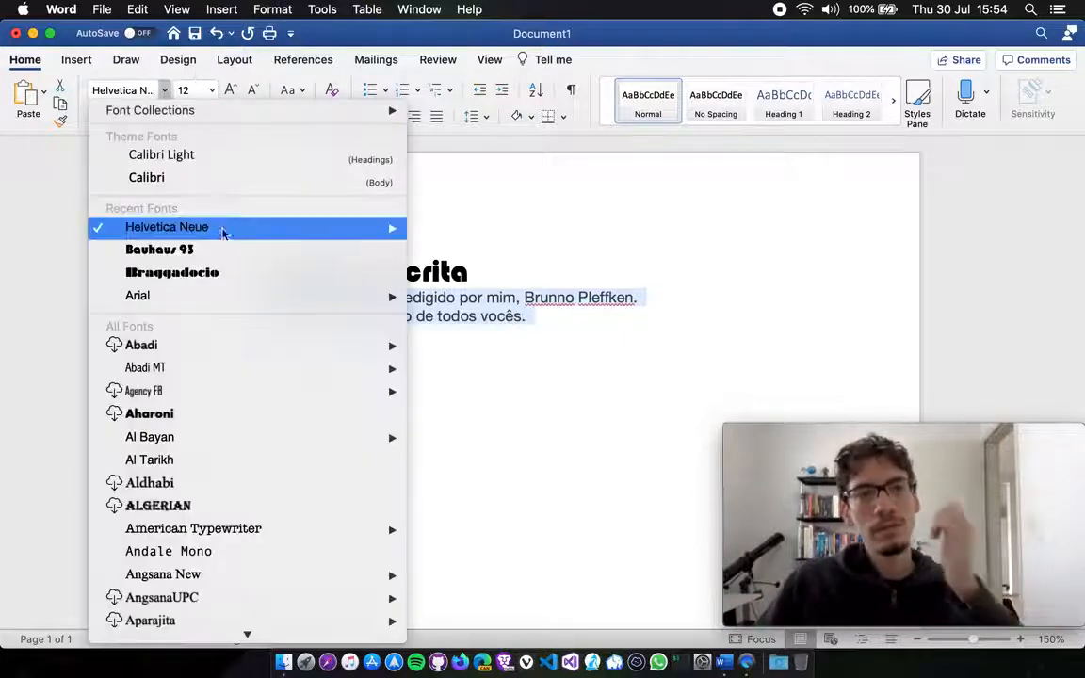
scroll(230, 237, down, 10)
scroll(230, 239, down, 20)
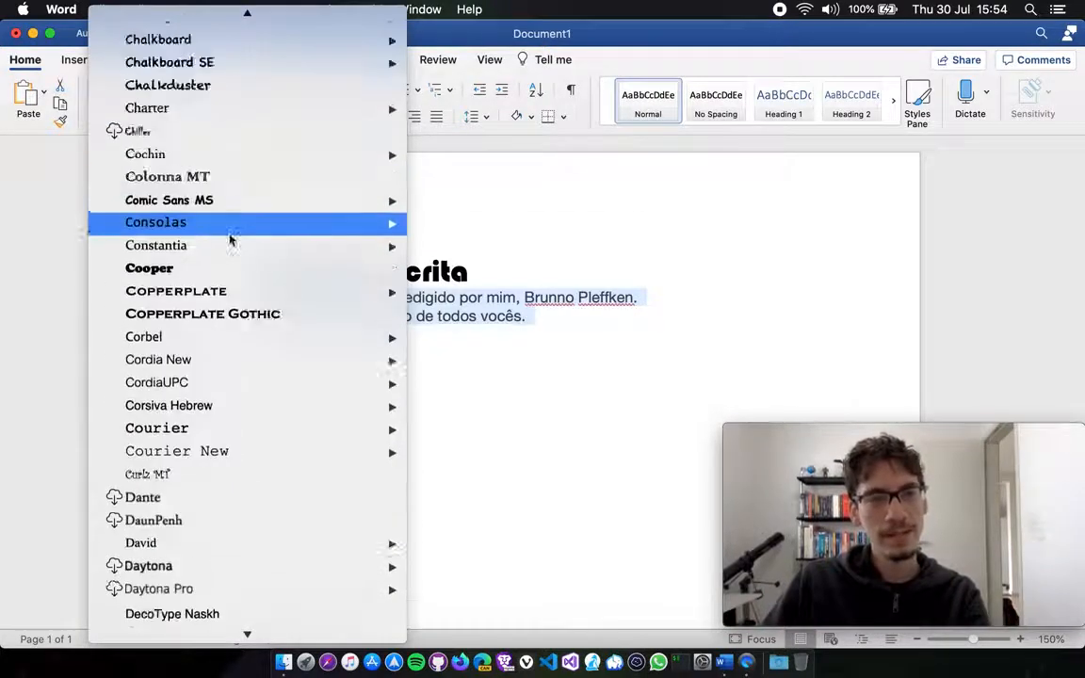
scroll(229, 239, down, 20)
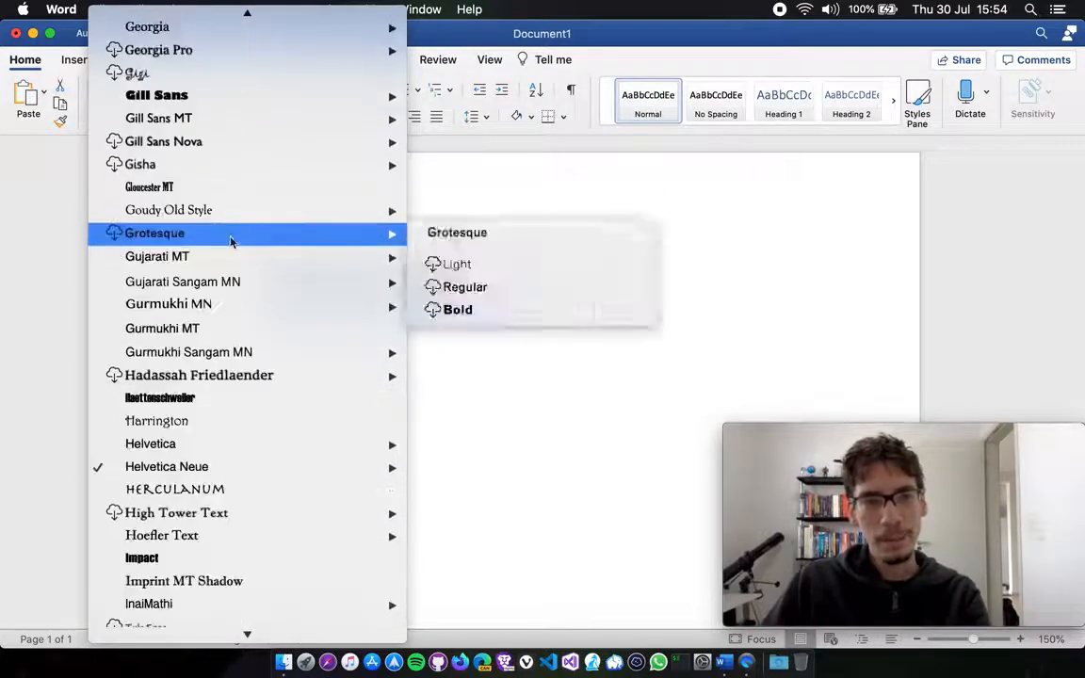
mouse_move(219, 213)
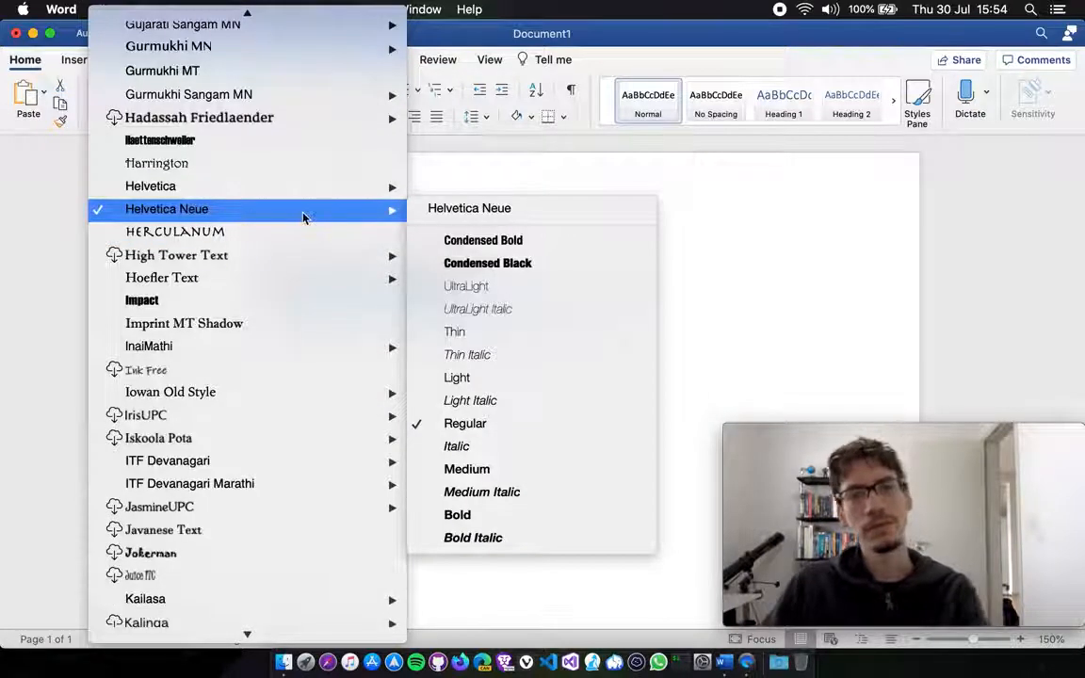
click(707, 184)
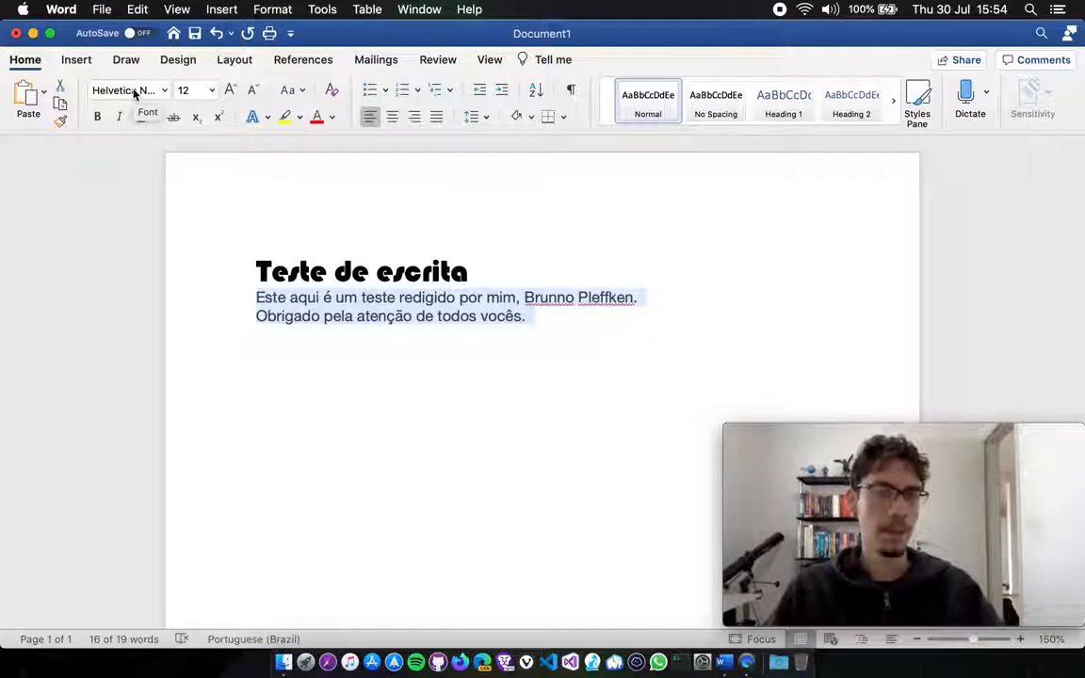
click(631, 309)
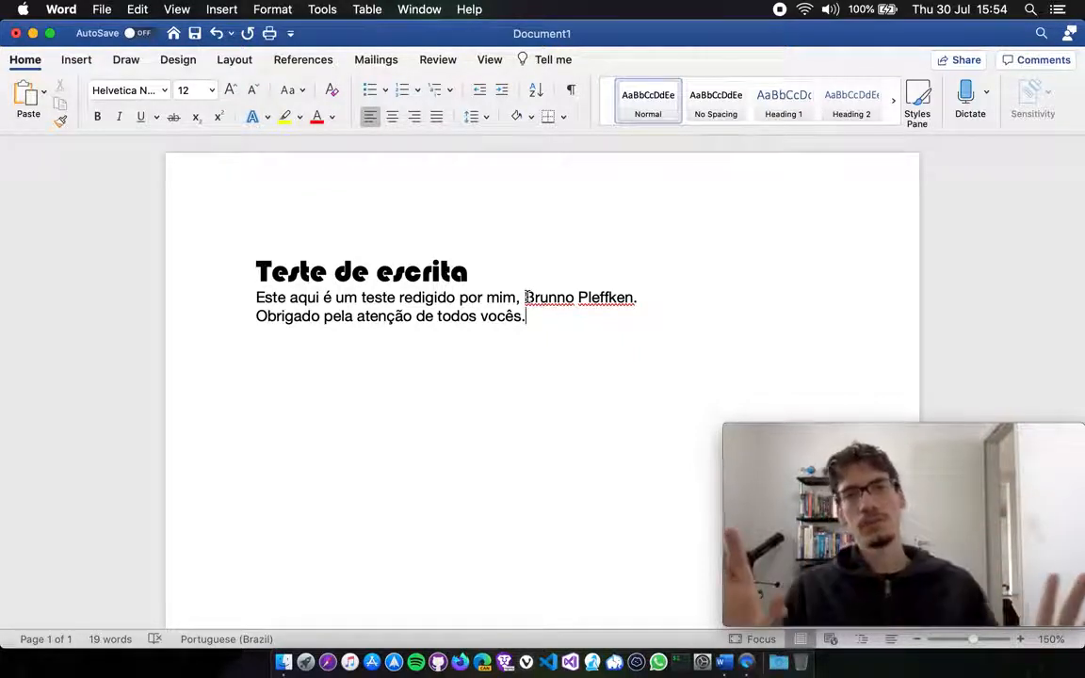
drag(526, 297, 610, 296)
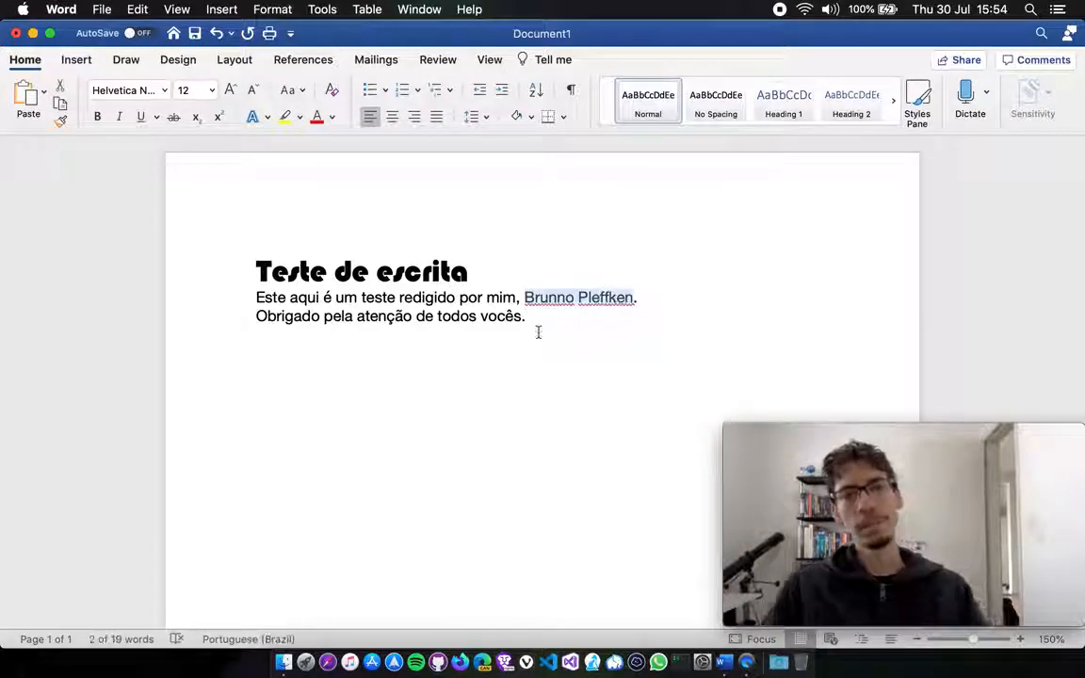
Make the author's name in the first body line bold.
click(98, 120)
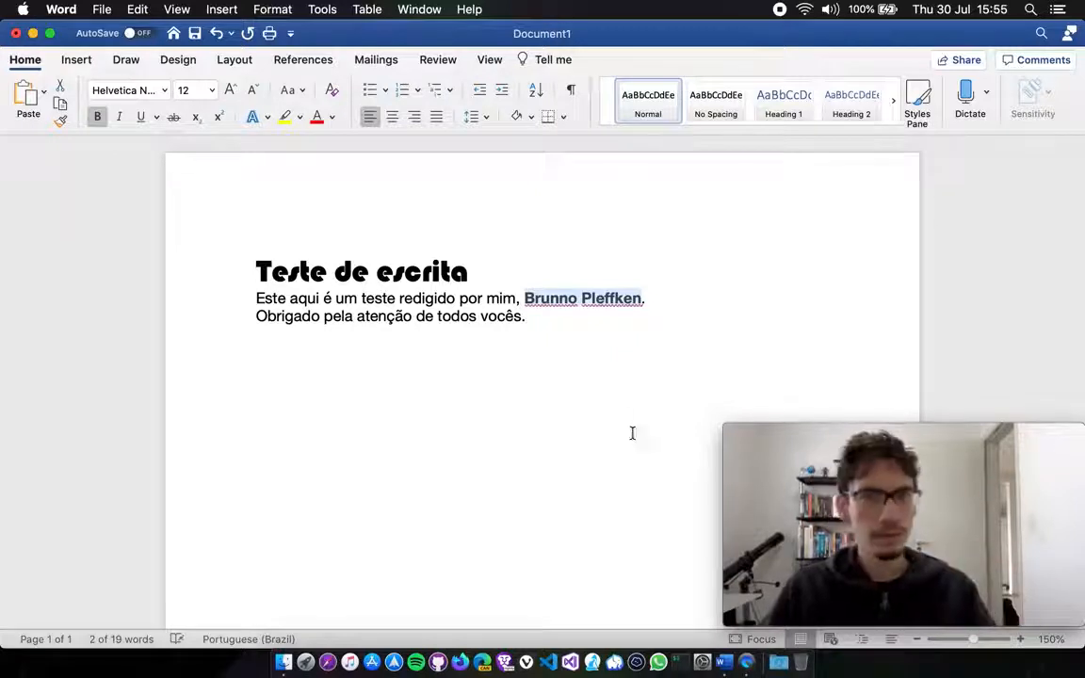
click(591, 325)
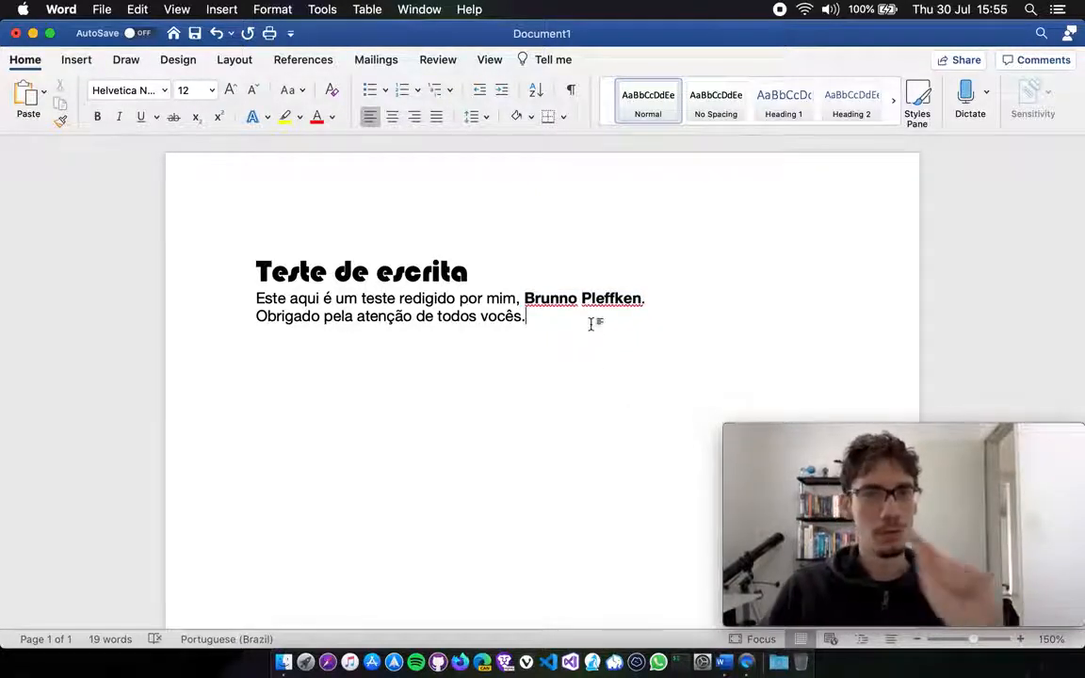
drag(526, 297, 657, 301)
click(529, 420)
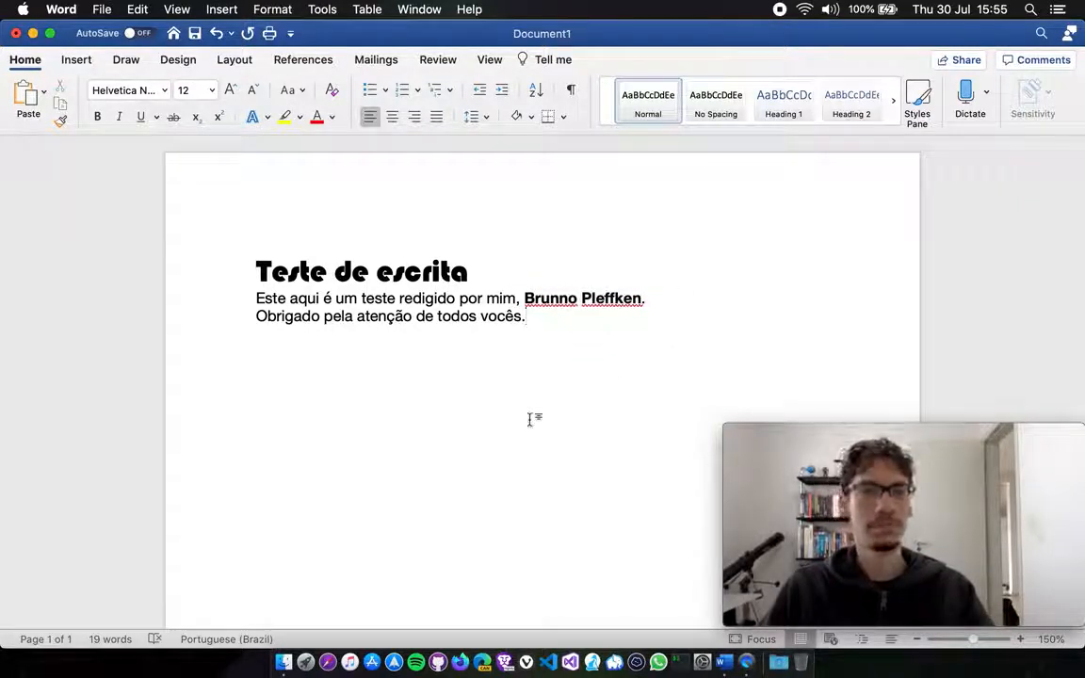
Try bold on 'Obrigado', then remove it so the word stays regular.
click(290, 318)
double_click(291, 318)
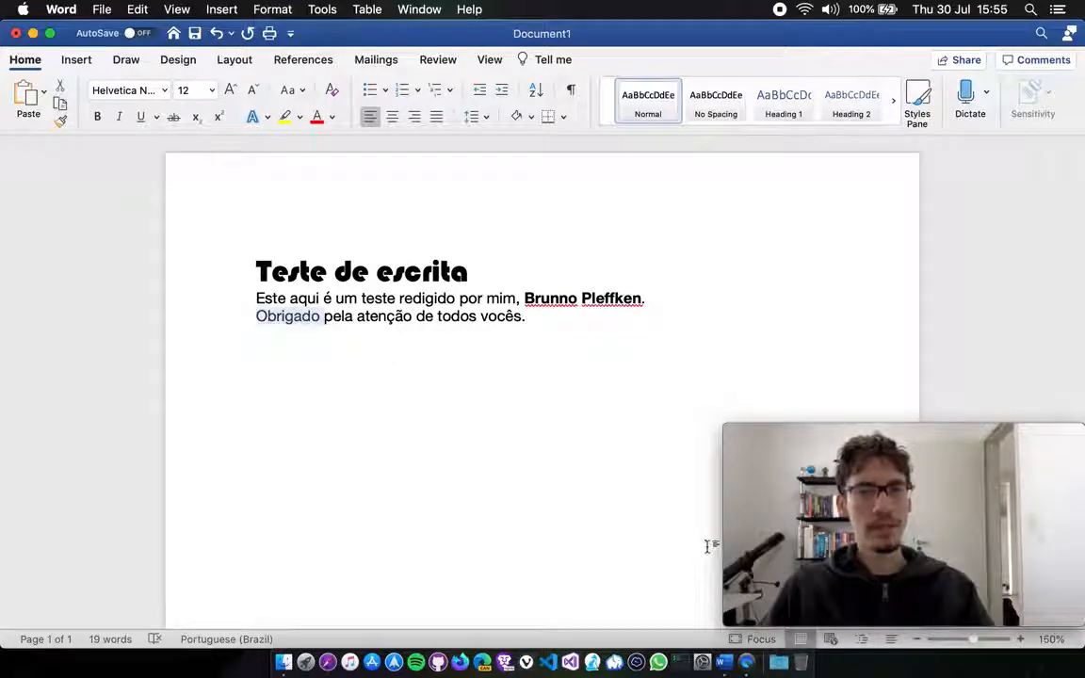
click(96, 116)
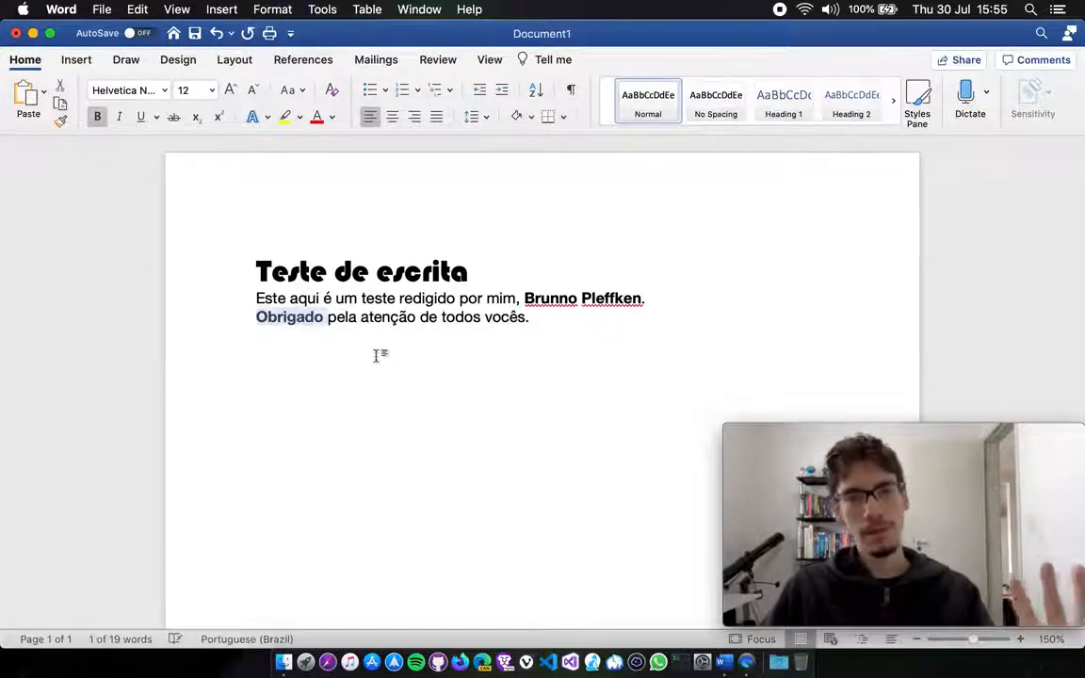
click(543, 317)
double_click(298, 317)
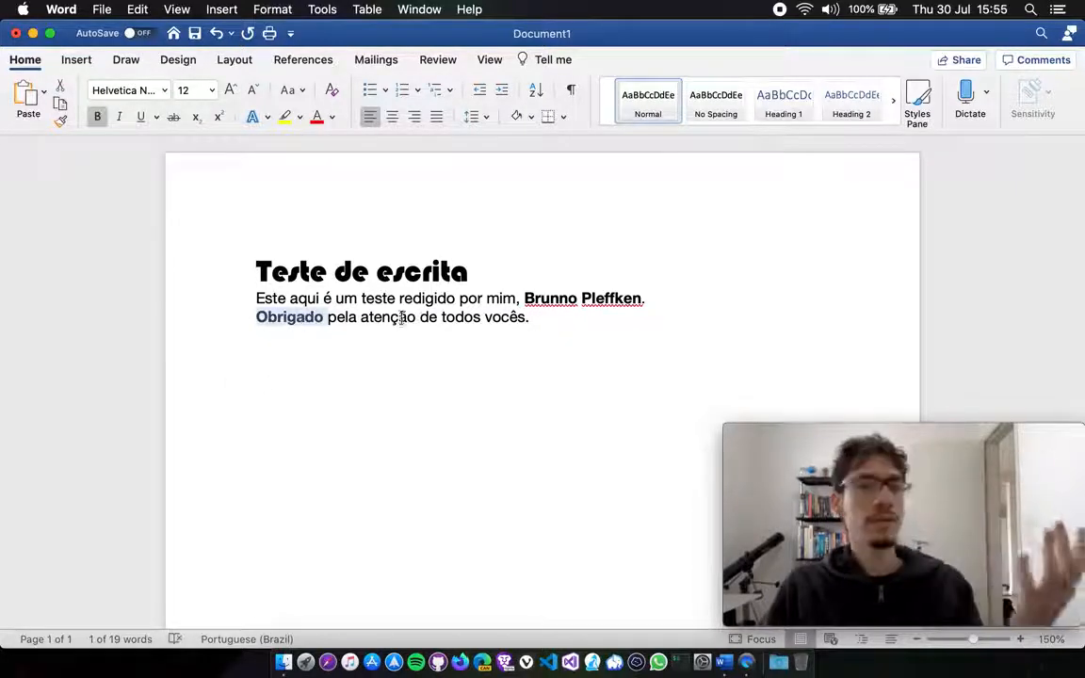
click(550, 317)
double_click(294, 319)
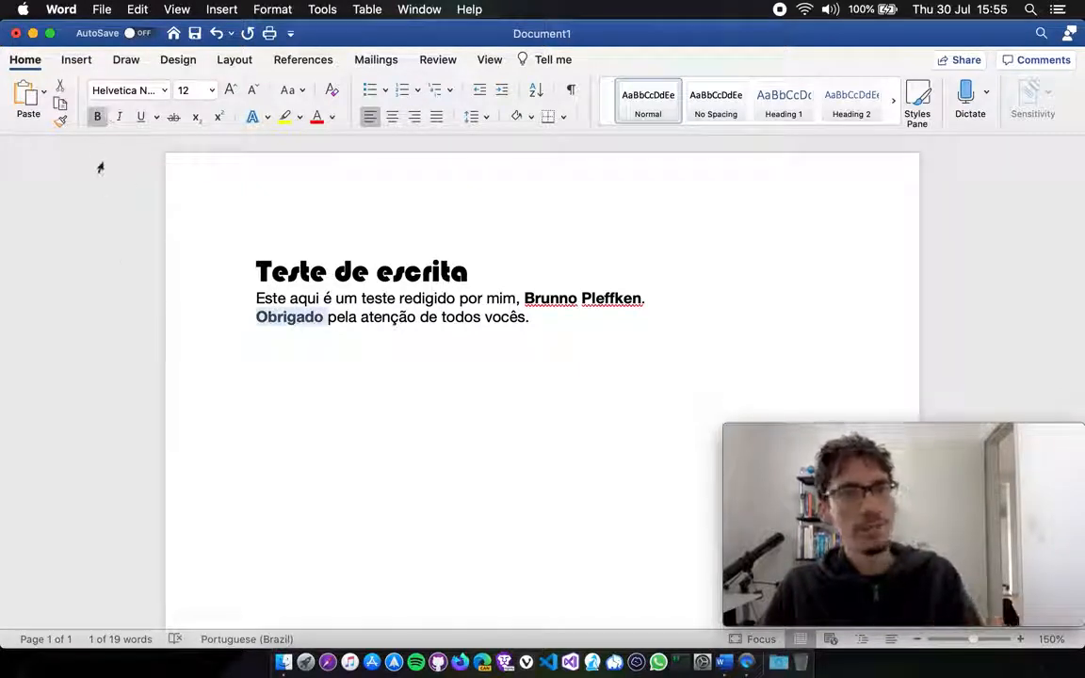
click(97, 116)
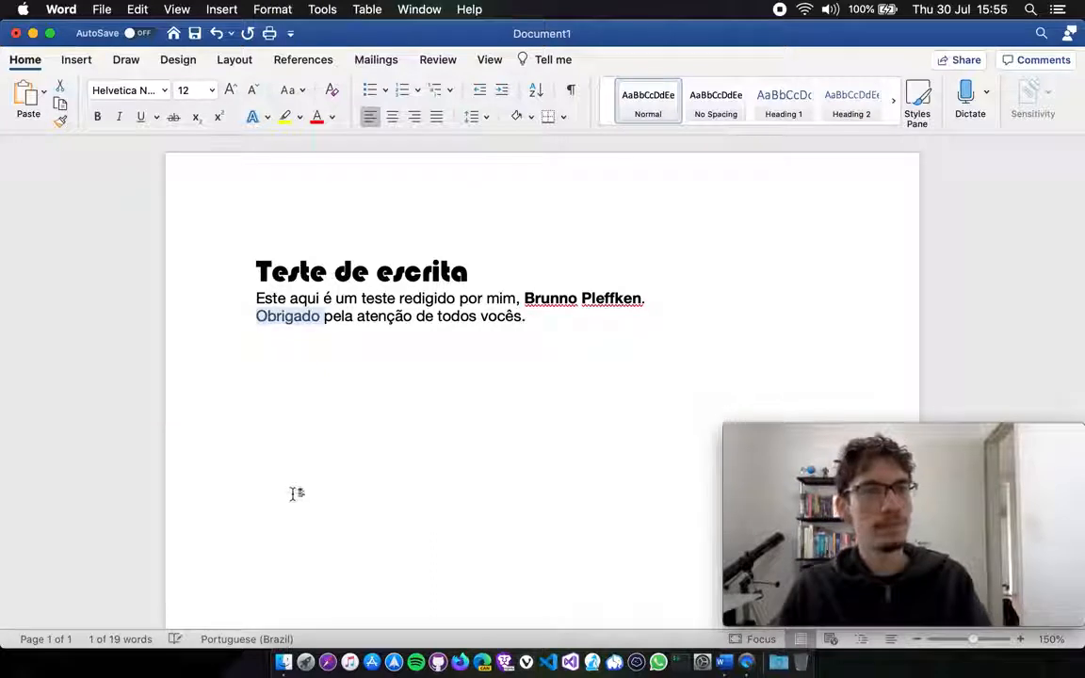
click(571, 324)
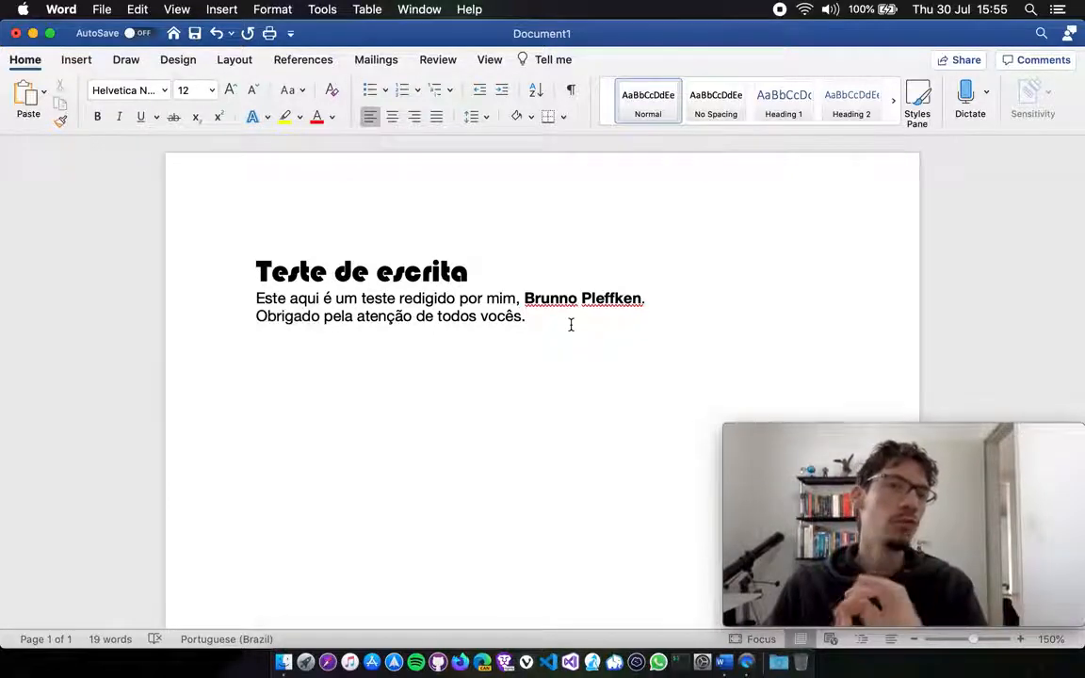
Italicize the word 'atenção', then remove the italic from it again.
double_click(386, 317)
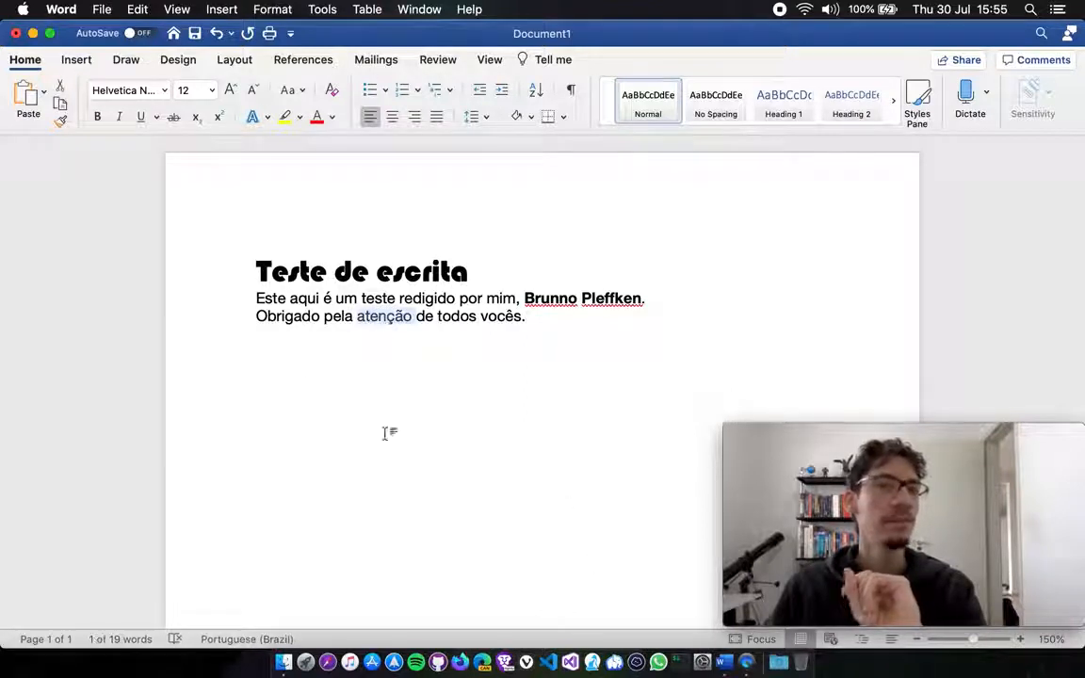
click(119, 115)
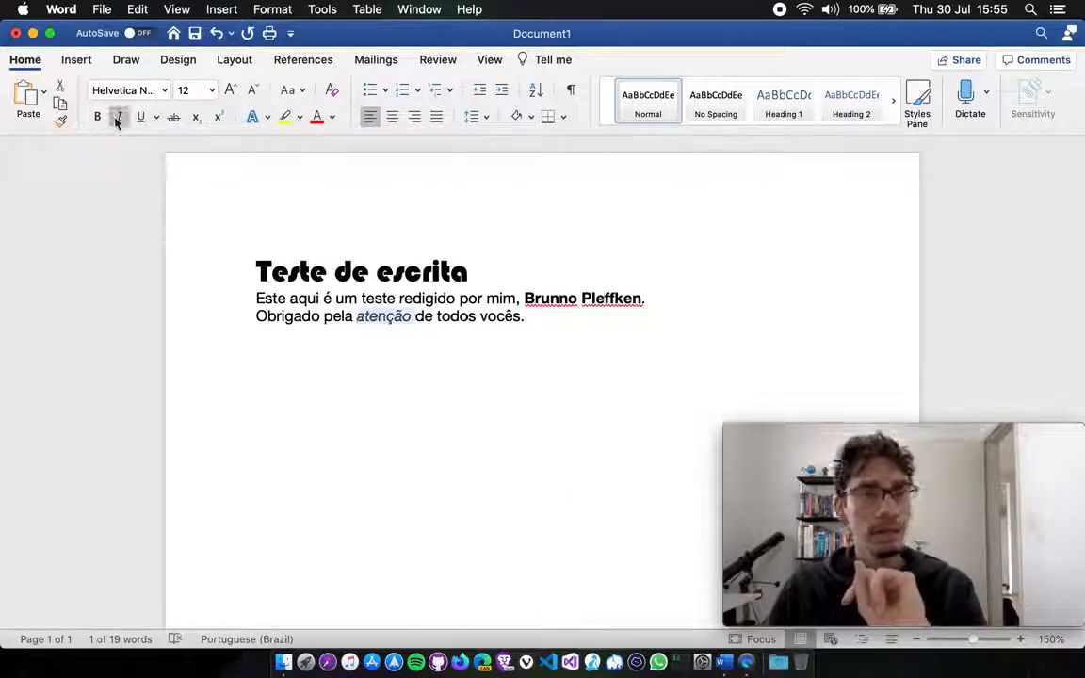
click(437, 317)
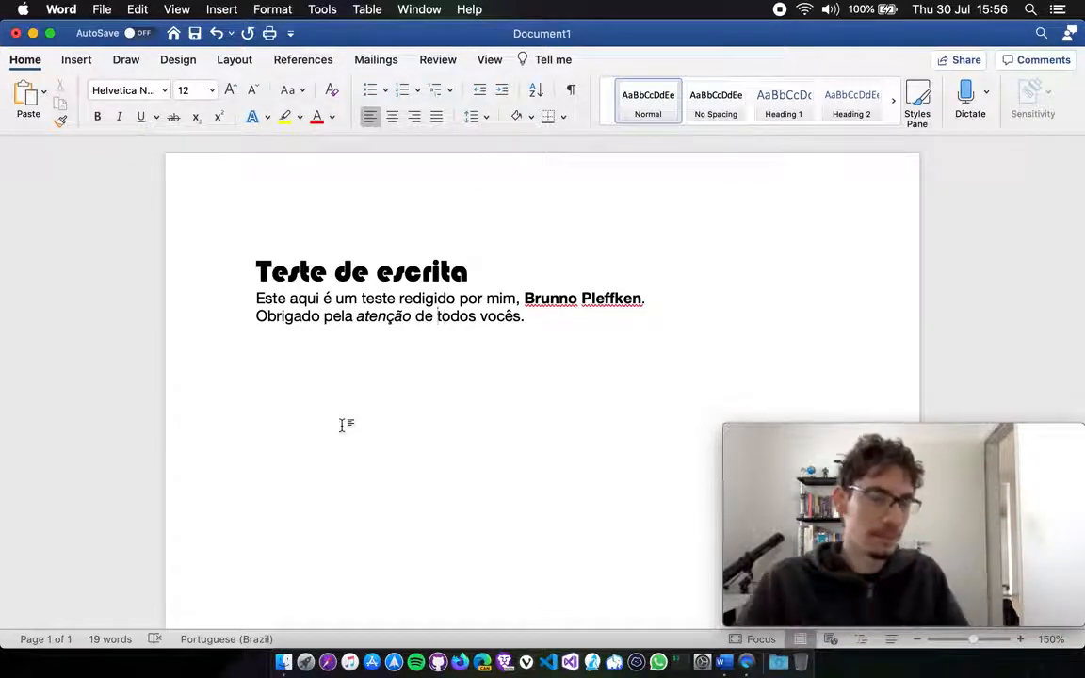
double_click(376, 322)
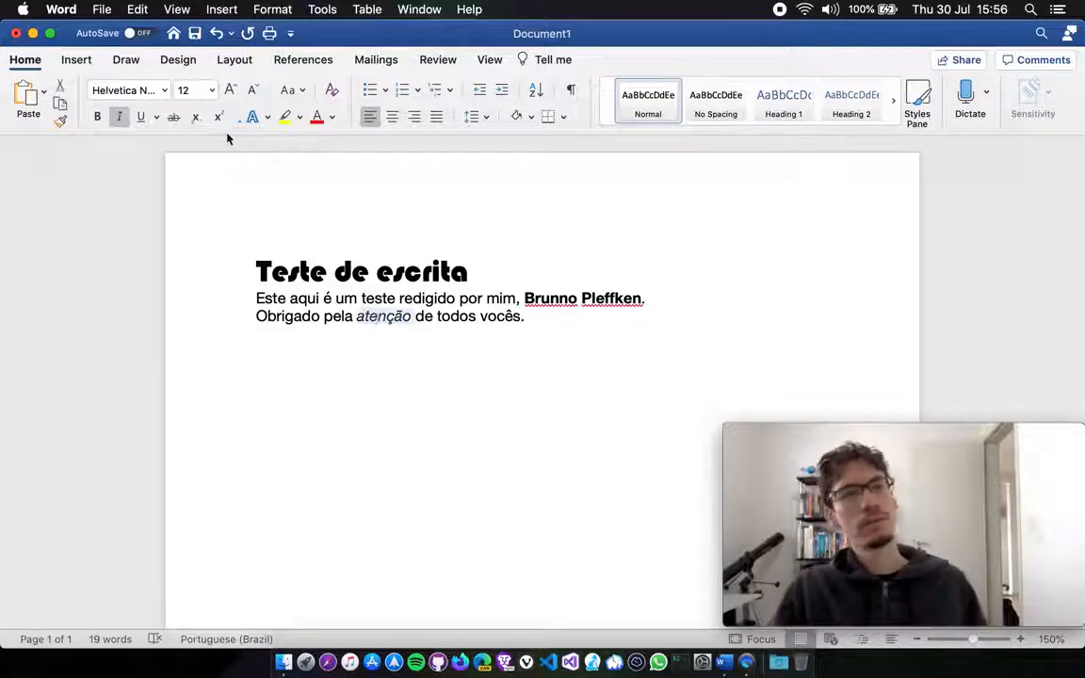
click(119, 118)
click(382, 433)
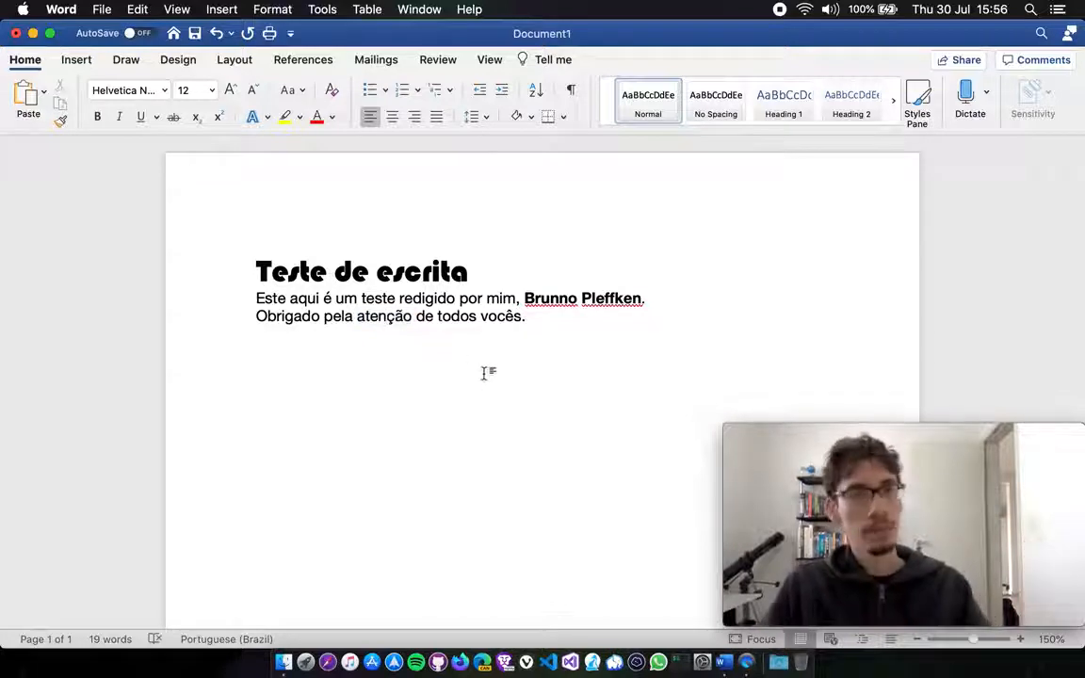
Make the whole second line italic, then return it to plain text.
triple_click(308, 319)
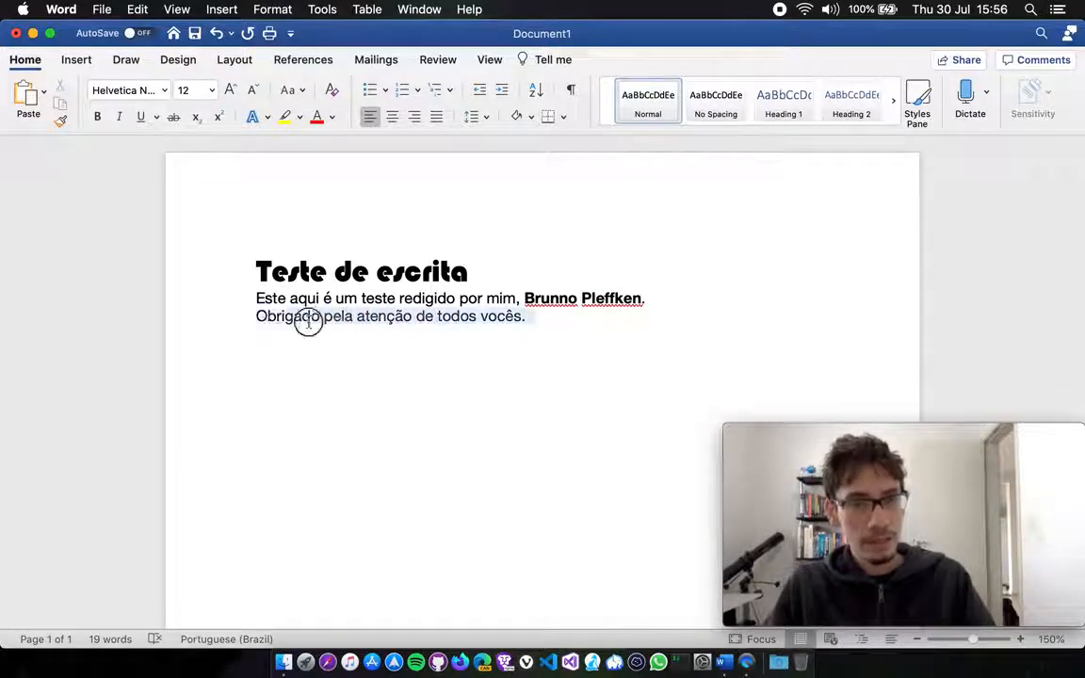
click(118, 116)
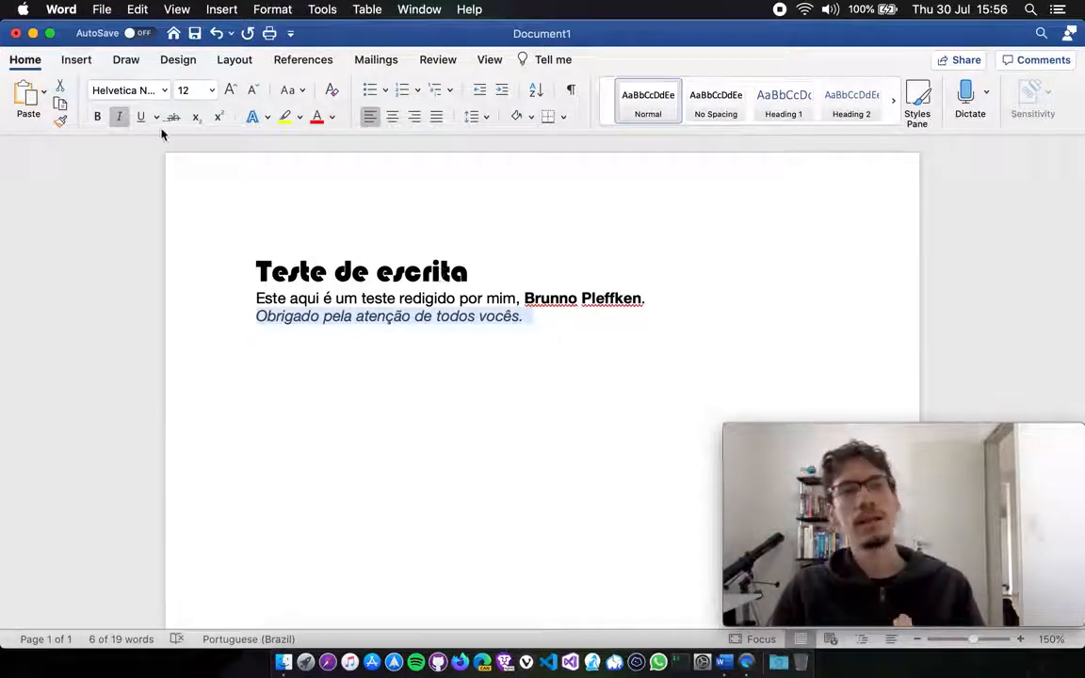
click(119, 116)
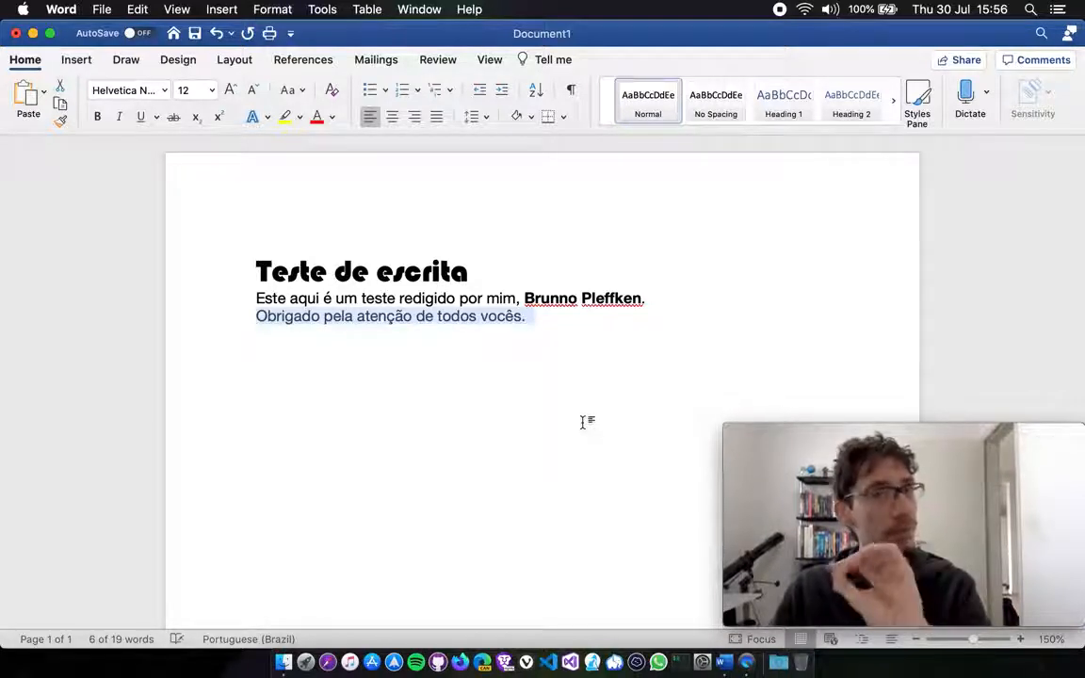
click(554, 317)
double_click(389, 317)
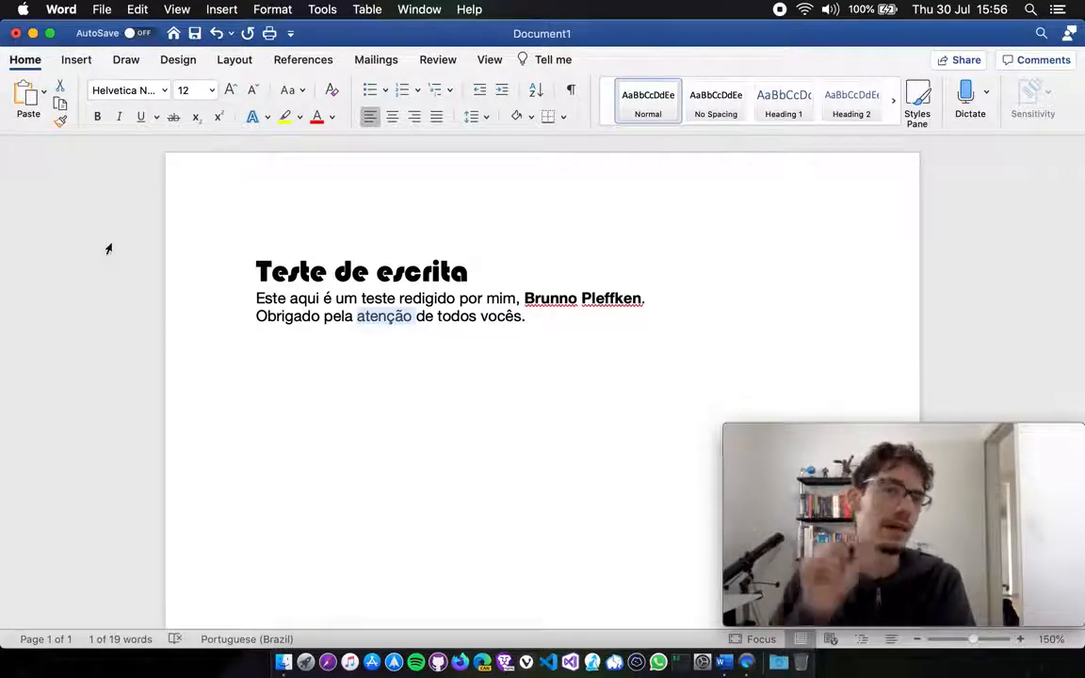
click(142, 119)
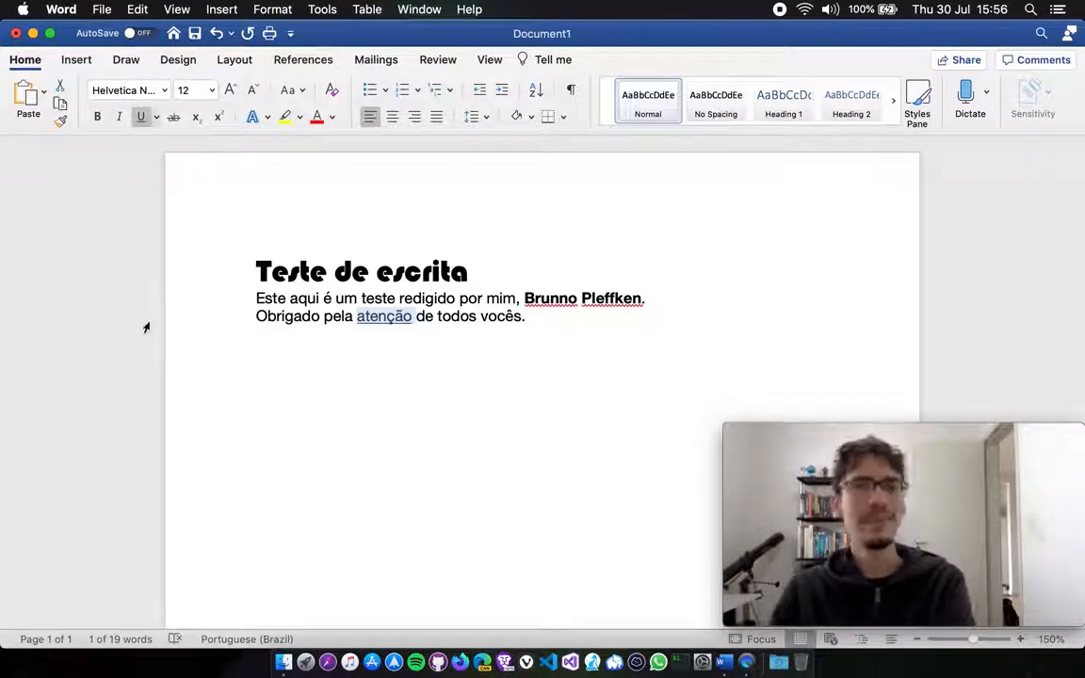
click(569, 330)
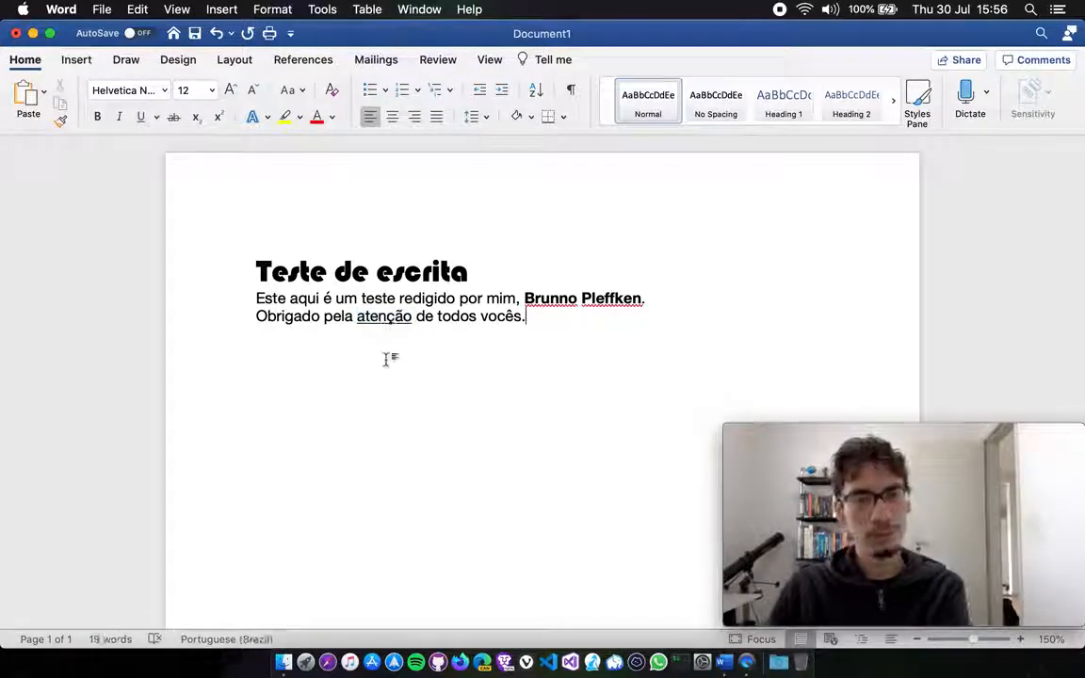
double_click(384, 317)
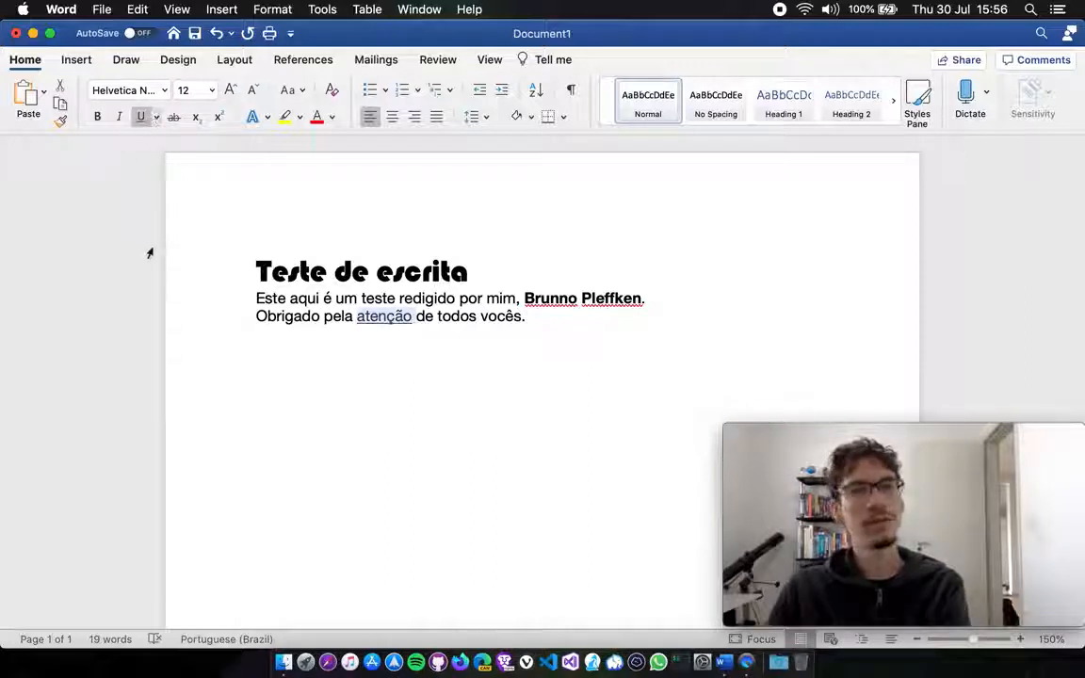
click(140, 115)
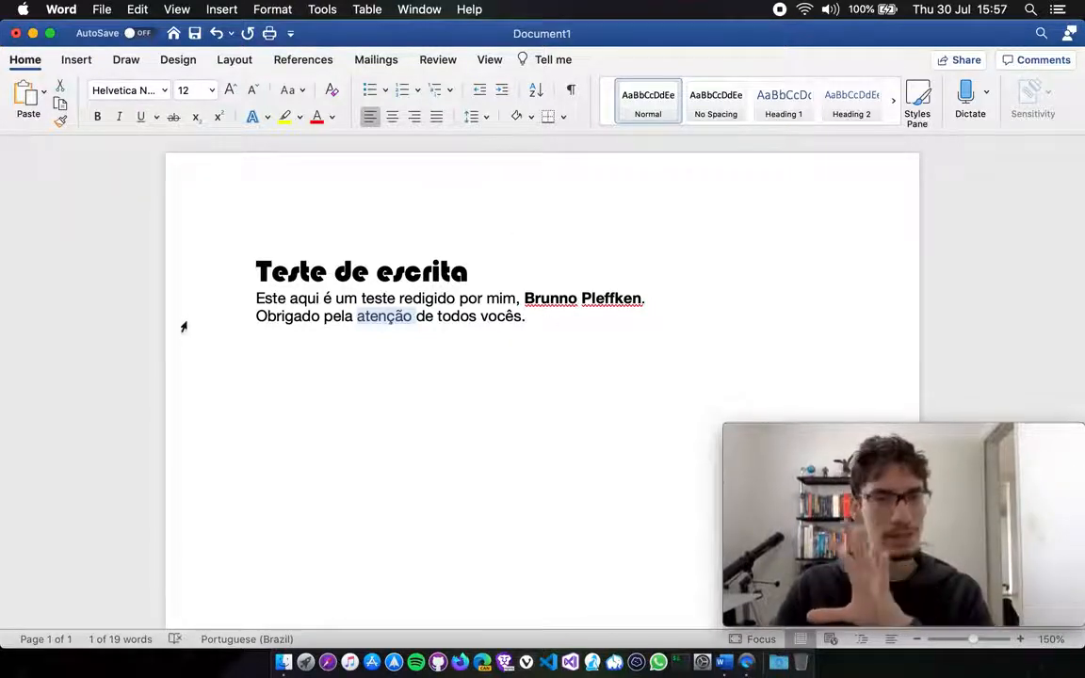
click(234, 320)
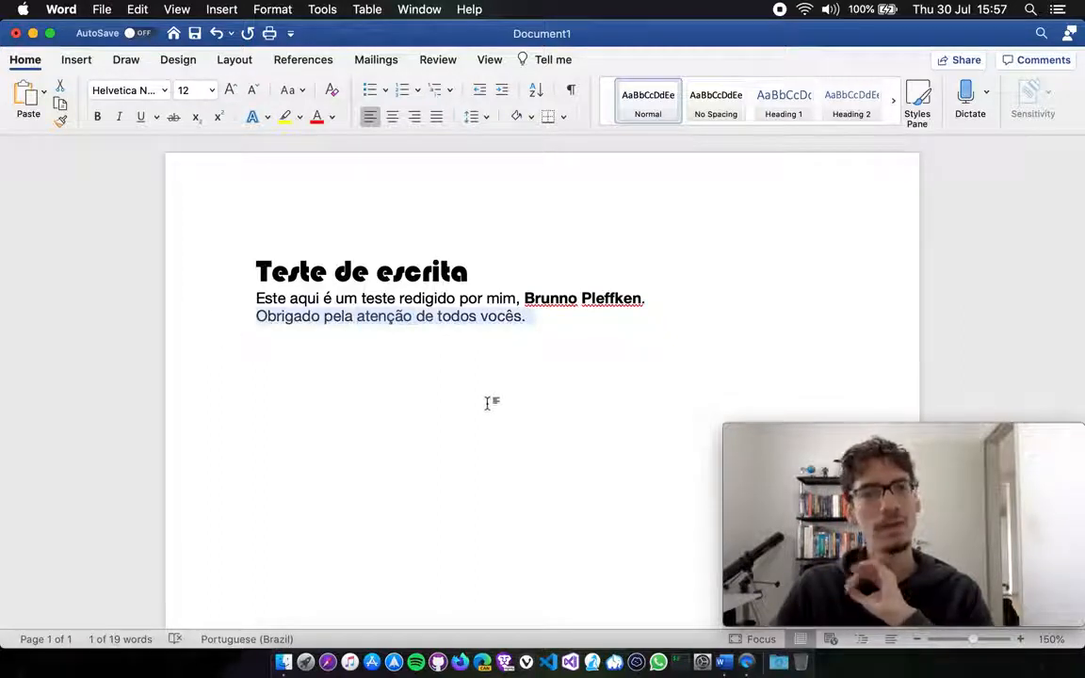
click(140, 117)
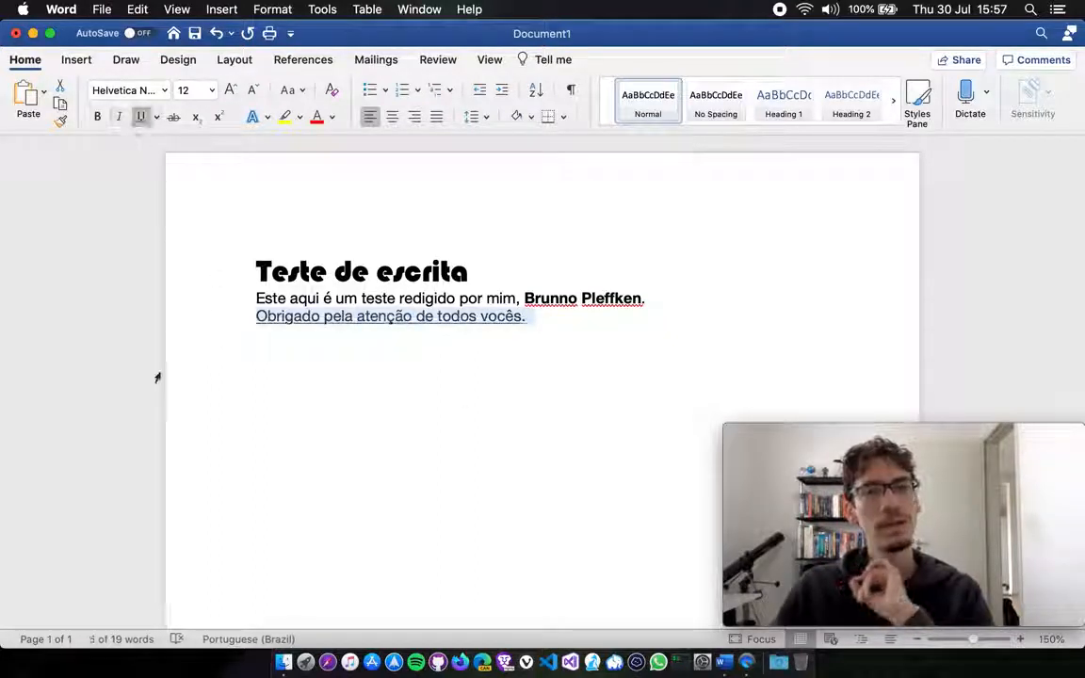
click(492, 370)
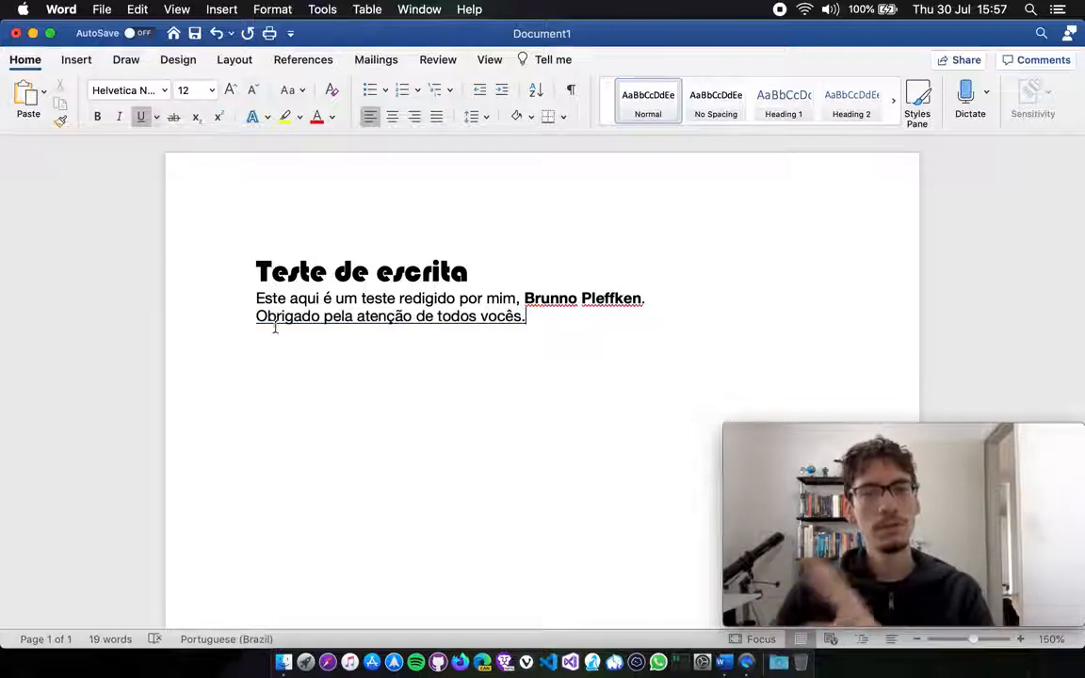
click(224, 319)
click(141, 117)
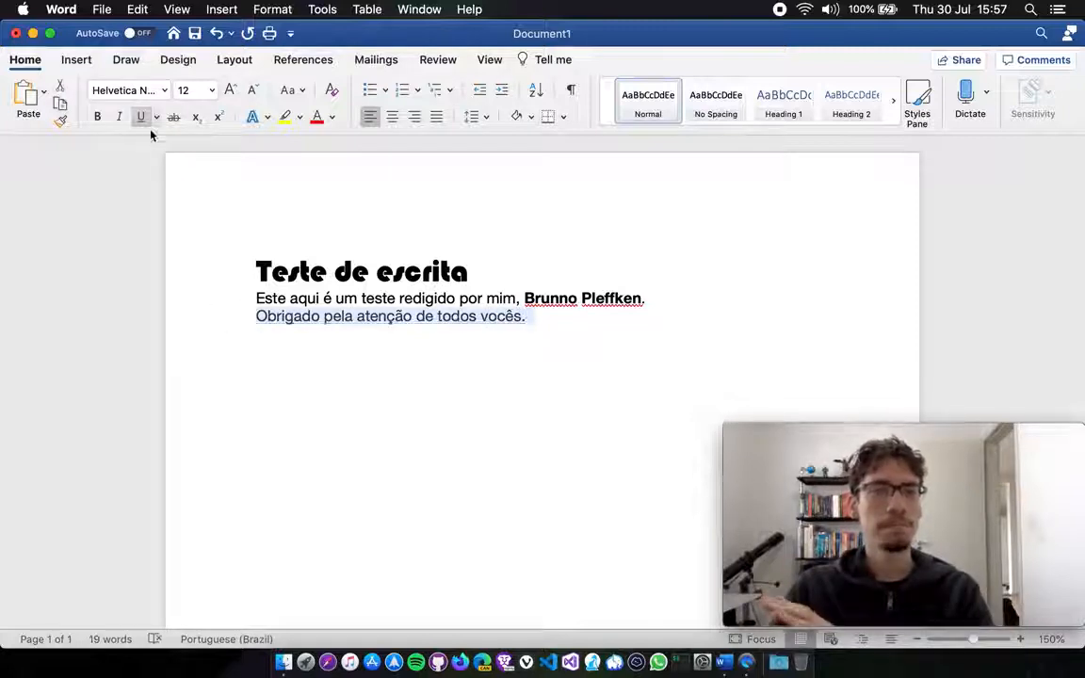
click(585, 333)
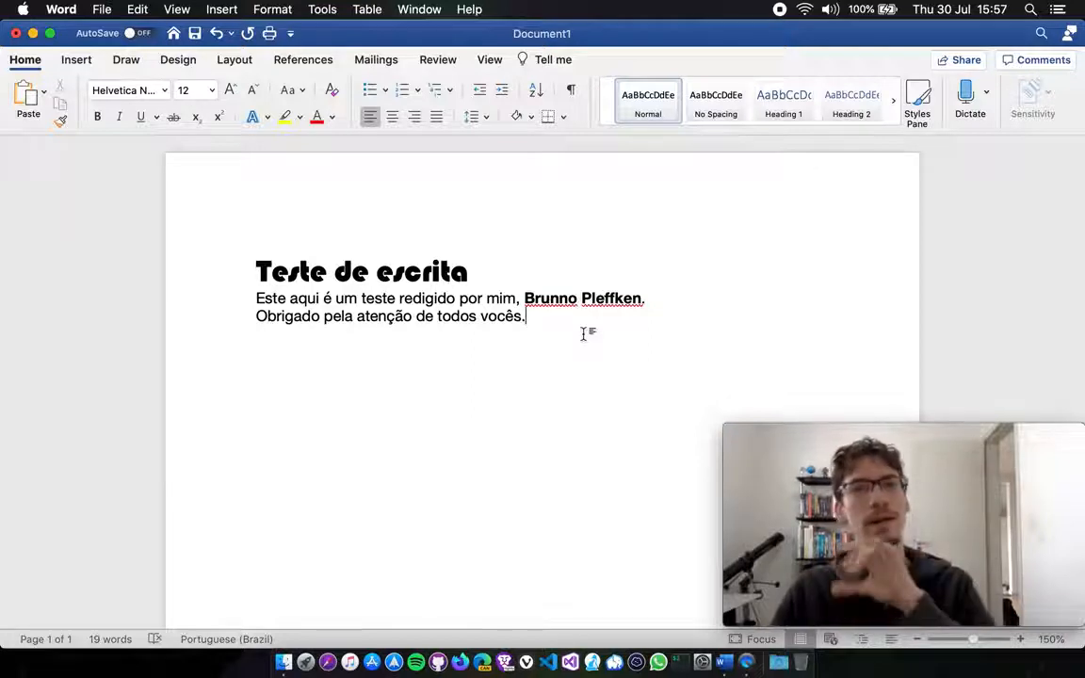
double_click(287, 317)
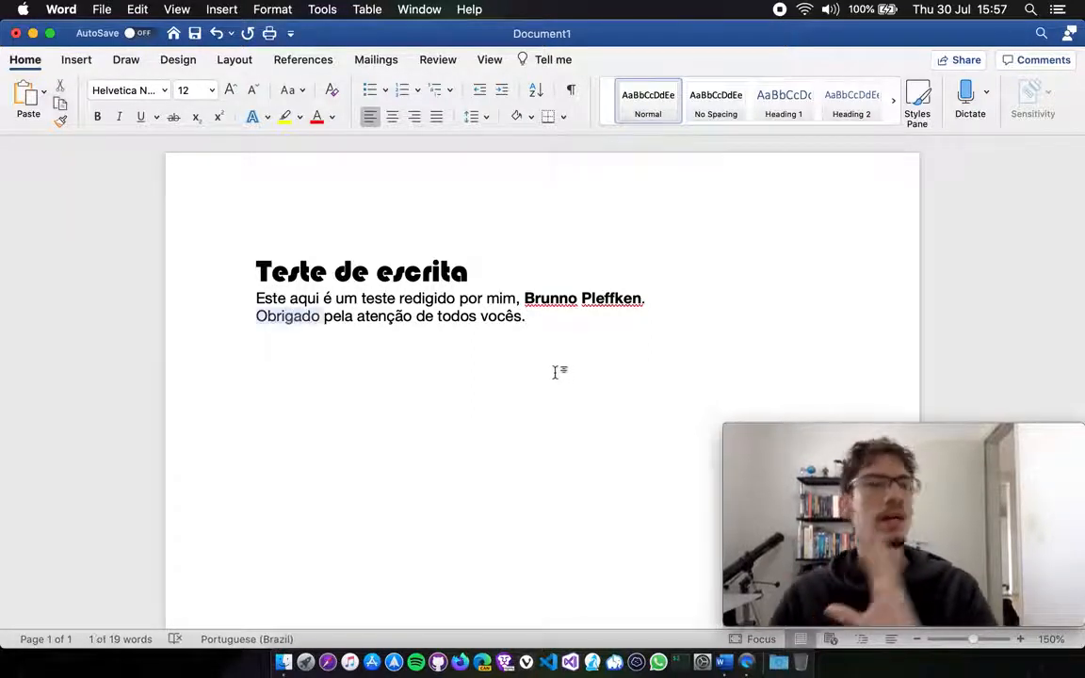
Make 'Obrigado' bold, underlined and italic, toggling bold and underline off and back on.
click(98, 116)
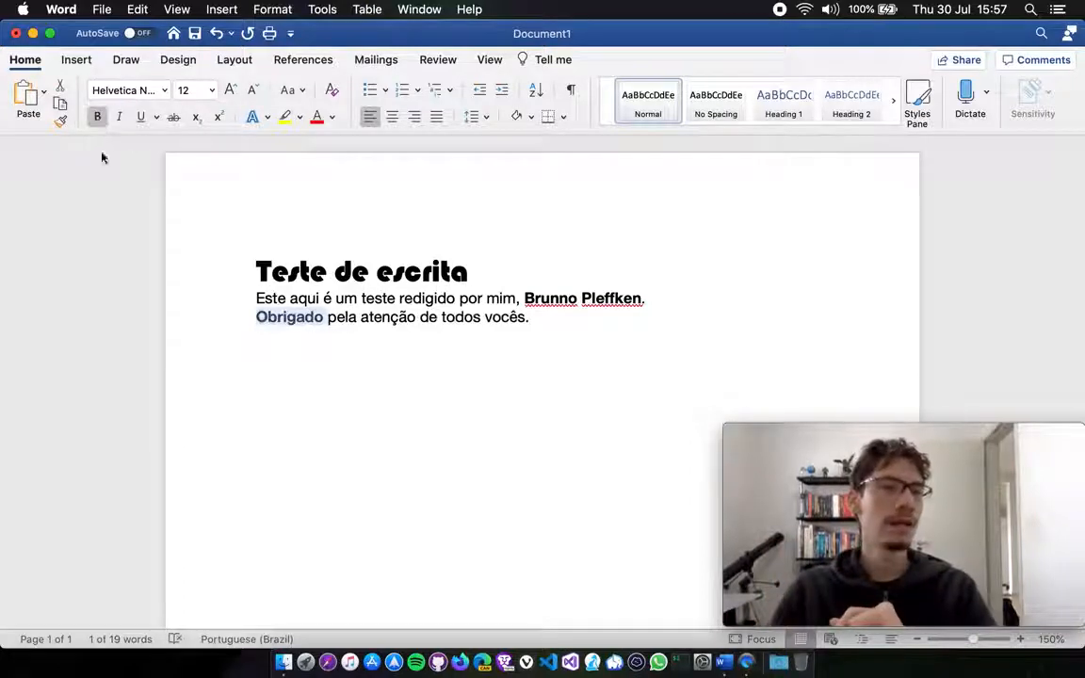
click(141, 116)
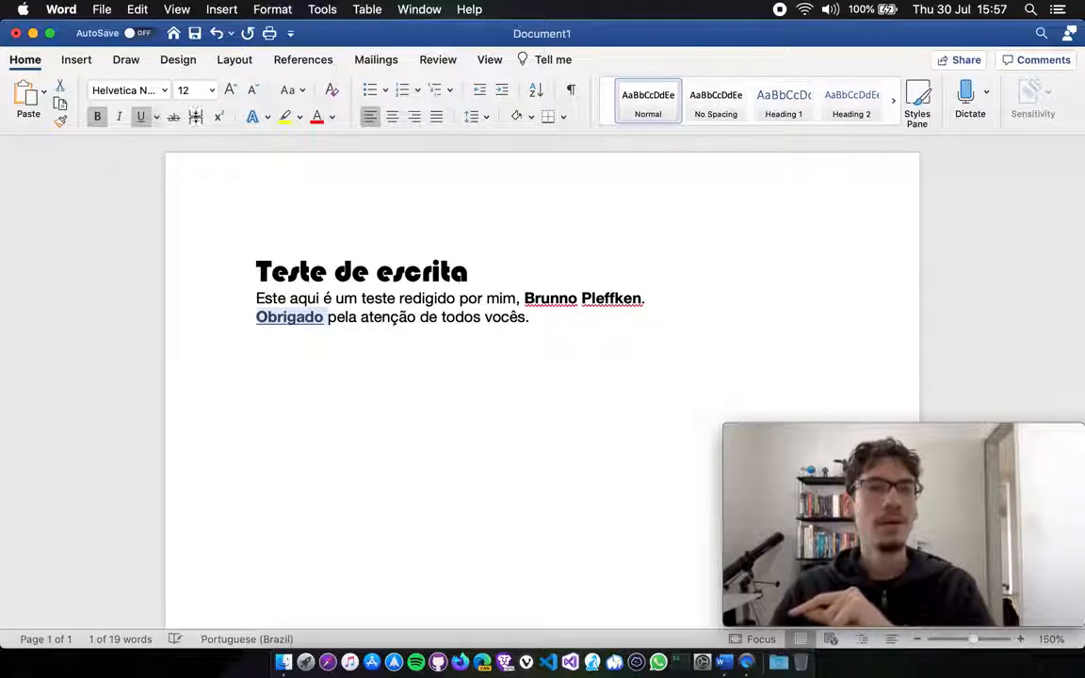
click(118, 115)
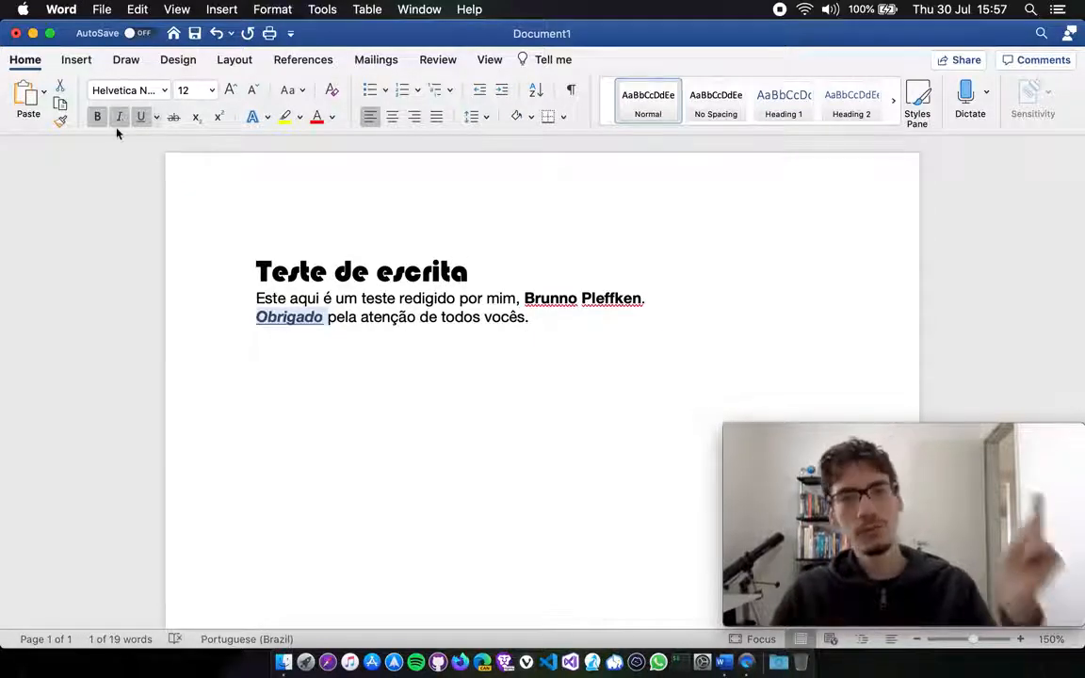
click(97, 116)
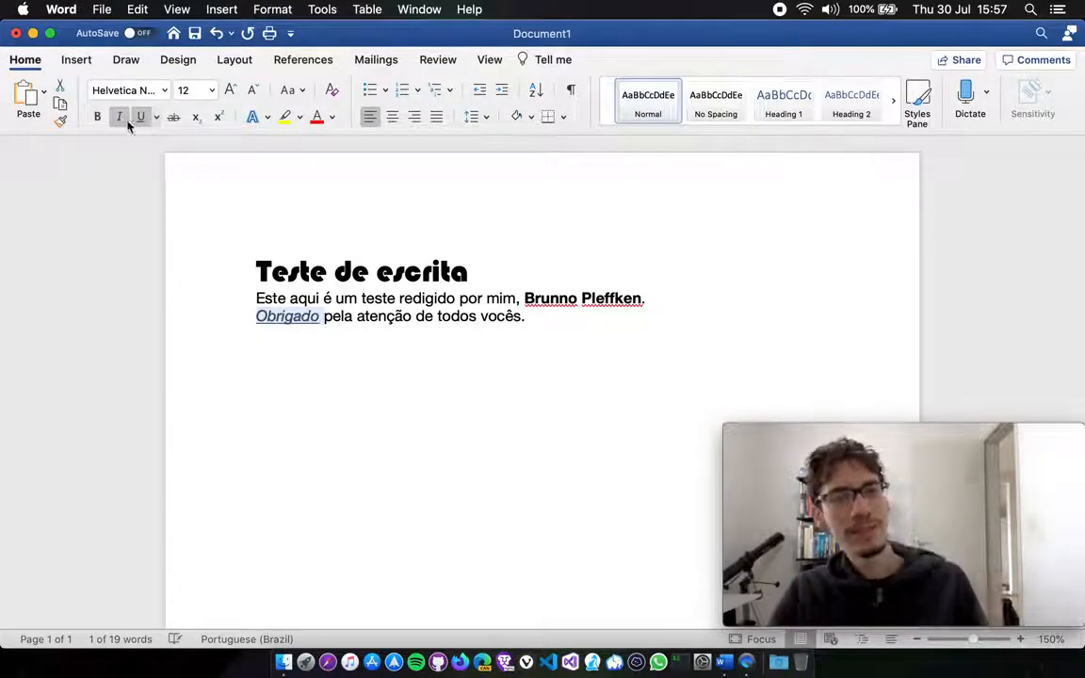
click(140, 116)
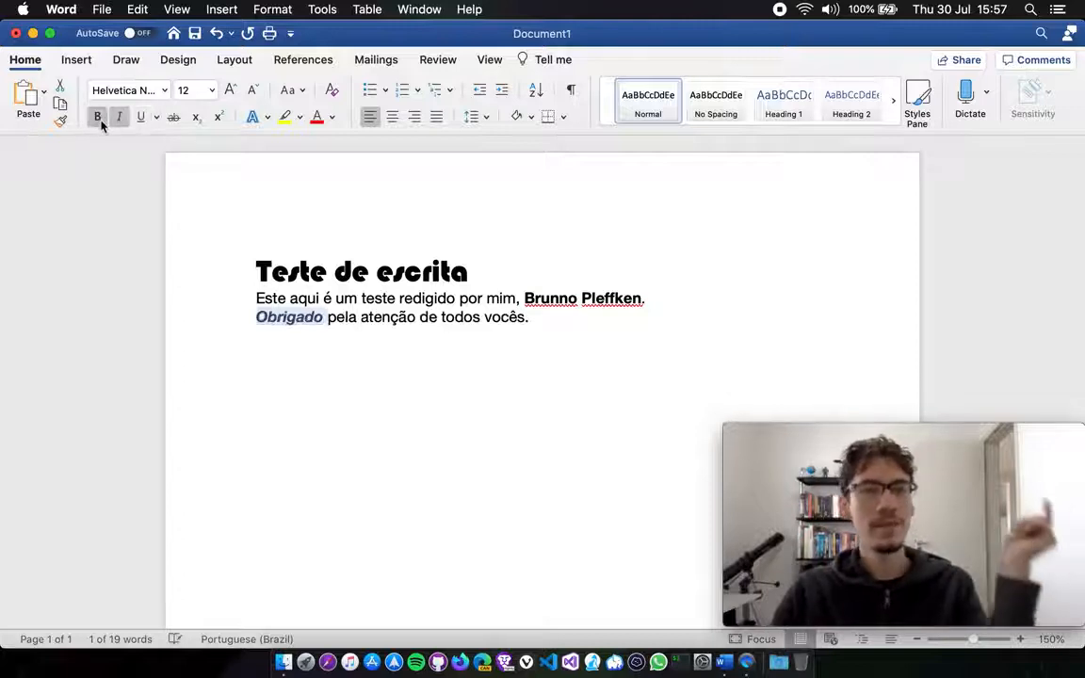
click(97, 116)
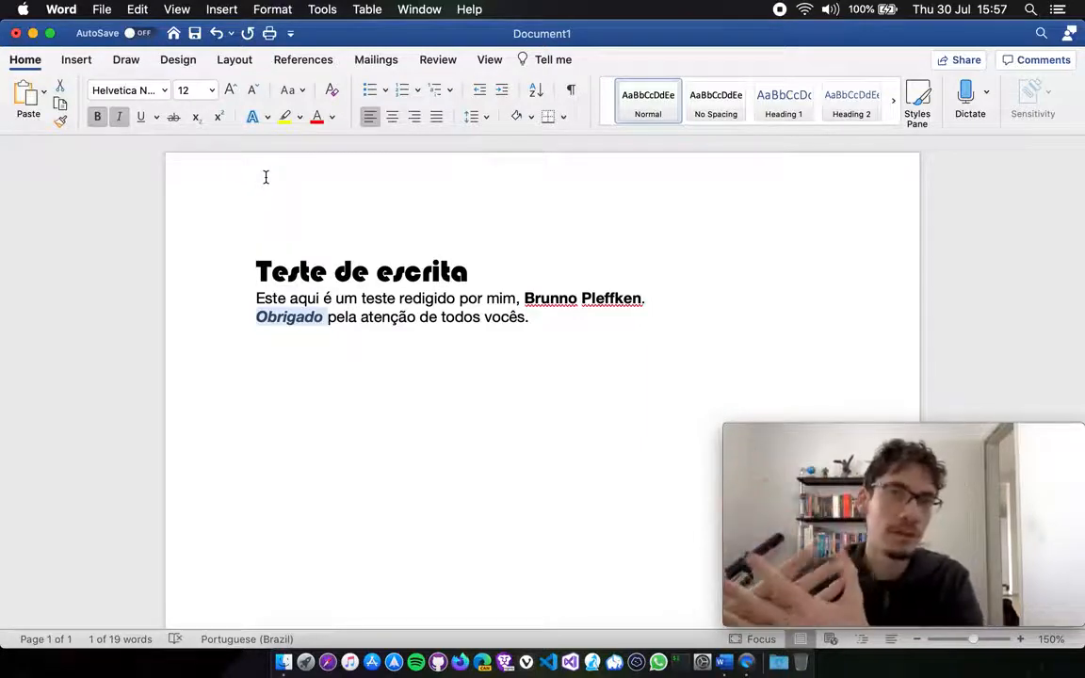
click(140, 117)
click(218, 91)
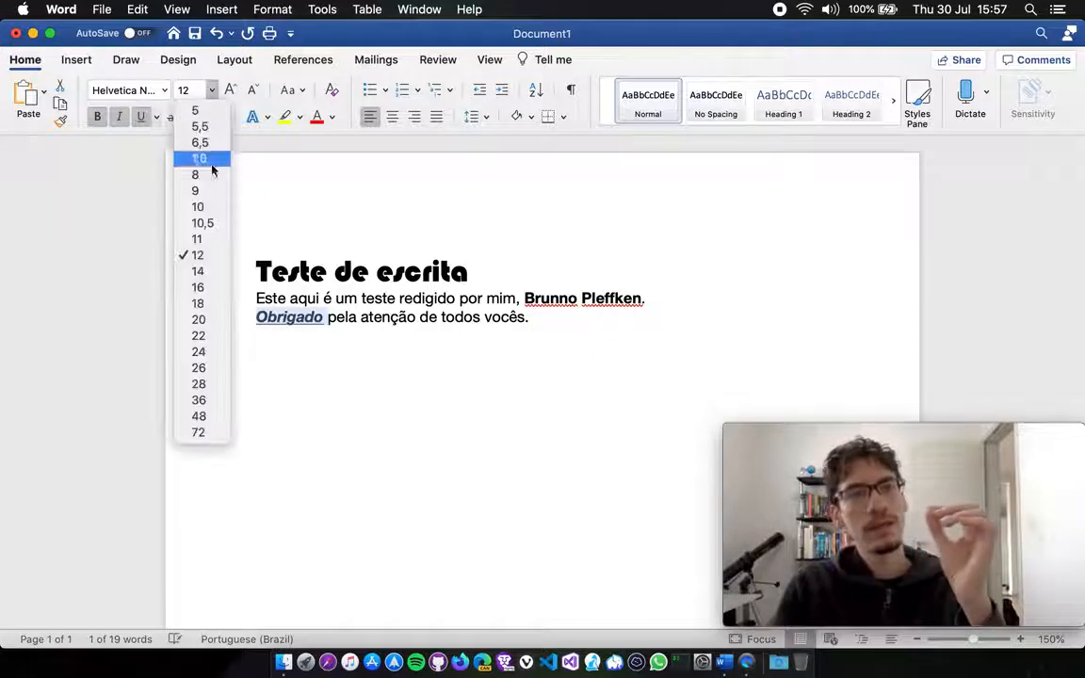
Enlarge 'Obrigado' to 18 pt, then strip its italic and bold and return it to 12 pt.
click(213, 304)
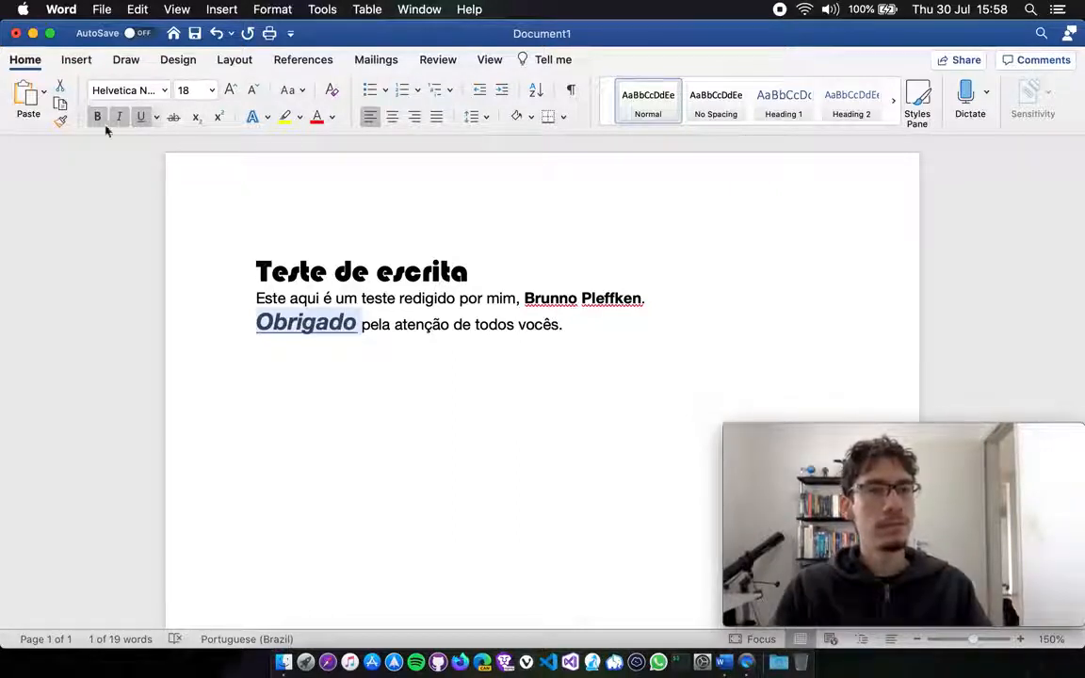
click(119, 115)
click(97, 116)
click(211, 89)
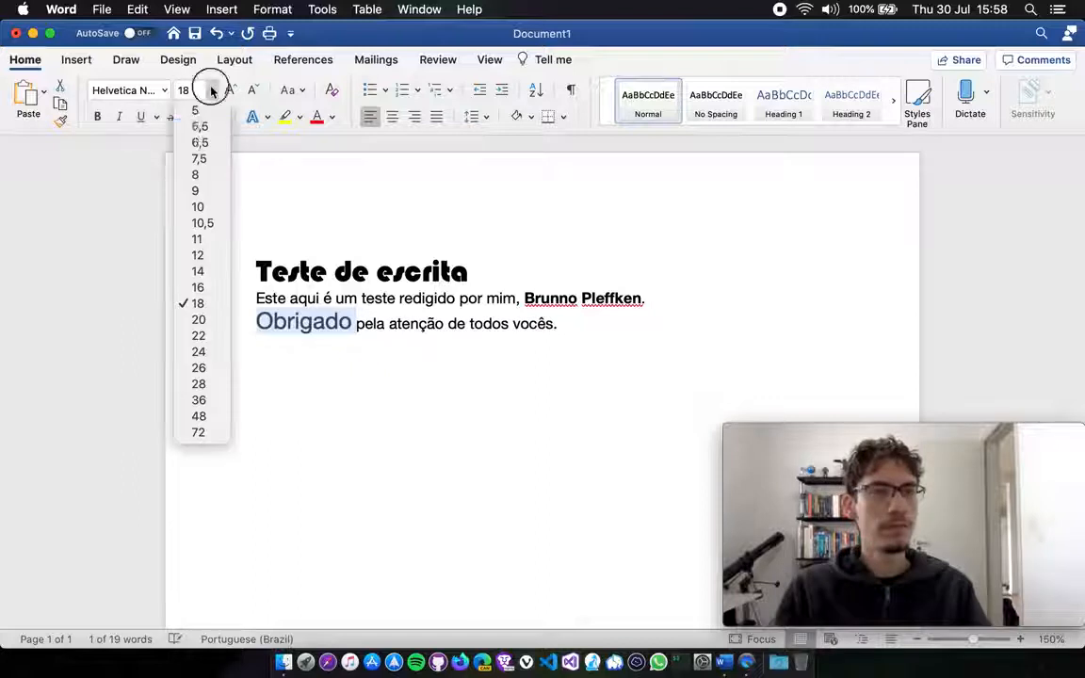
click(199, 254)
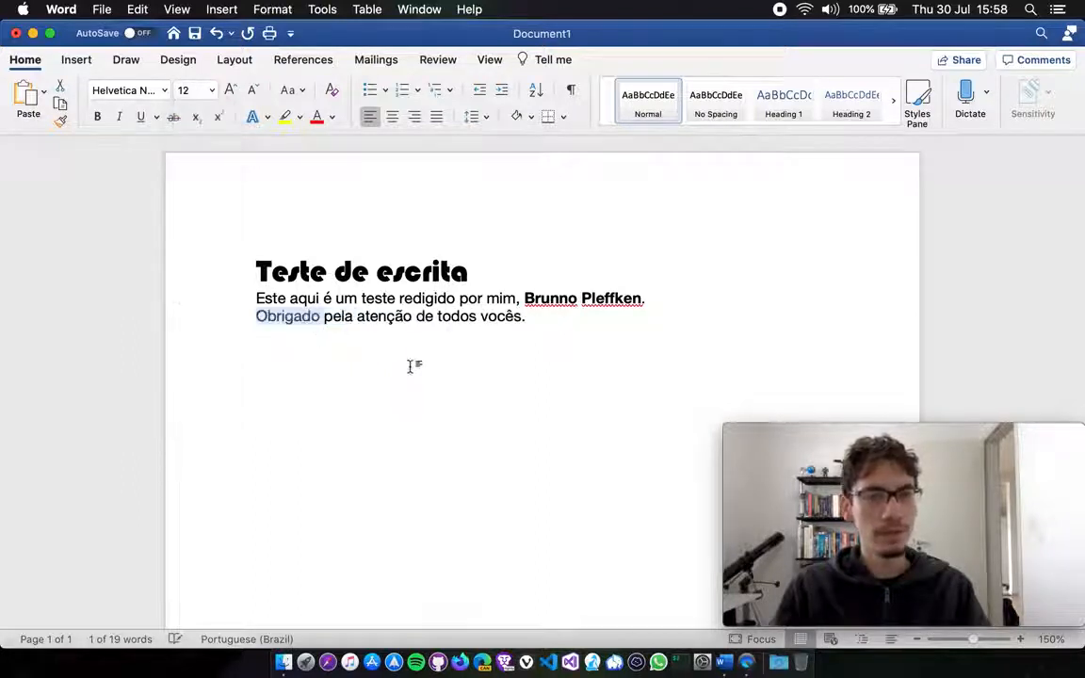
click(573, 317)
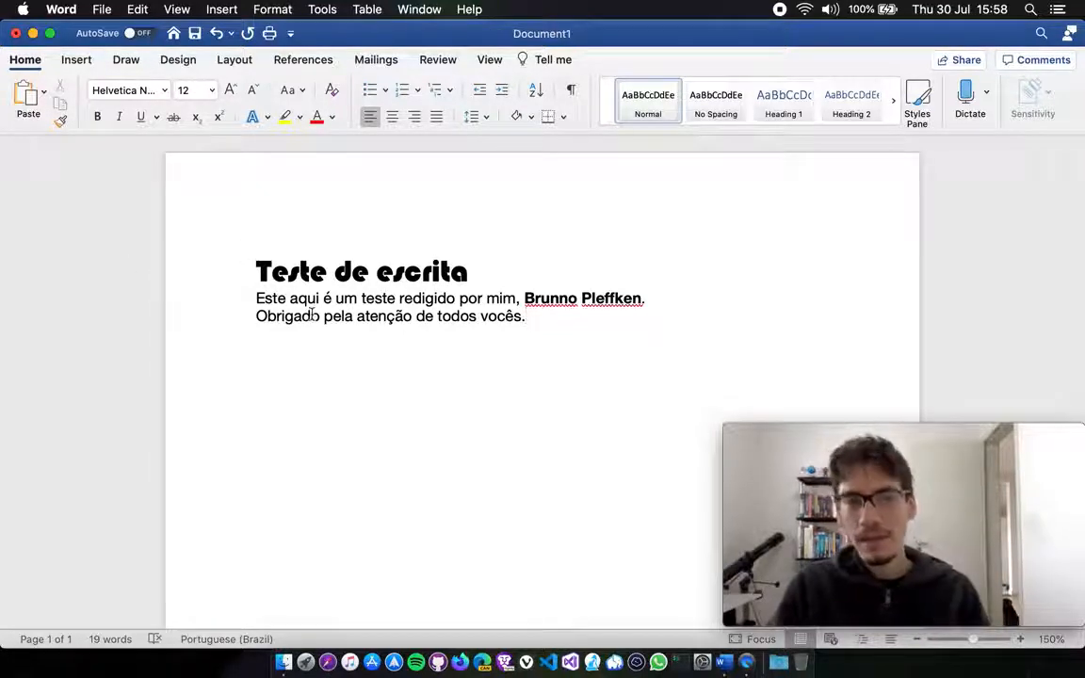
Strike through 'atenção', then reselect it and remove the strikethrough.
double_click(370, 320)
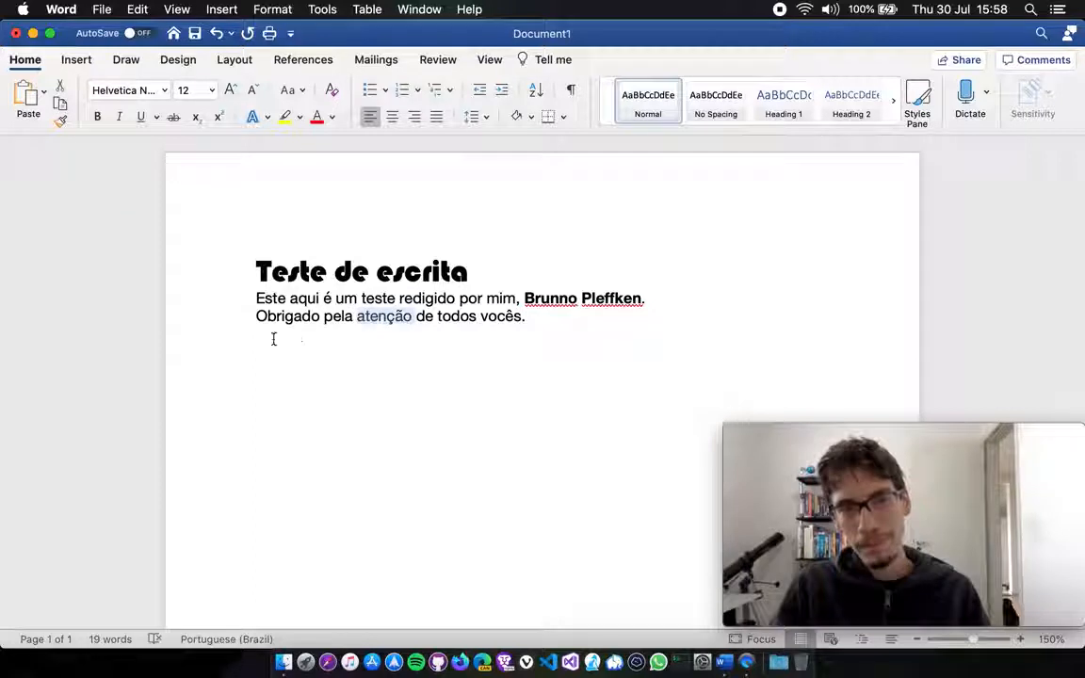
click(173, 118)
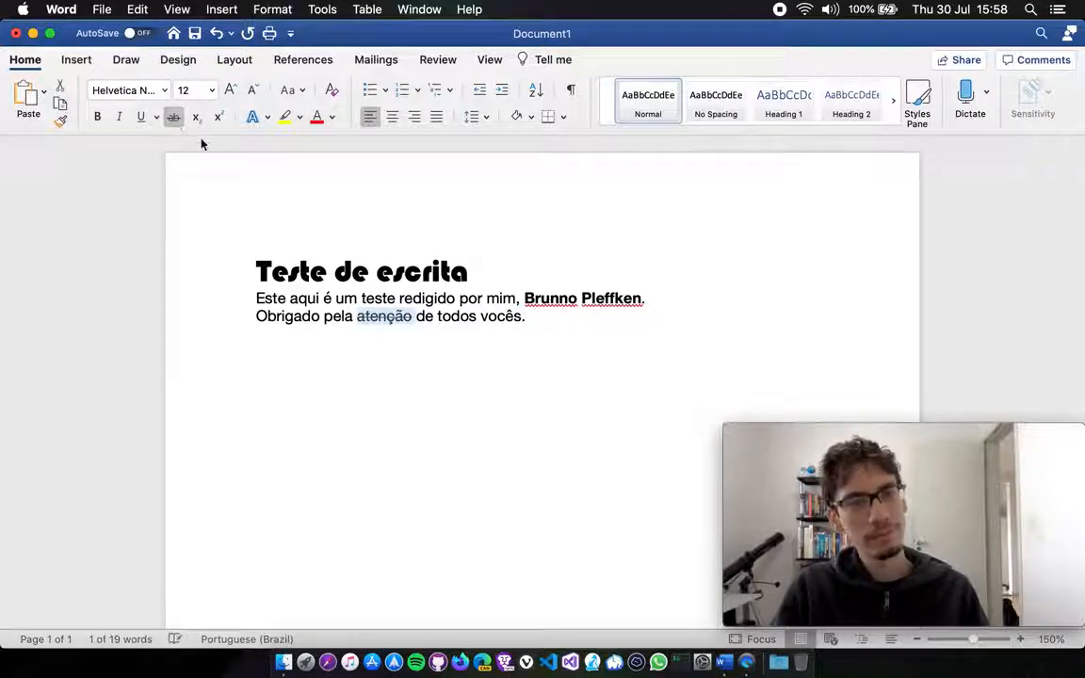
click(569, 312)
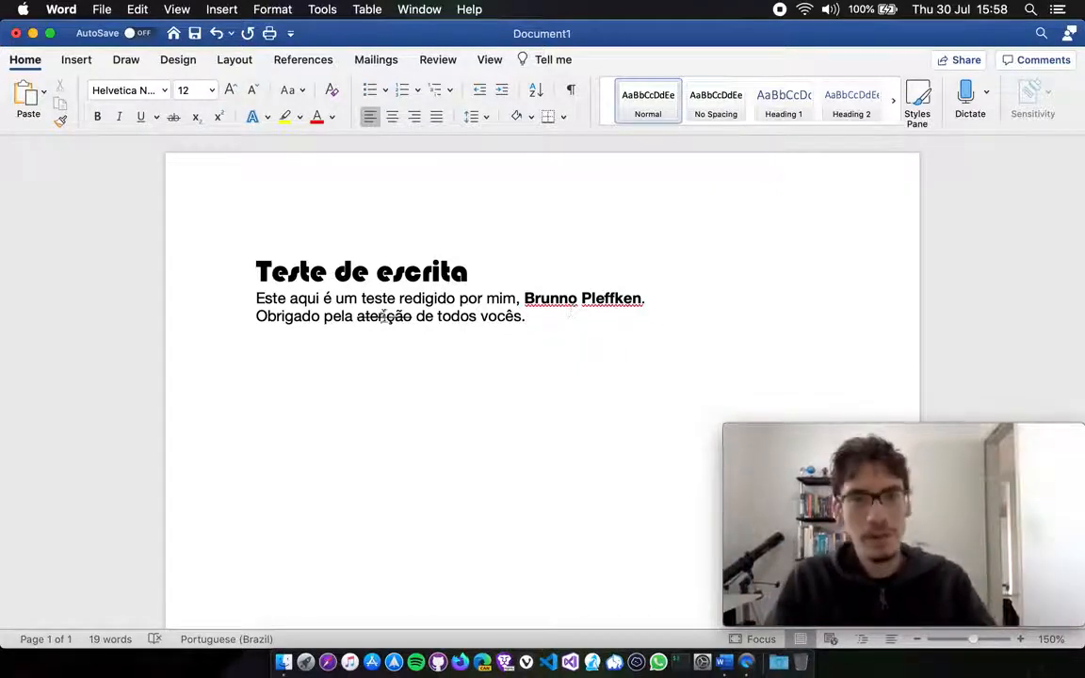
double_click(383, 316)
click(173, 116)
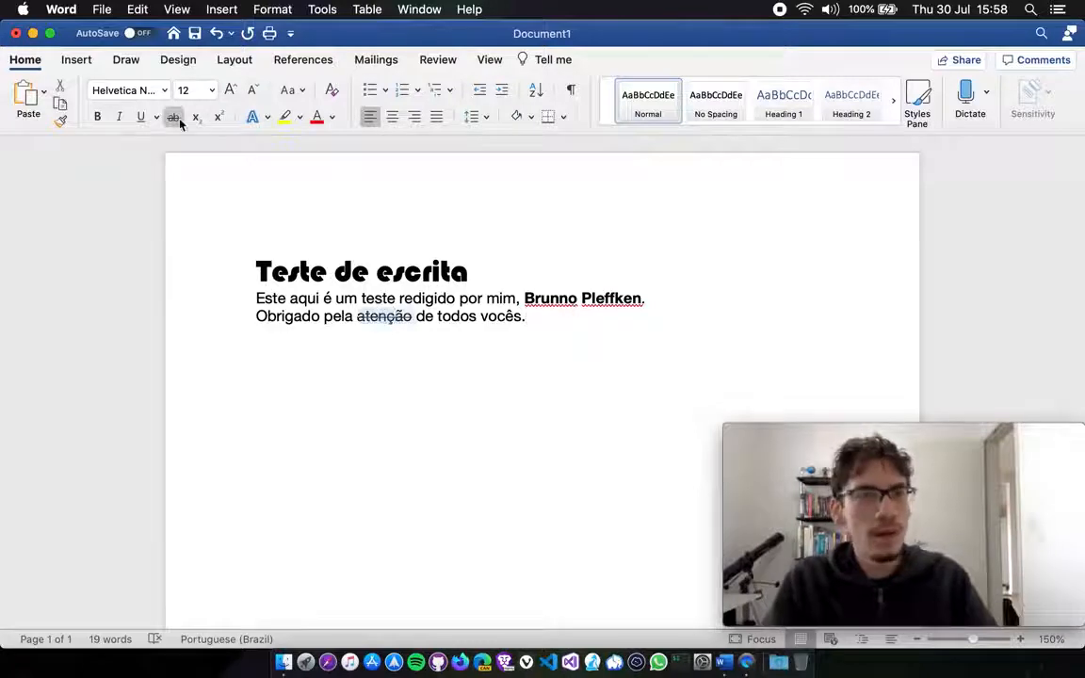
click(528, 316)
Type '2+2 = 5' and '2+2 = 4', strike through the first, then delete both lines.
text(2)
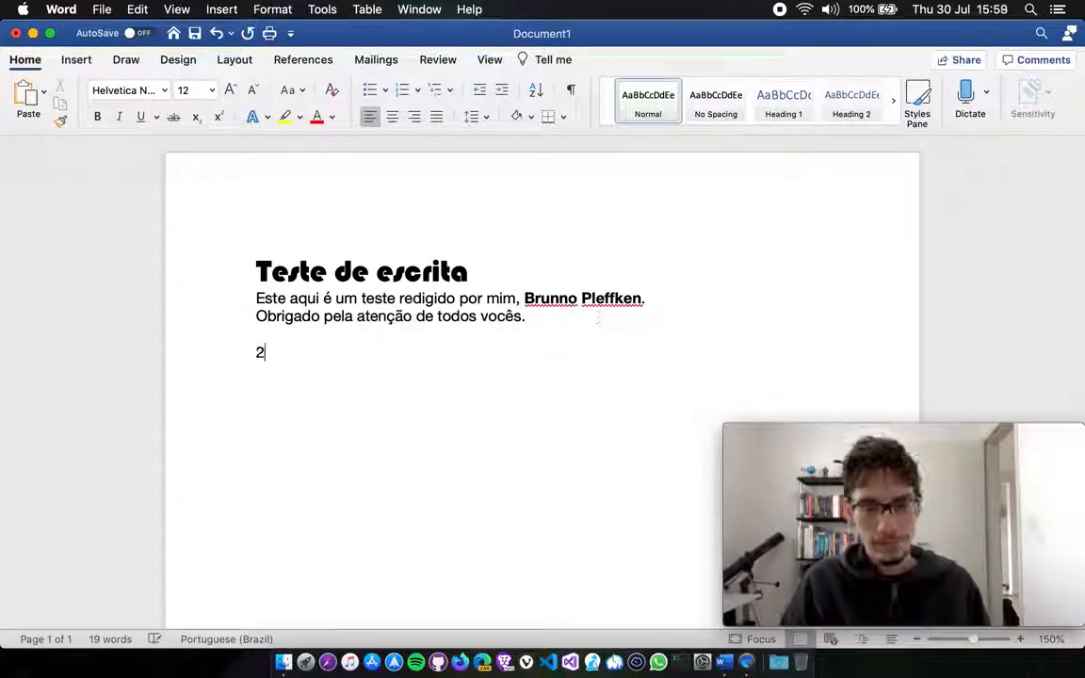
text(+2 = 5 2)
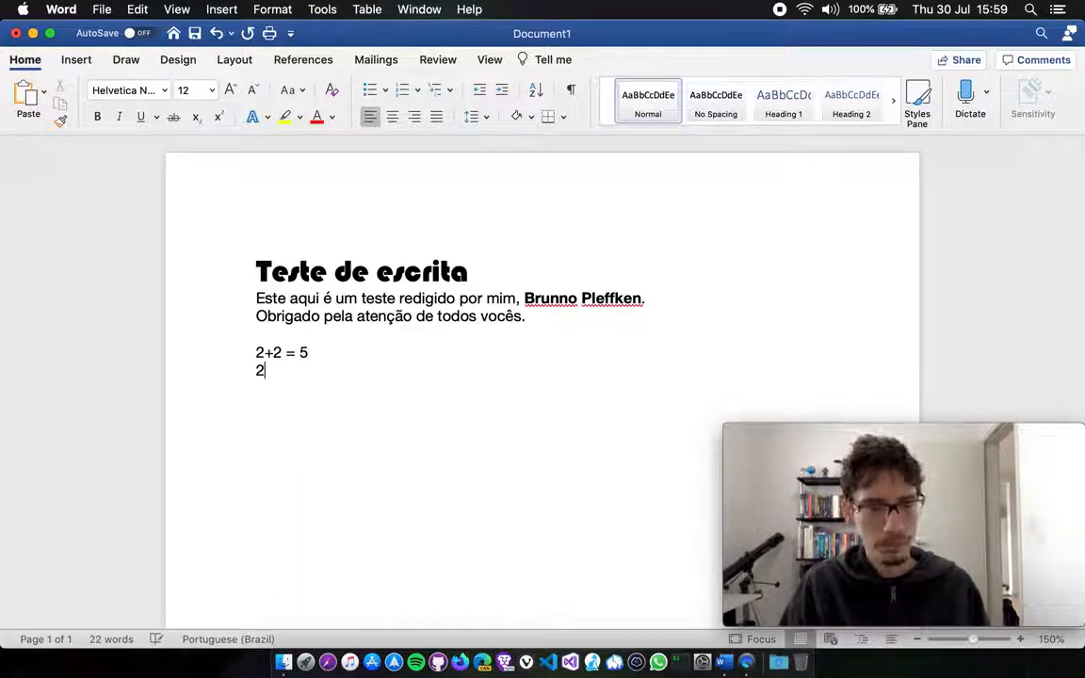
text(+2 = 4)
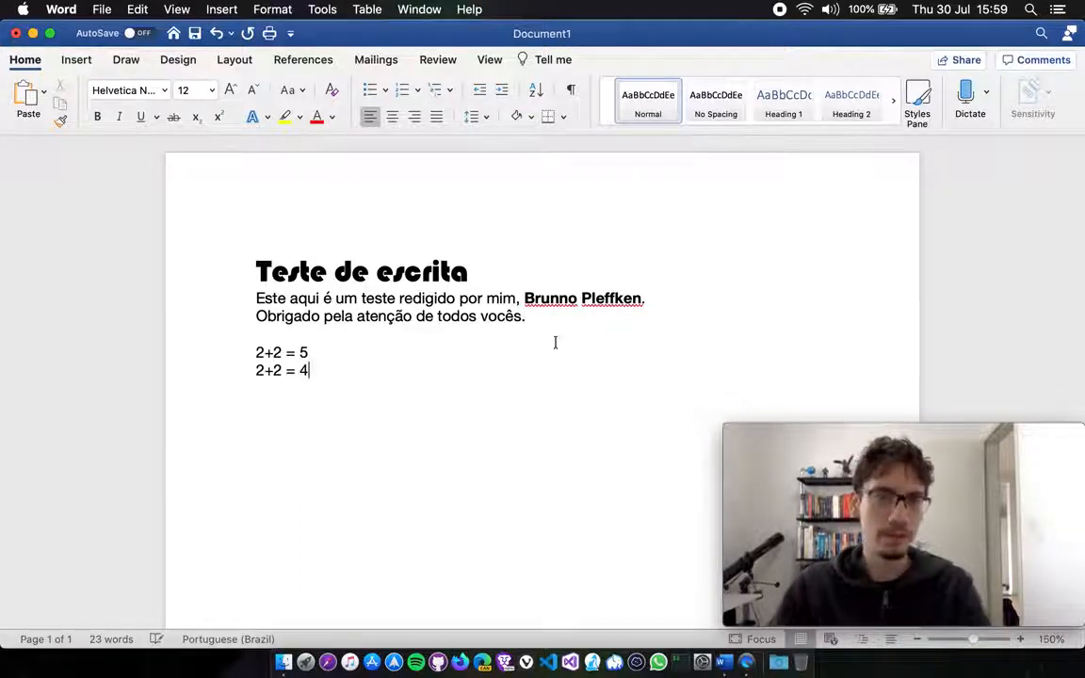
drag(356, 351, 254, 351)
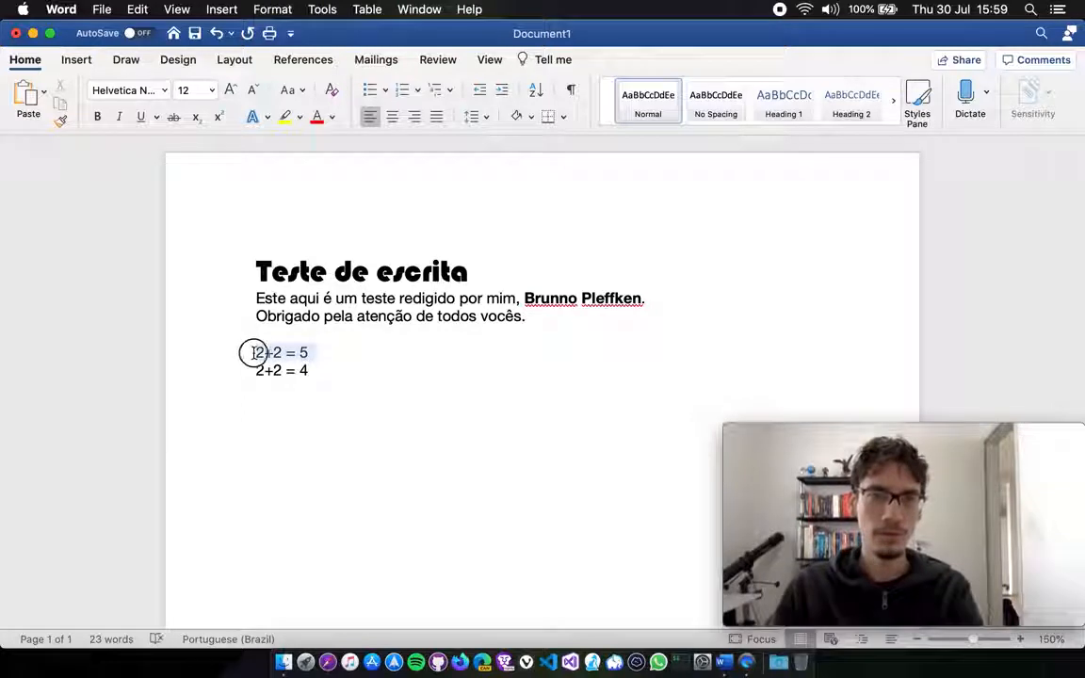
click(173, 115)
click(382, 392)
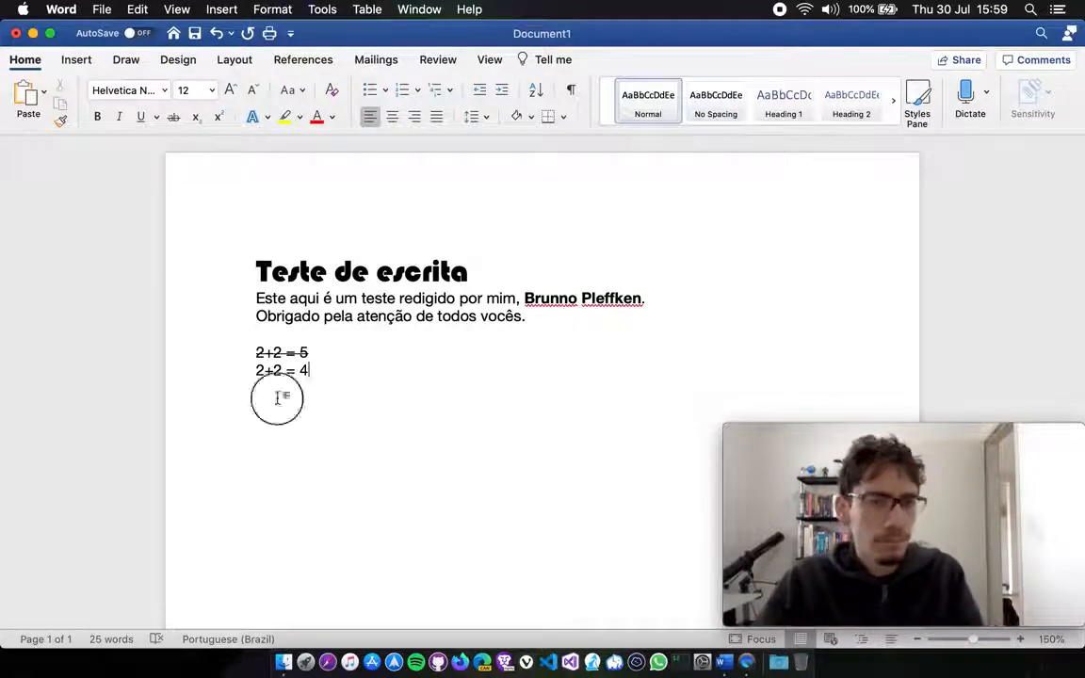
drag(279, 394, 199, 353)
key(BackSpace)
key(BackSpace)
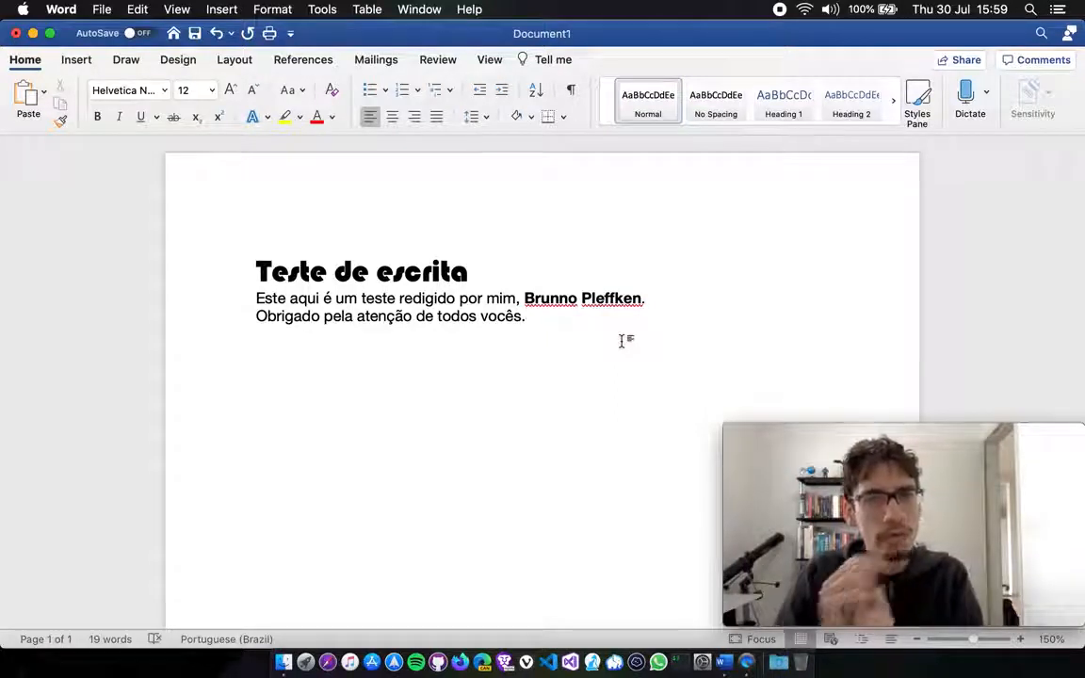
Set the font size to 20 and type H2O on the new line.
click(212, 91)
click(203, 320)
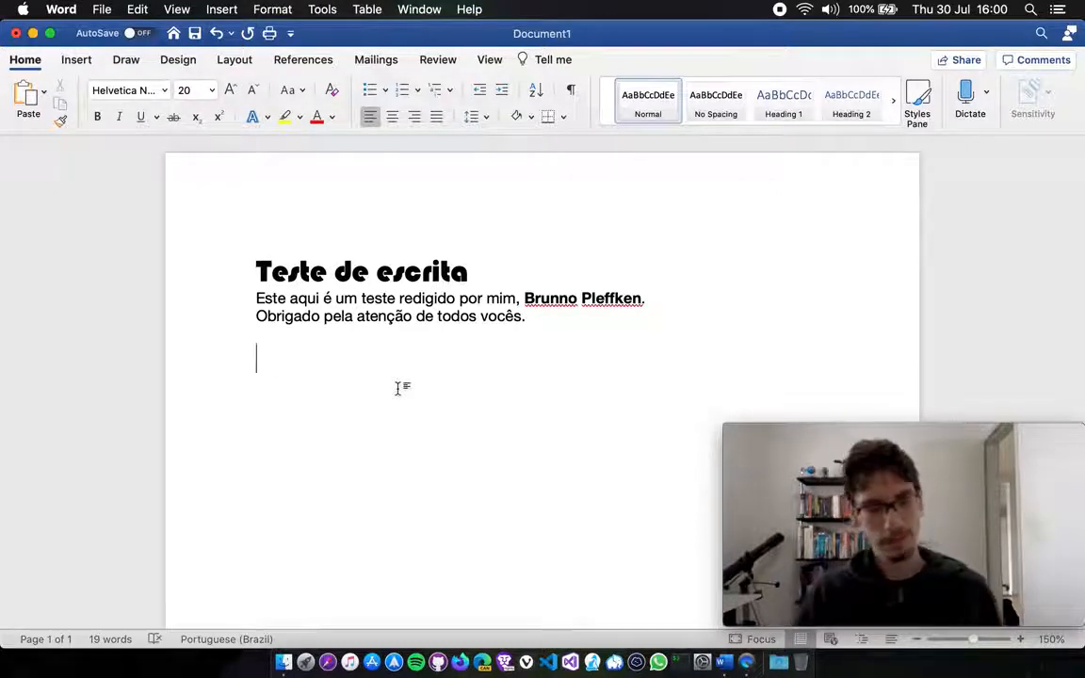
text(H2O)
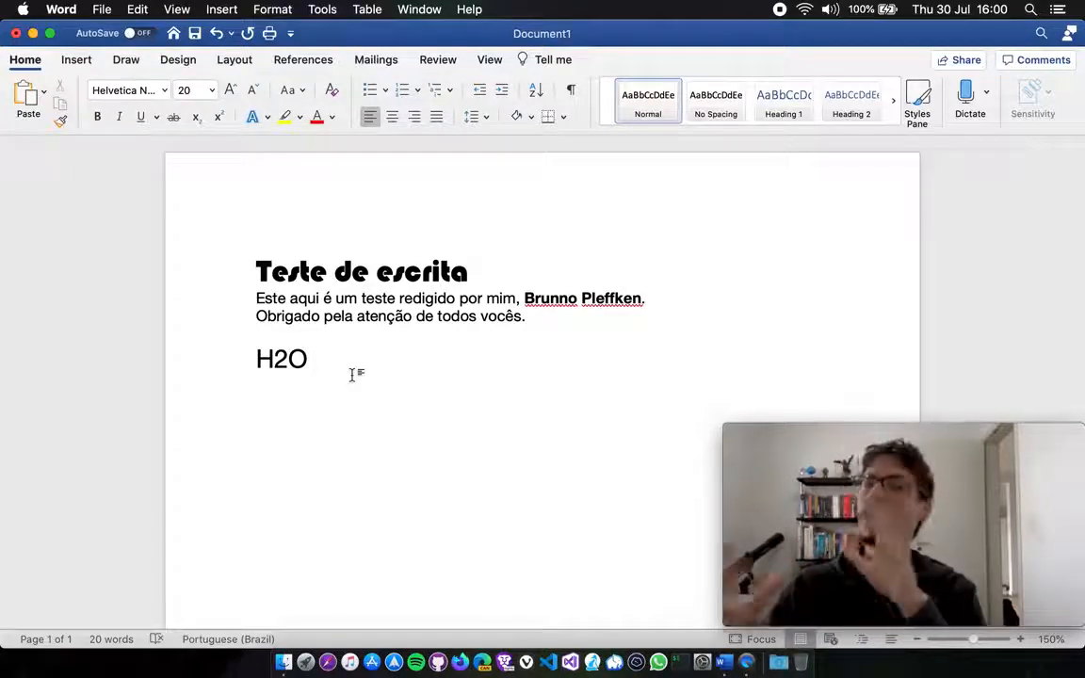
Shrink the '2' in H2O to size 11, then set all of H2O back to 20.
click(283, 361)
drag(283, 361, 288, 361)
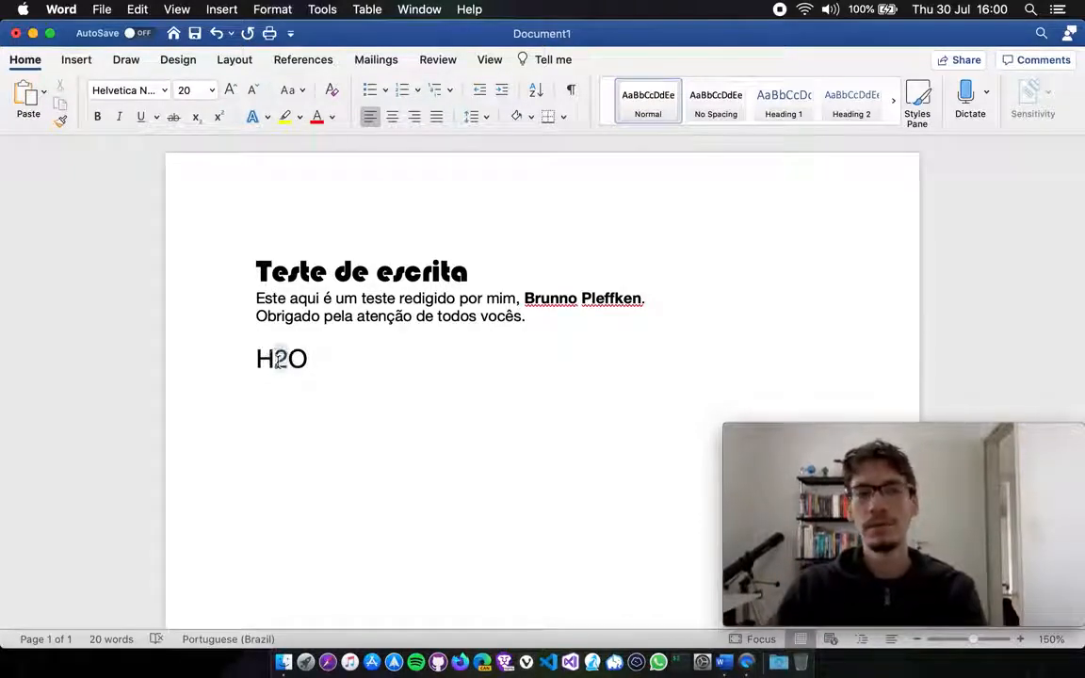
click(212, 91)
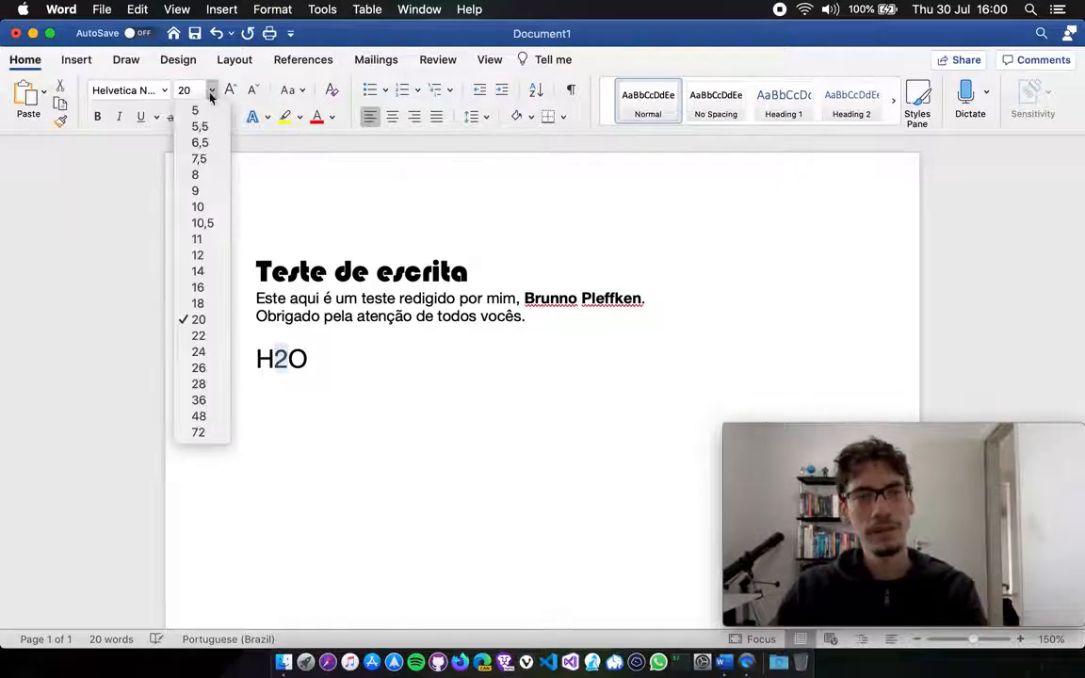
click(200, 238)
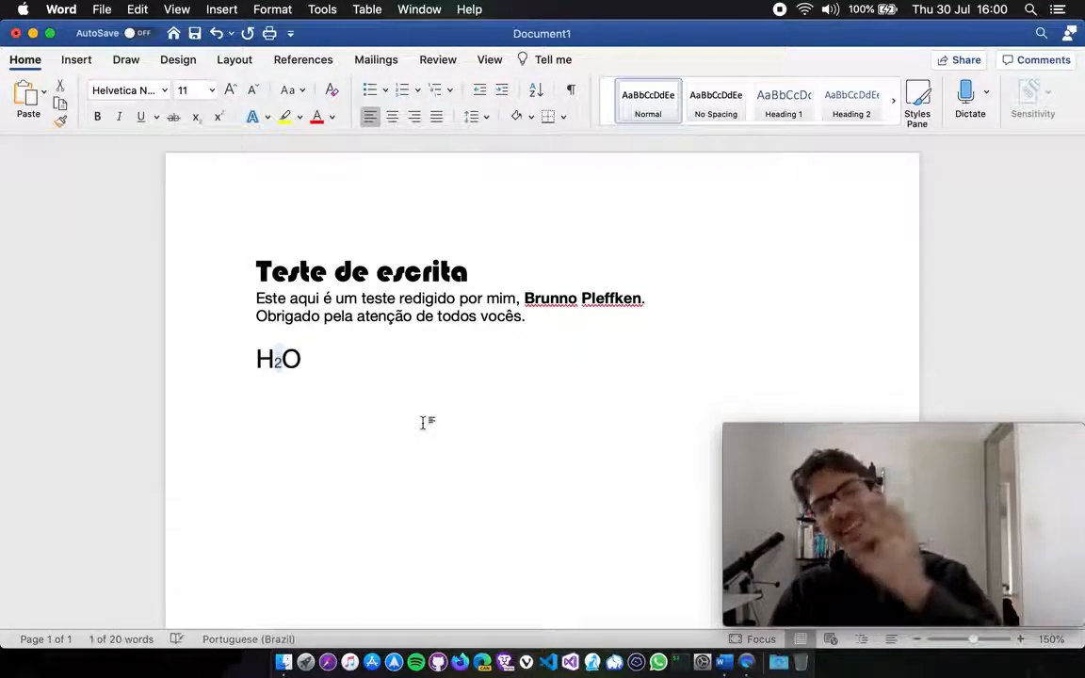
click(300, 370)
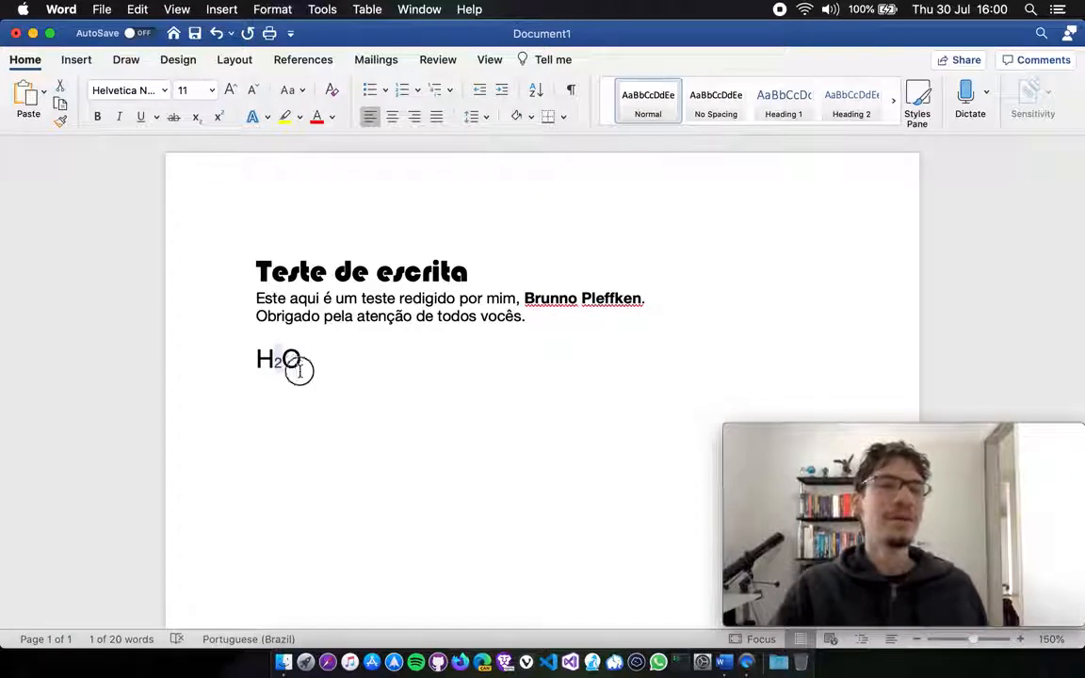
drag(299, 370, 221, 363)
click(212, 90)
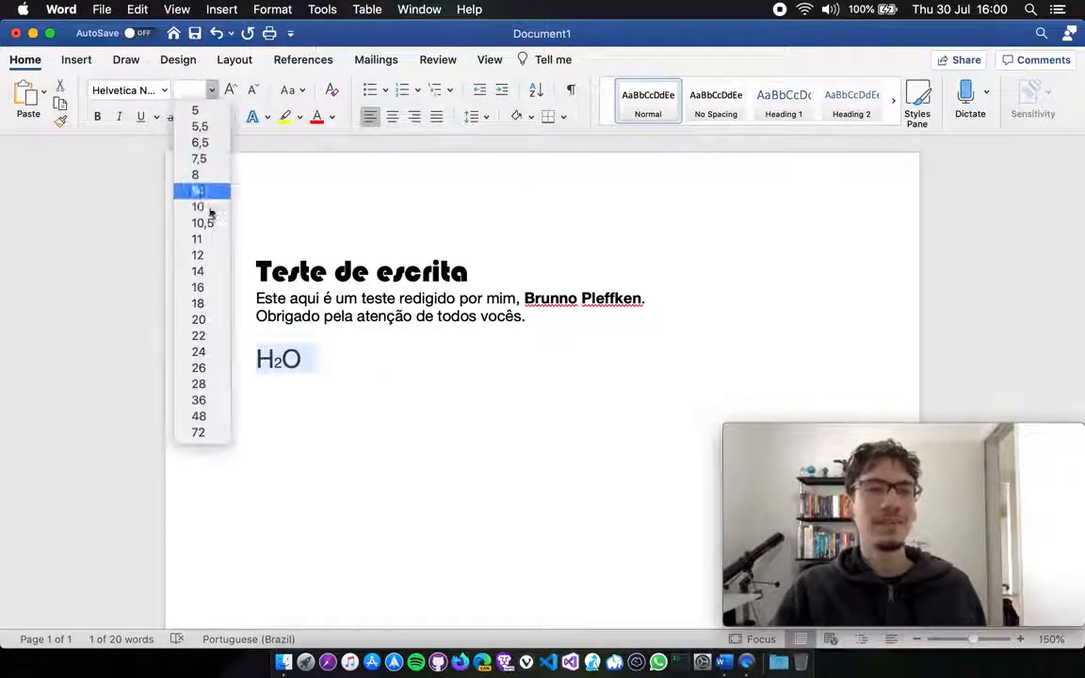
click(213, 319)
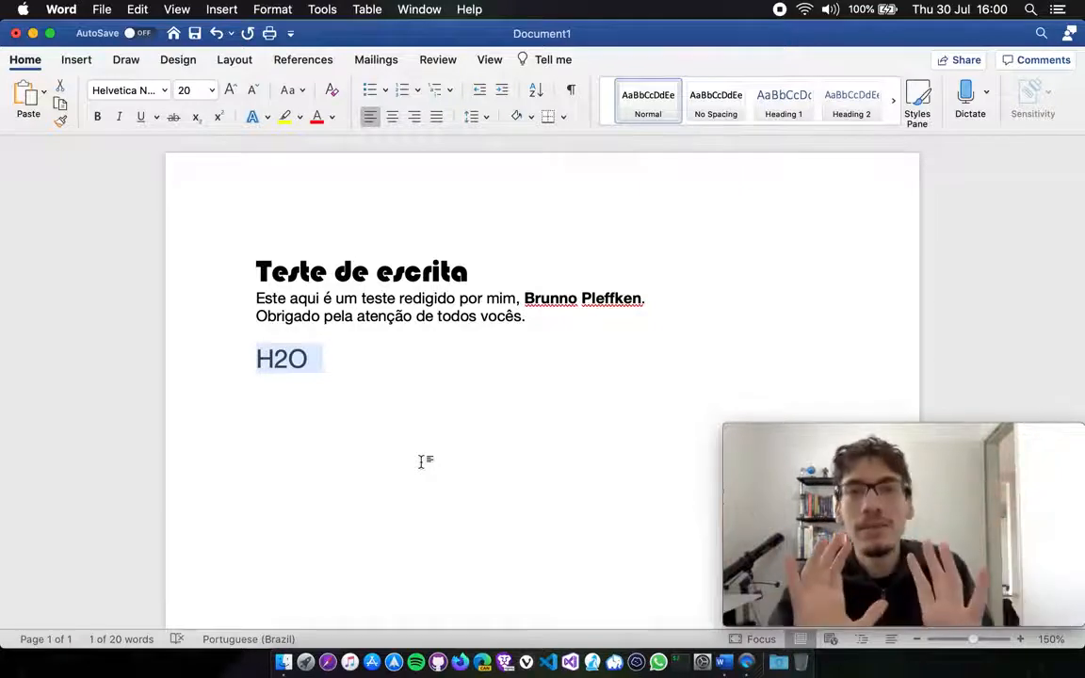
click(306, 367)
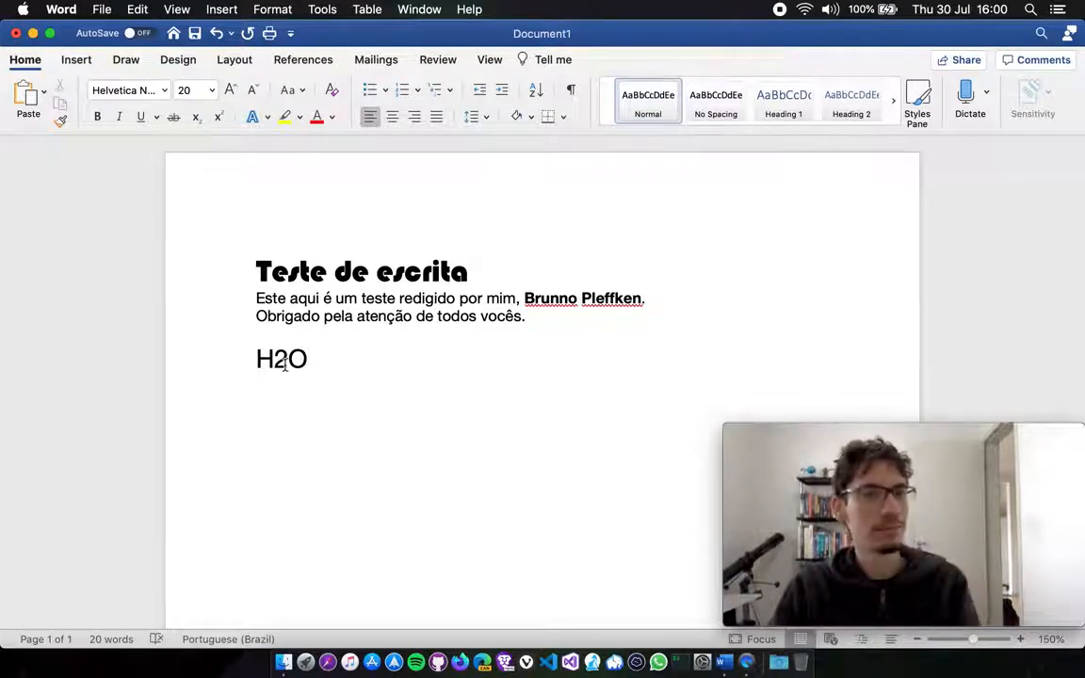
Make the '2' in H2O subscript to form H₂O.
drag(286, 365, 275, 362)
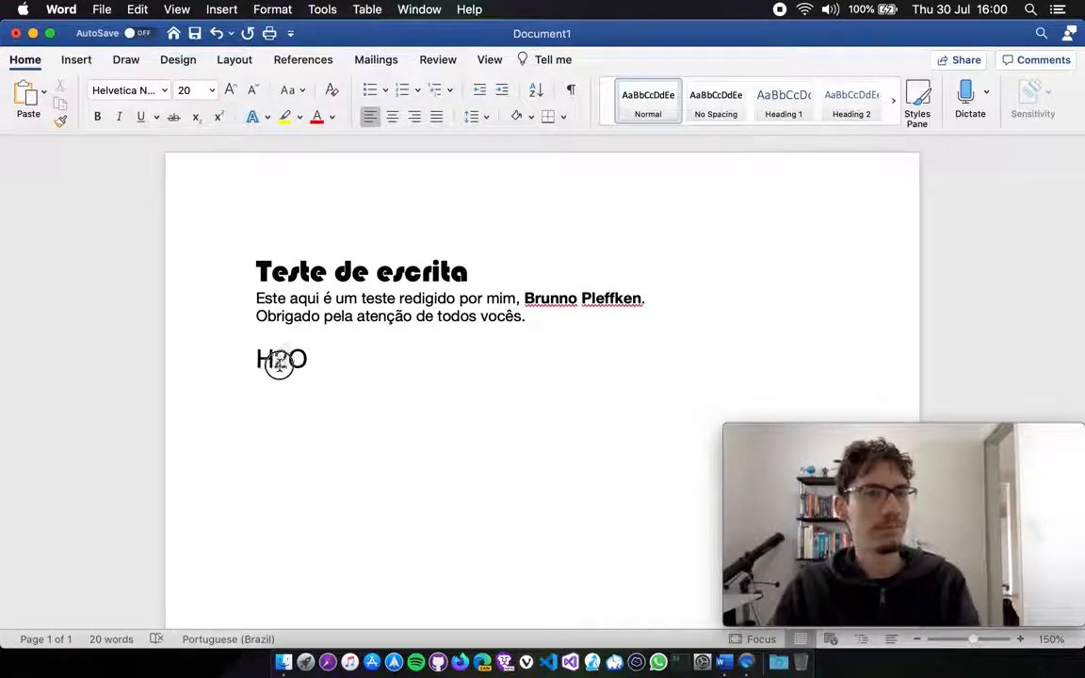
click(196, 120)
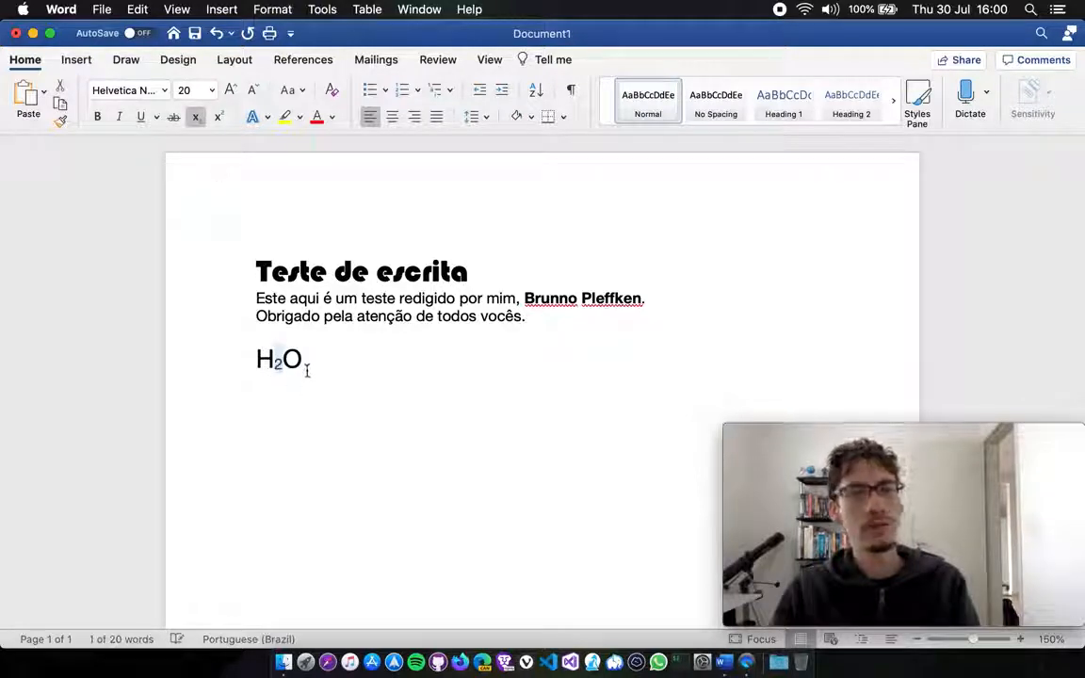
click(306, 369)
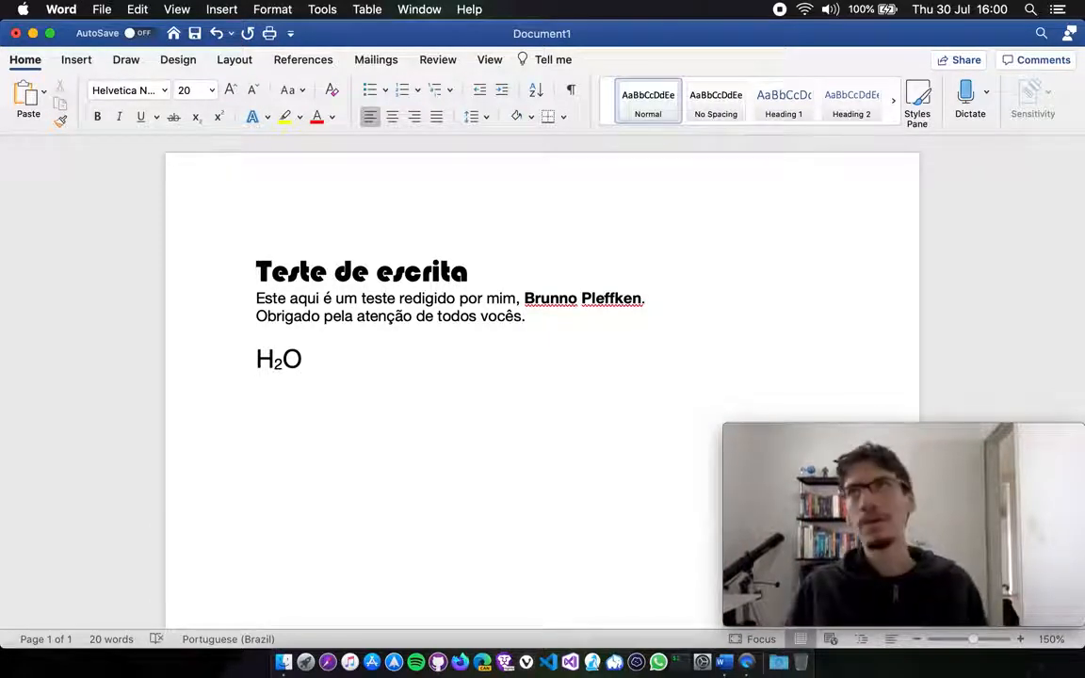
Type H2SO4 with subscript 2 and 4, then delete both formula lines.
text(H2SO4)
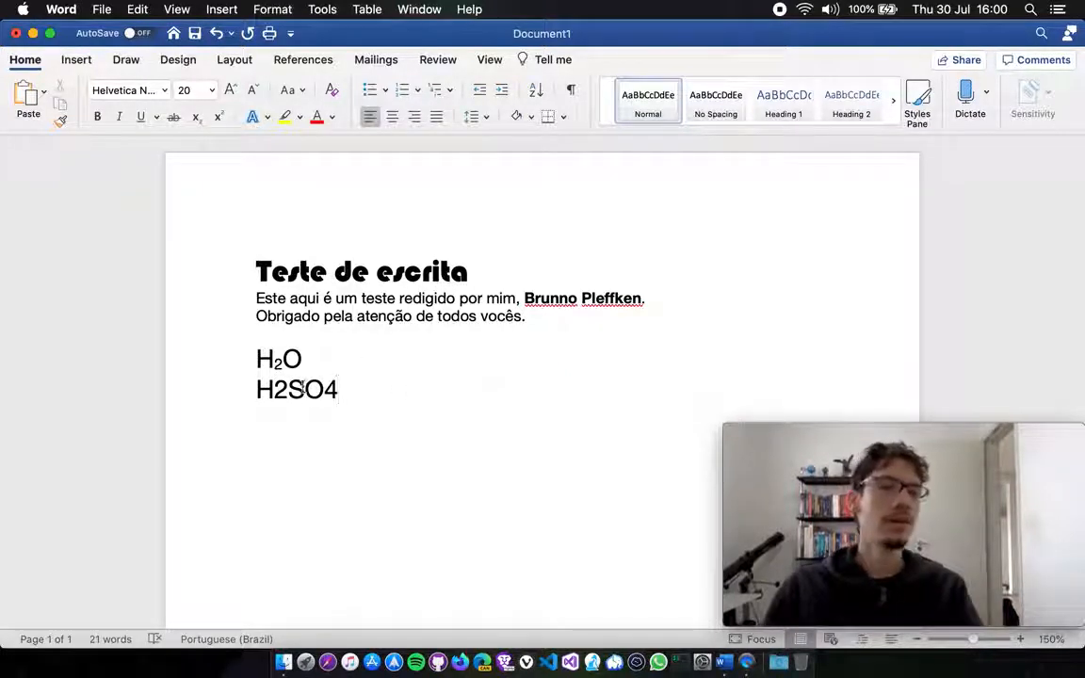
drag(274, 389, 288, 389)
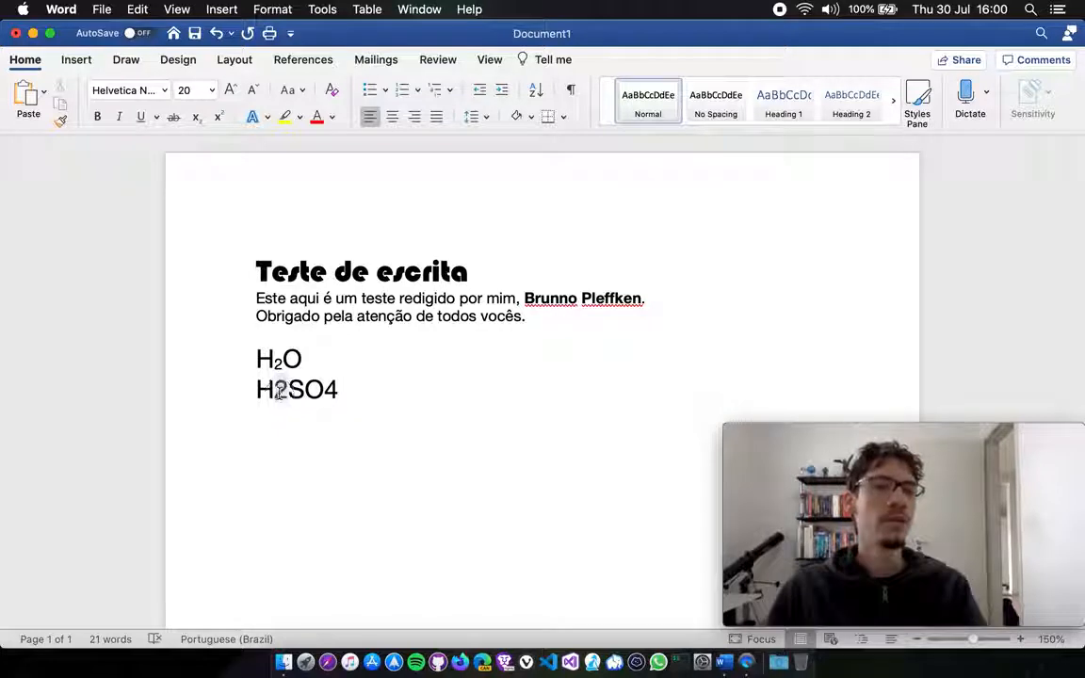
click(195, 117)
click(196, 118)
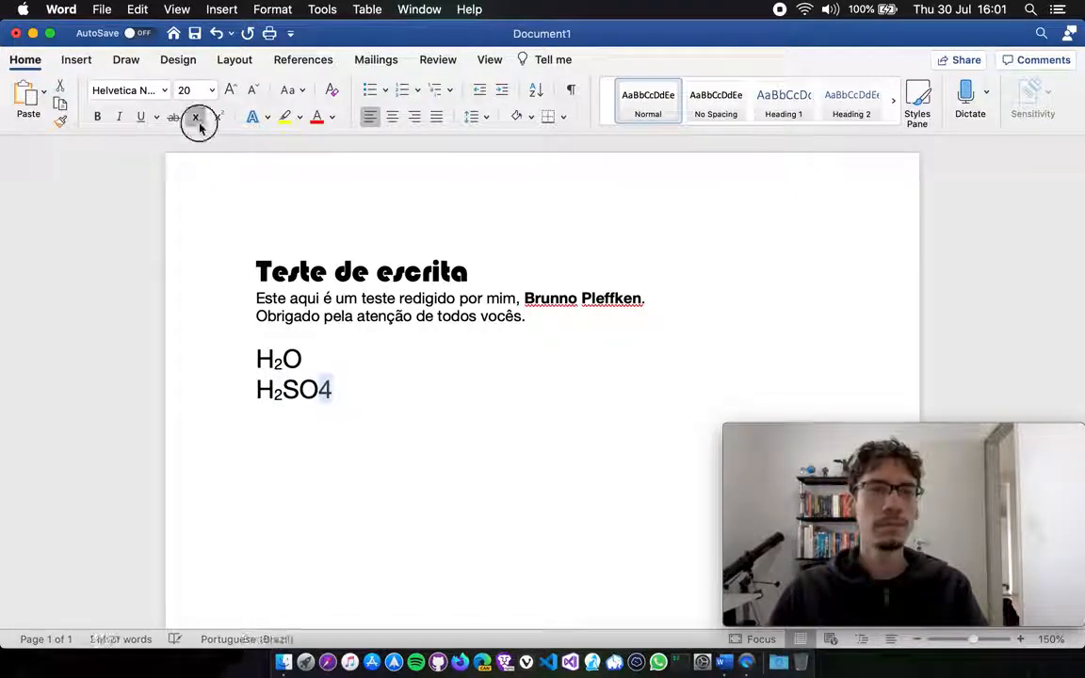
click(354, 361)
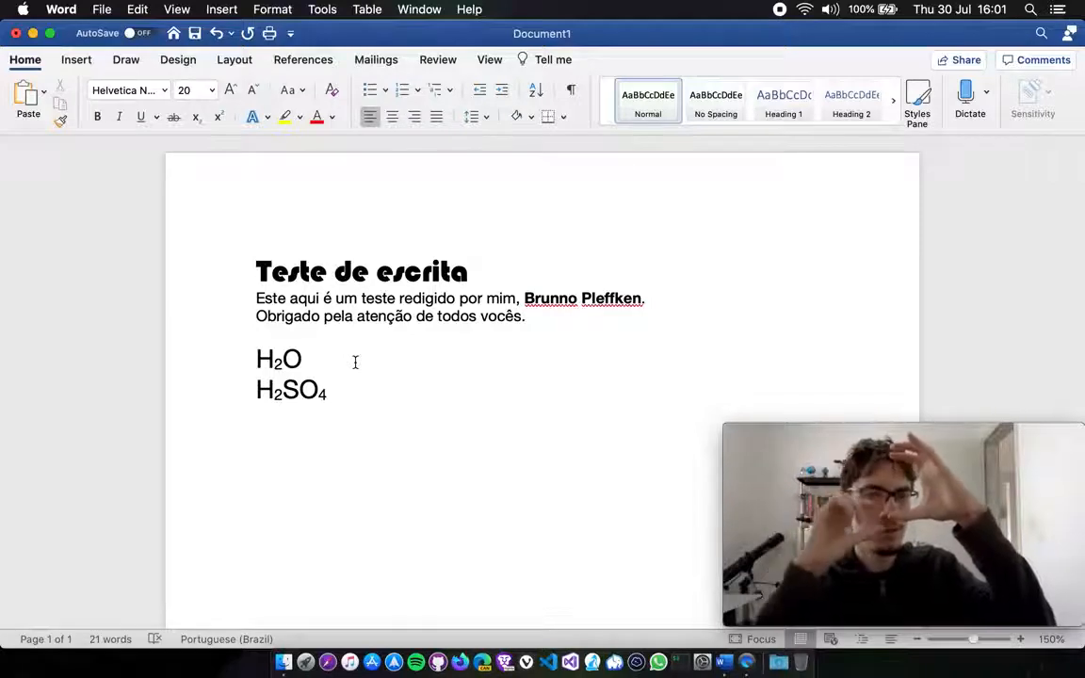
drag(339, 392, 262, 375)
key(BackSpace)
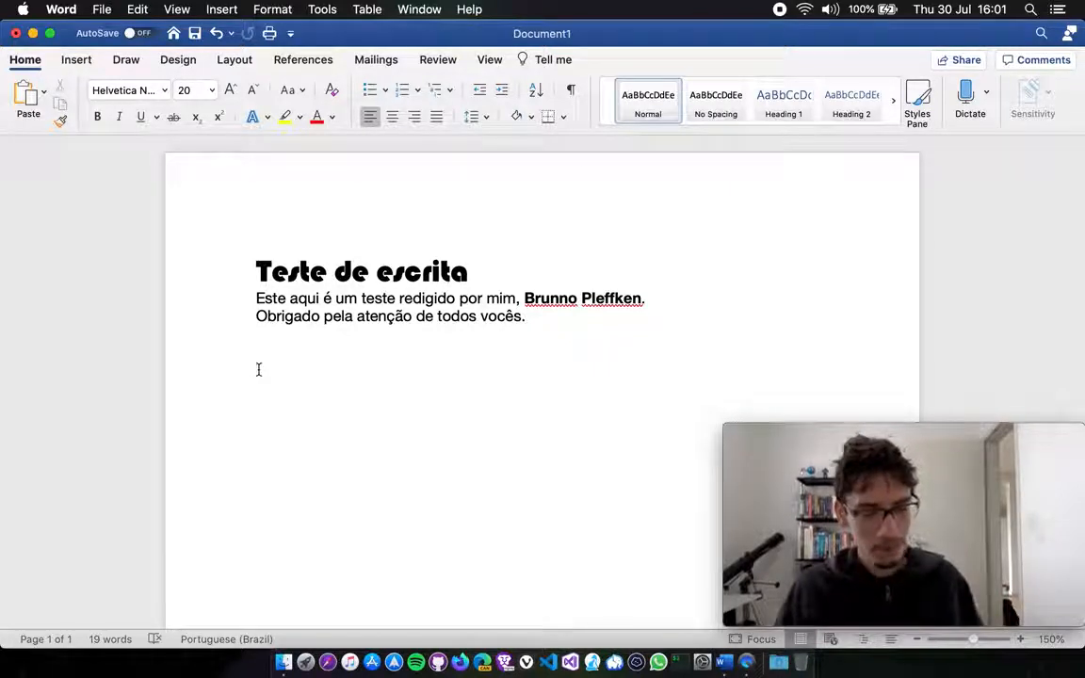
Type the equation '2x2 + 4x - 3 = 0' on the empty line.
text(2x2)
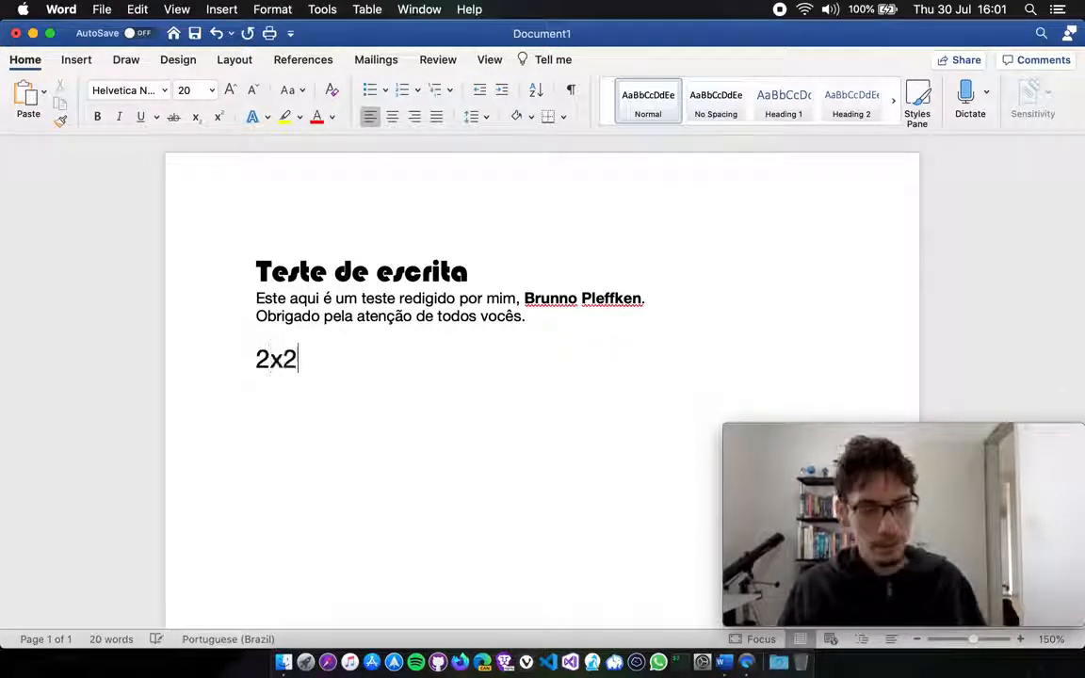
text( + 4x)
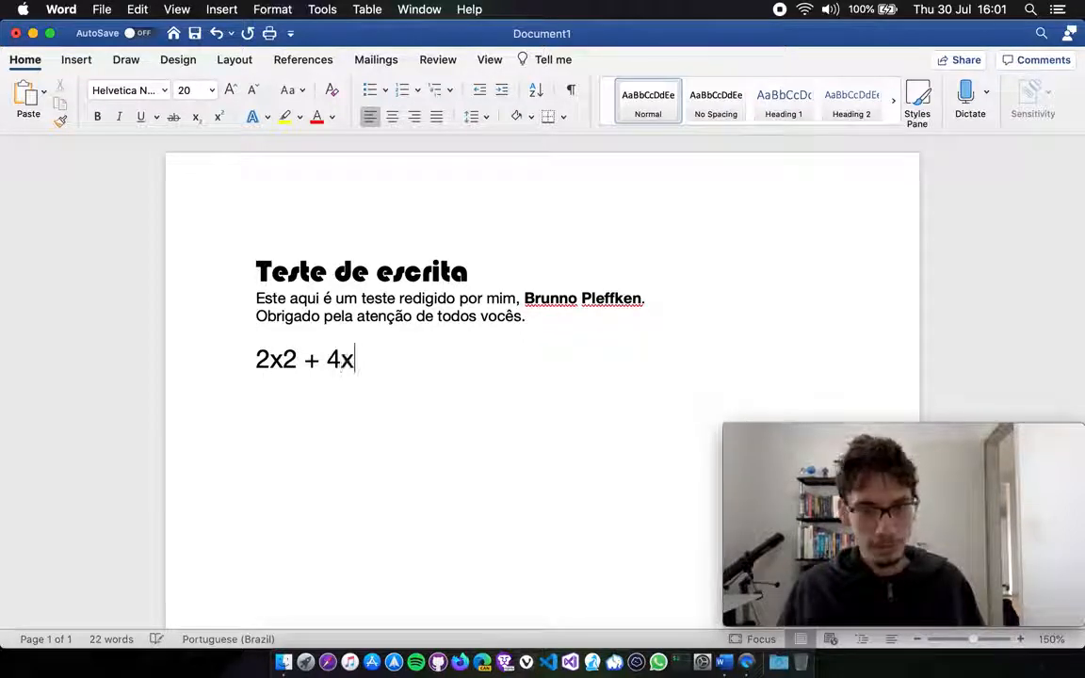
text( - 3)
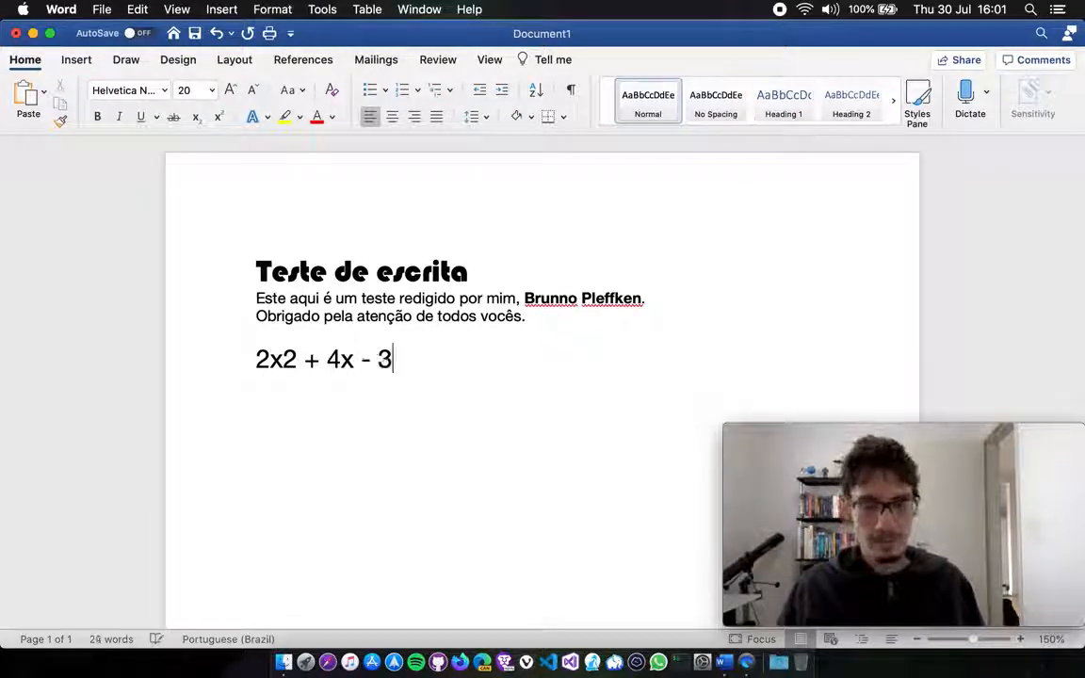
text( = 0)
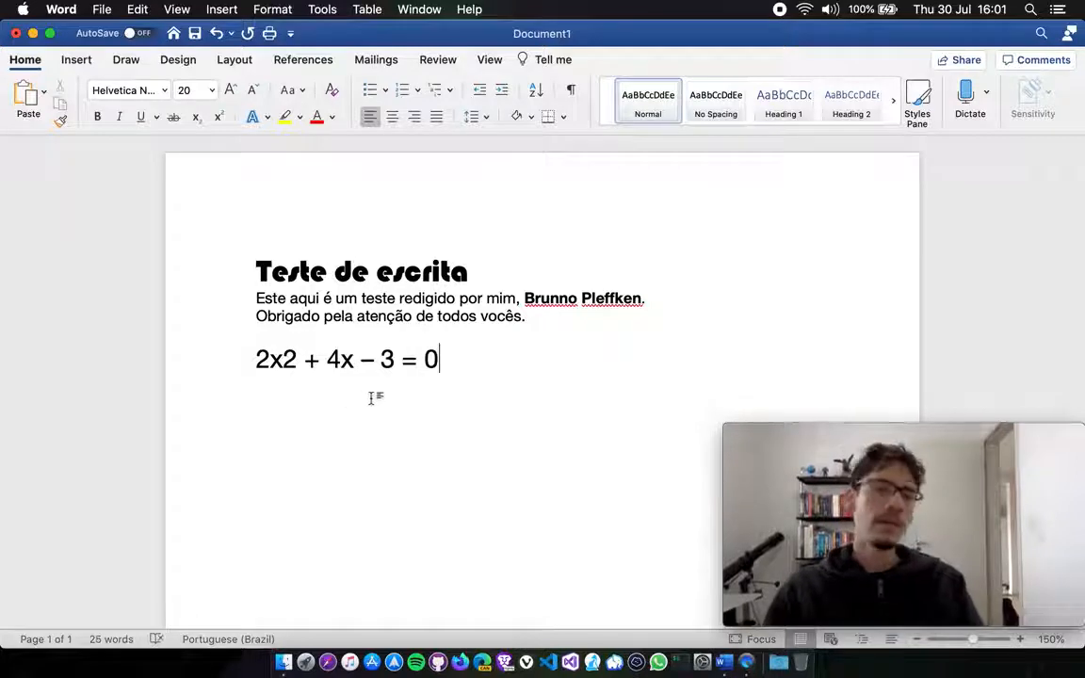
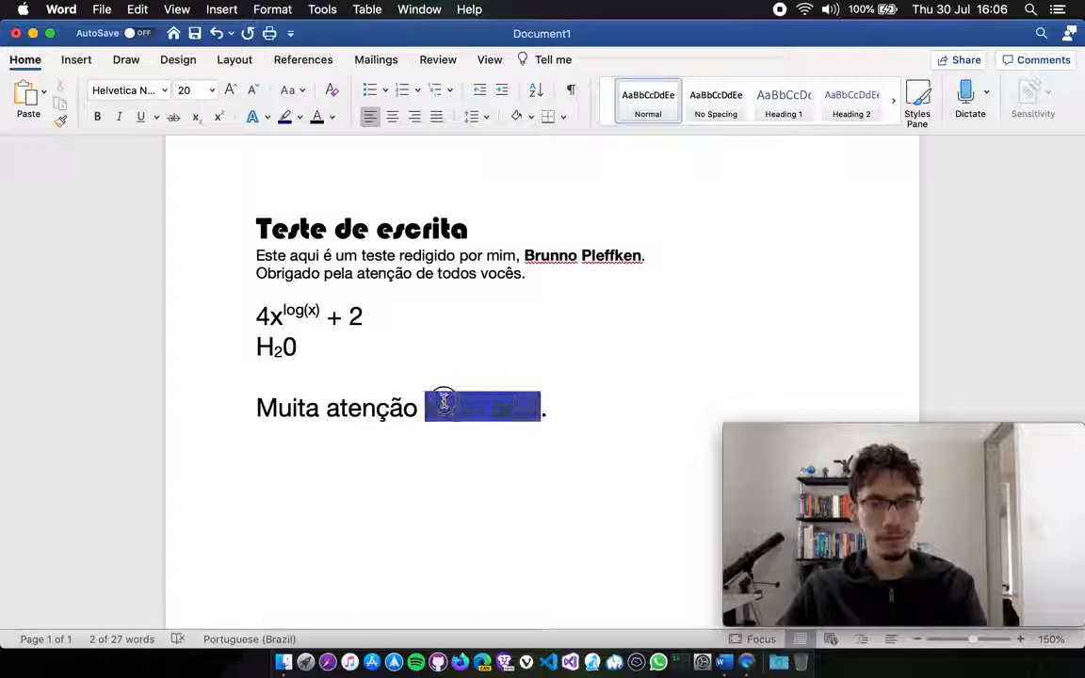
Try black font colour and a black highlight on 'nisso aqui'.
click(333, 117)
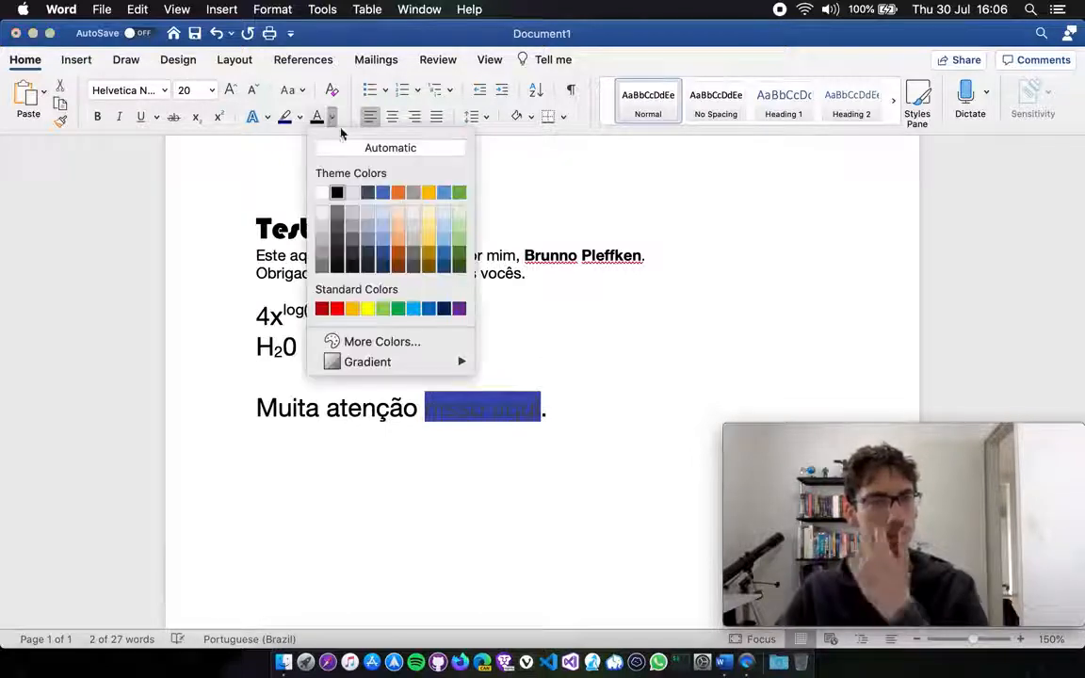
click(336, 192)
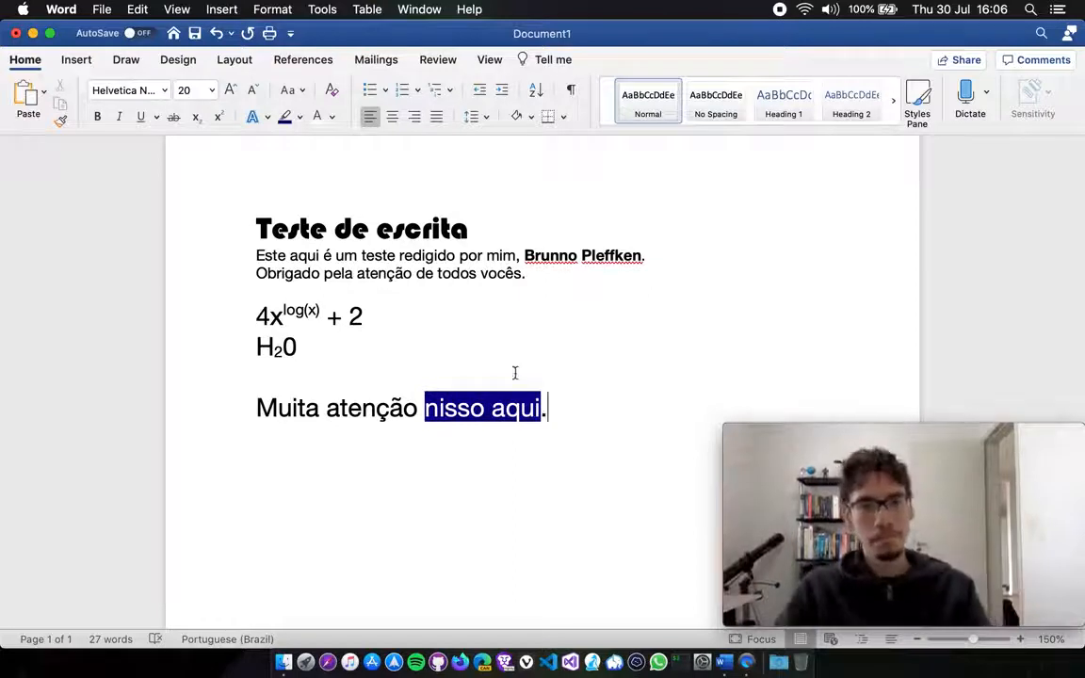
drag(424, 404, 521, 407)
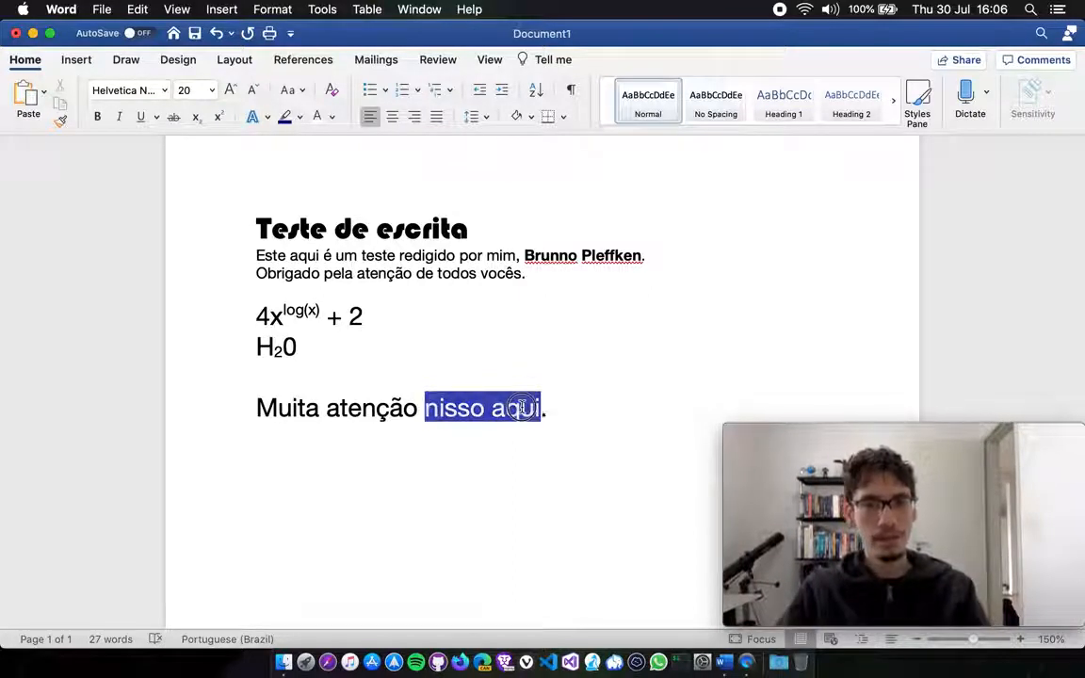
click(300, 115)
click(411, 235)
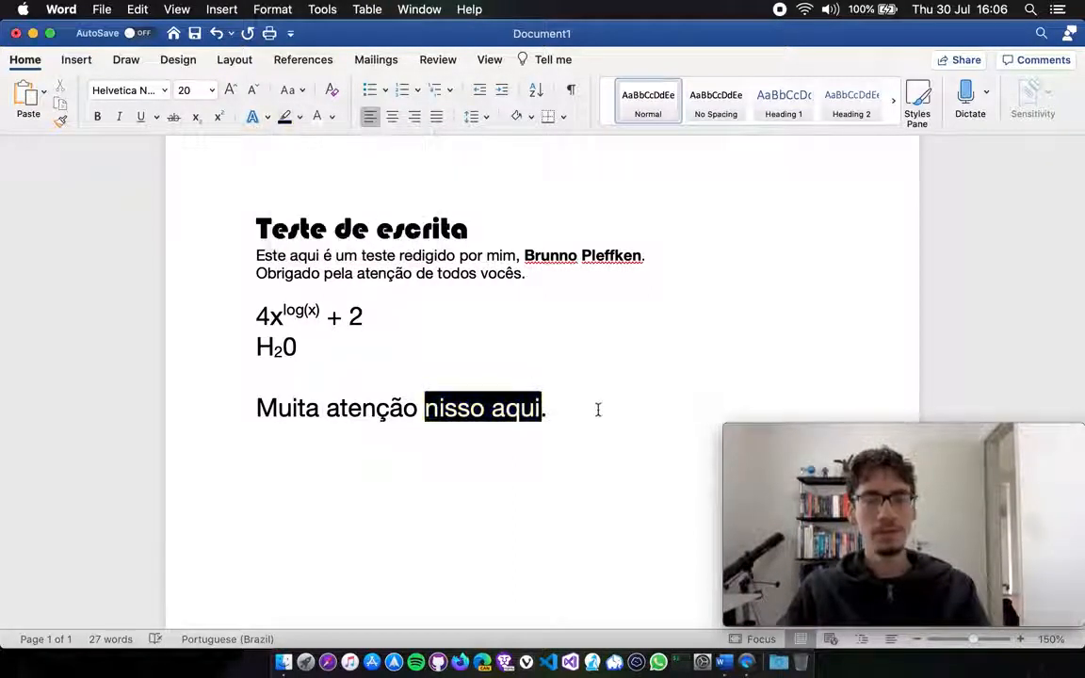
click(597, 408)
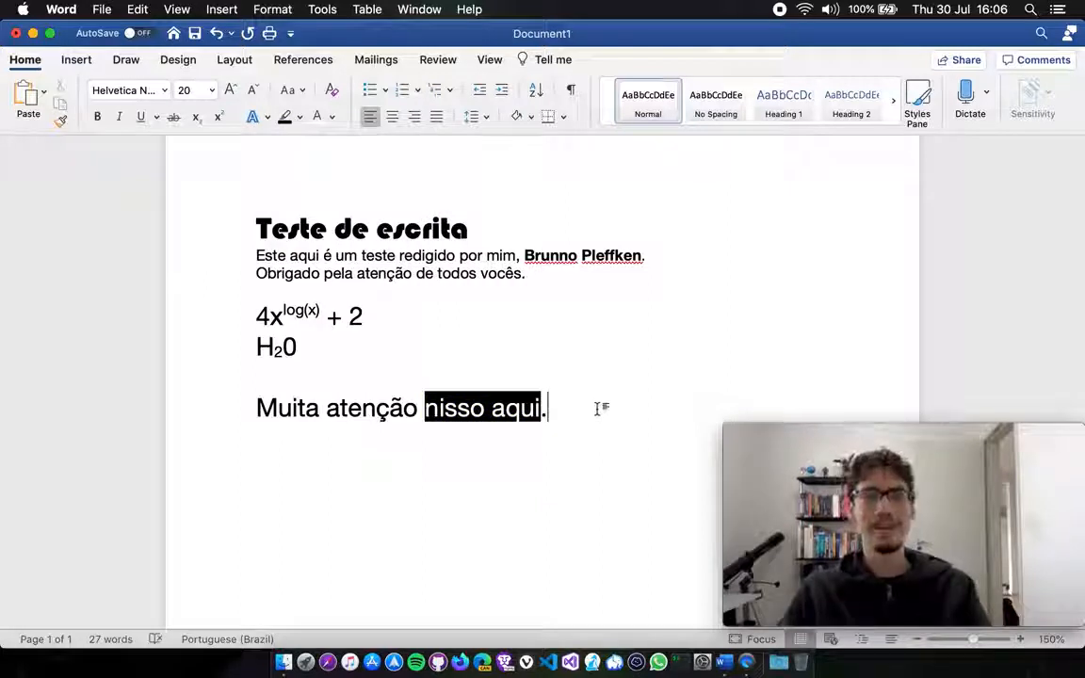
Set the highlight to No Color and the font colour to Automatic on 'nisso aqui'.
drag(598, 409, 326, 409)
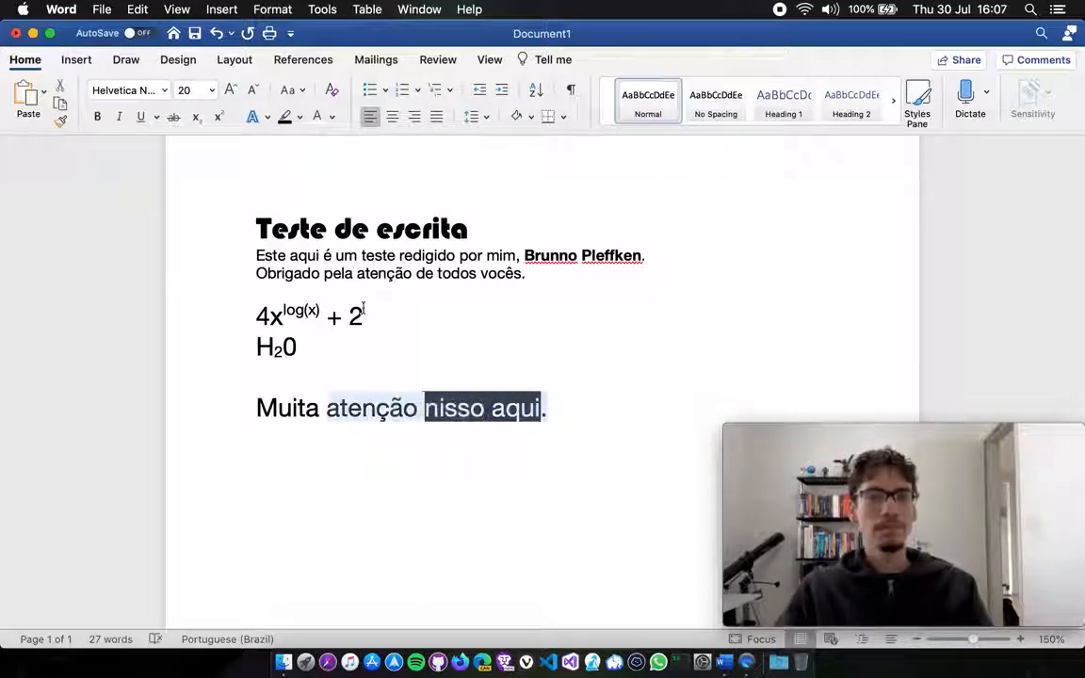
click(300, 116)
click(304, 151)
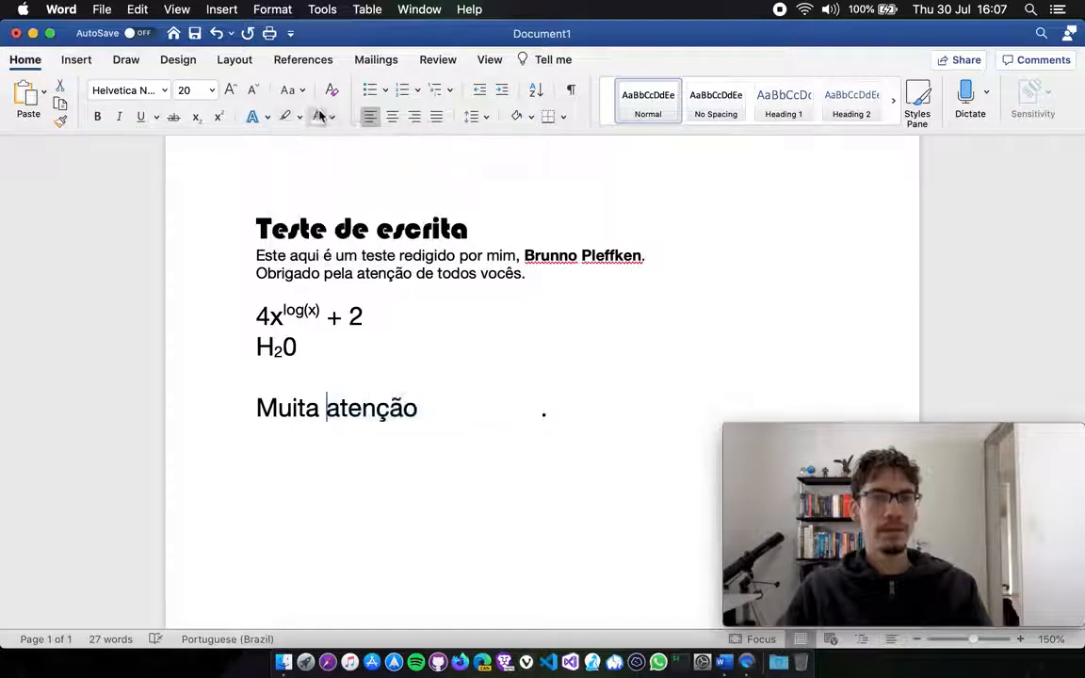
click(331, 116)
click(339, 153)
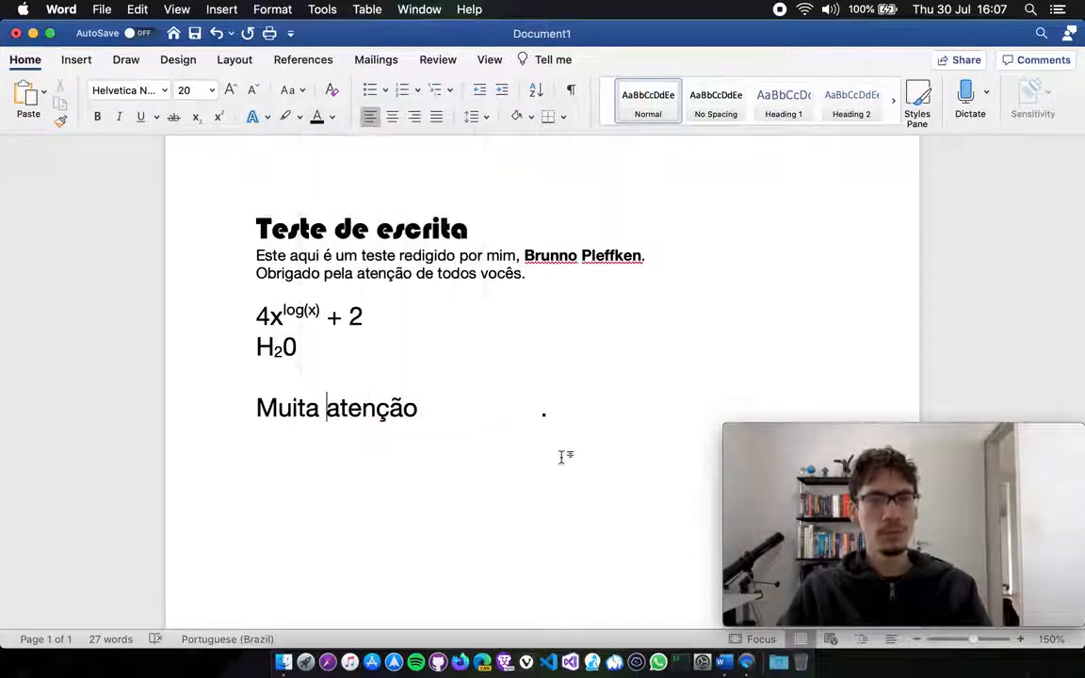
drag(551, 408, 326, 409)
click(331, 115)
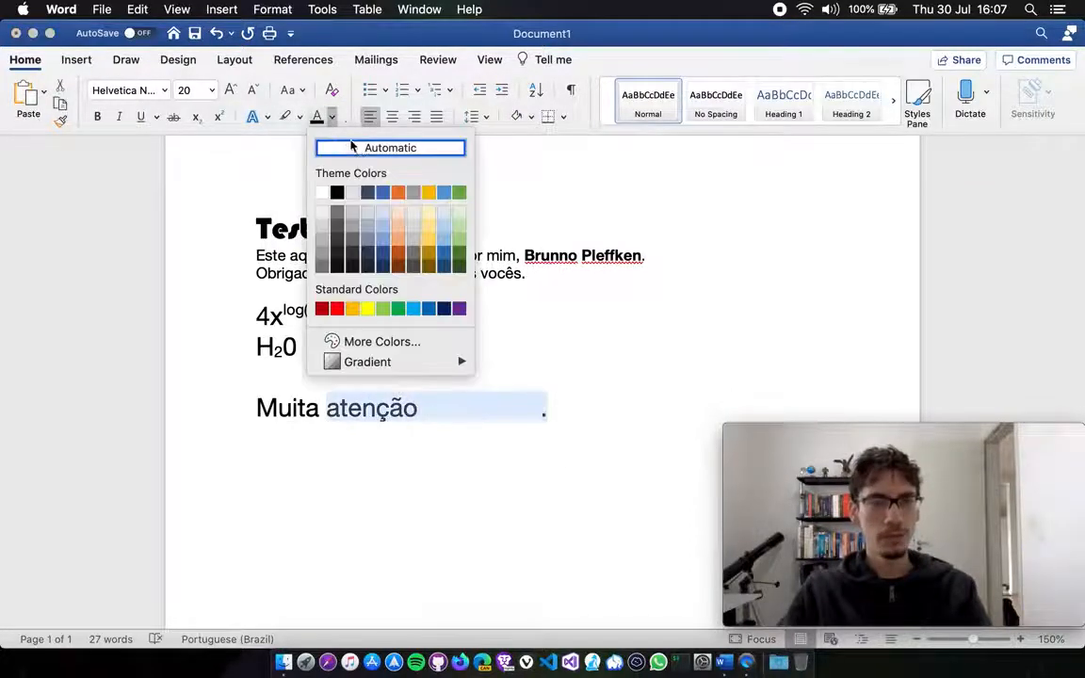
click(354, 147)
click(489, 346)
Colour the title 'Teste de escrita' blue.
drag(475, 226, 256, 227)
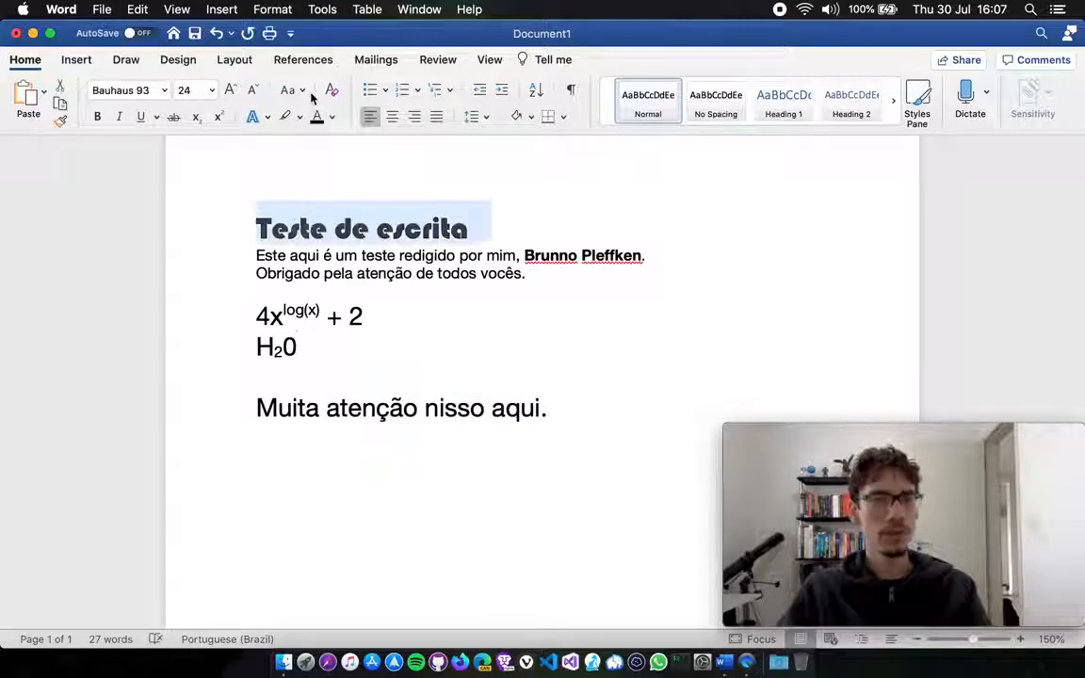
click(332, 117)
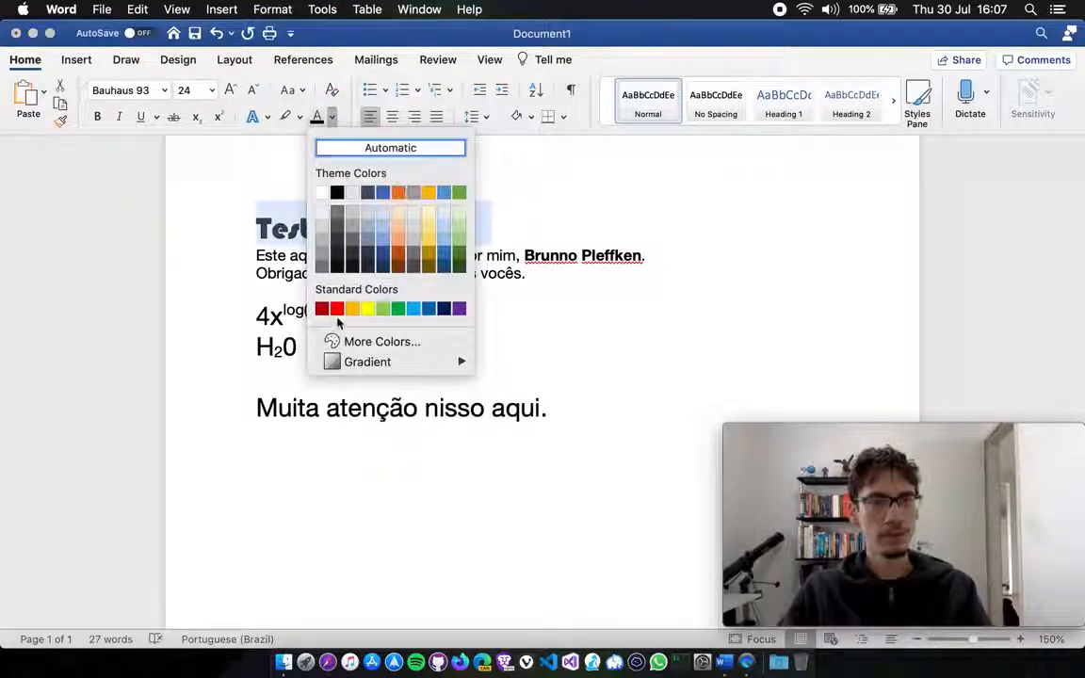
click(352, 192)
click(593, 209)
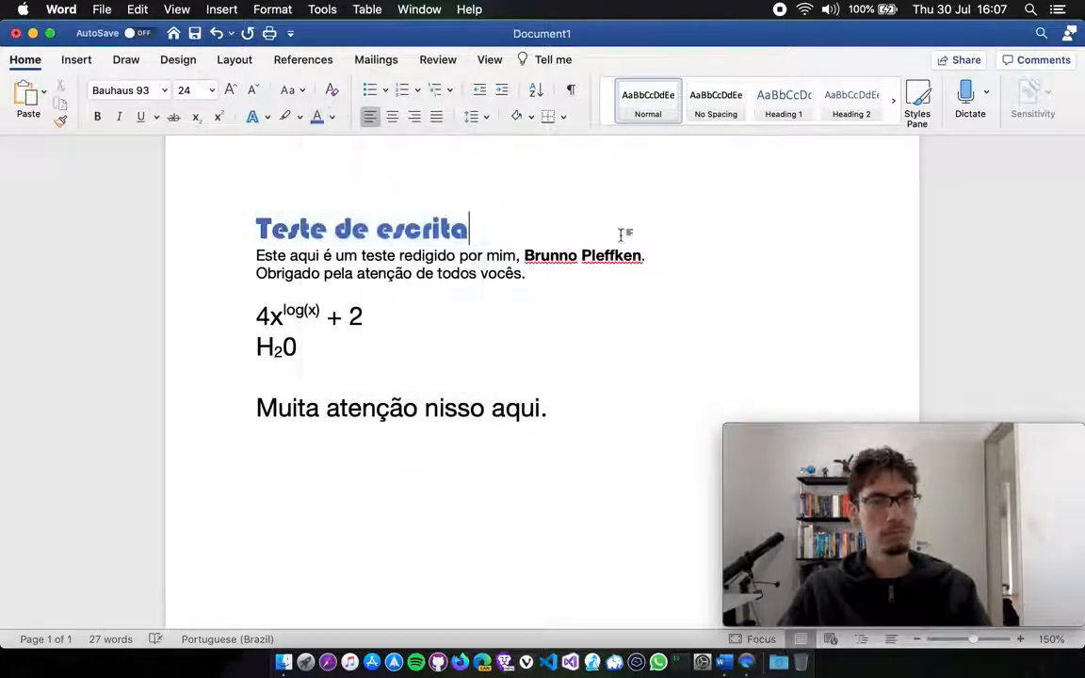
Make the phrase 'nisso aqui' orange.
double_click(436, 408)
shift+click(542, 409)
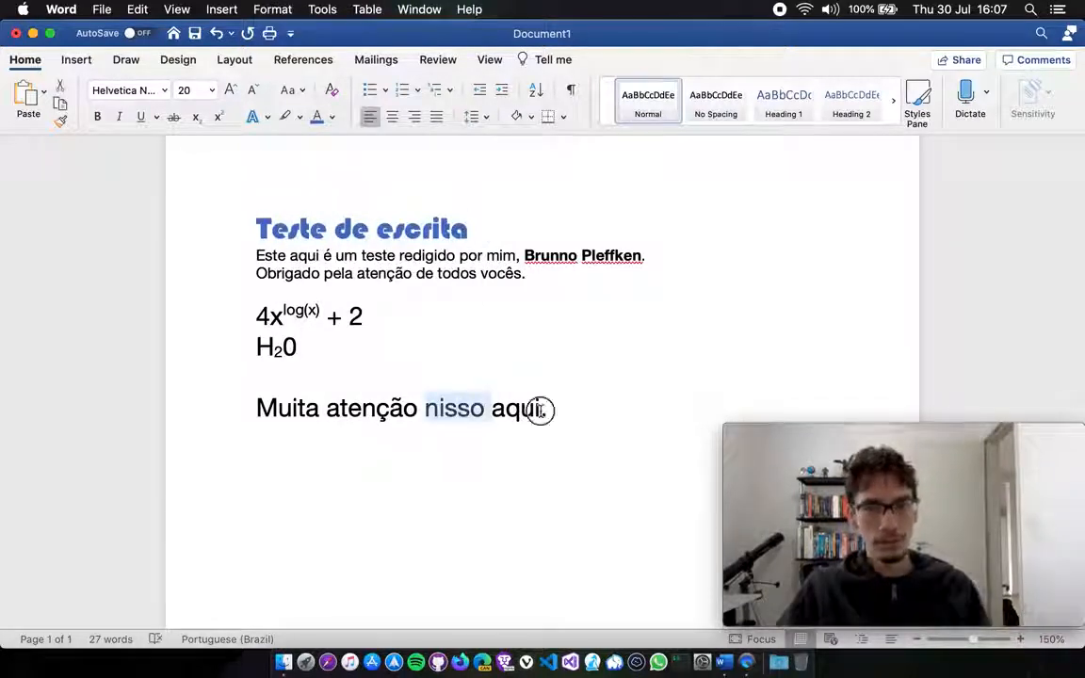
click(331, 115)
click(400, 193)
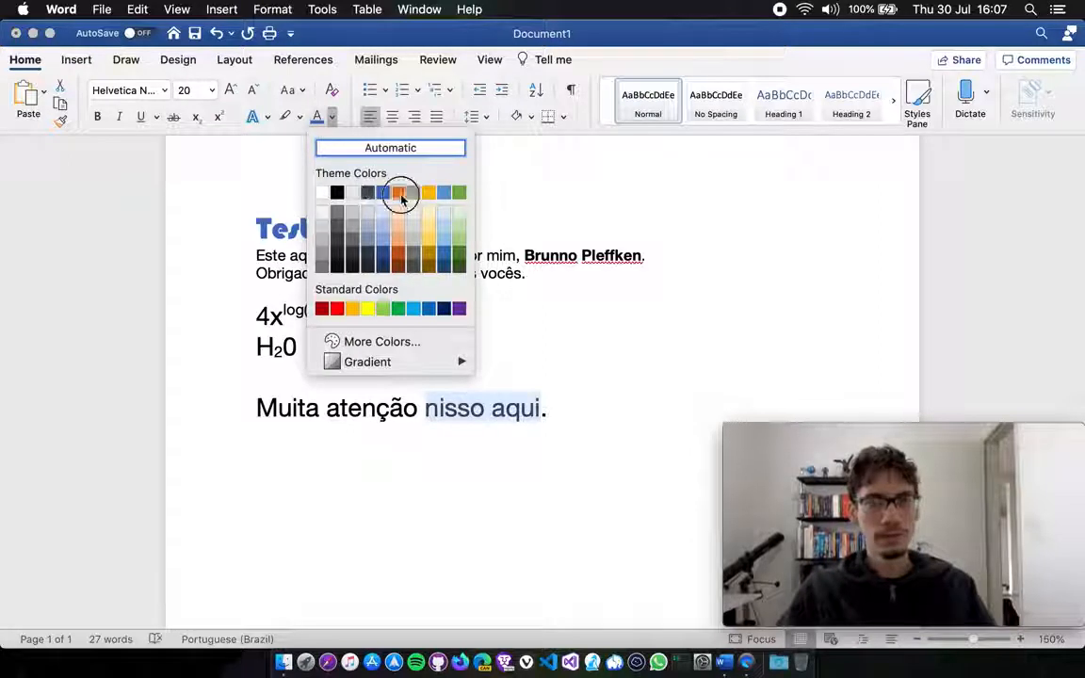
click(472, 494)
Underline the word 'nisso'.
double_click(451, 415)
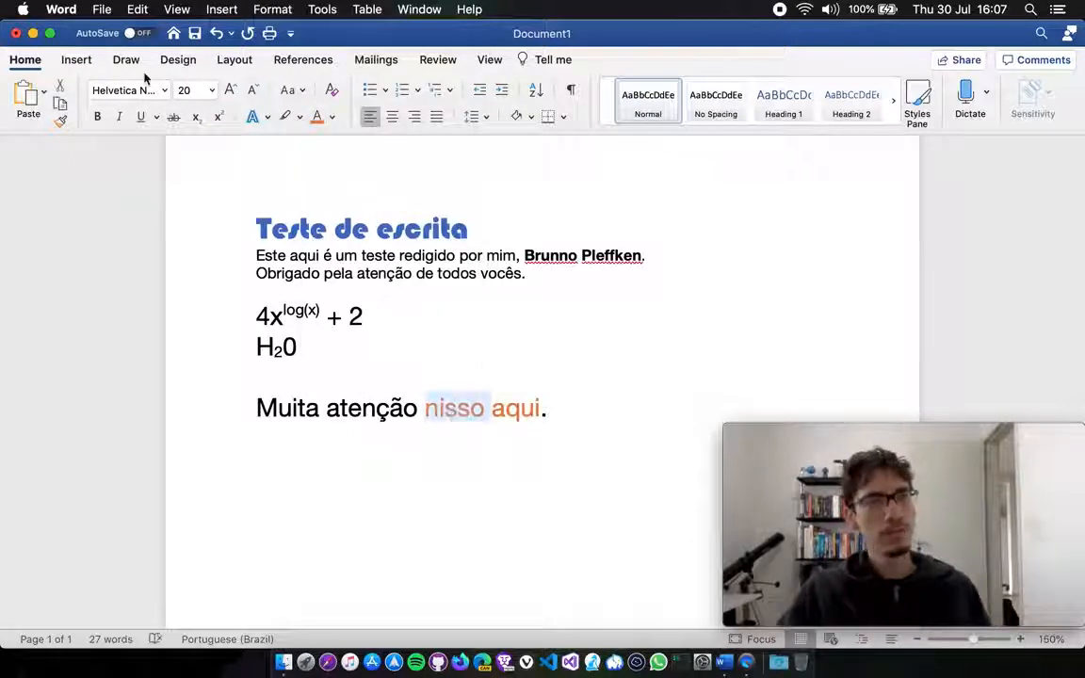
click(141, 117)
click(568, 418)
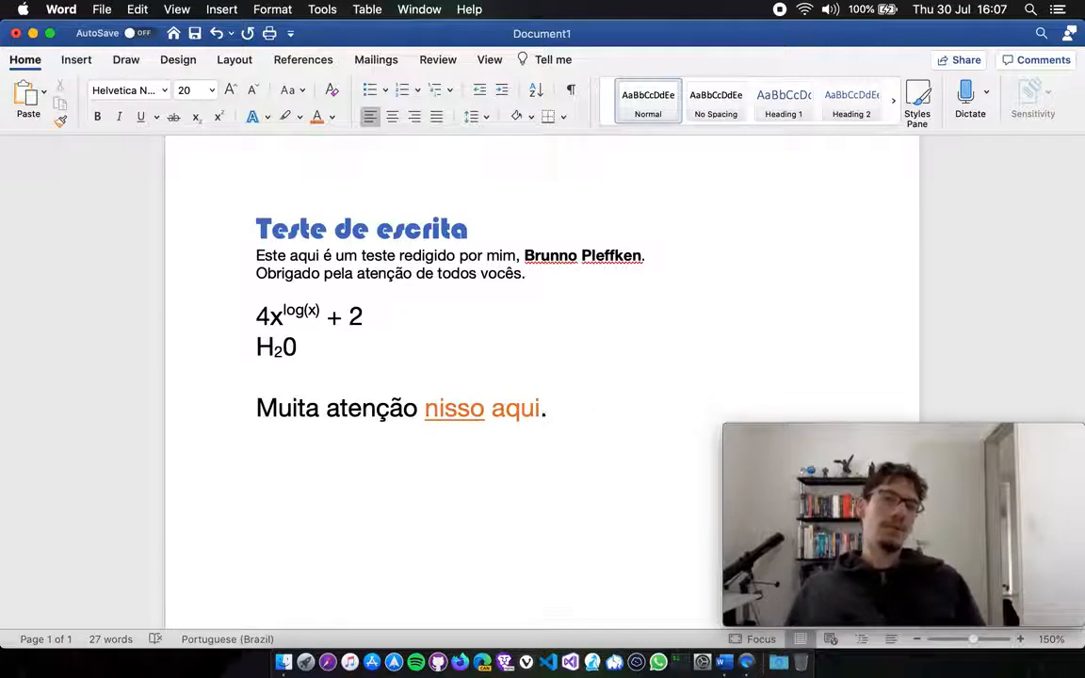
Add a new line below 'Muita atenção nisso aqui.' and make it a bullet point.
key(Return)
key(Return)
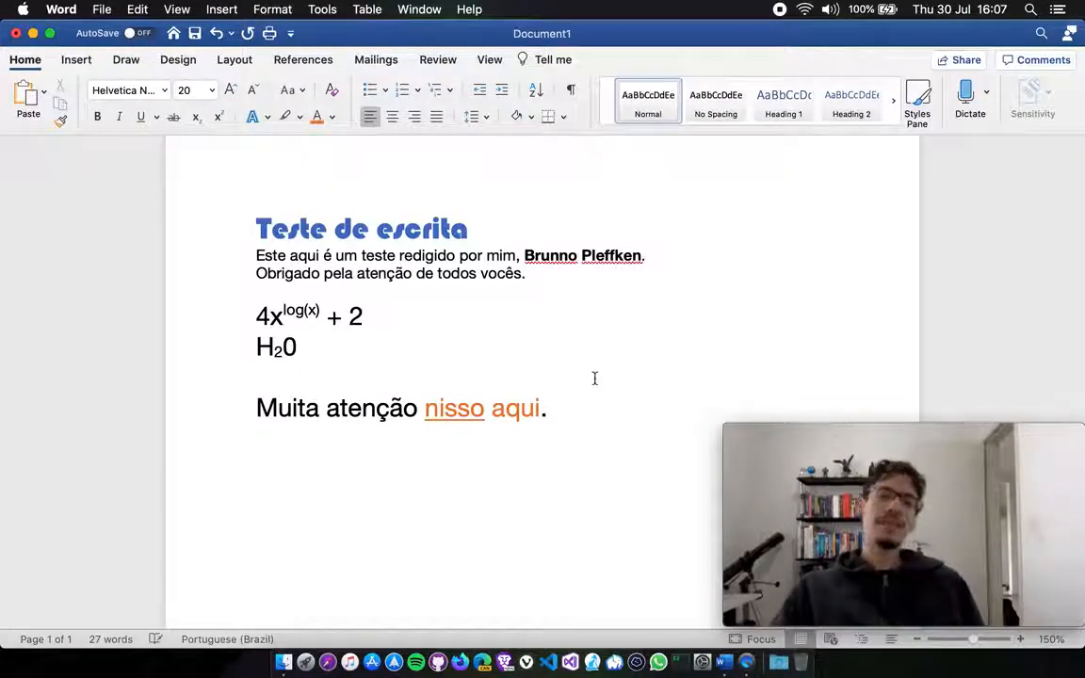
scroll(593, 375, down, 5)
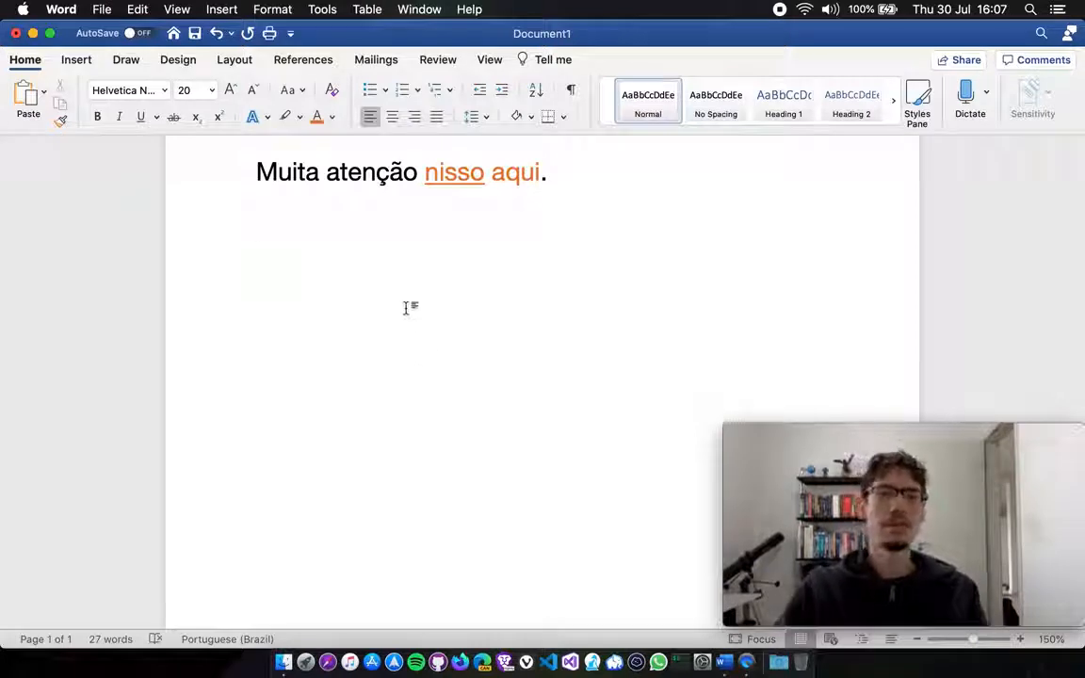
click(369, 90)
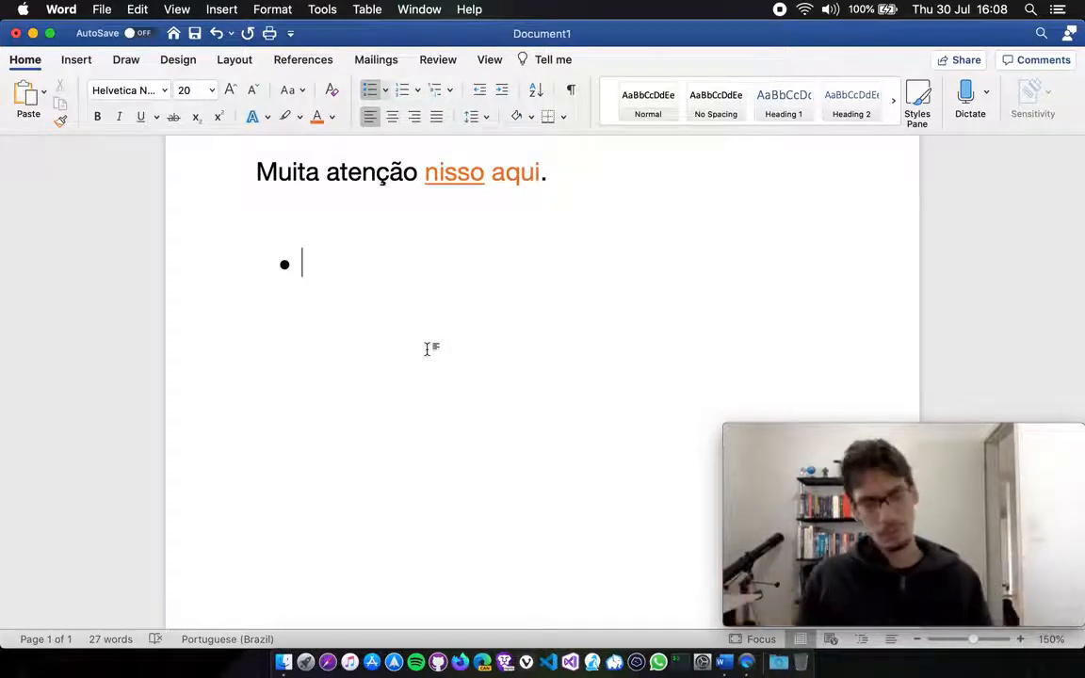
Enter bullets Curitiba, Porto Alegre, São Paulo, Rio de Janeiro and Belo Horizonte.
text(Curitiba)
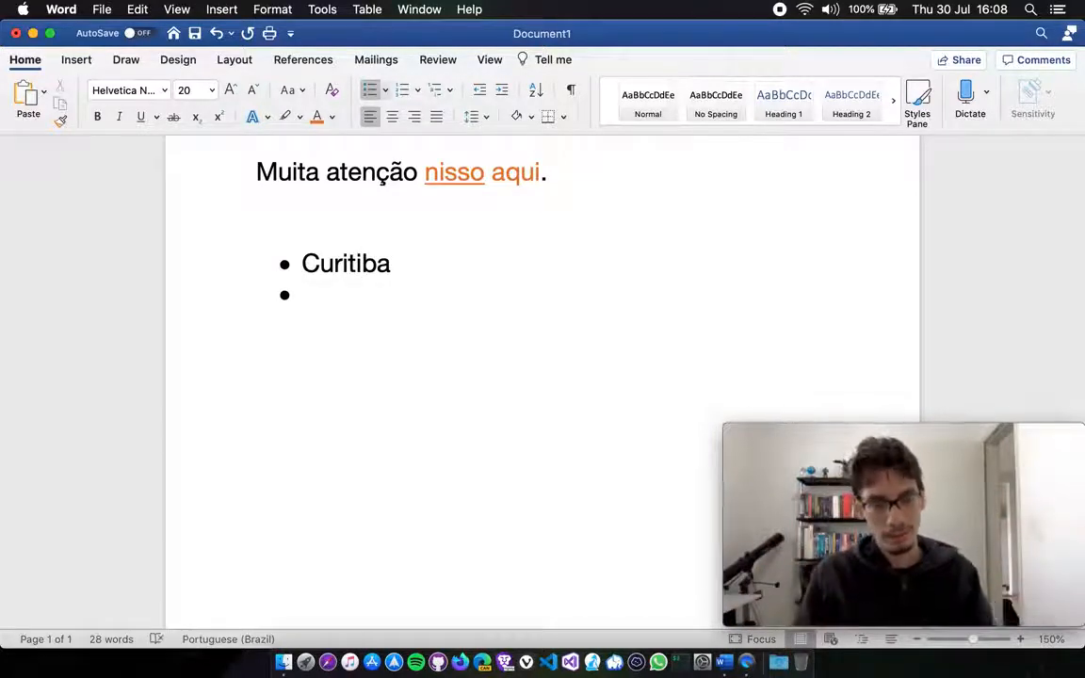
text(orto Alegre)
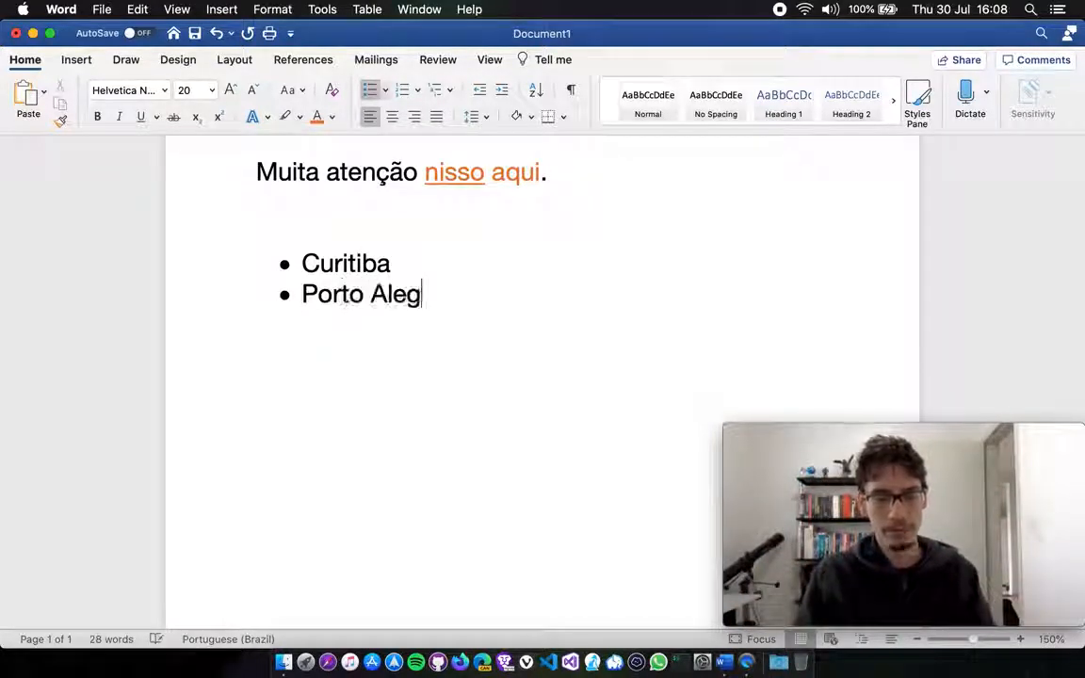
key(Return)
text(São Paulo)
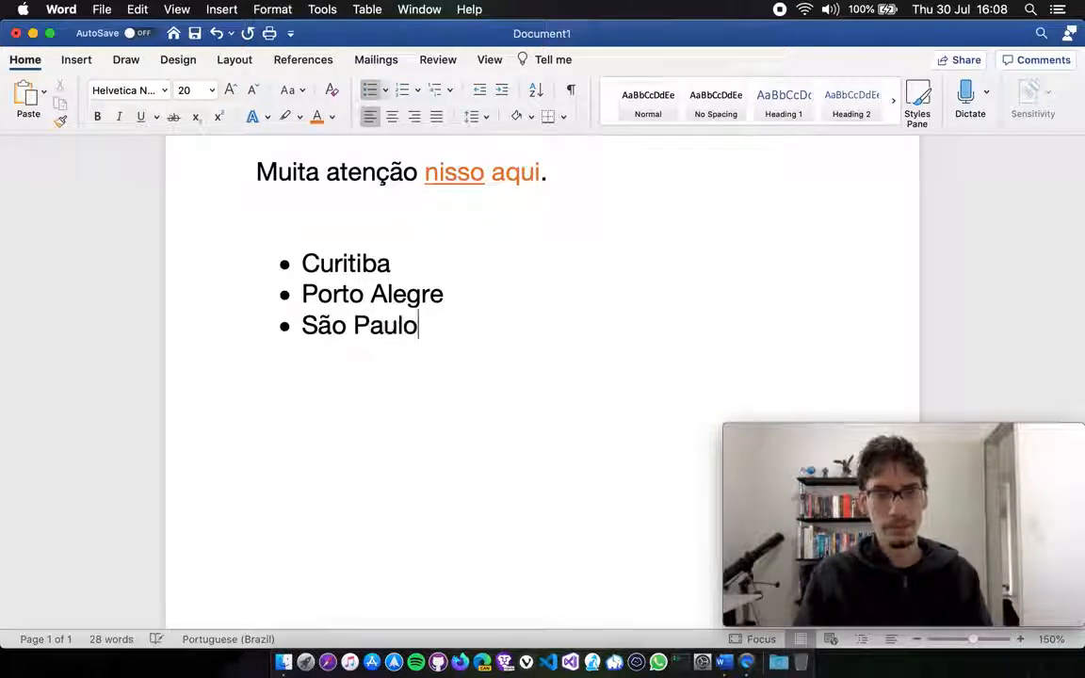
key(Return)
text(Rio de Janei)
key(Return)
key(Return)
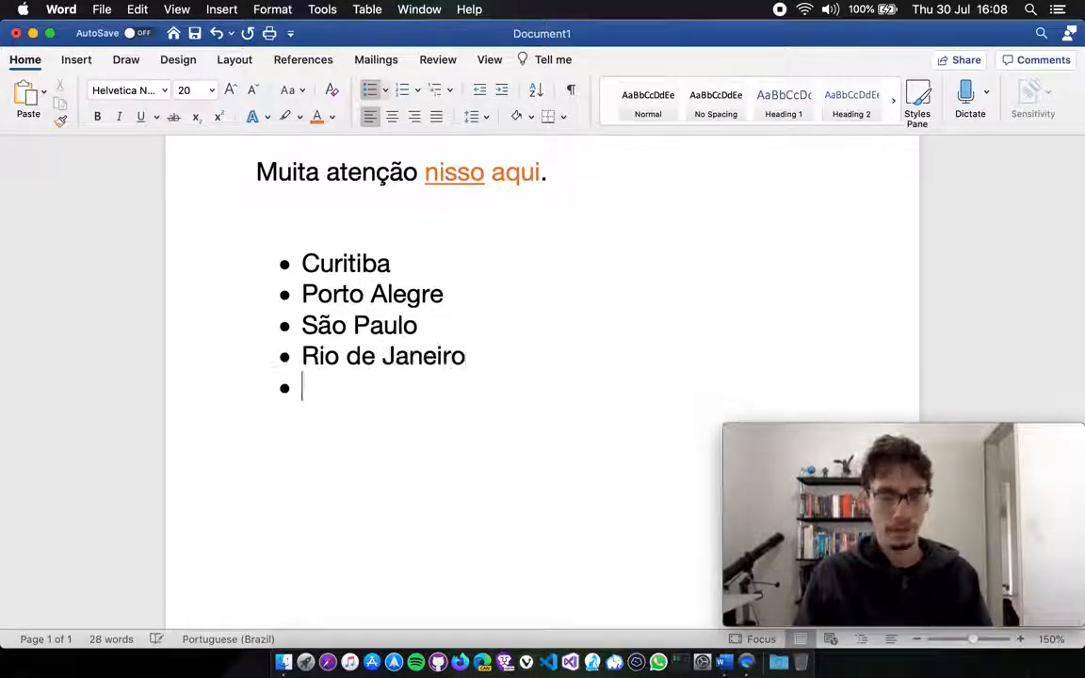
text(Belo Horizonte)
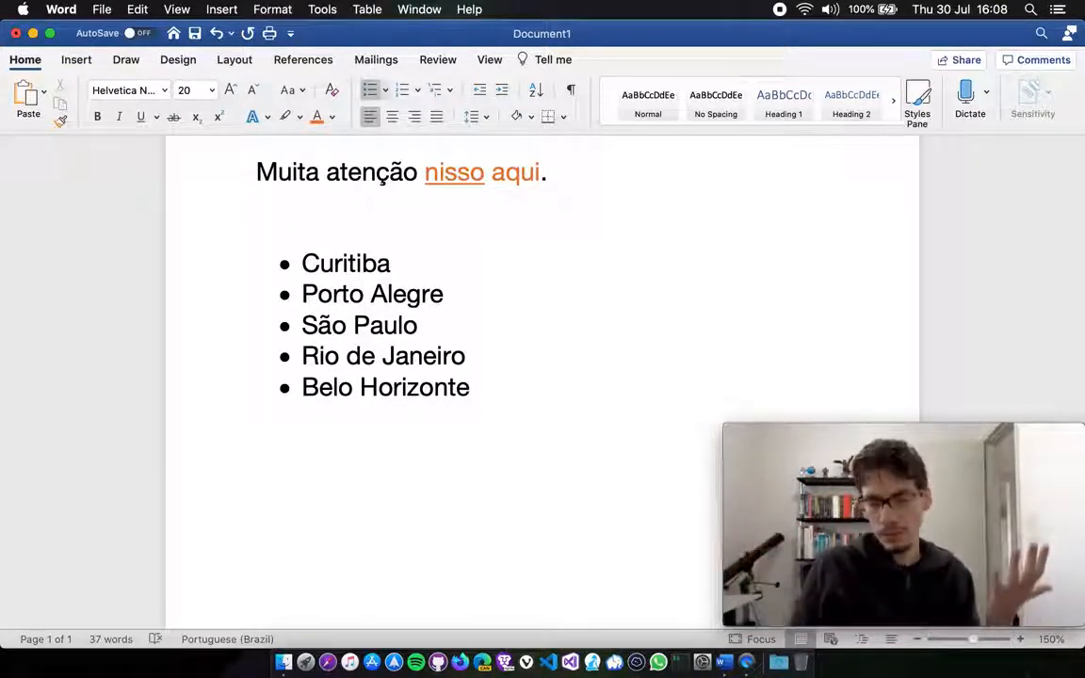
key(Return)
key(Return)
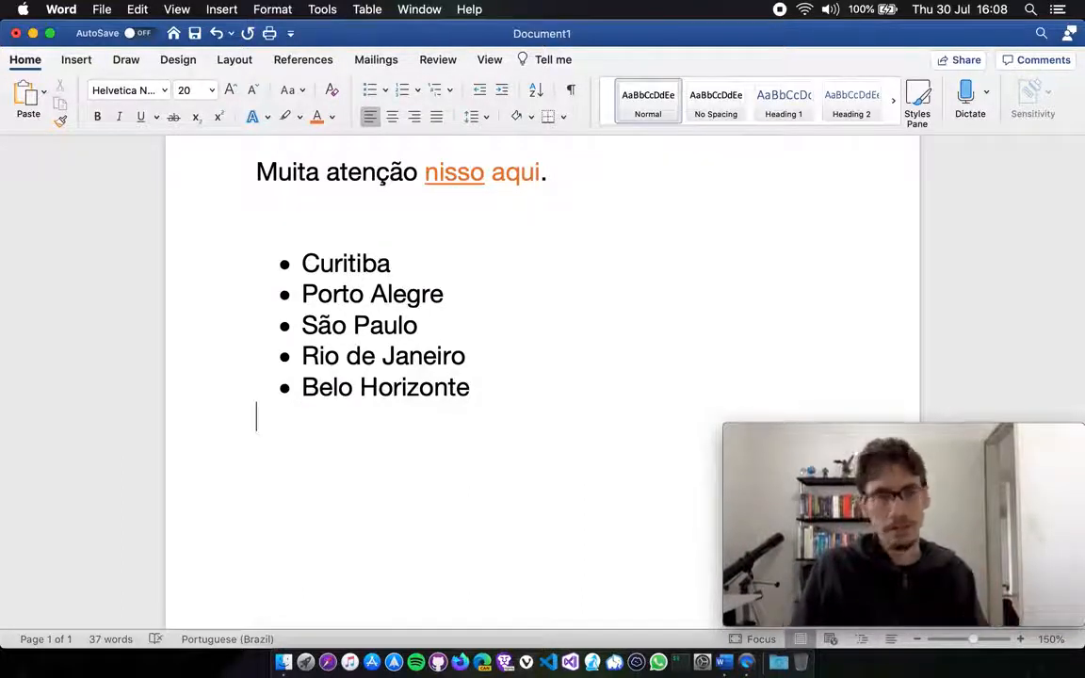
Add a 'Recife' bullet below Belo Horizonte.
text(kfghkjfghdf)
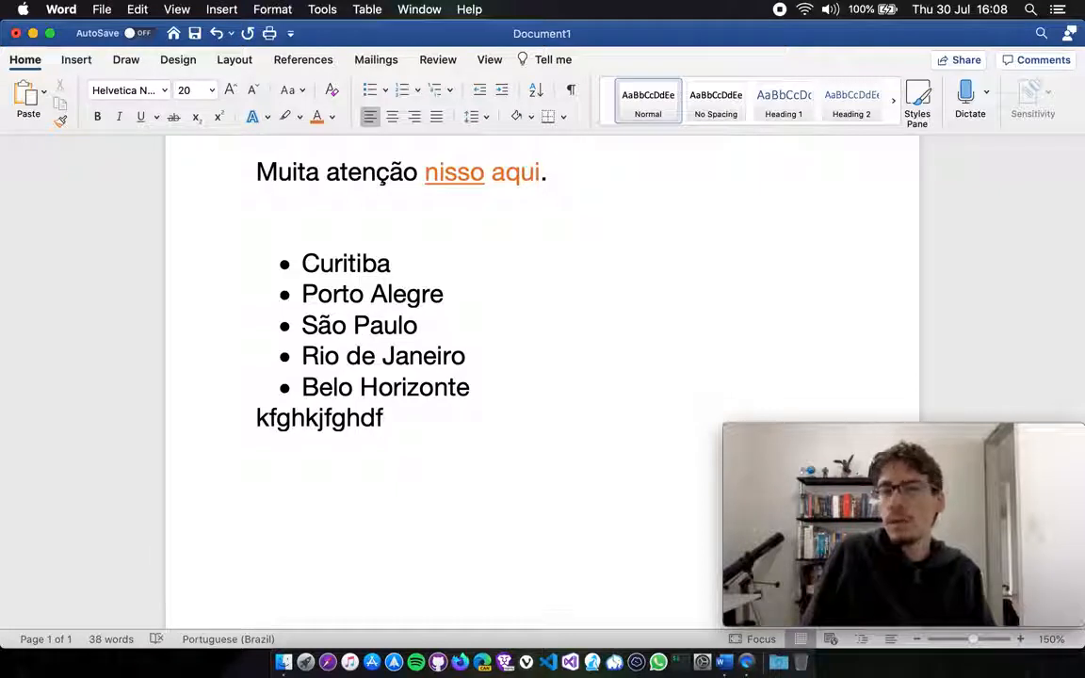
click(476, 388)
key(Return)
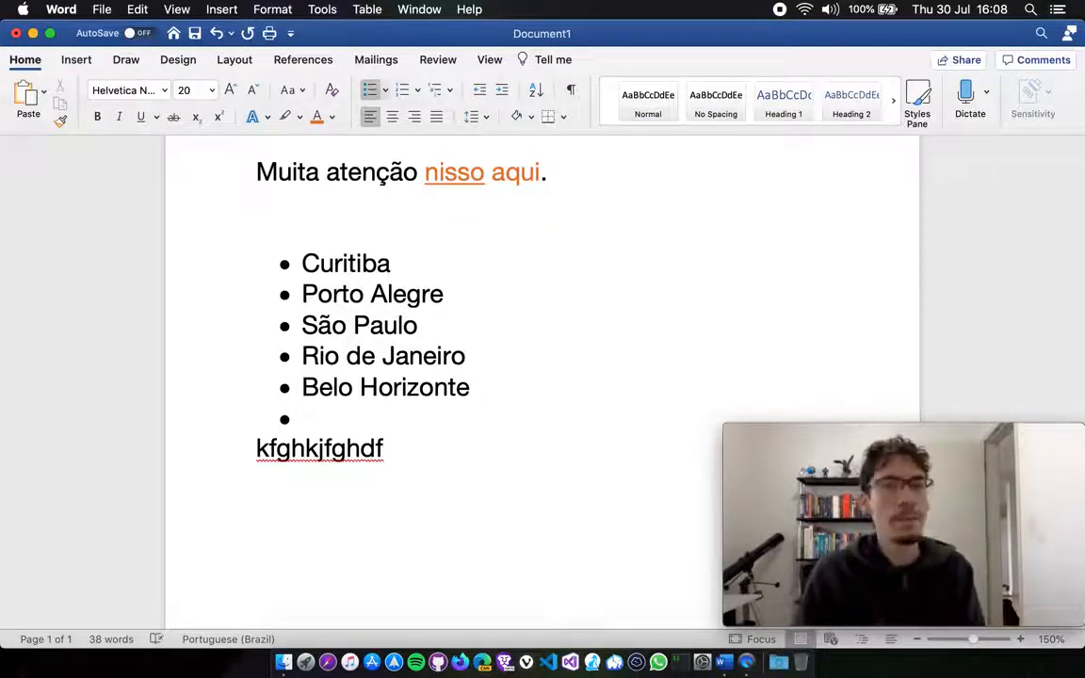
text(Recife)
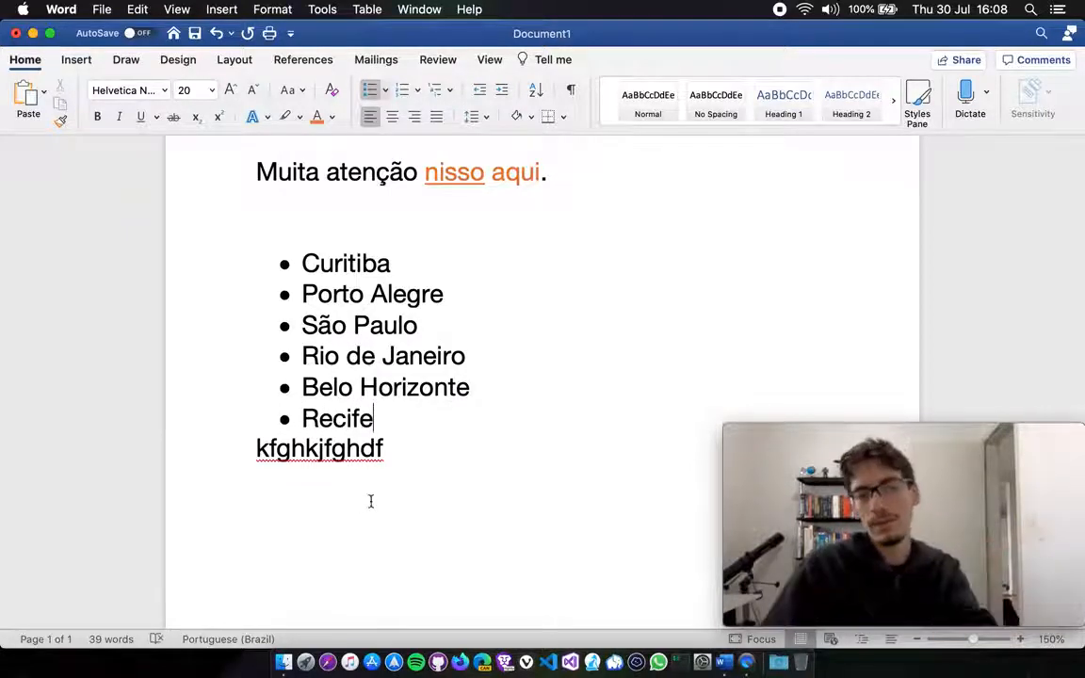
Delete the stray 'kfghkjfghdf' line below Recife.
click(393, 453)
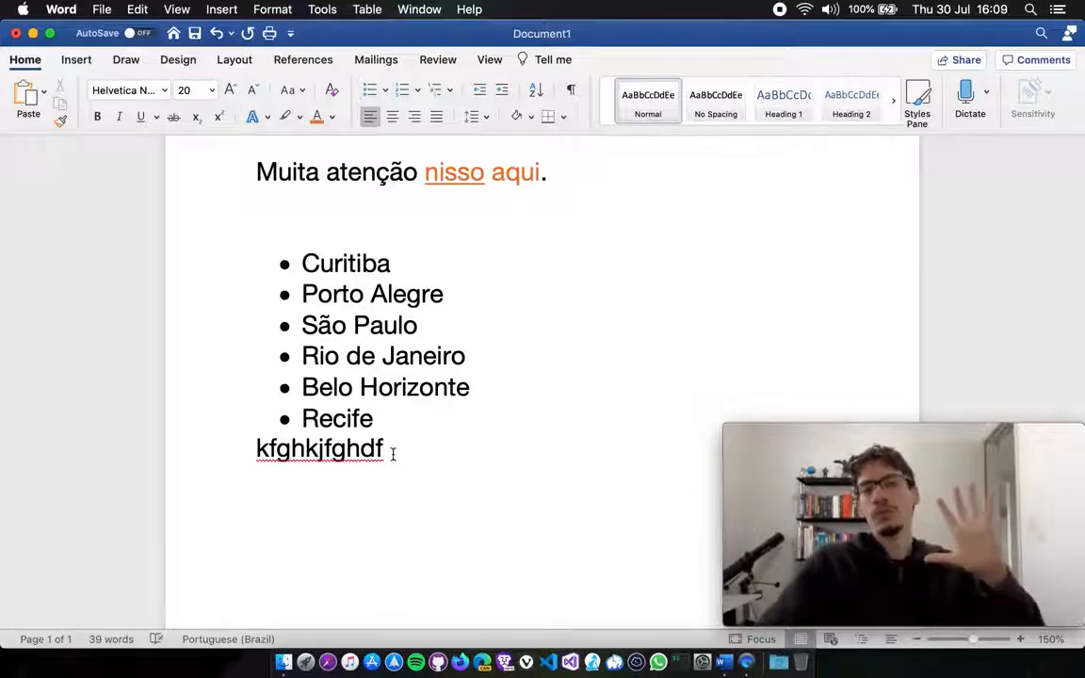
click(387, 422)
key(Down)
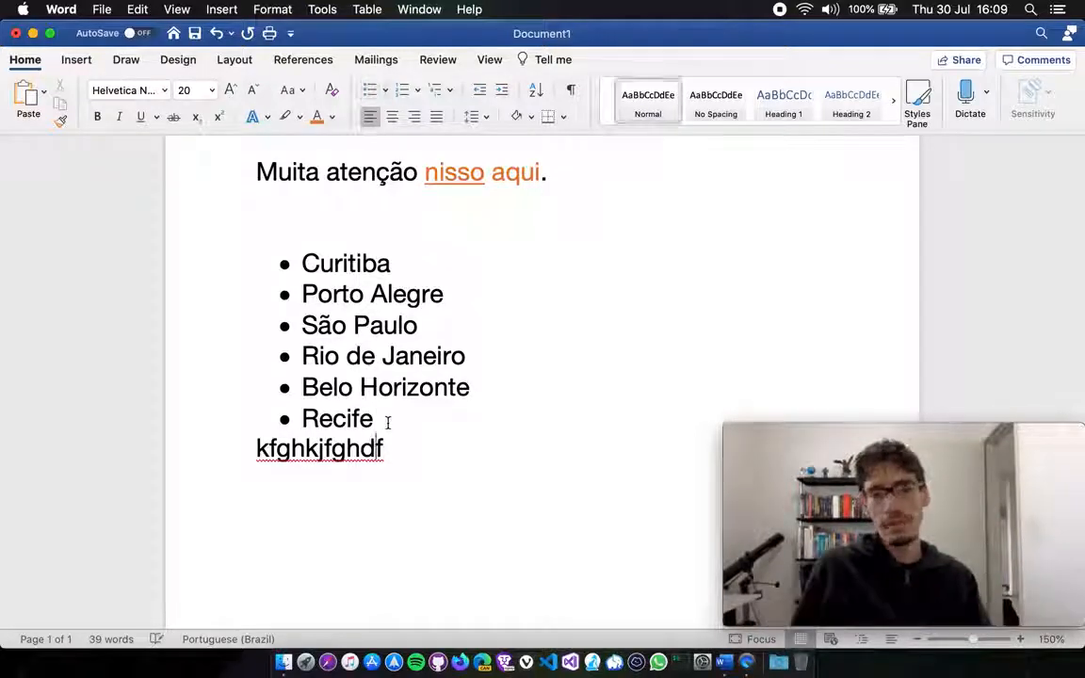
key(Right)
key(shift+Up)
key(BackSpace)
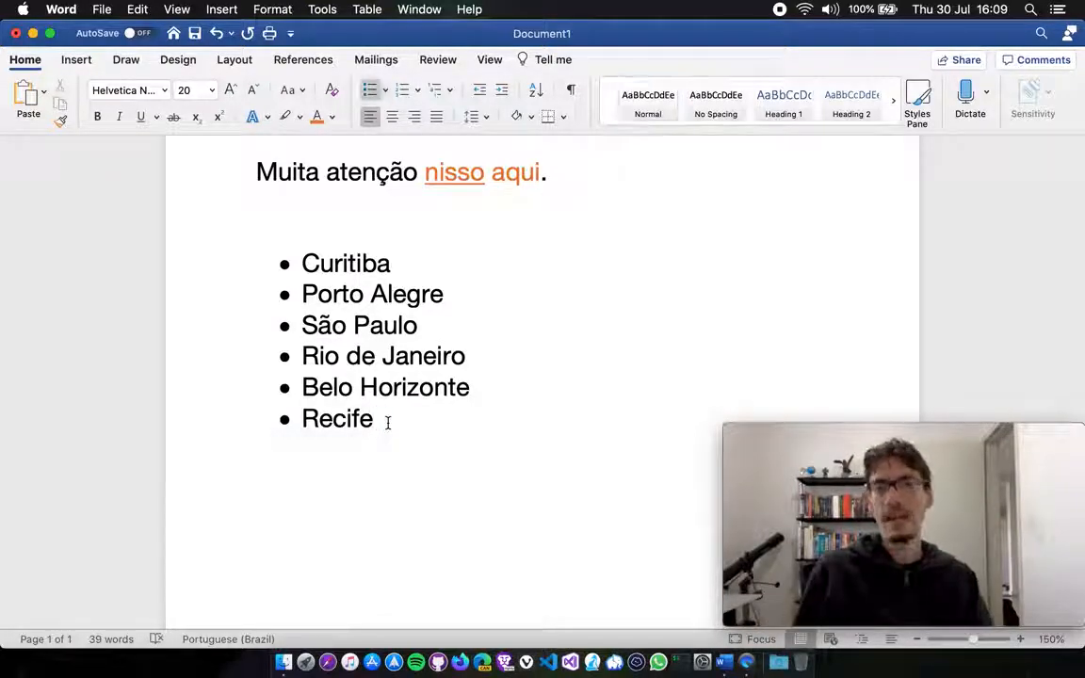
Clear the junk 'ksdjfkjdsahf' text, leaving a plain empty paragraph after the list.
key(Return)
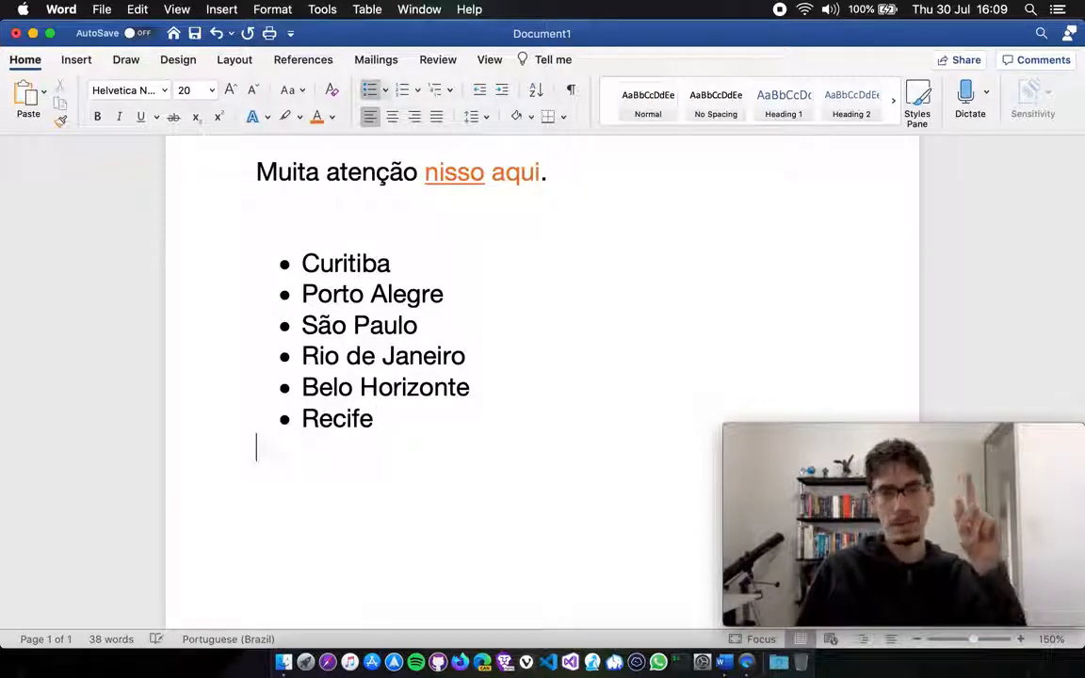
text(ksdjfkjdsahf)
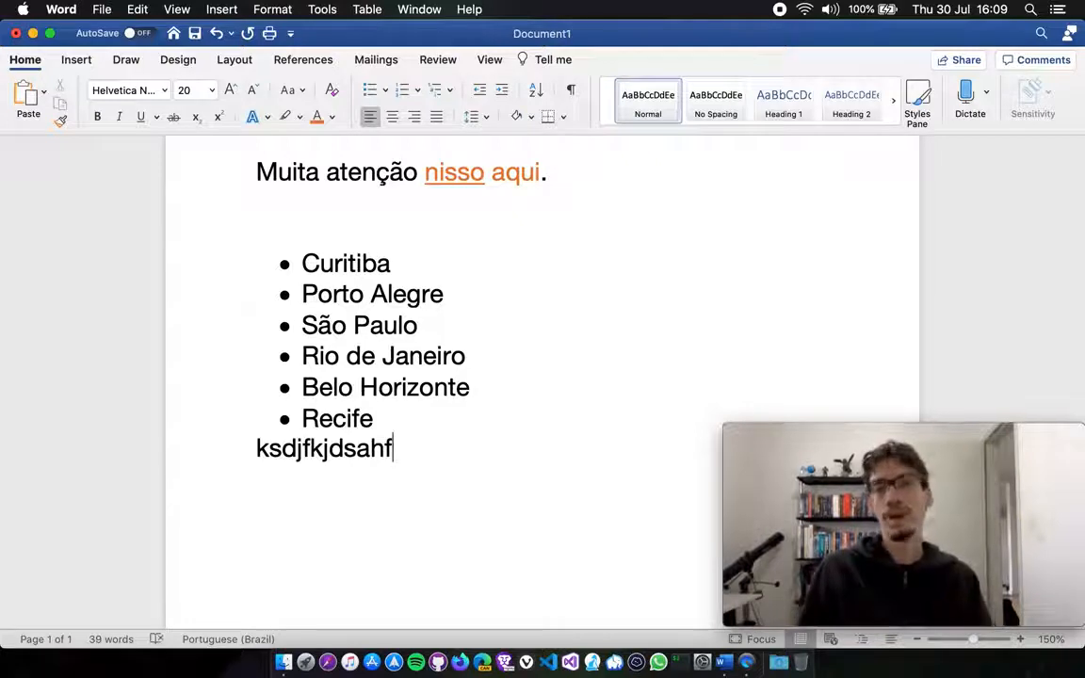
key(shift+Home)
key(BackSpace)
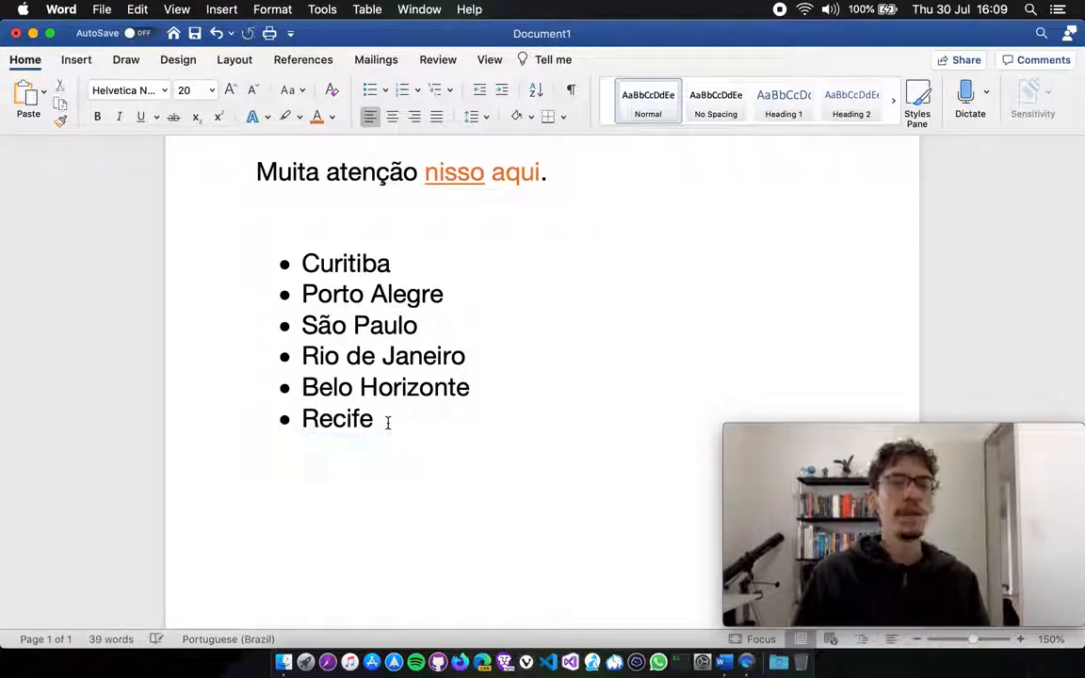
key(Return)
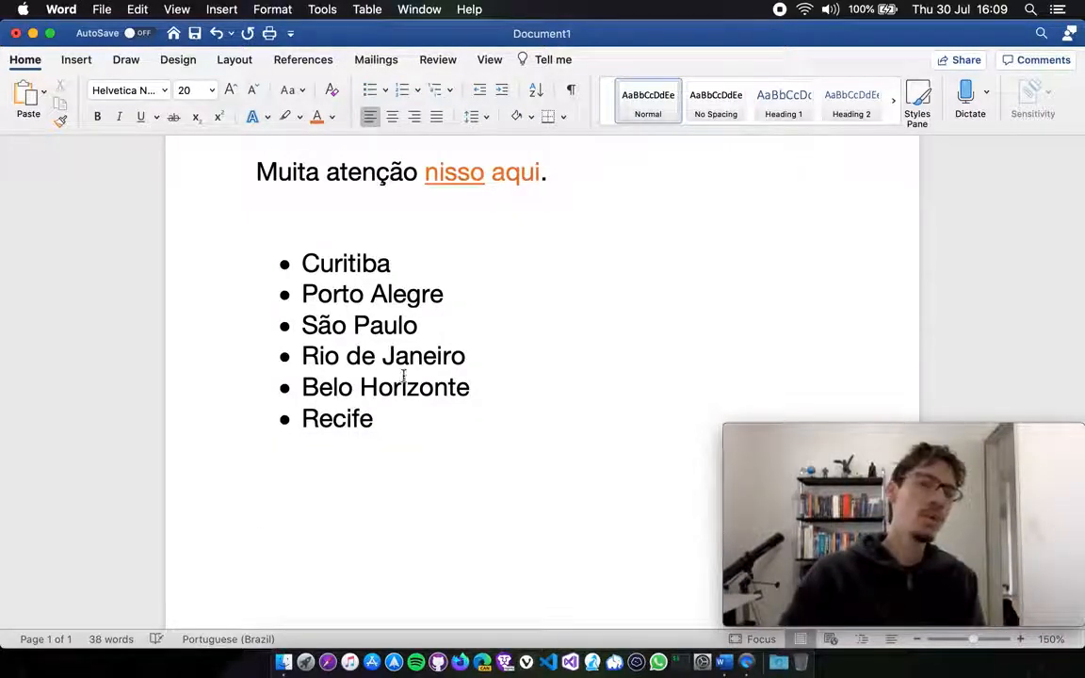
scroll(436, 380, down, 5)
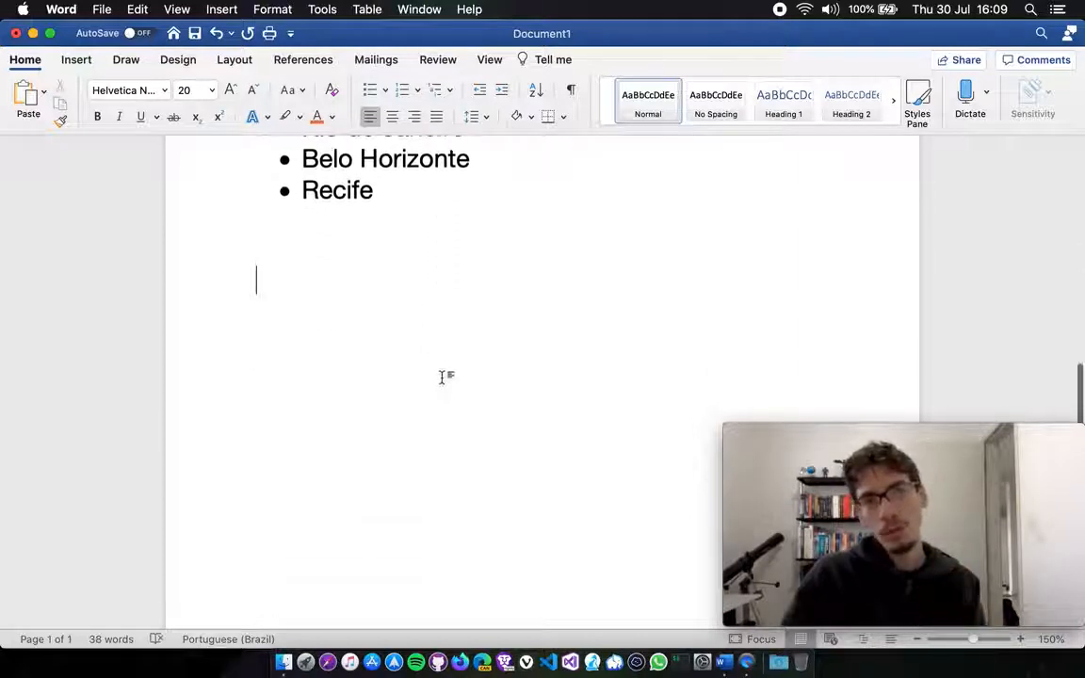
Create a numbered list: Florianópolis, Campo Grande, Brasília, Natal, Vitória.
scroll(455, 244, up, 2)
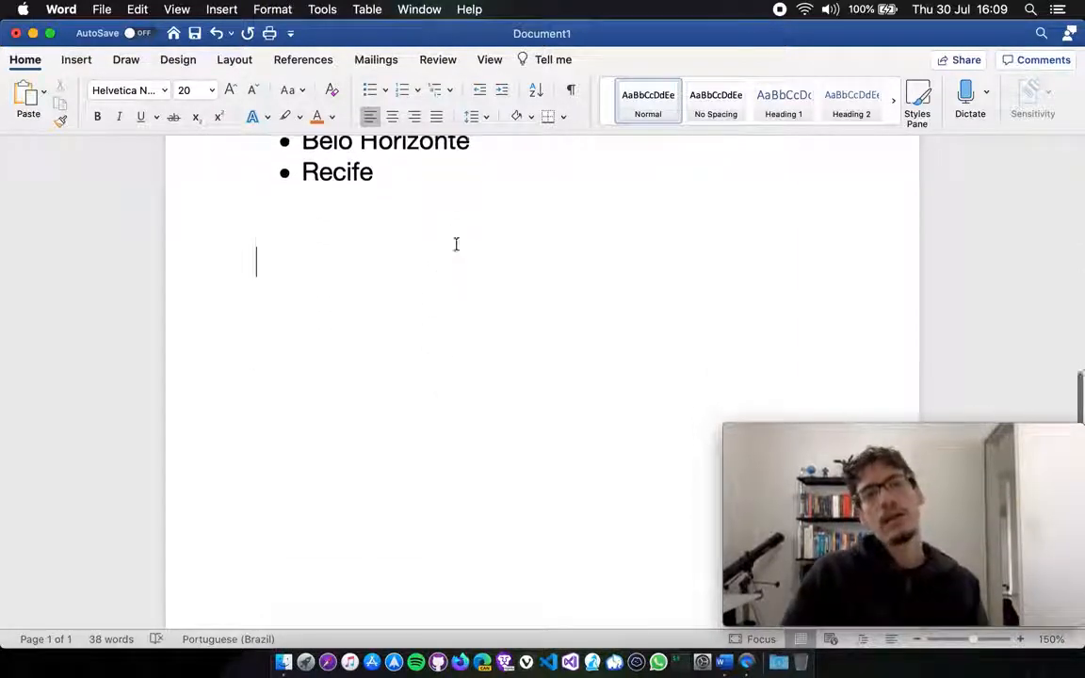
click(399, 96)
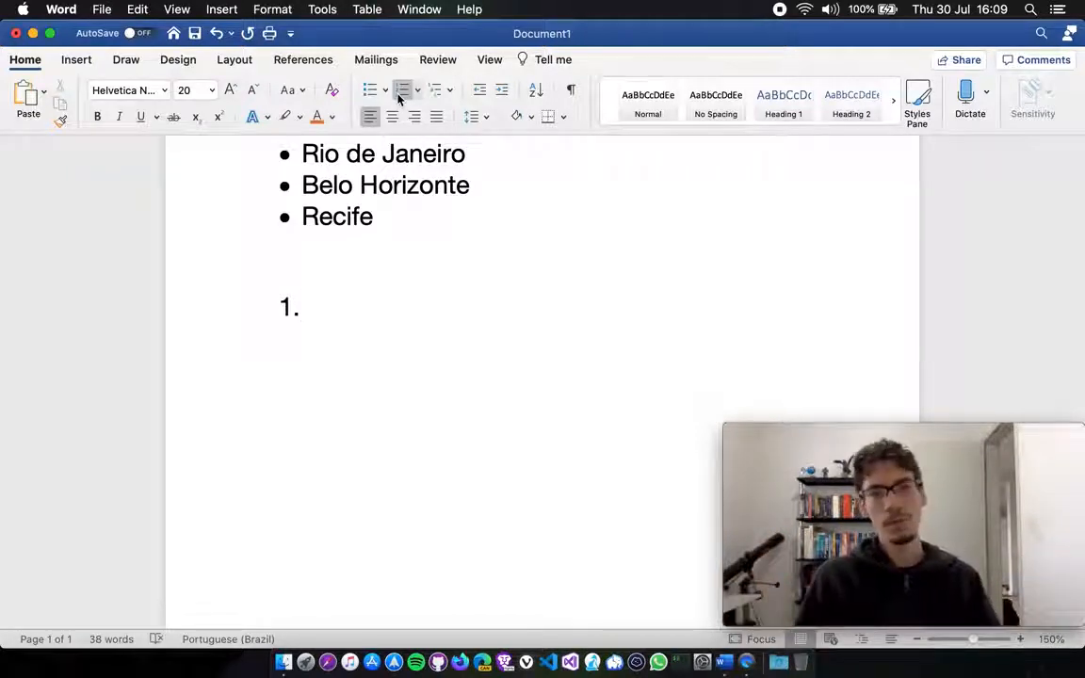
text(Florianópolis)
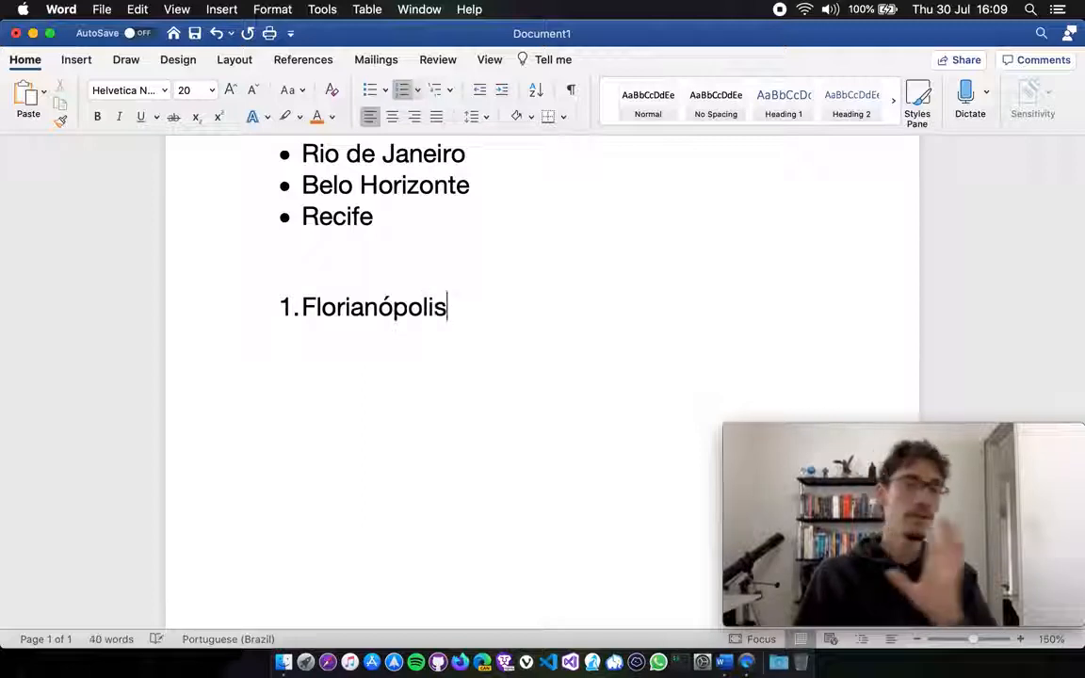
key(Return)
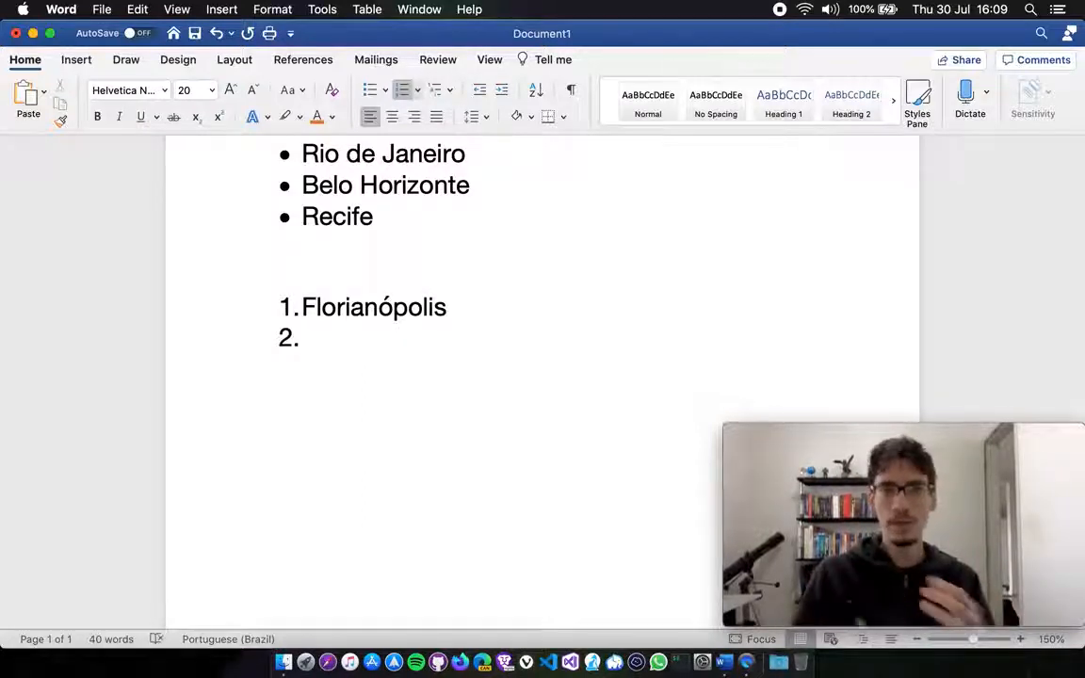
text(Campo Grande)
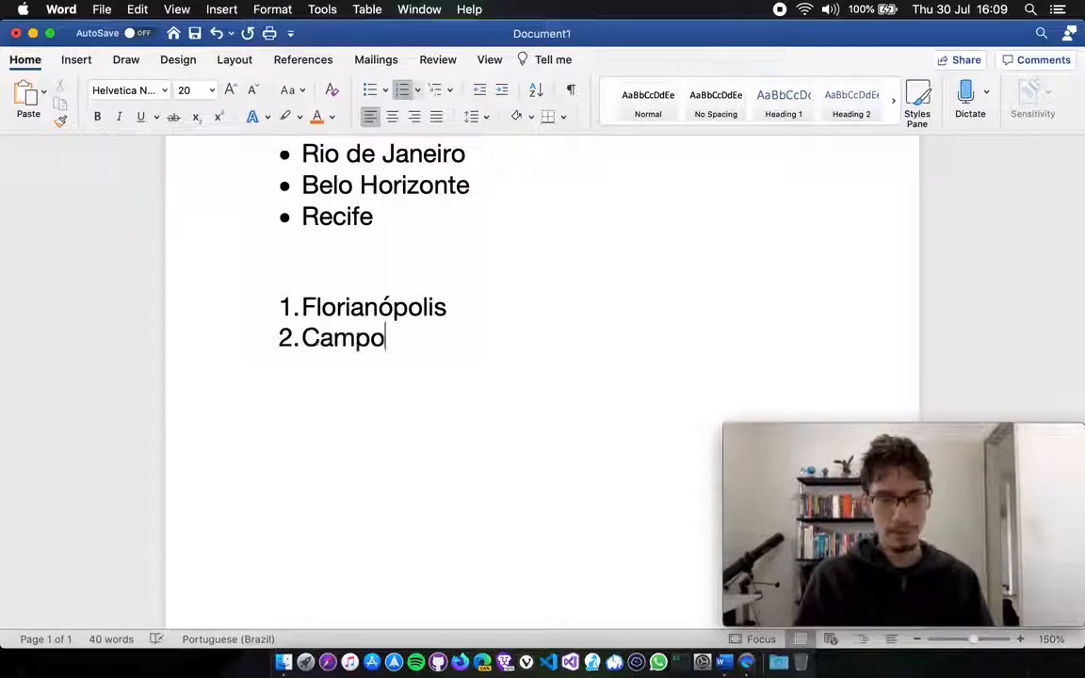
key(Return)
text(Brasíl)
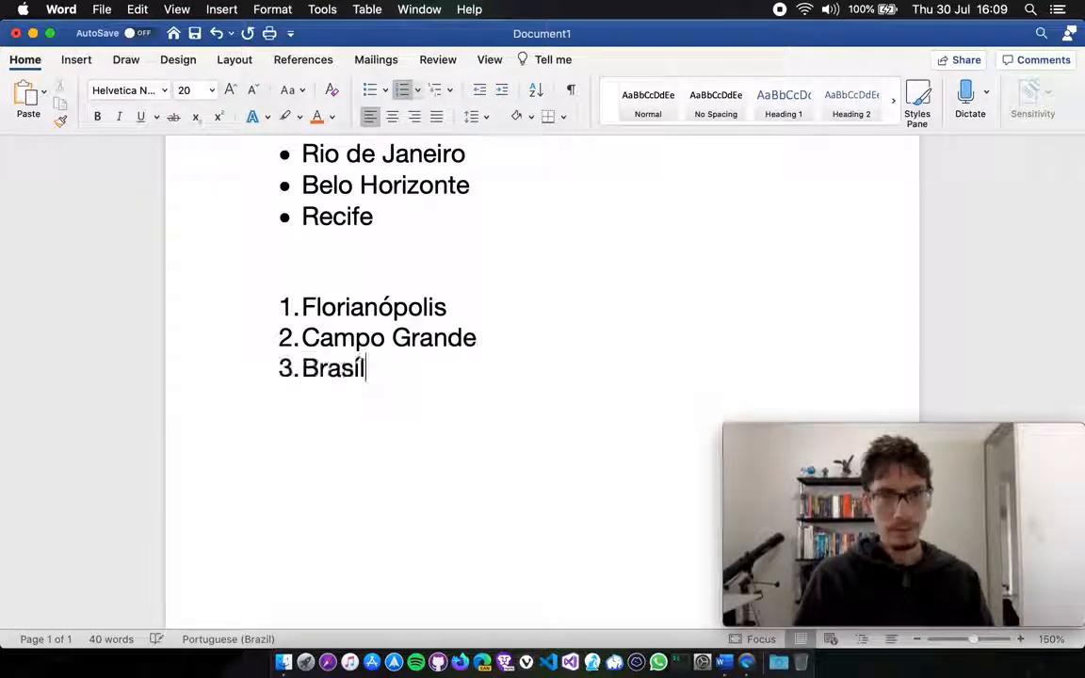
text(ia)
key(Return)
text(Natal)
key(Return)
text(Vi)
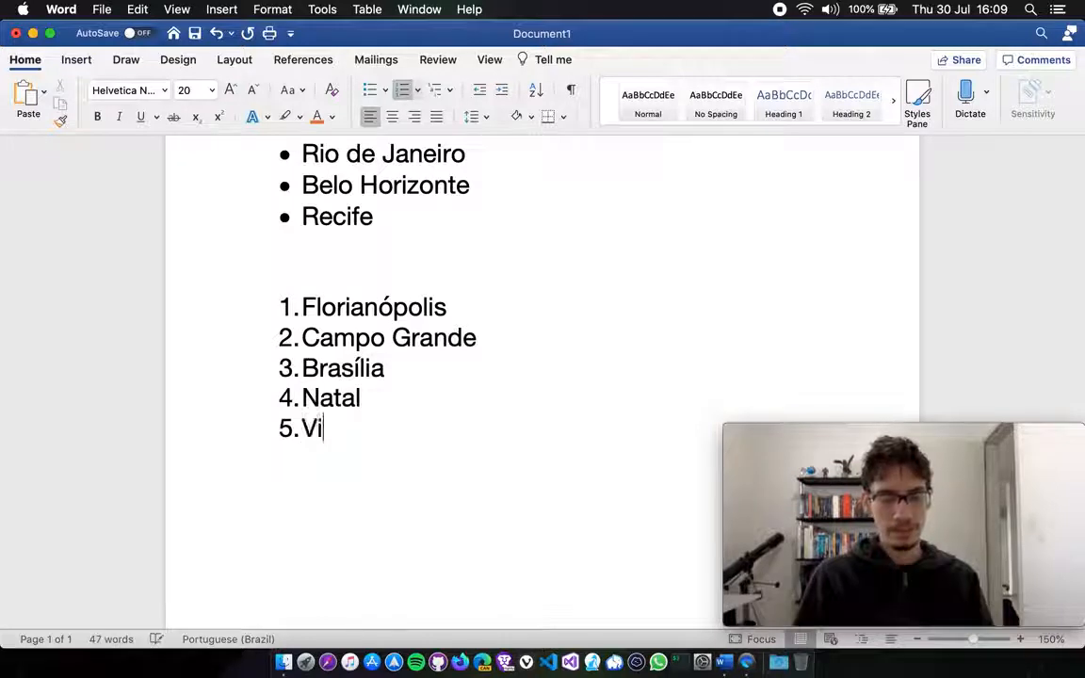
text(tória)
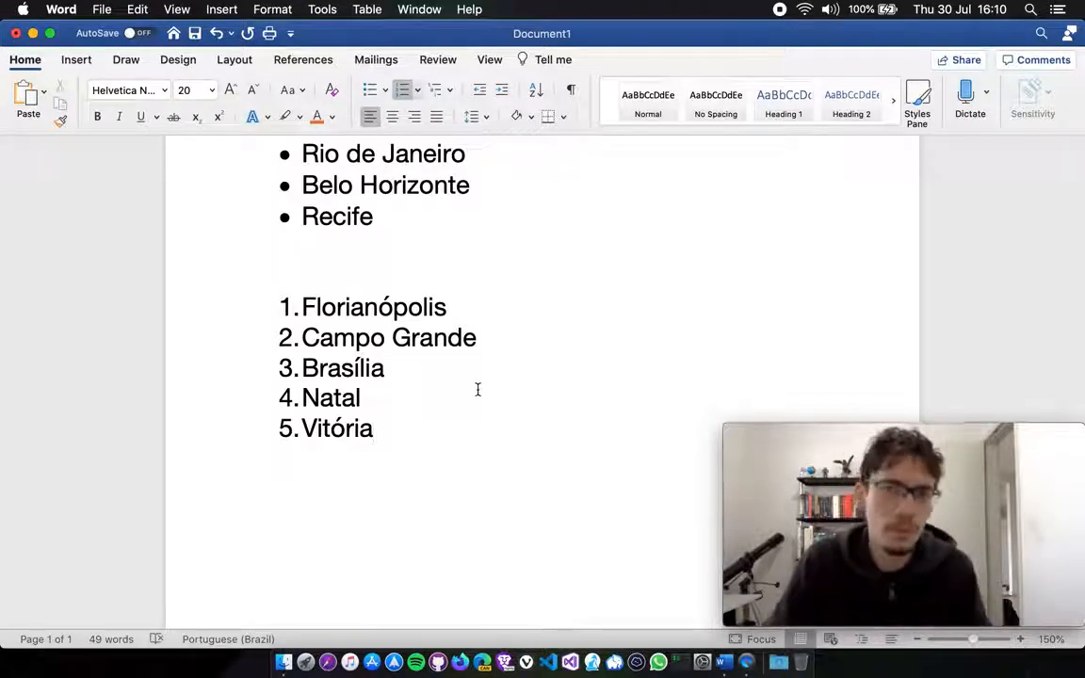
End the numbered list after Vitória with a plain empty line below.
scroll(477, 388, up, 5)
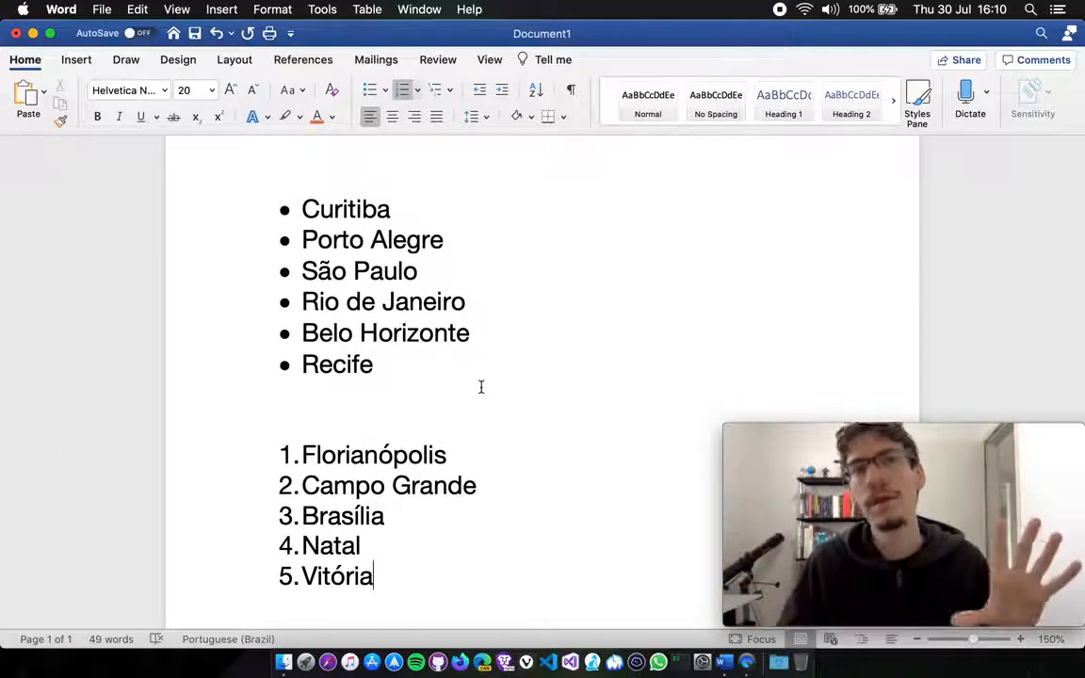
drag(382, 376, 298, 205)
click(402, 358)
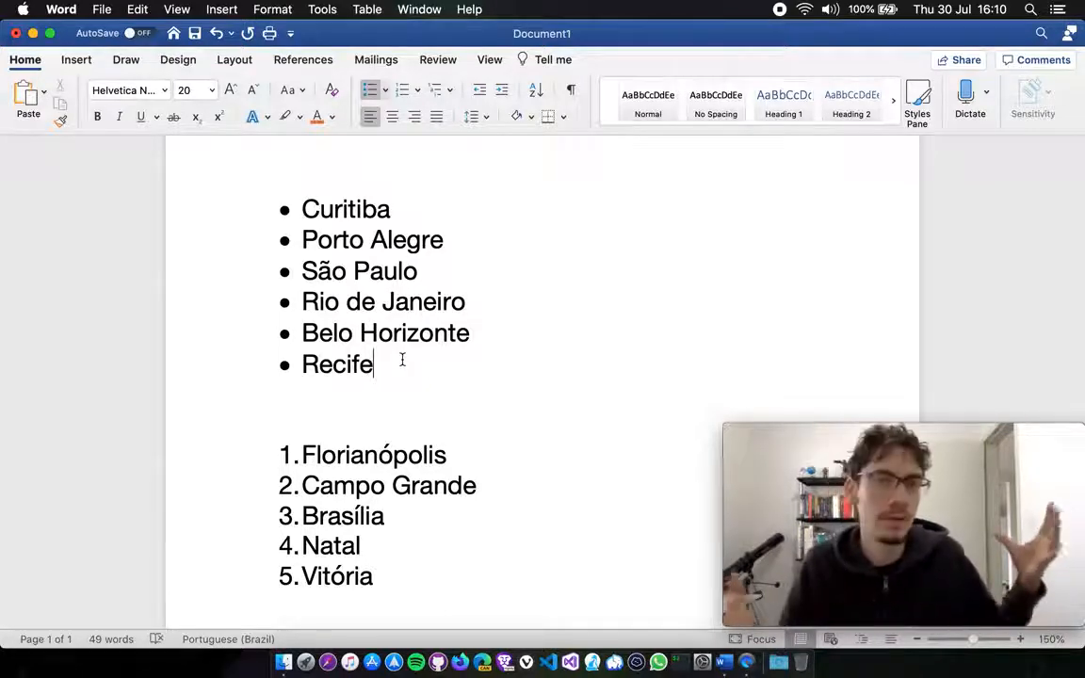
scroll(400, 362, down, 3)
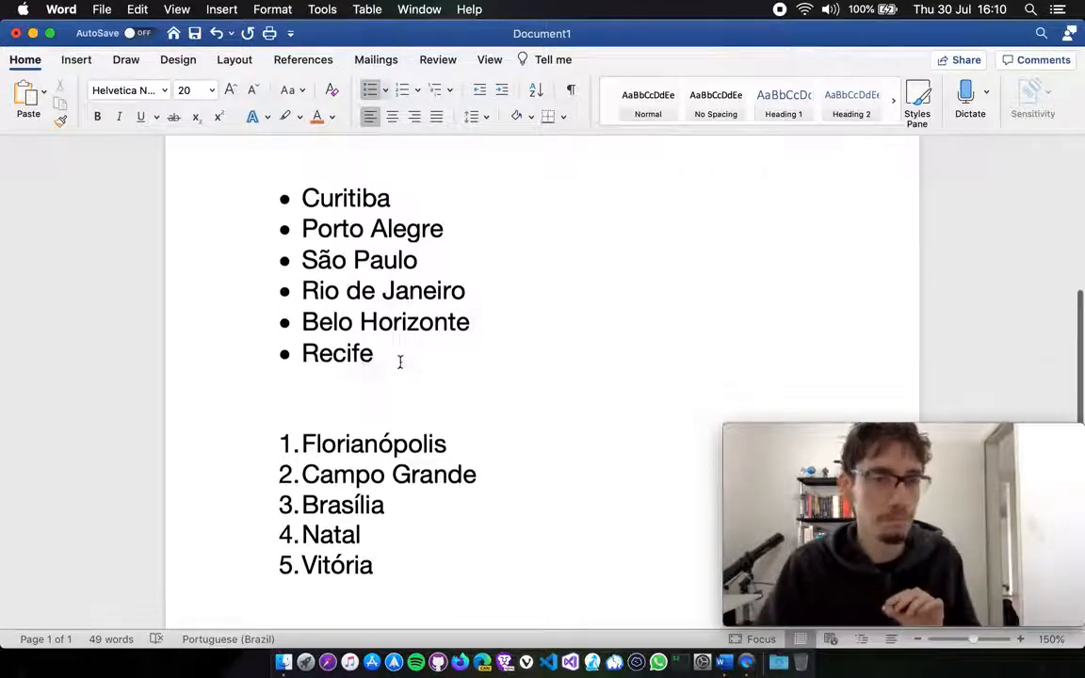
click(381, 459)
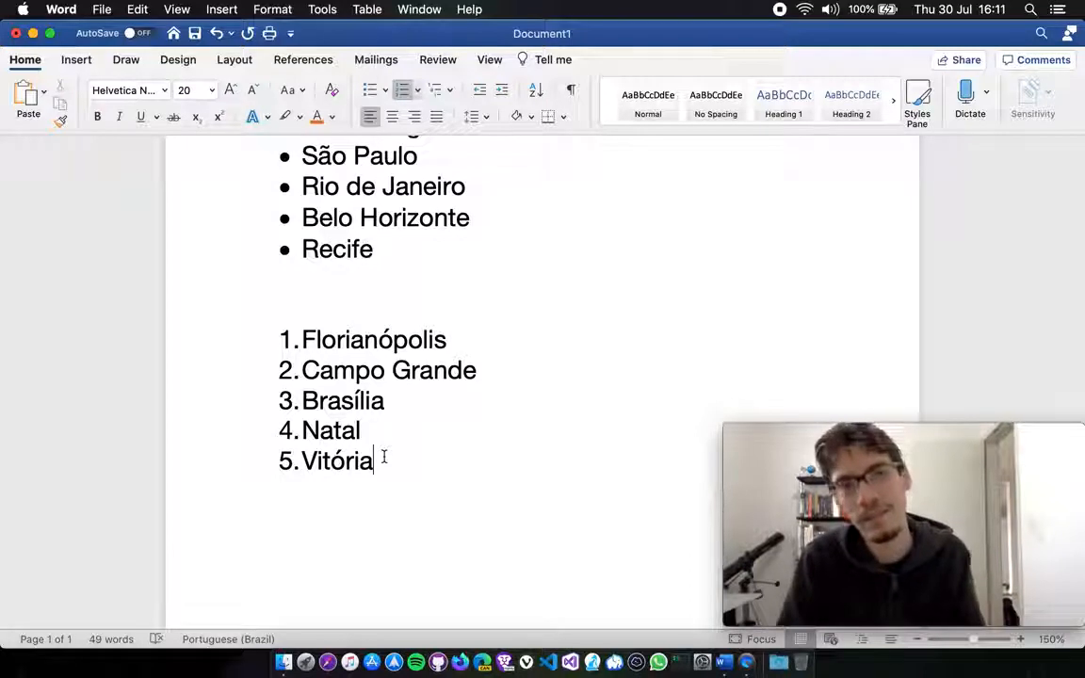
key(Return)
key(Return)
key(Return)
key(Return)
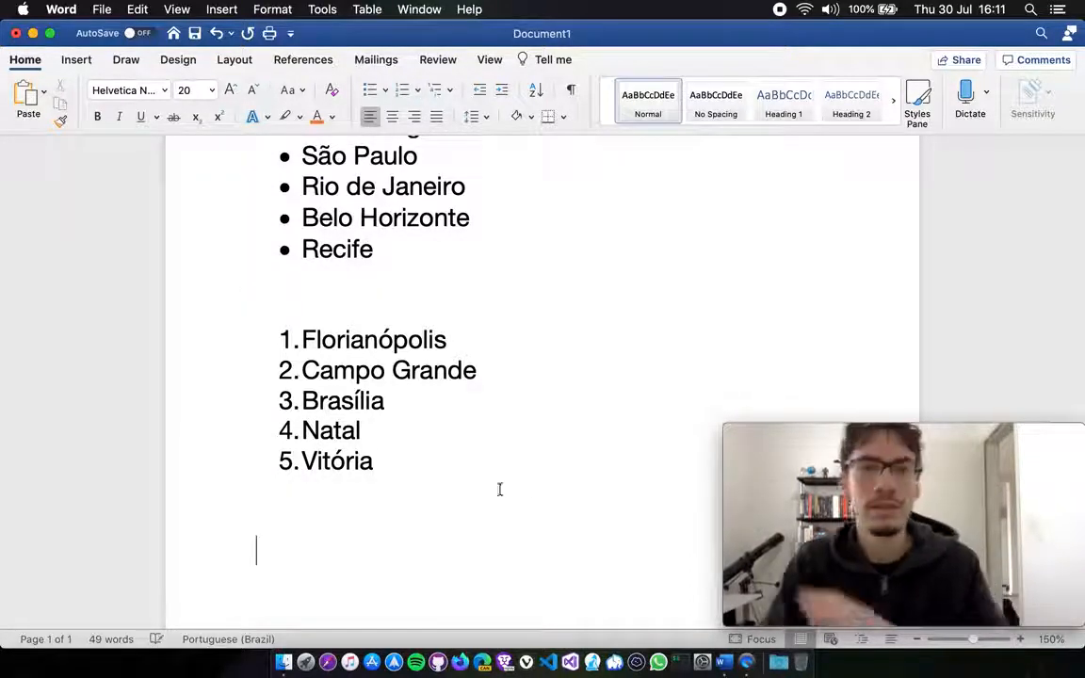
scroll(576, 405, down, 3)
scroll(563, 432, down, 1)
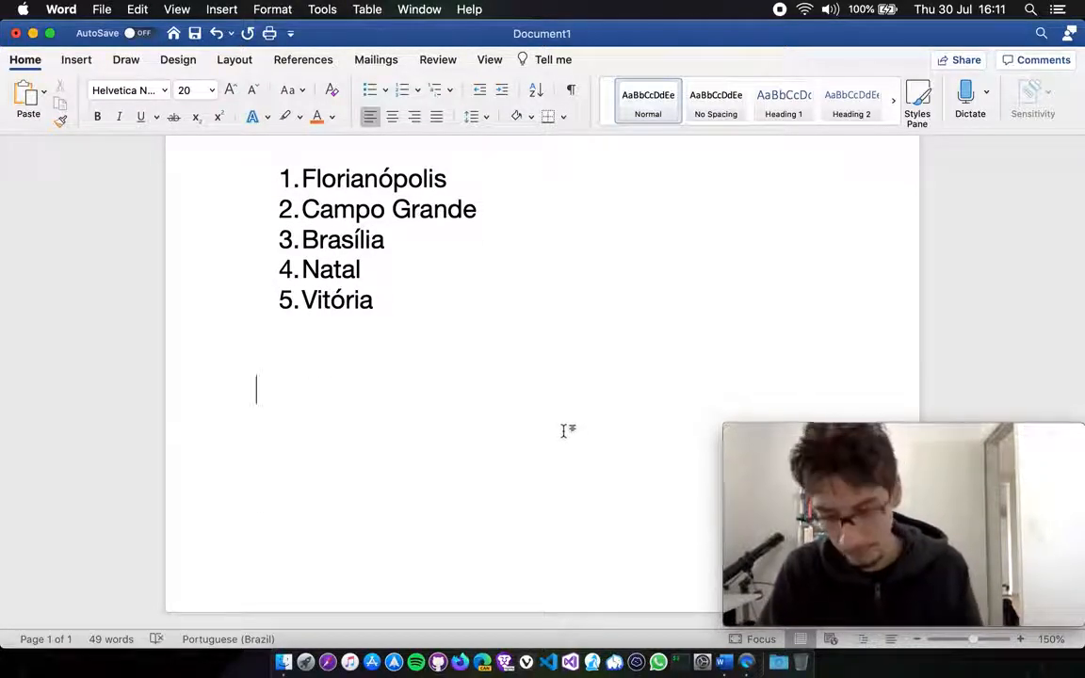
On page 2, write 'Texto normal' and 'Texto centralizado' on two lines.
key(Return)
key(Return)
scroll(559, 428, down, 5)
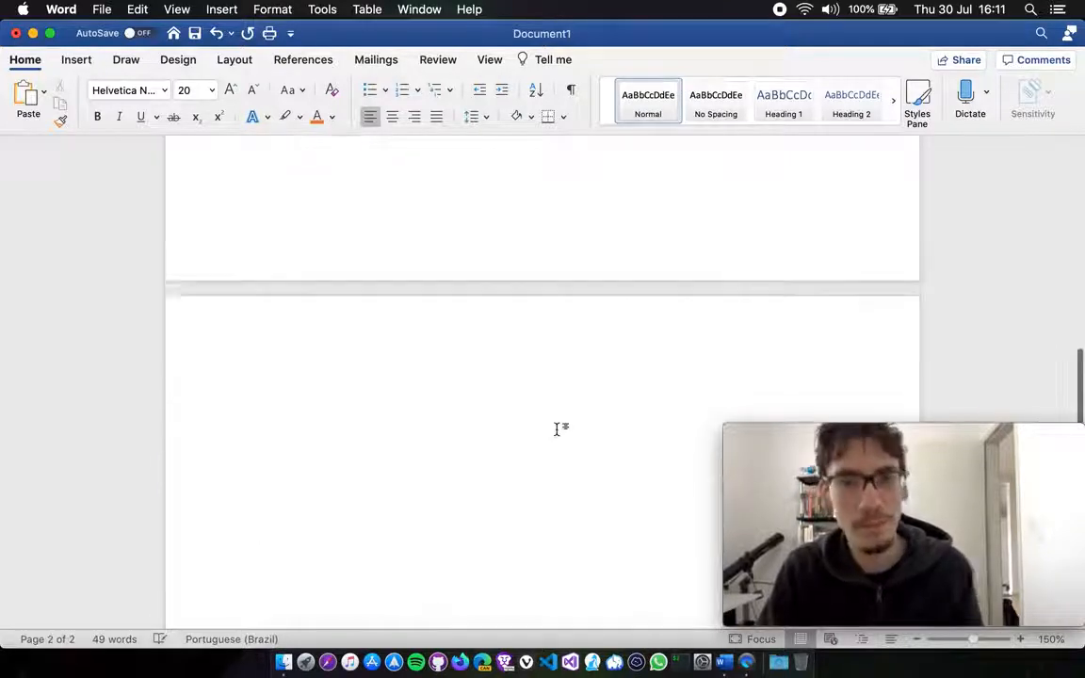
scroll(559, 429, down, 1)
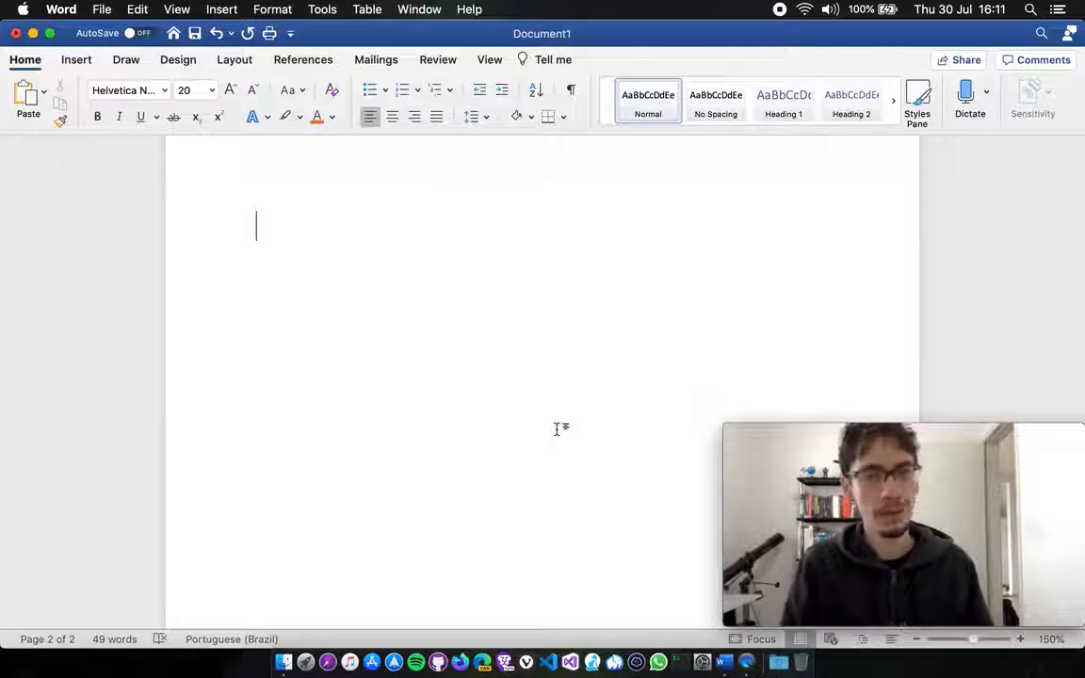
text(Texto )
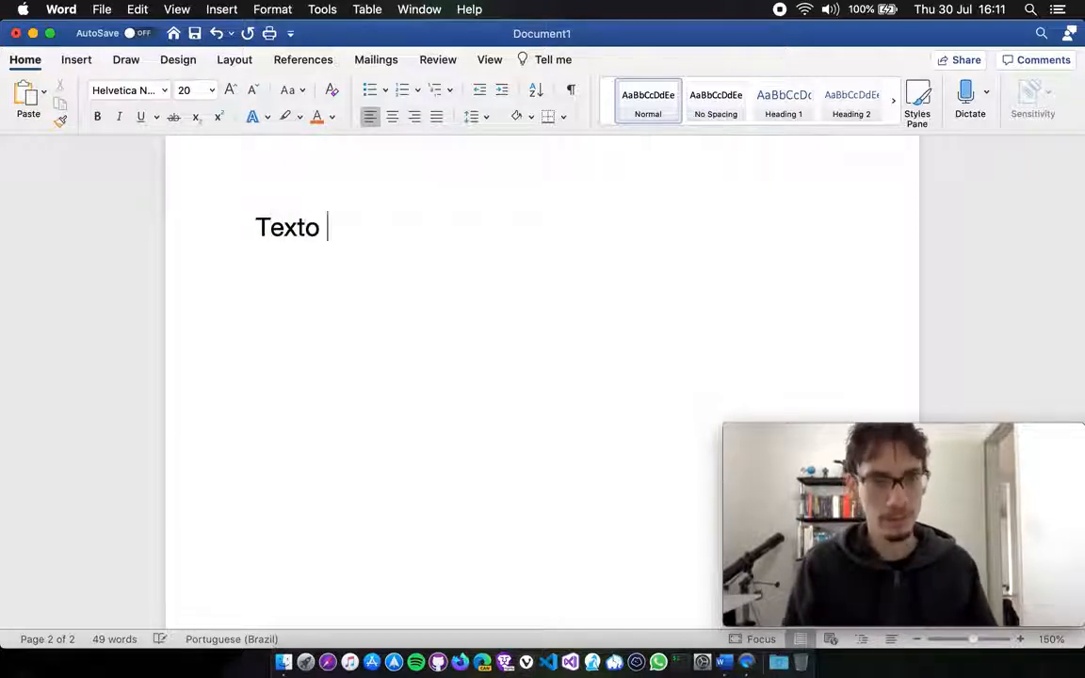
text(normal)
key(Return)
text(Te)
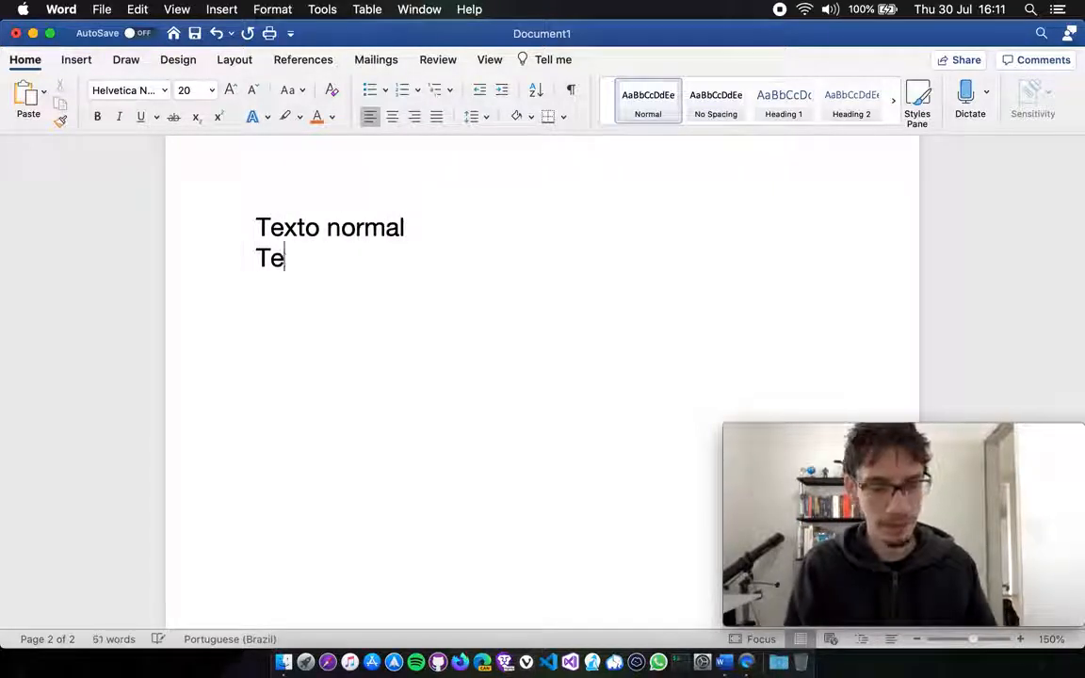
text(xto centralizado)
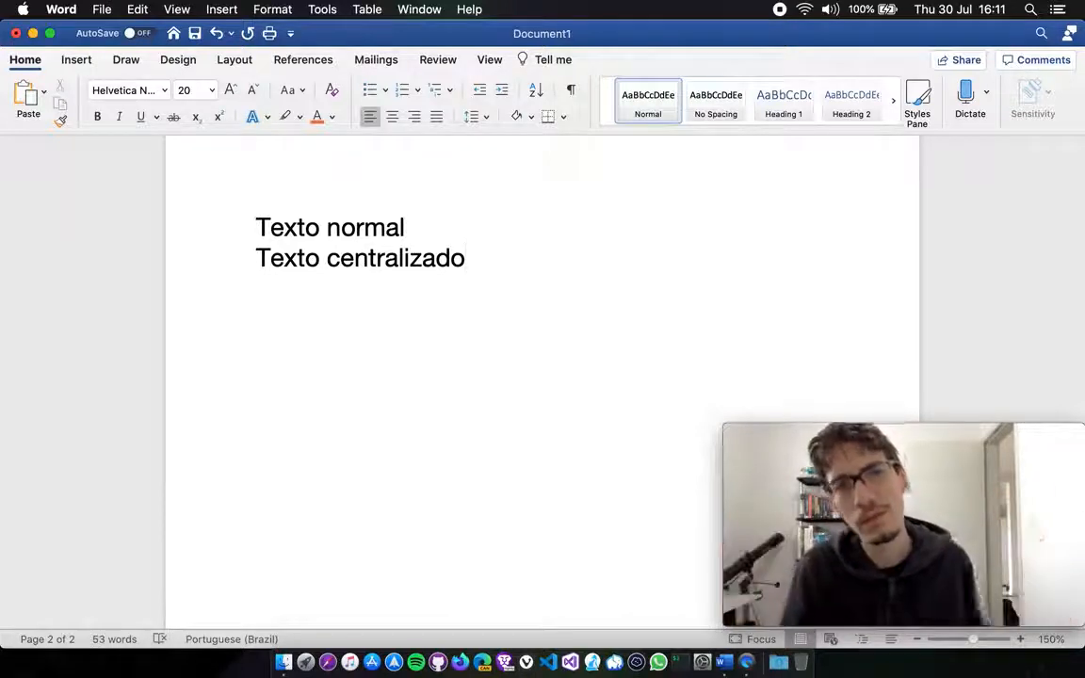
key(Home)
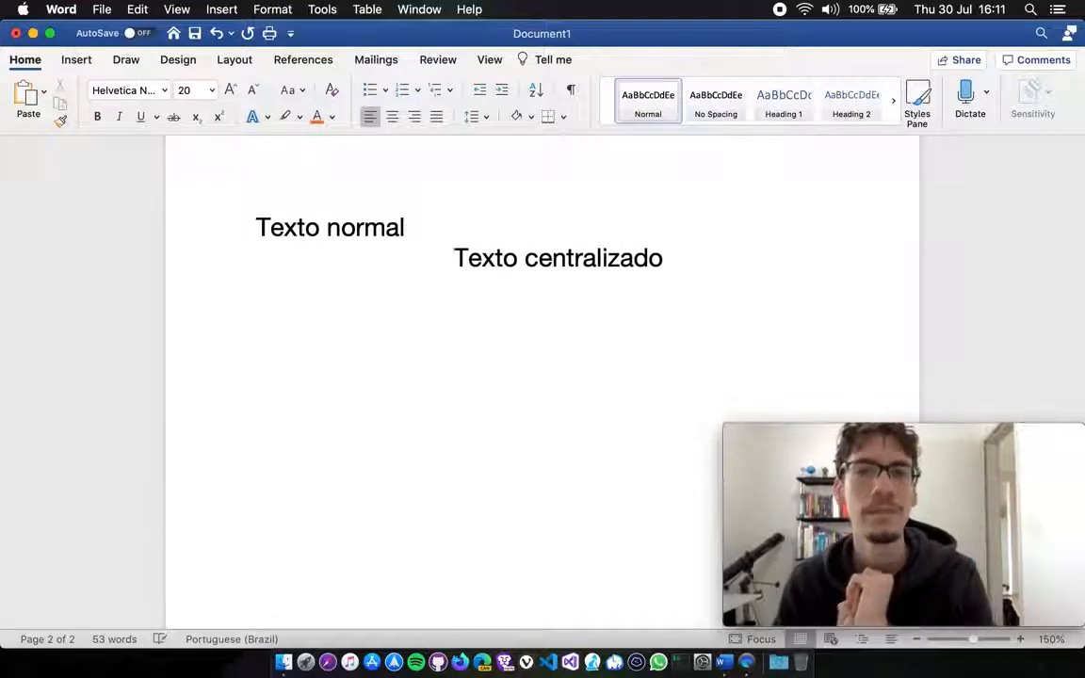
Shift the indented line back a space and add 'master blaster' to it.
key(BackSpace)
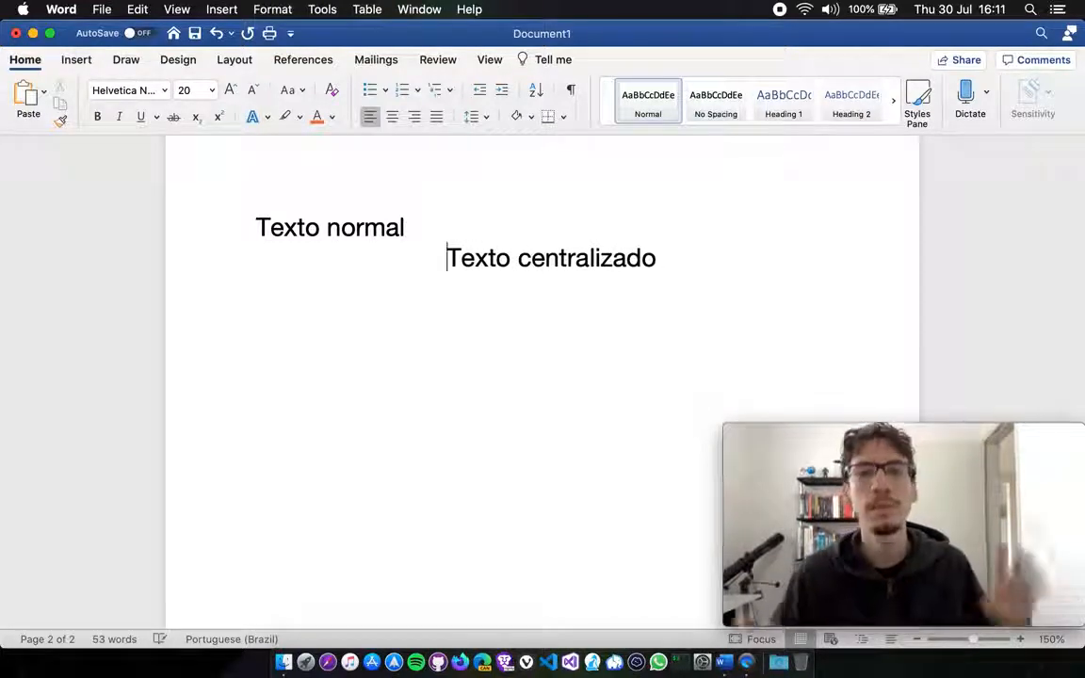
drag(657, 258, 478, 265)
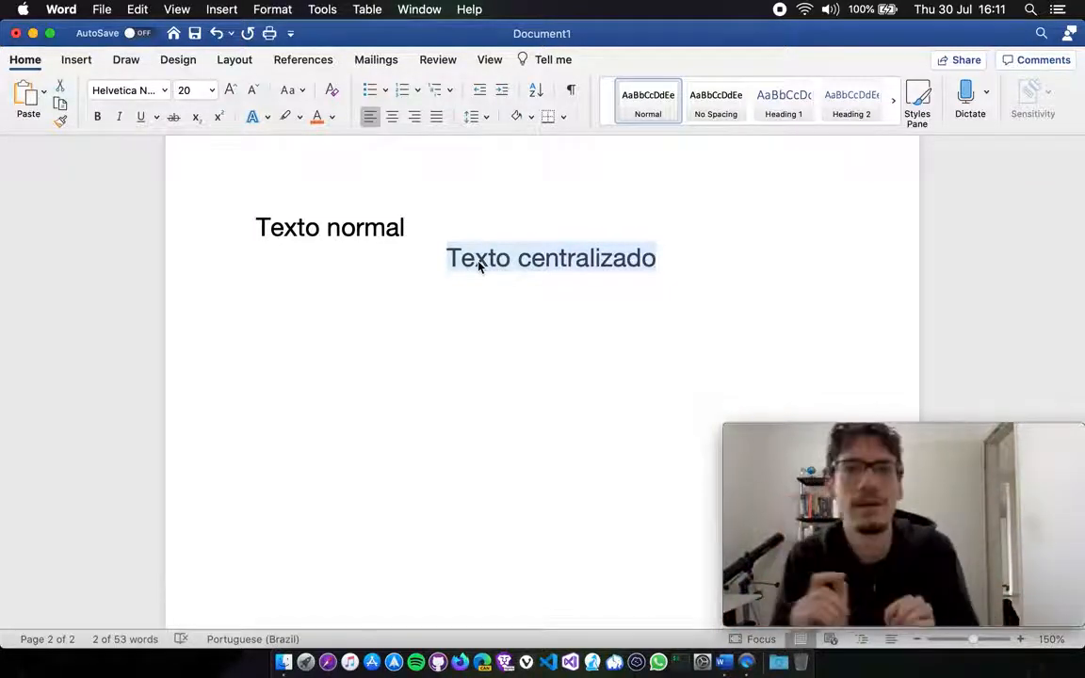
click(619, 261)
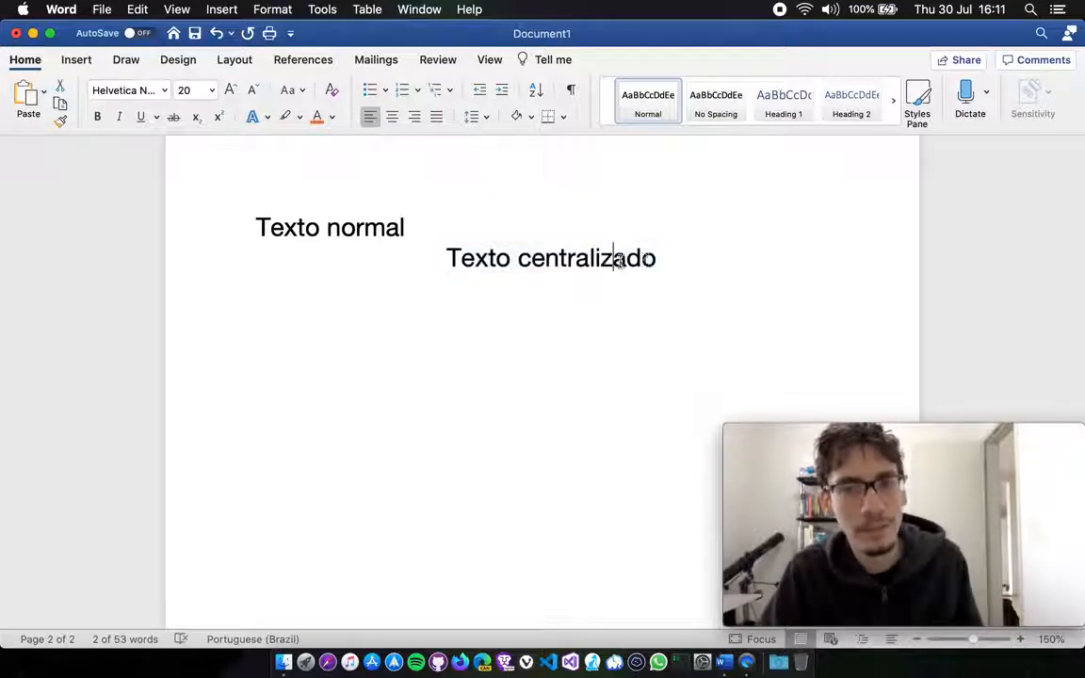
click(648, 259)
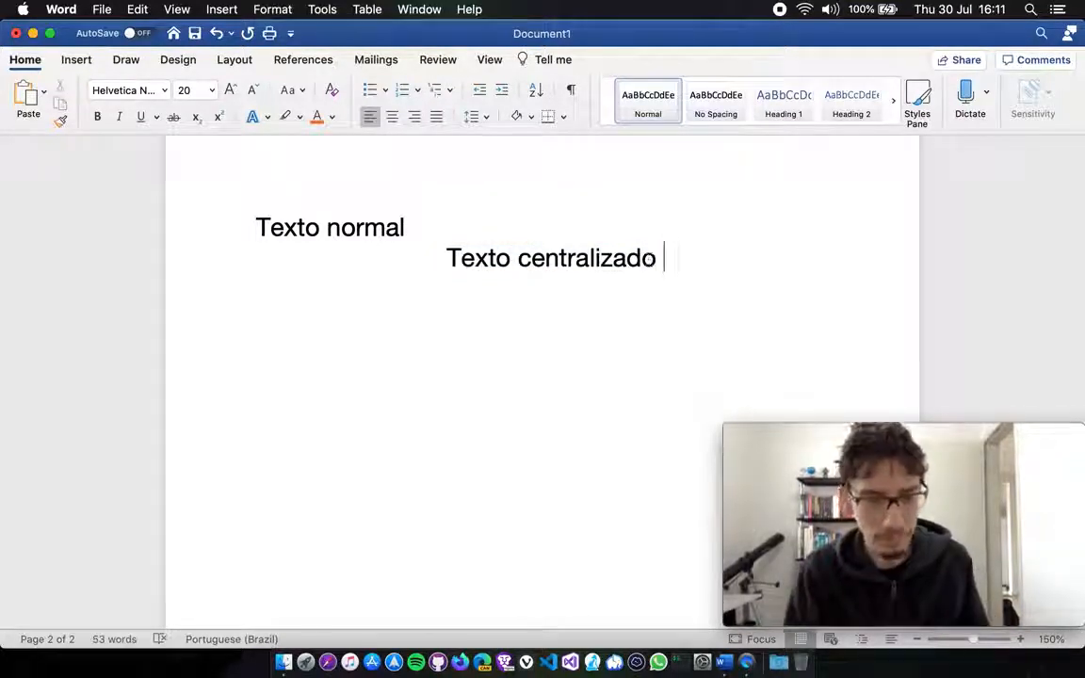
text(master blaster)
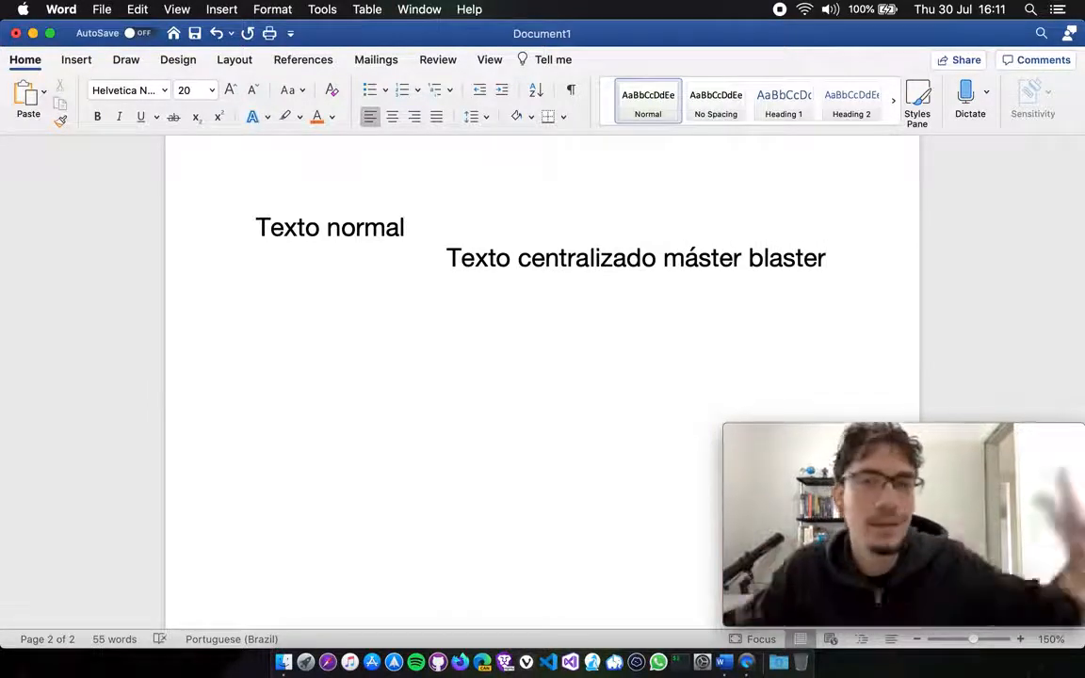
Remove the leading spaces and delete the whole 'Texto centralizado' line.
click(439, 258)
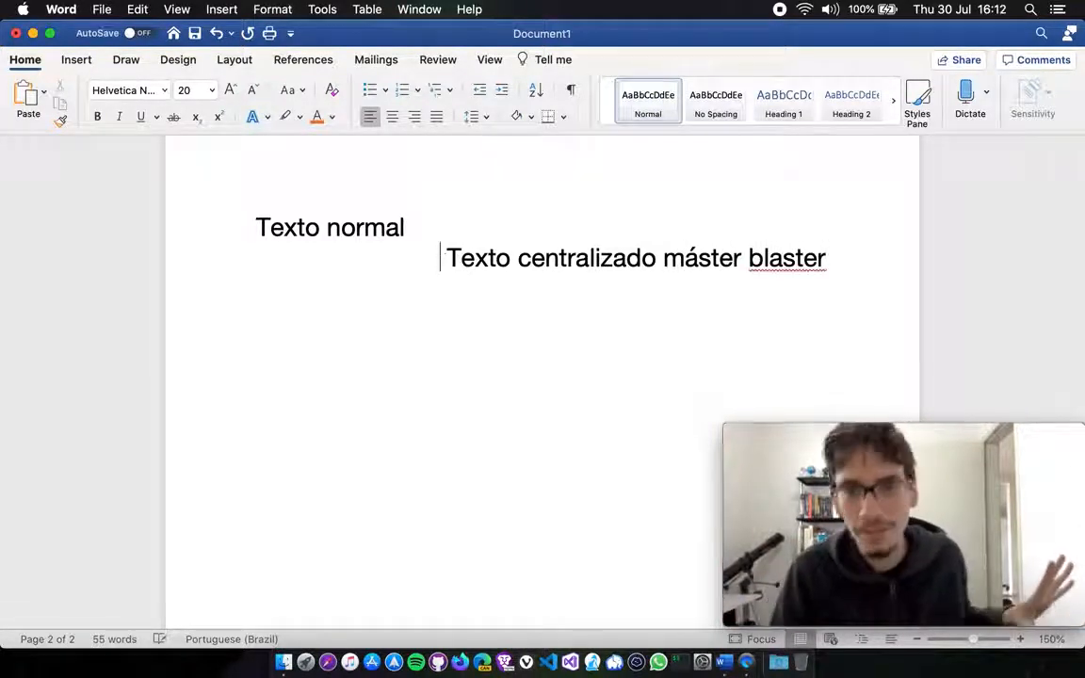
key(BackSpace)
key(BackSpace)
key(BackSpace)
key(BackSpace)
key(super+Right)
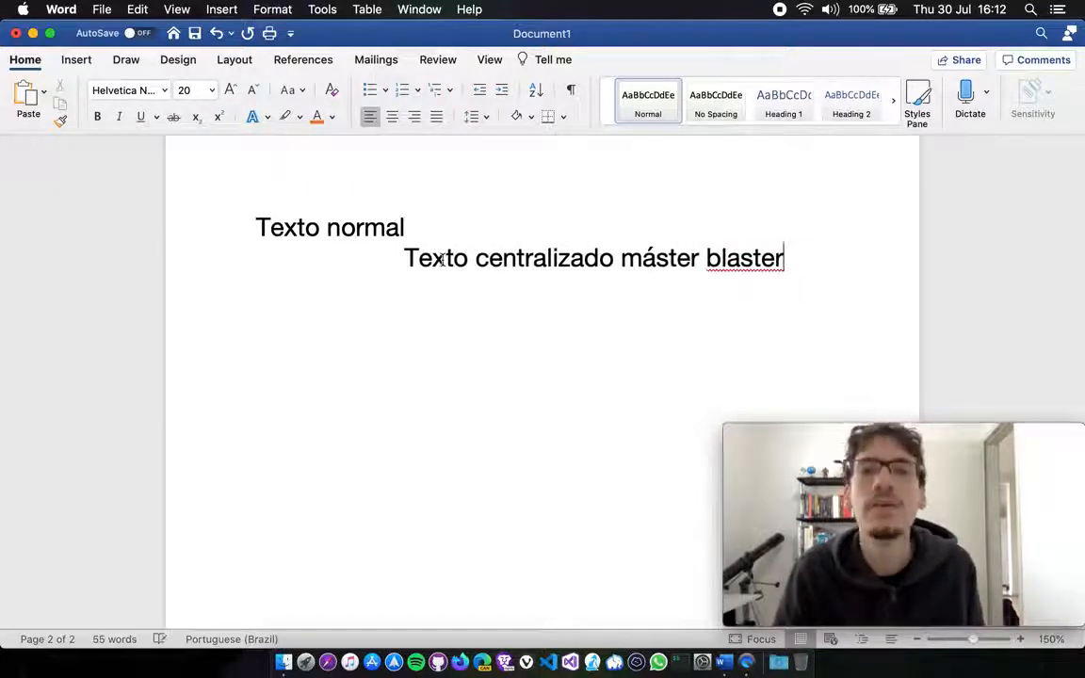
key(shift+super+Left)
key(BackSpace)
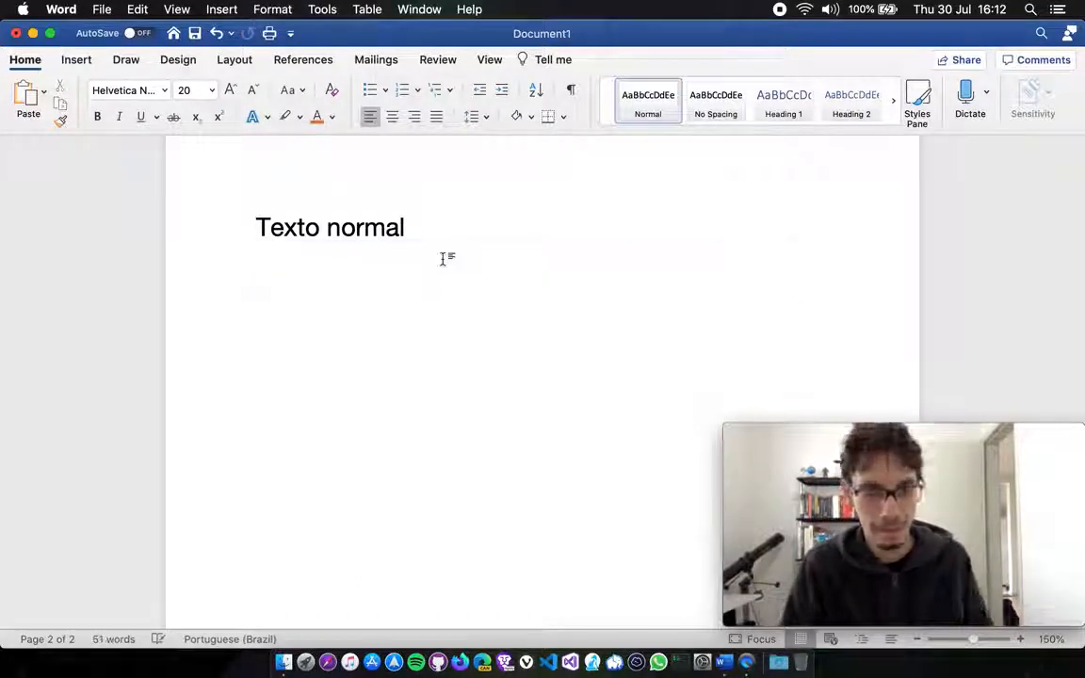
Write 'Texto centralizado' under 'Texto normal', correcting a typo, and select the line.
text(Texto en)
key(BackSpace)
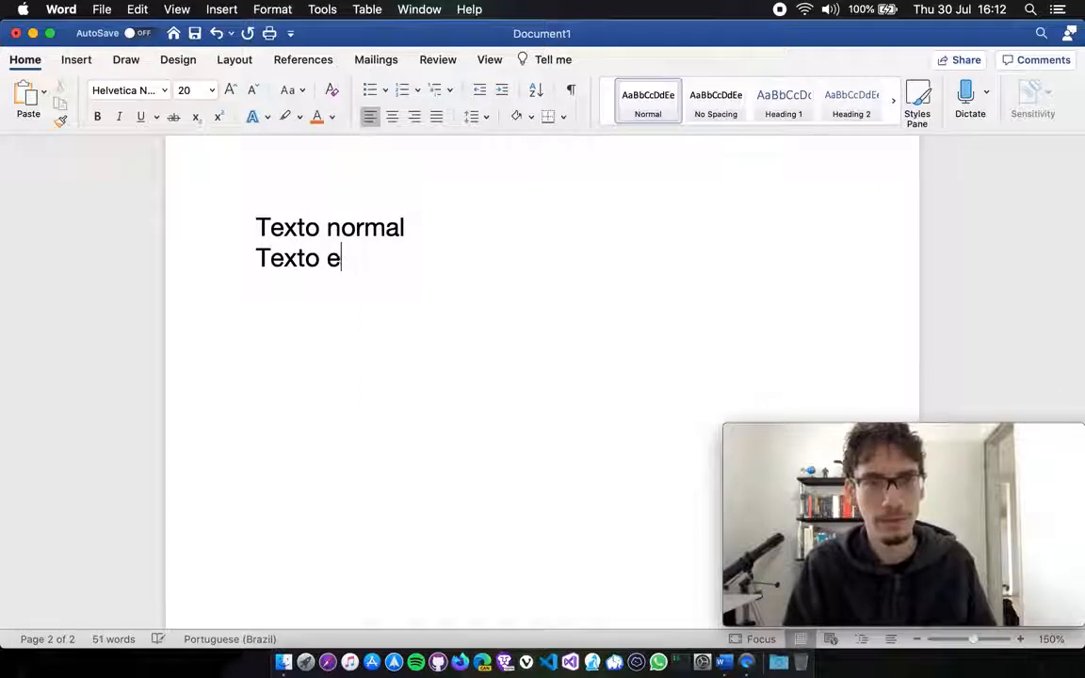
key(BackSpace)
text(centralizado)
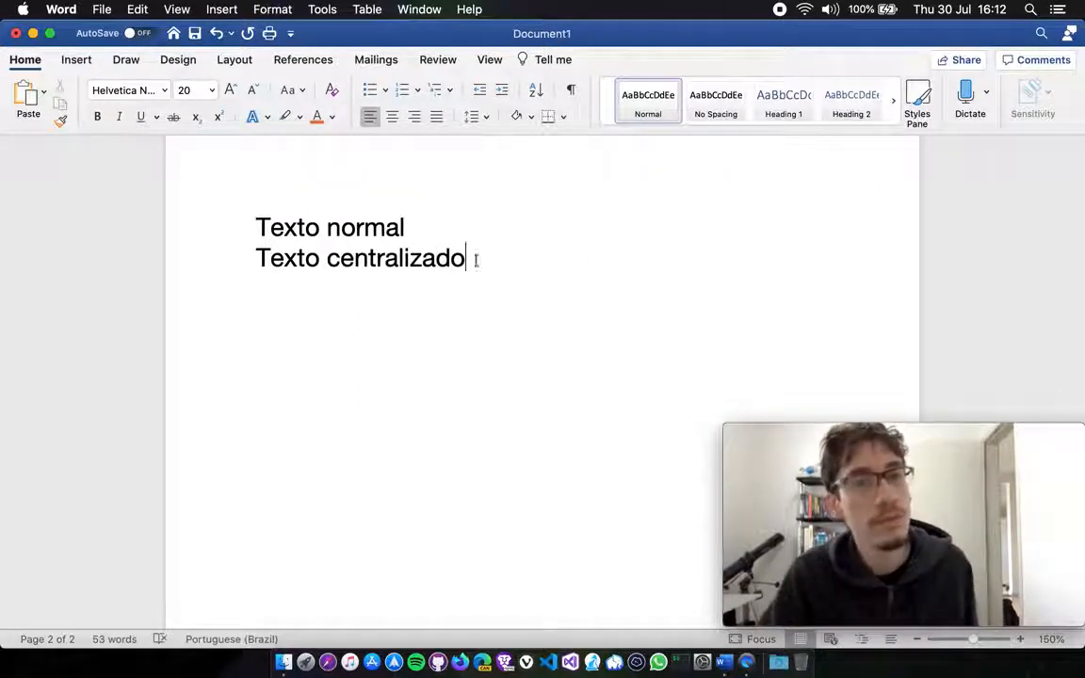
drag(475, 259, 302, 257)
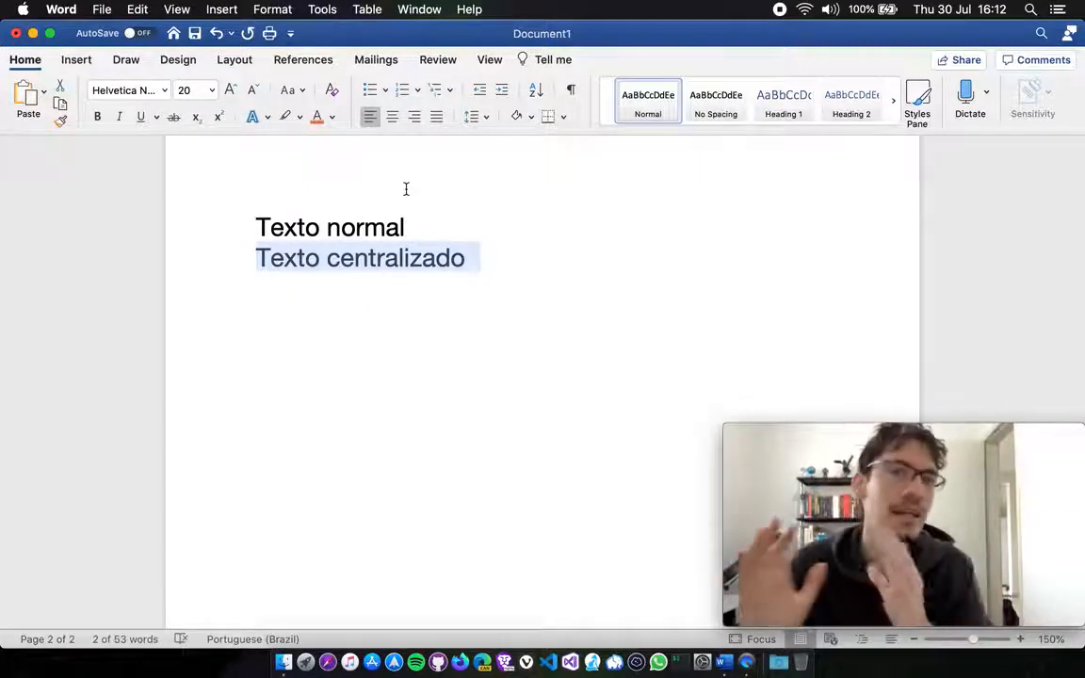
Centre the 'Texto centralizado' line and append 'master blaster' to it.
click(392, 117)
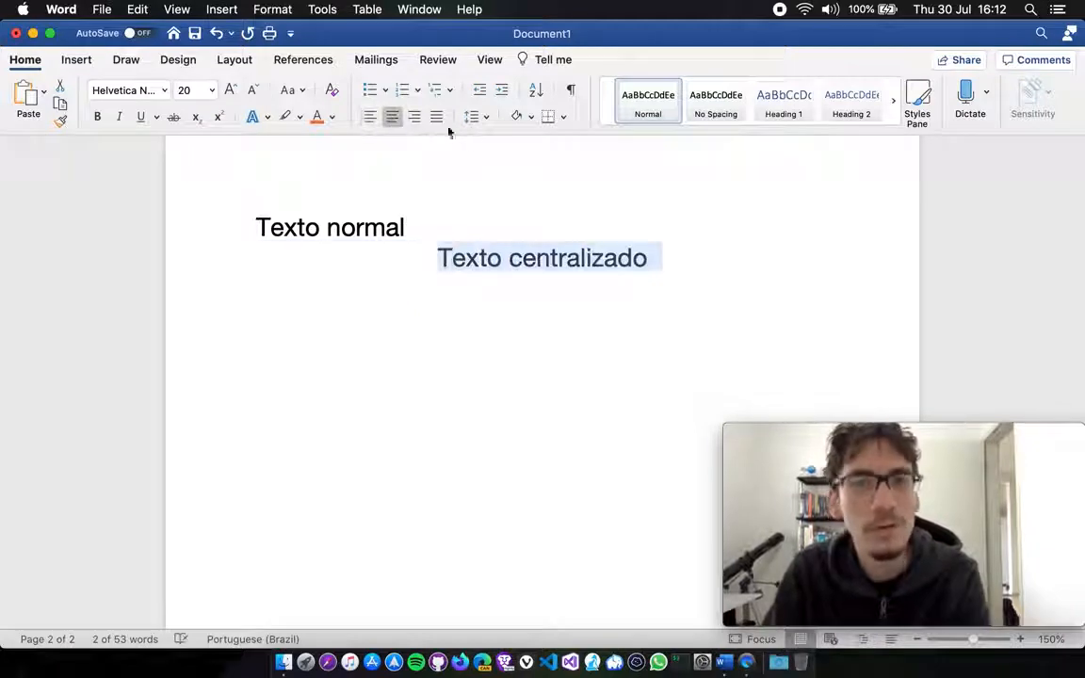
click(648, 263)
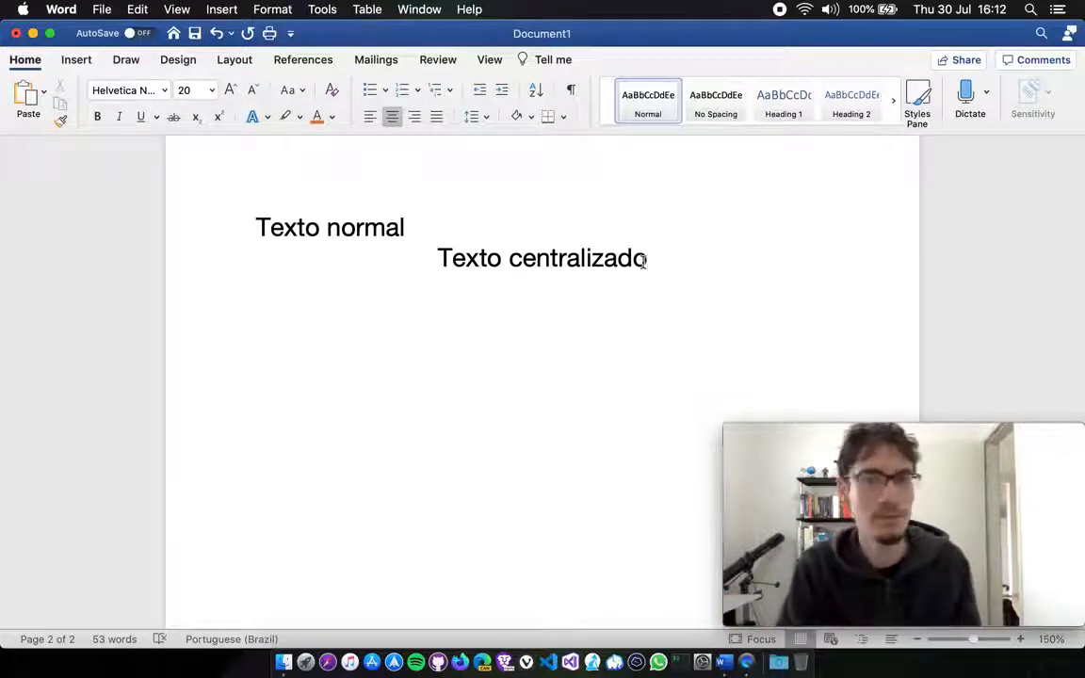
text(mas)
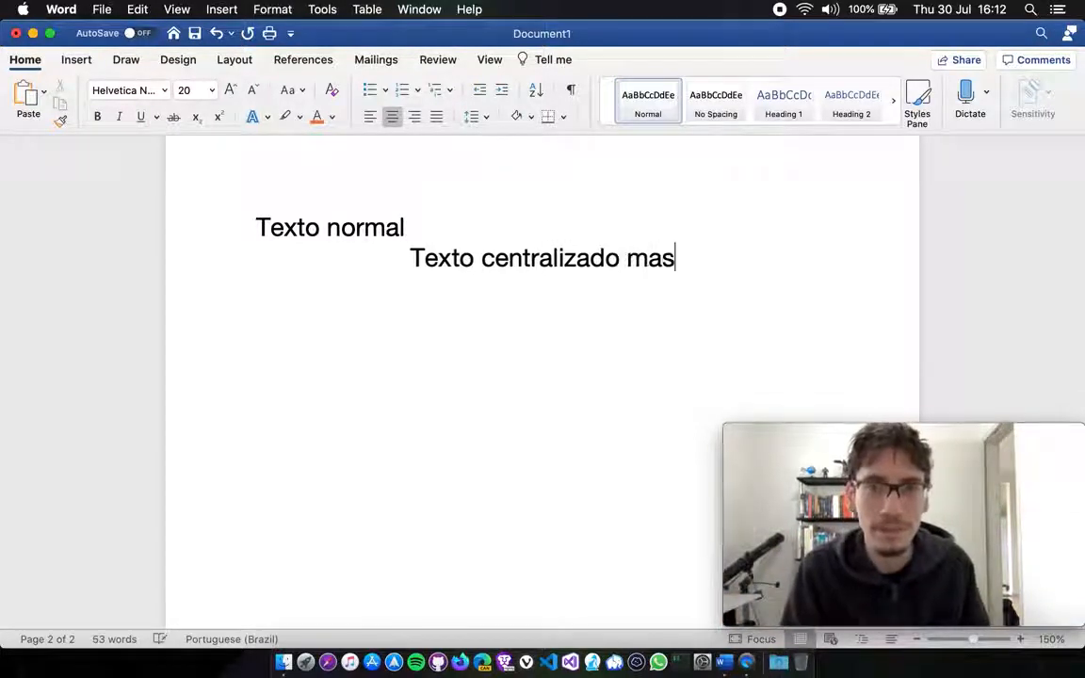
key(BackSpace)
key(BackSpace)
text(áster )
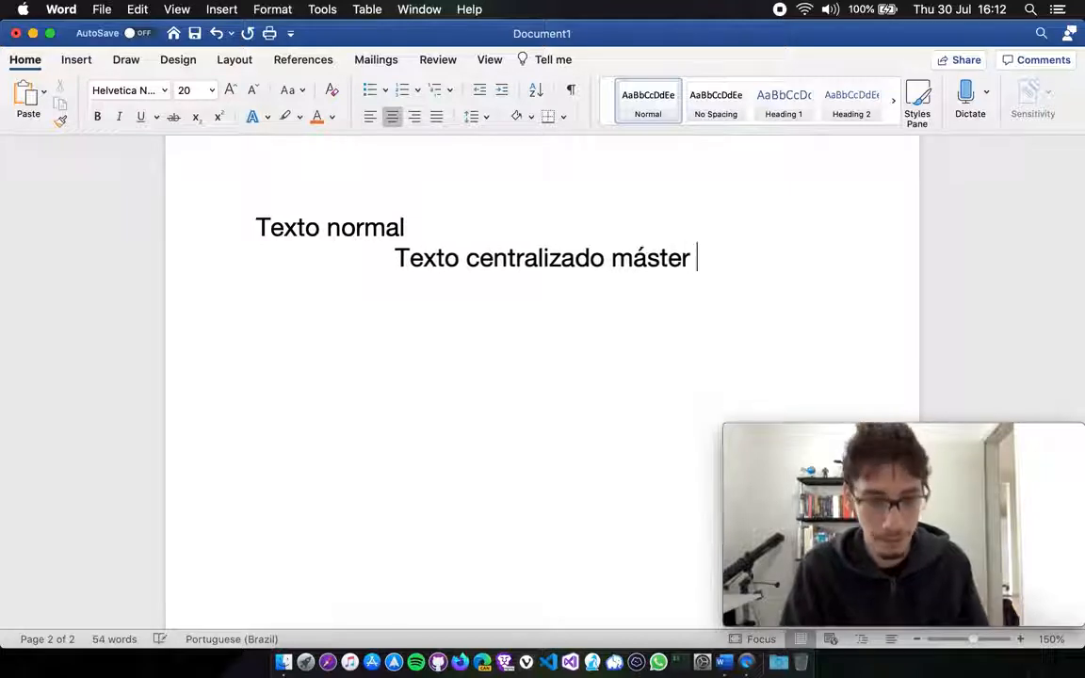
text(blaster)
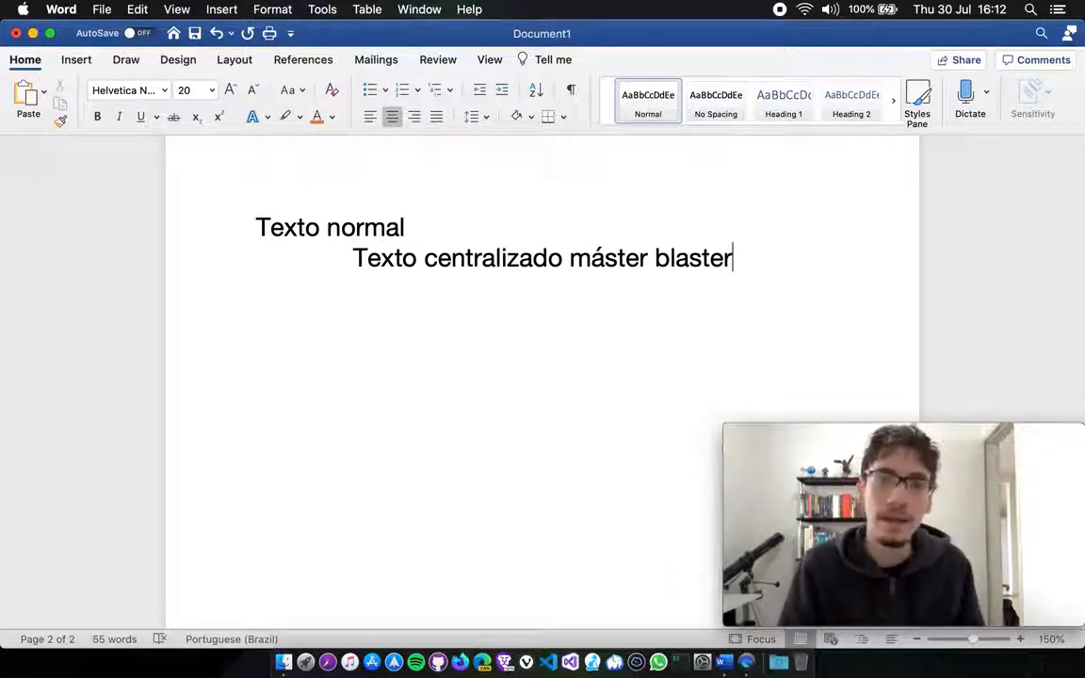
Add centred filler lines 'sfdgsdfg' and 'sdfgsdfgsdfgdsfgdsfg', then begin left-aligned 'Super texto alinhado à direita'.
key(Return)
text(s)
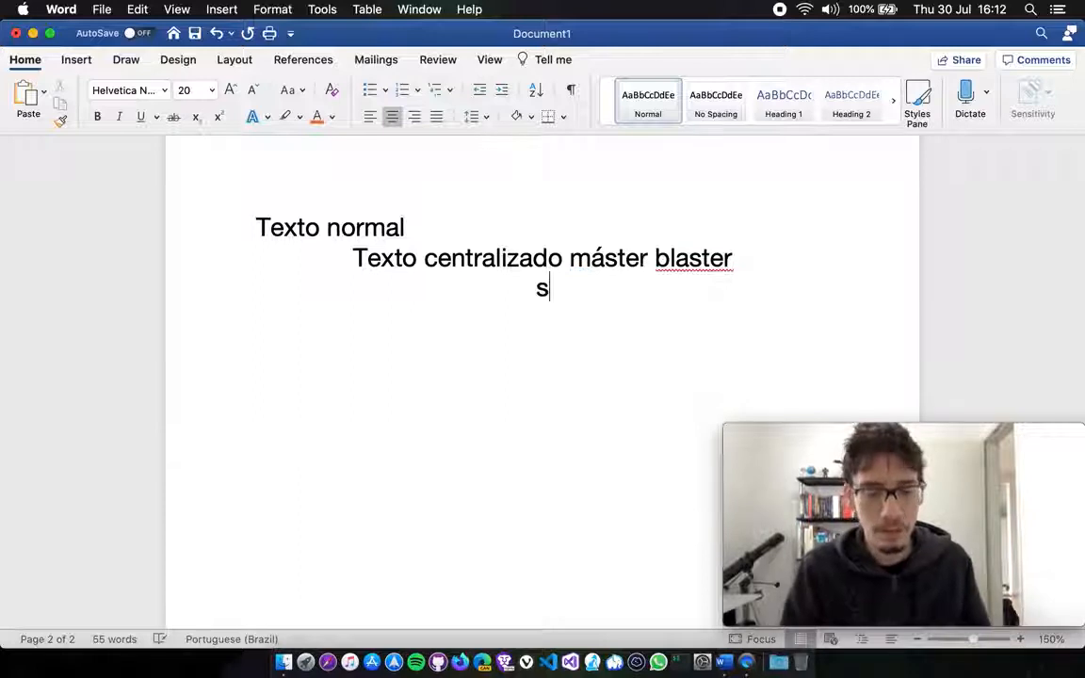
text(fdgsdfg)
key(Return)
text(sdfgsdfgsdfgdsfg)
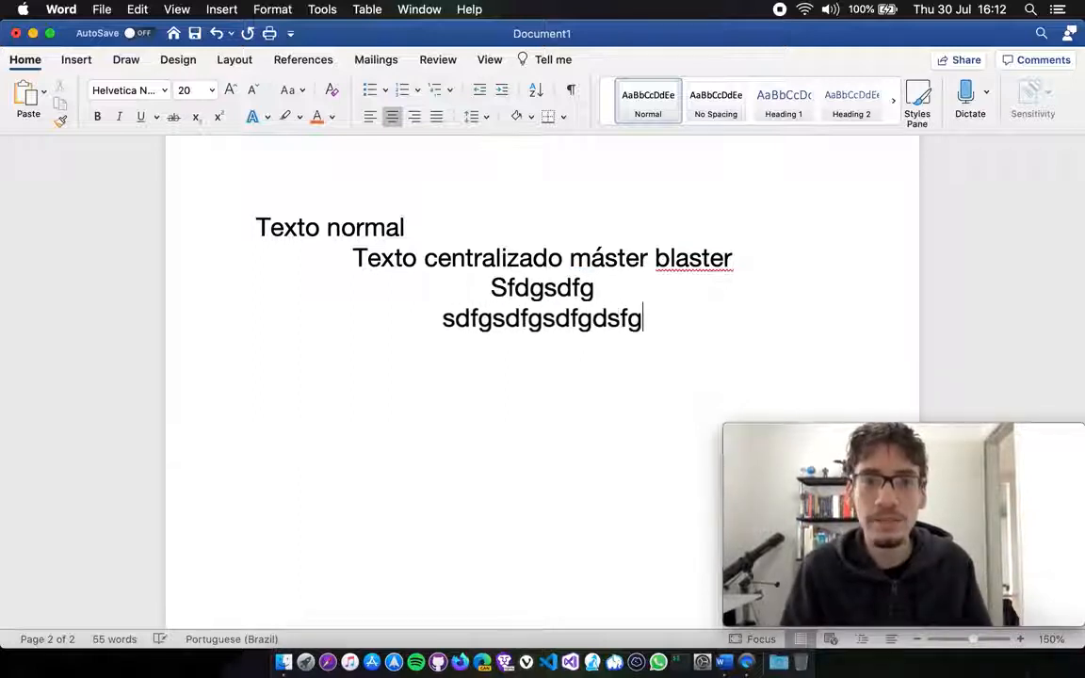
text(dsfg)
key(Return)
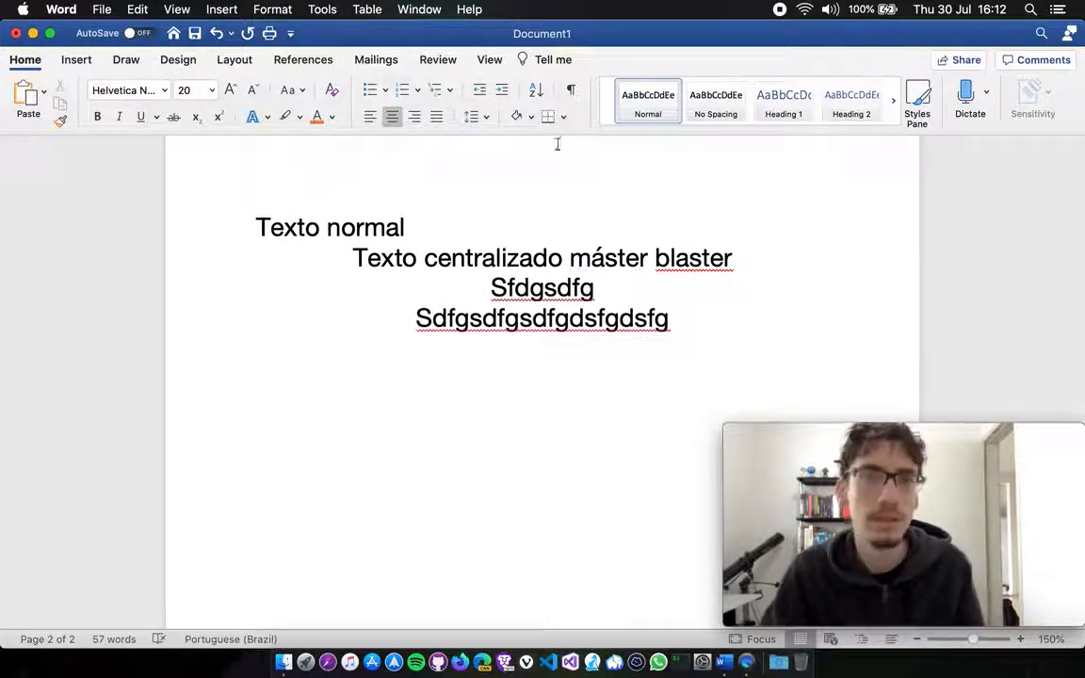
click(371, 117)
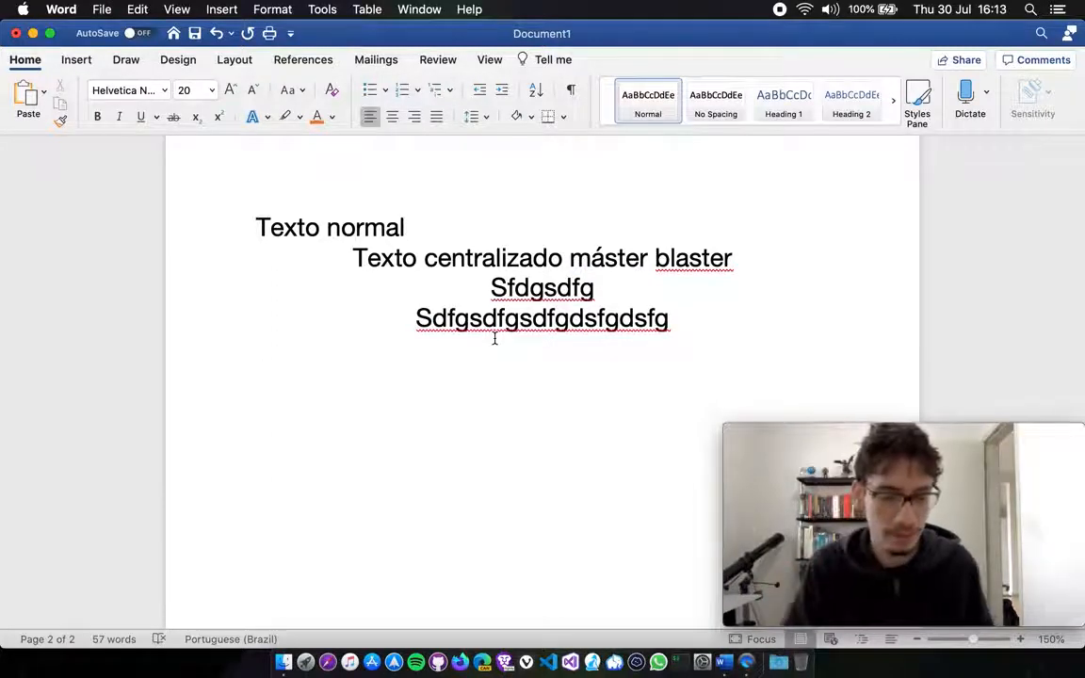
text(Super texto ali)
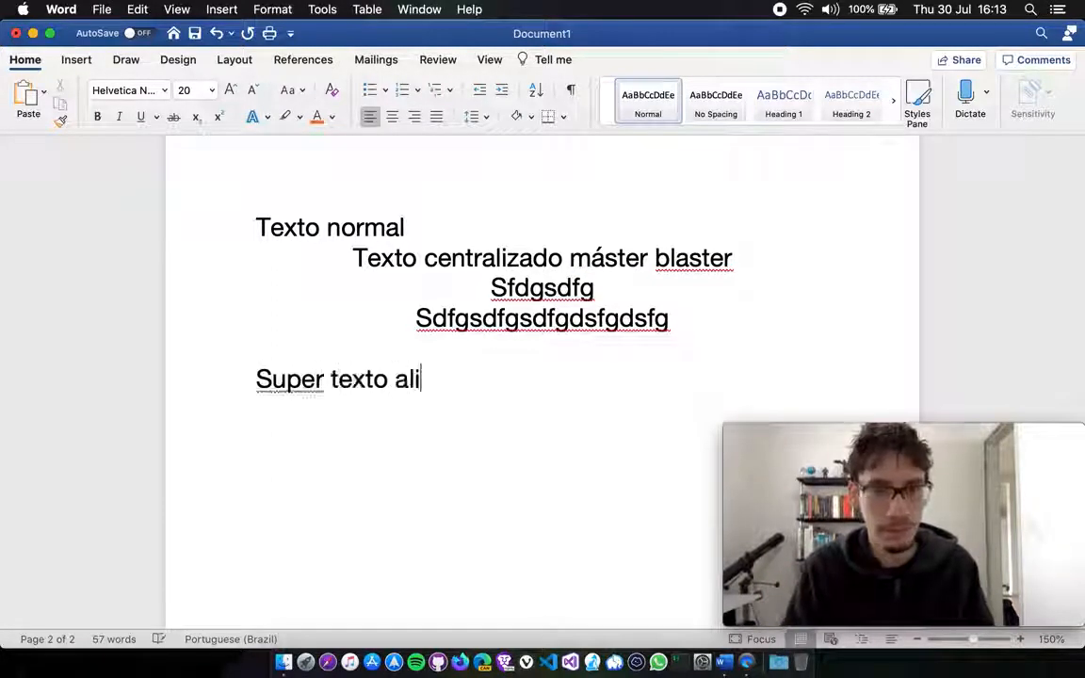
text(nhado à direita)
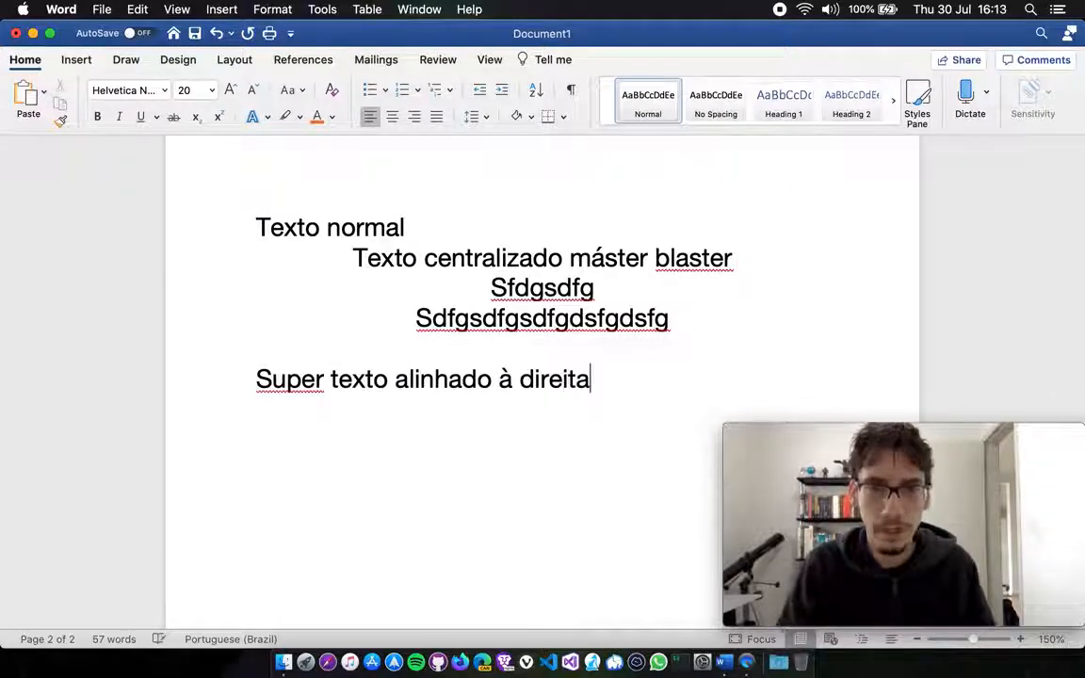
Right-align 'Super texto alinhado à direita', then delete everything from 'Texto centralizado' through that line.
triple_click(499, 376)
scroll(507, 330, down, 2)
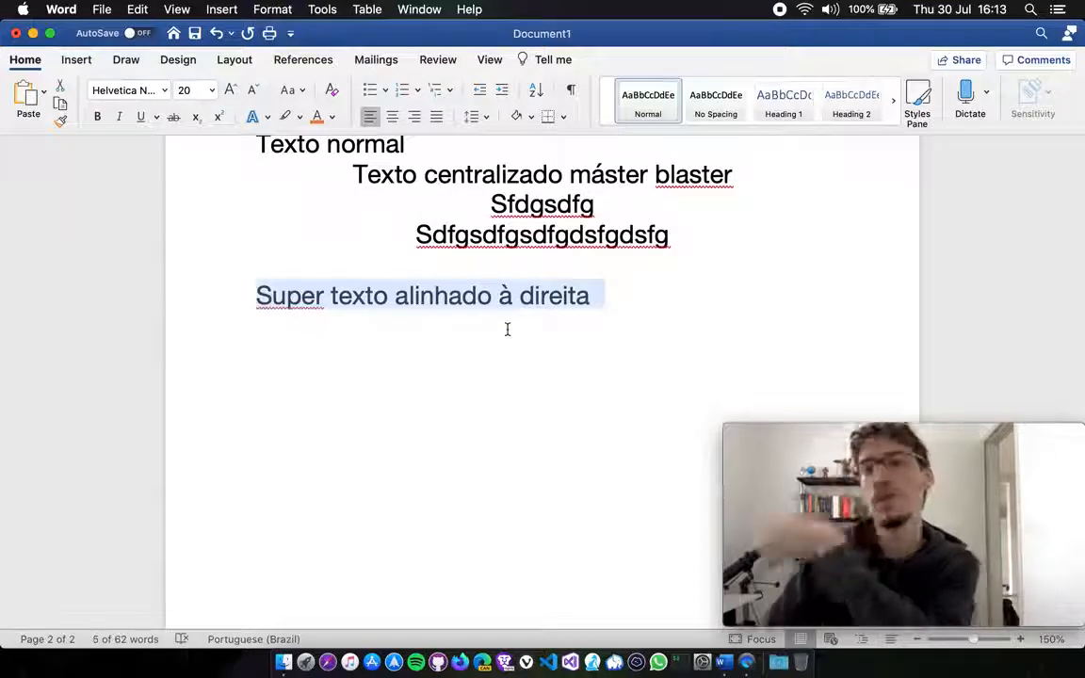
click(416, 120)
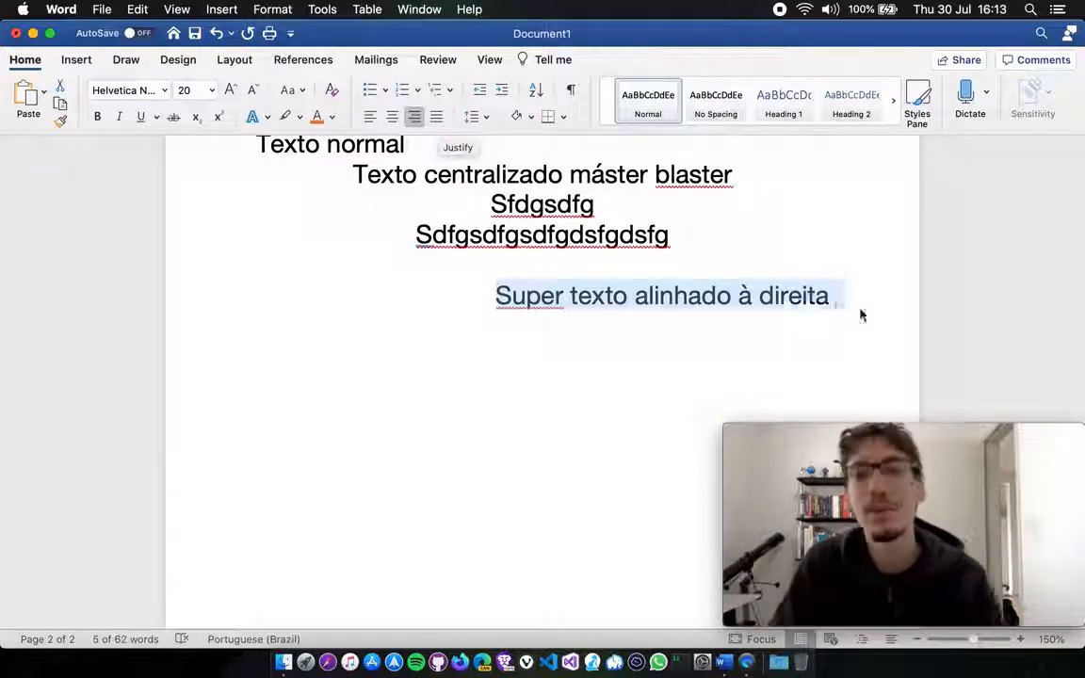
drag(860, 297, 411, 176)
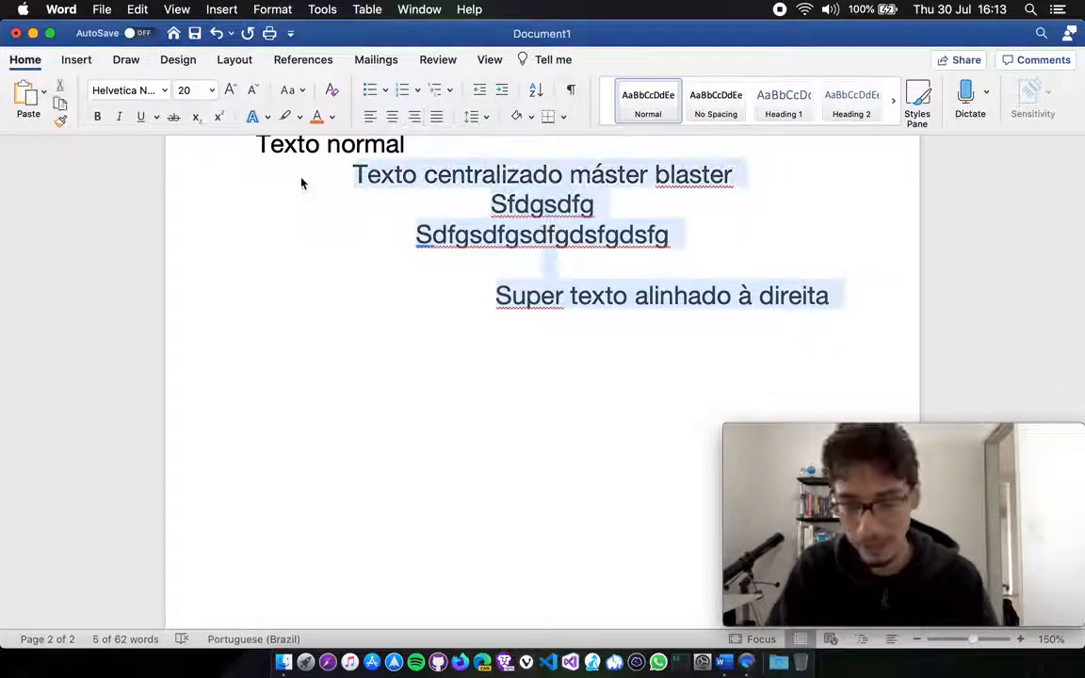
key(BackSpace)
key(BackSpace)
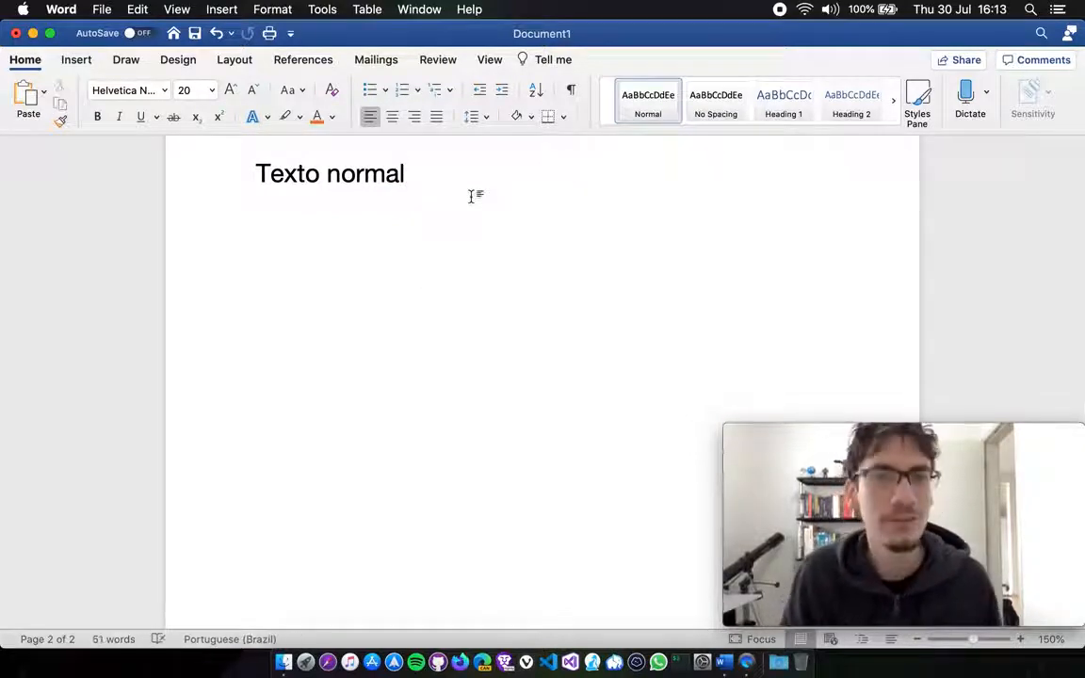
In Firefox Nightly, search Wikipedia for 'Sol' and switch to the Portuguese (pt) article.
click(464, 666)
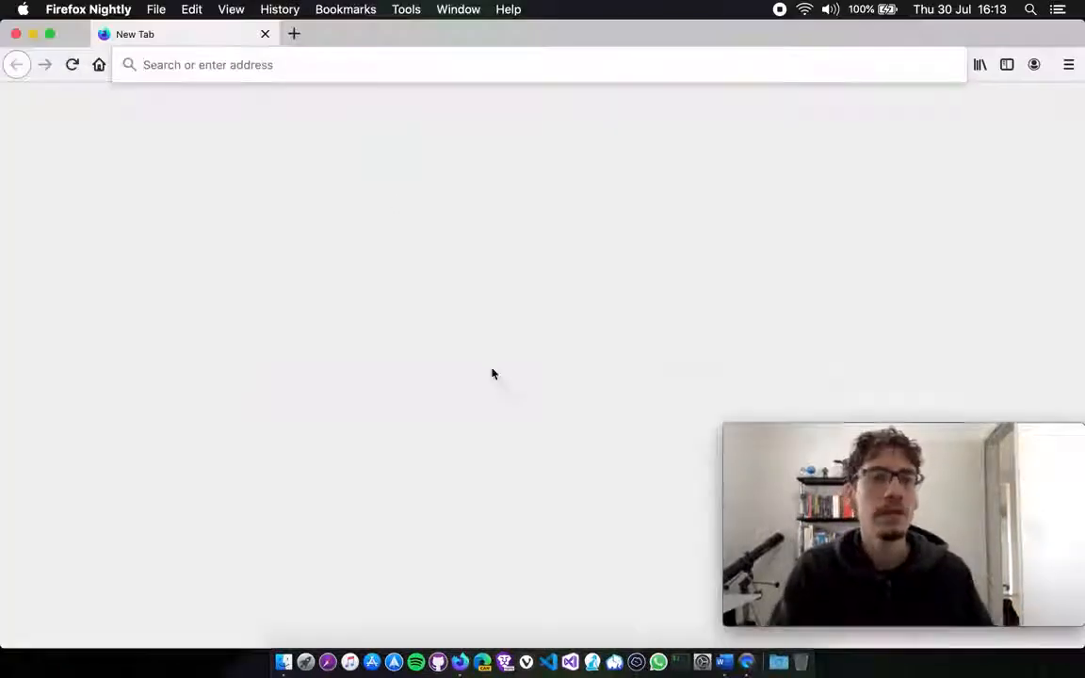
text(@wikipedia)
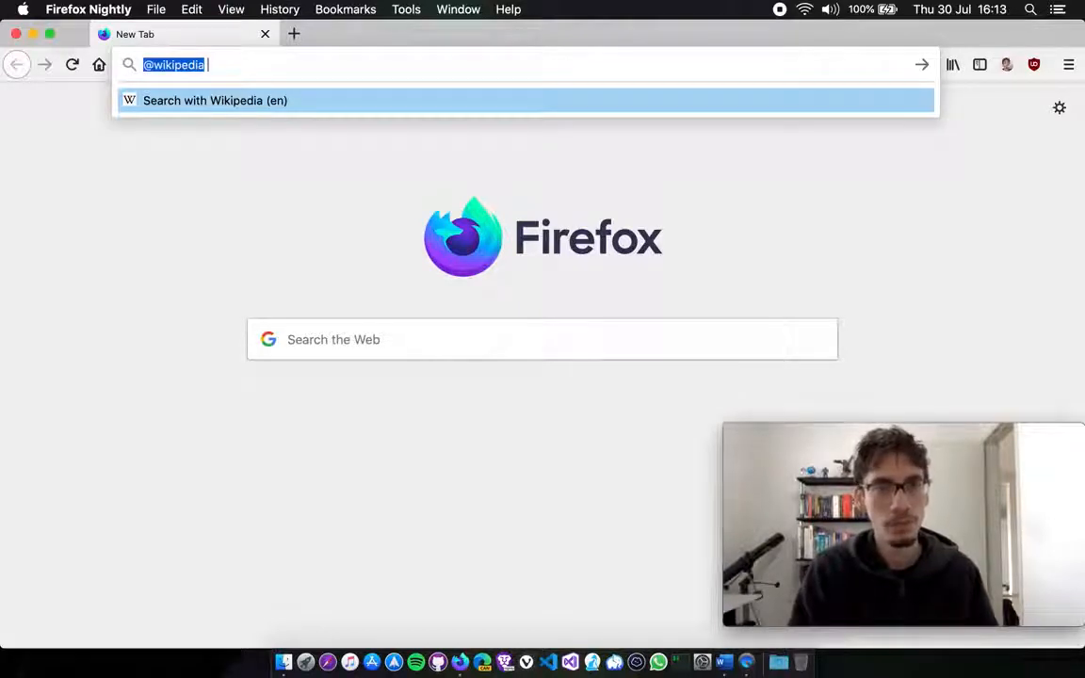
text(Sol)
key(Return)
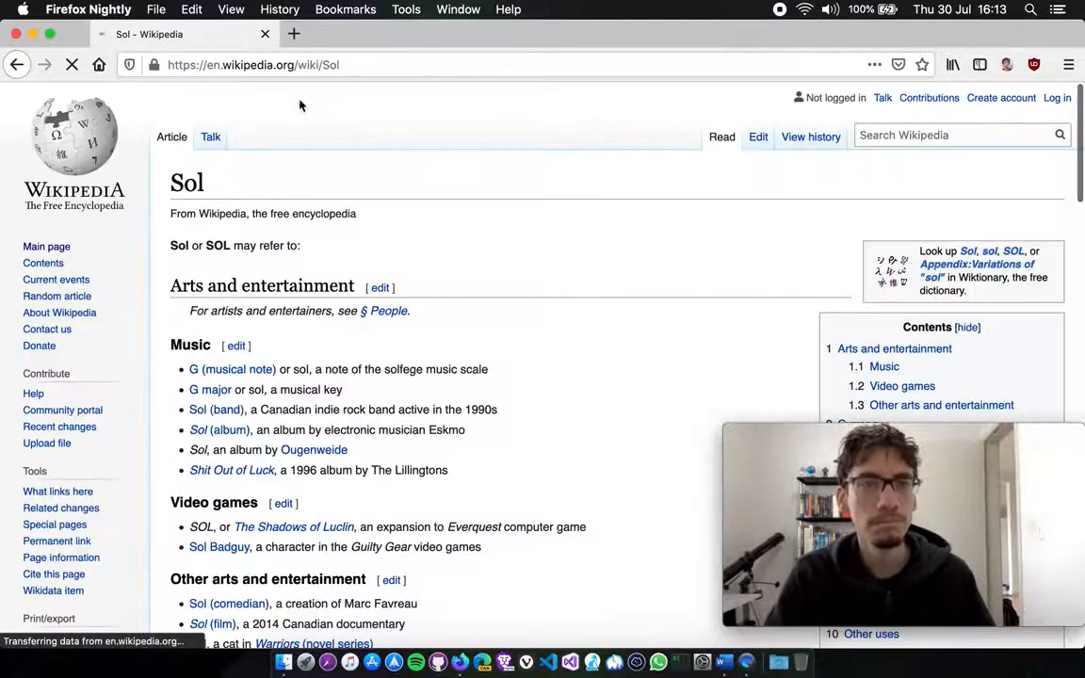
double_click(213, 65)
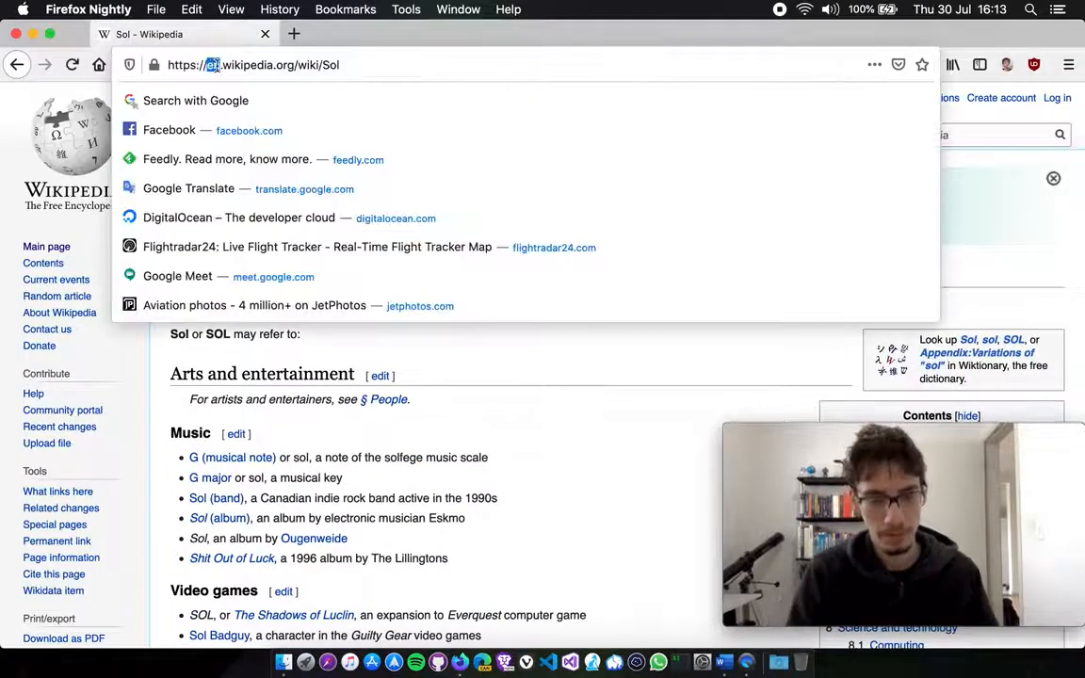
text(pt)
key(Return)
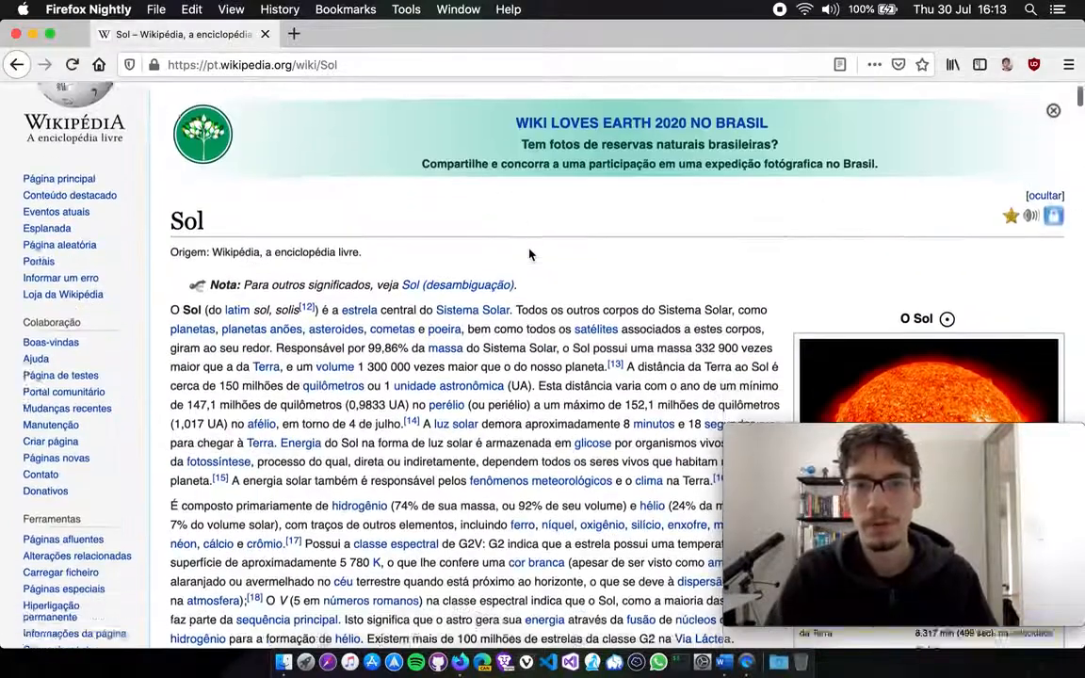
Select the article's opening paragraph and switch back to Word.
scroll(530, 251, down, 3)
scroll(530, 250, down, 5)
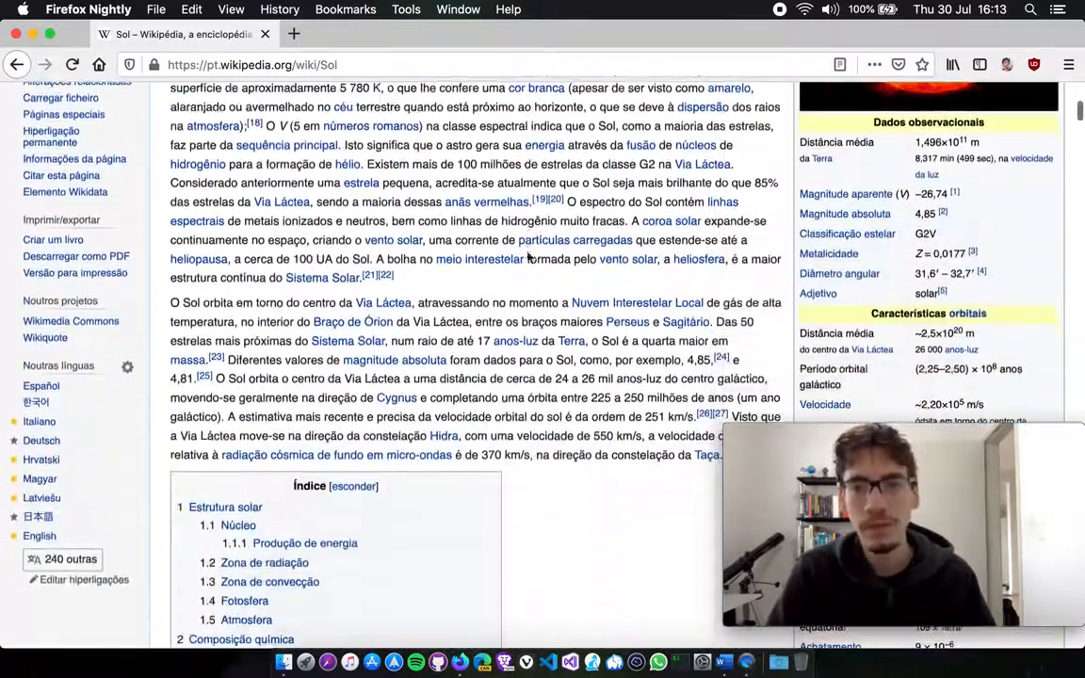
scroll(531, 257, up, 3)
scroll(529, 257, up, 3)
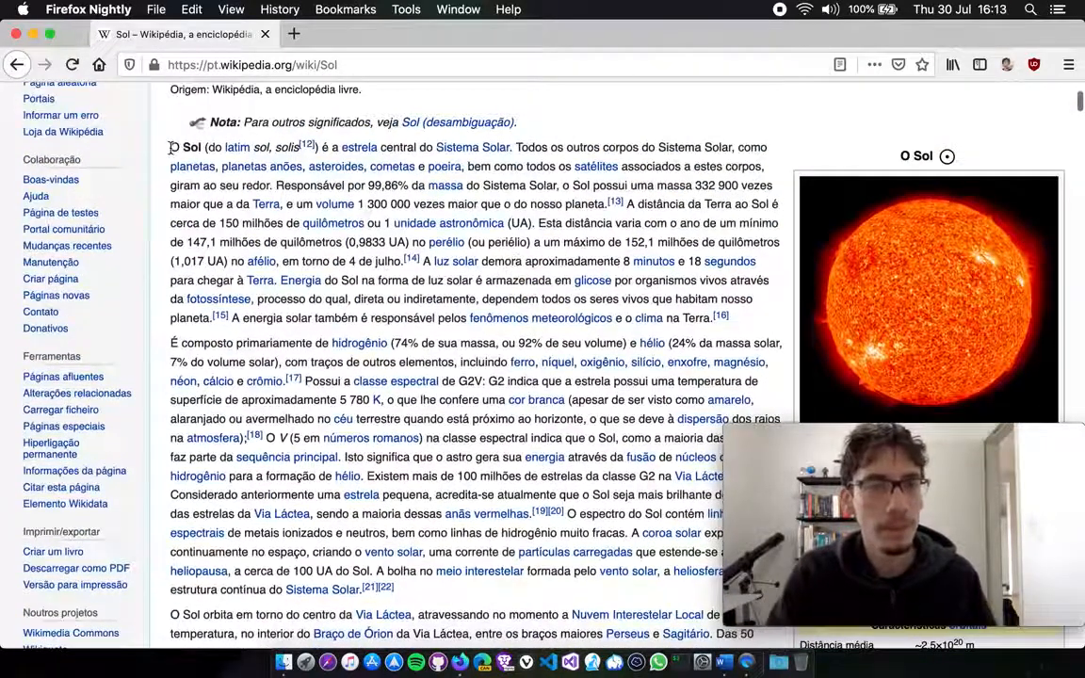
drag(155, 135, 727, 334)
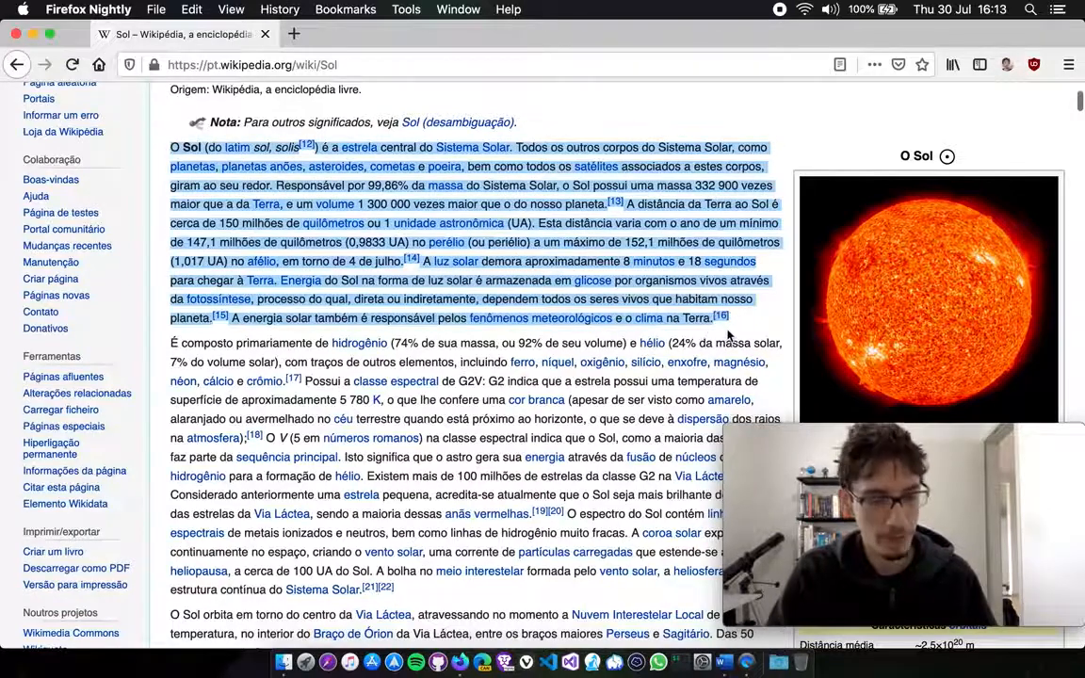
key(super+Tab)
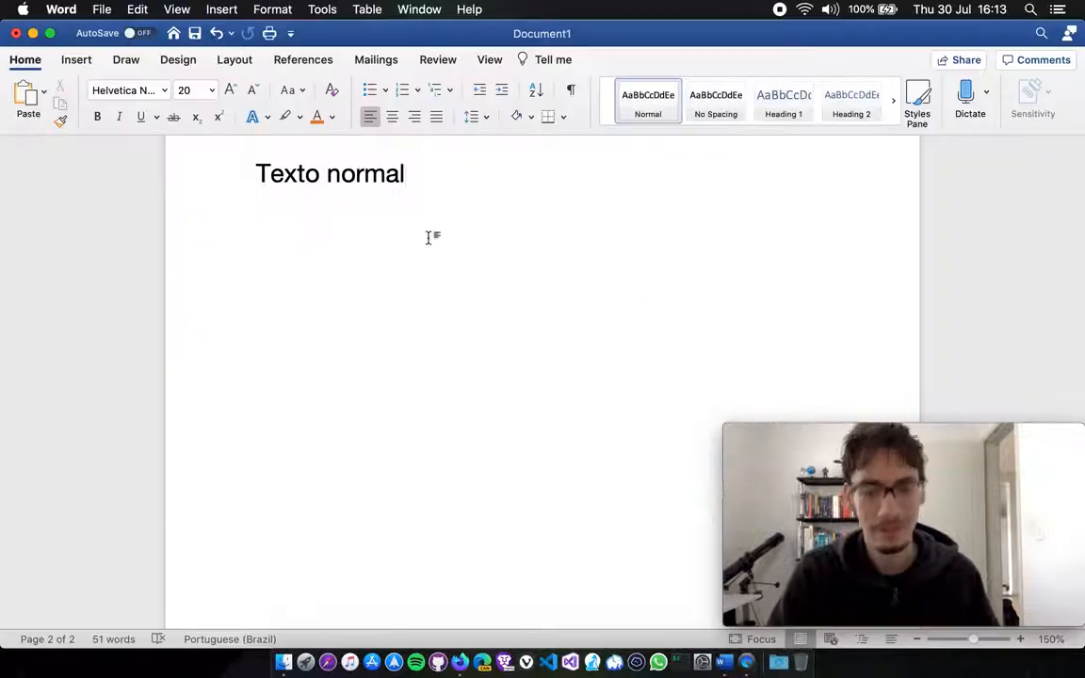
Paste the Sun paragraph as plain text on a new line below 'Texto normal'.
key(Return)
click(43, 91)
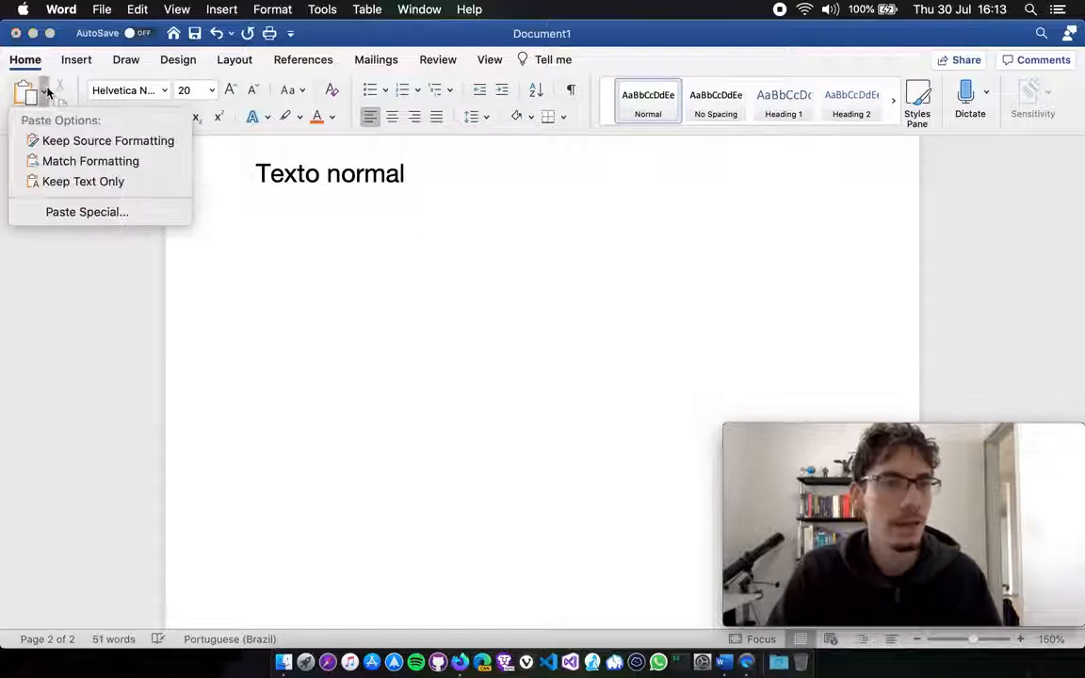
click(98, 182)
scroll(429, 245, up, 2)
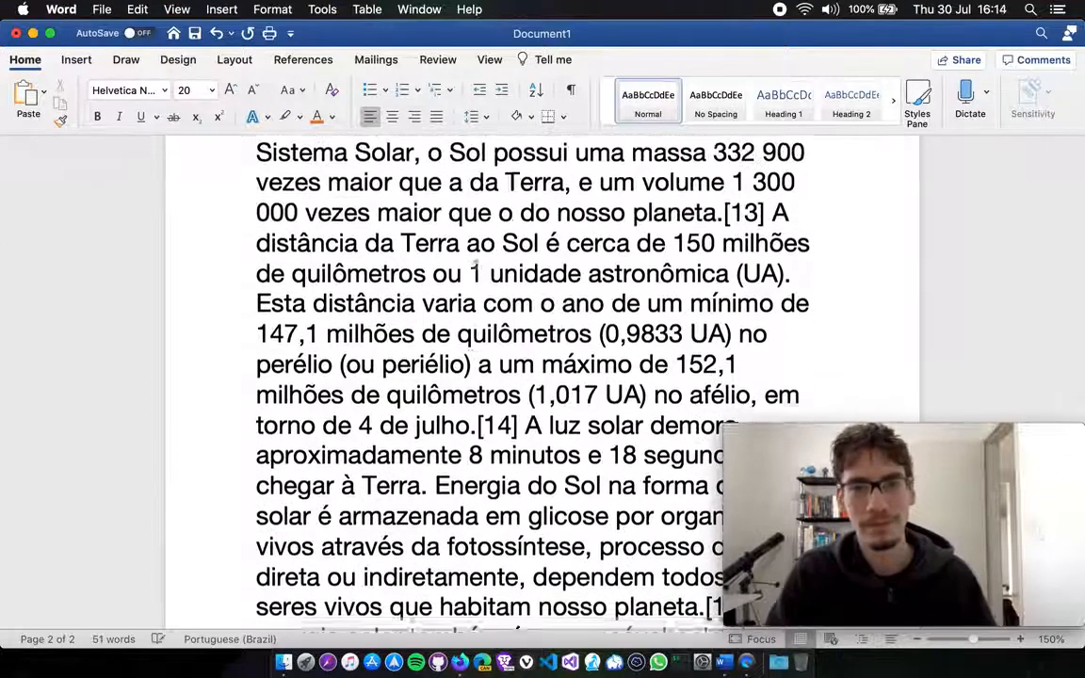
scroll(473, 268, down, 5)
scroll(473, 268, up, 10)
Set the pasted paragraph's font size to 12 pt.
triple_click(262, 310)
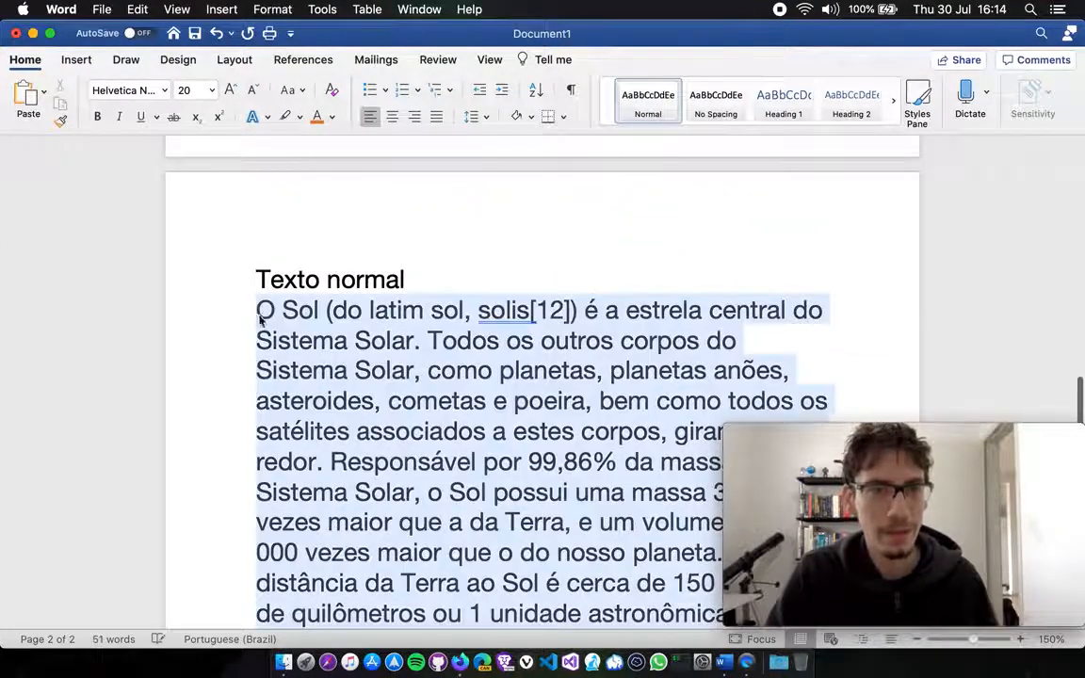
click(212, 91)
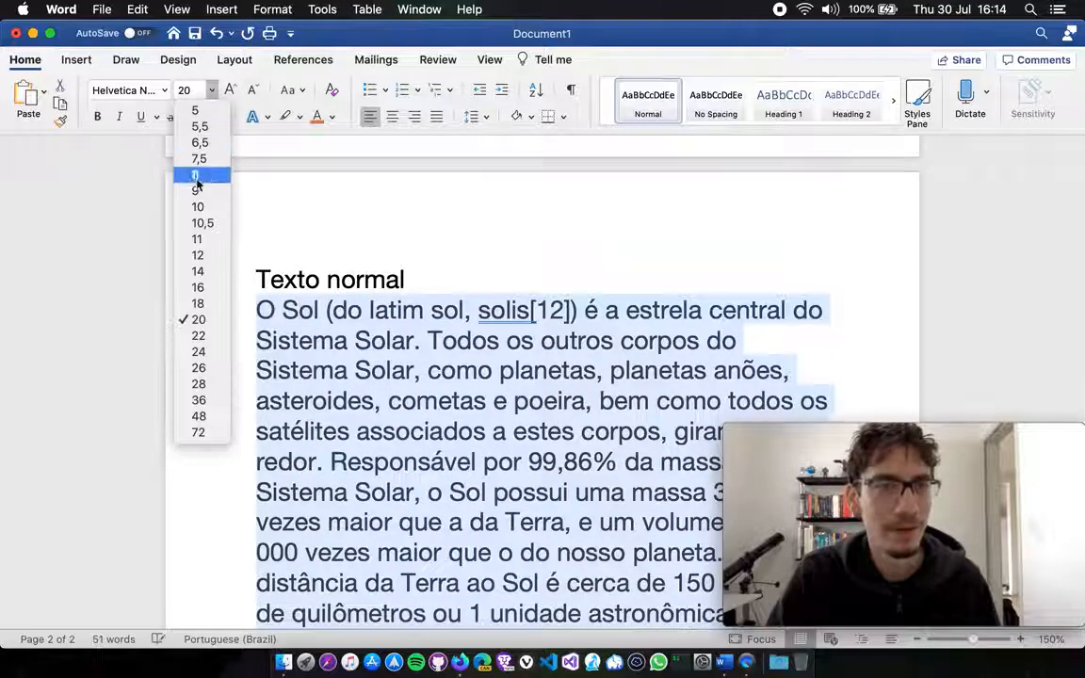
click(198, 255)
click(519, 363)
scroll(565, 395, down, 2)
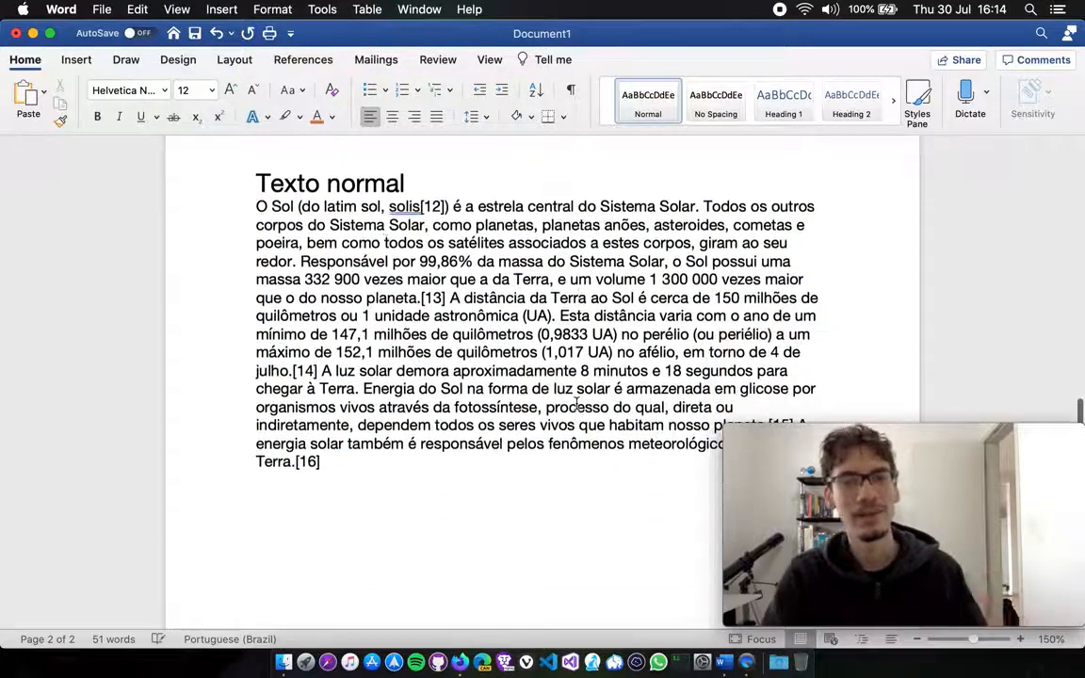
Replace the 'Texto normal' heading with 'Sol' and make it bold and underlined.
triple_click(440, 182)
text(Sol)
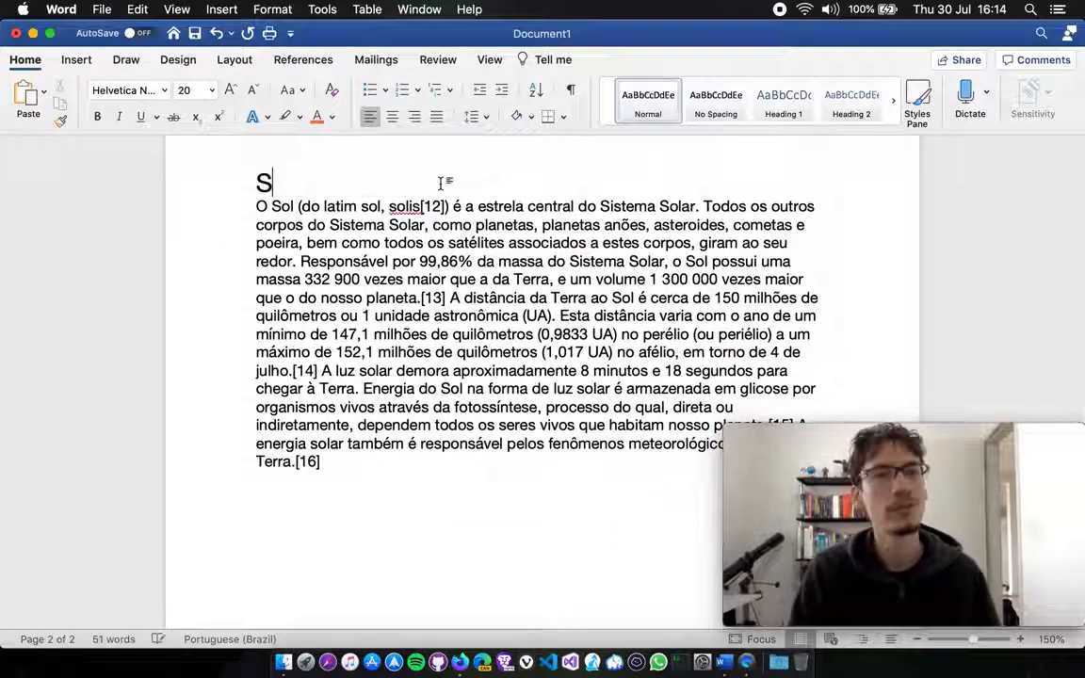
key(Return)
triple_click(441, 184)
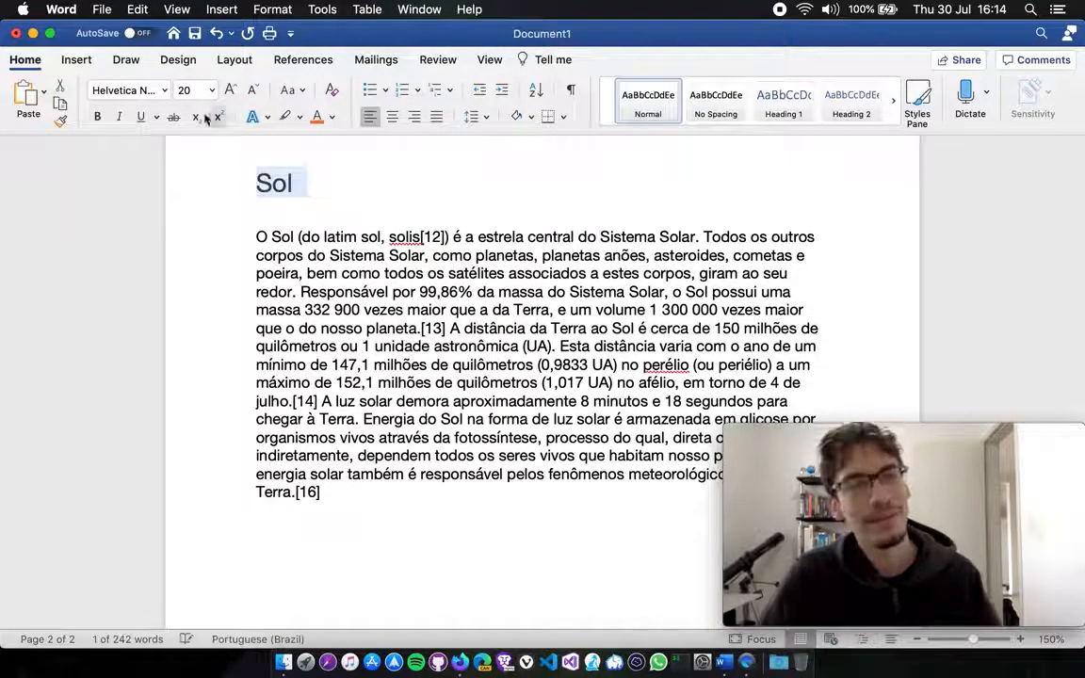
click(98, 117)
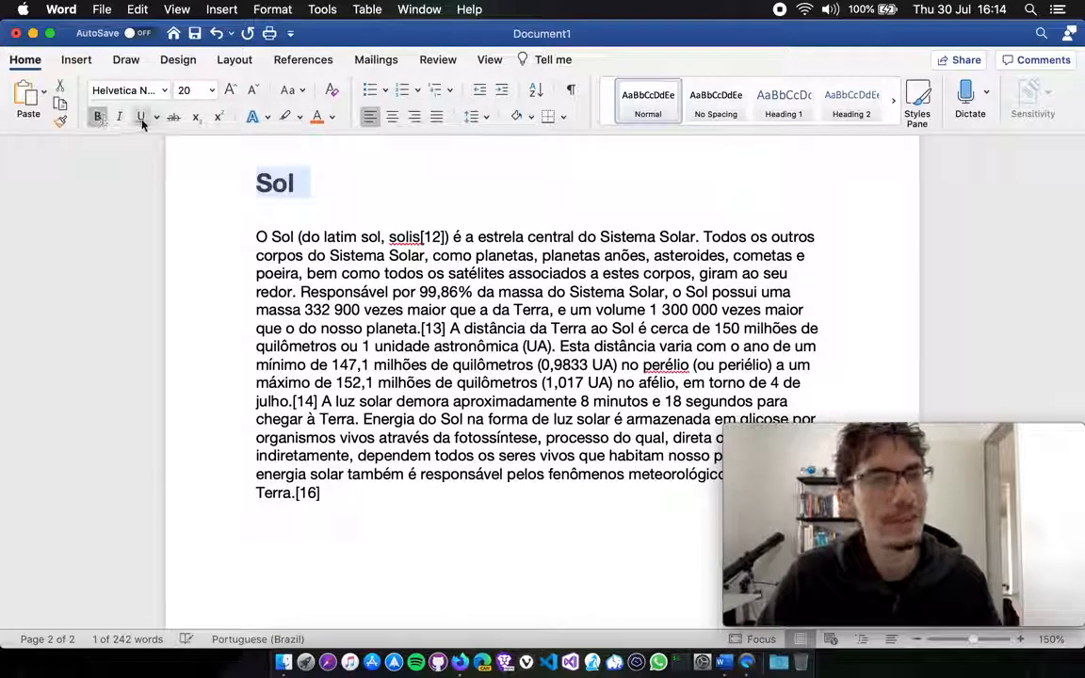
click(141, 118)
click(345, 506)
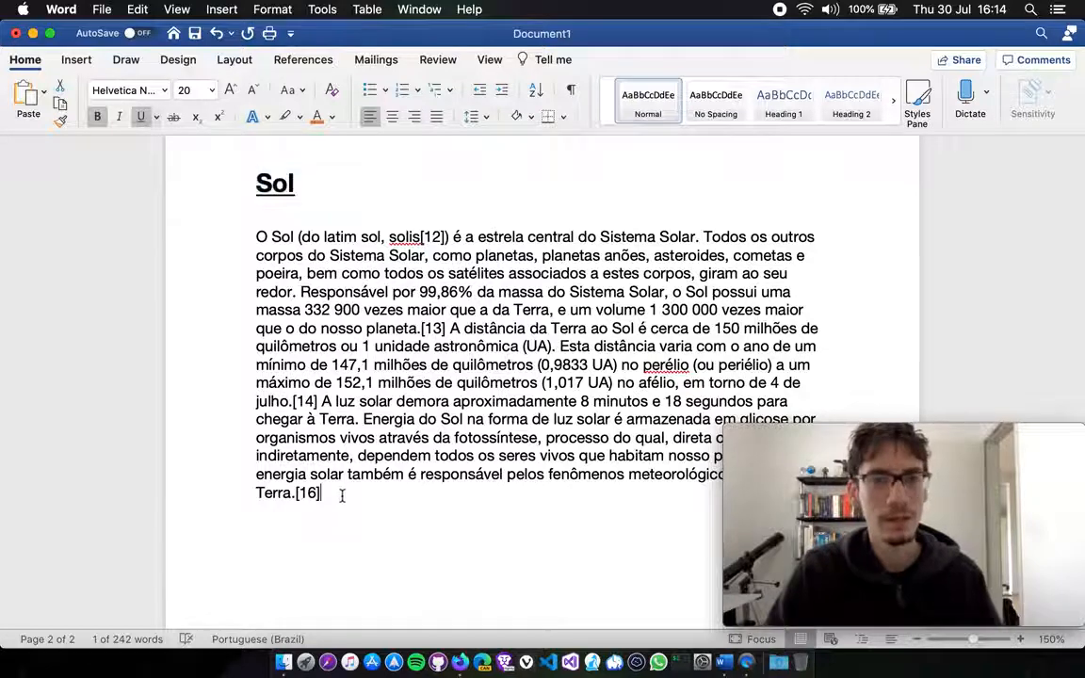
scroll(344, 499, down, 2)
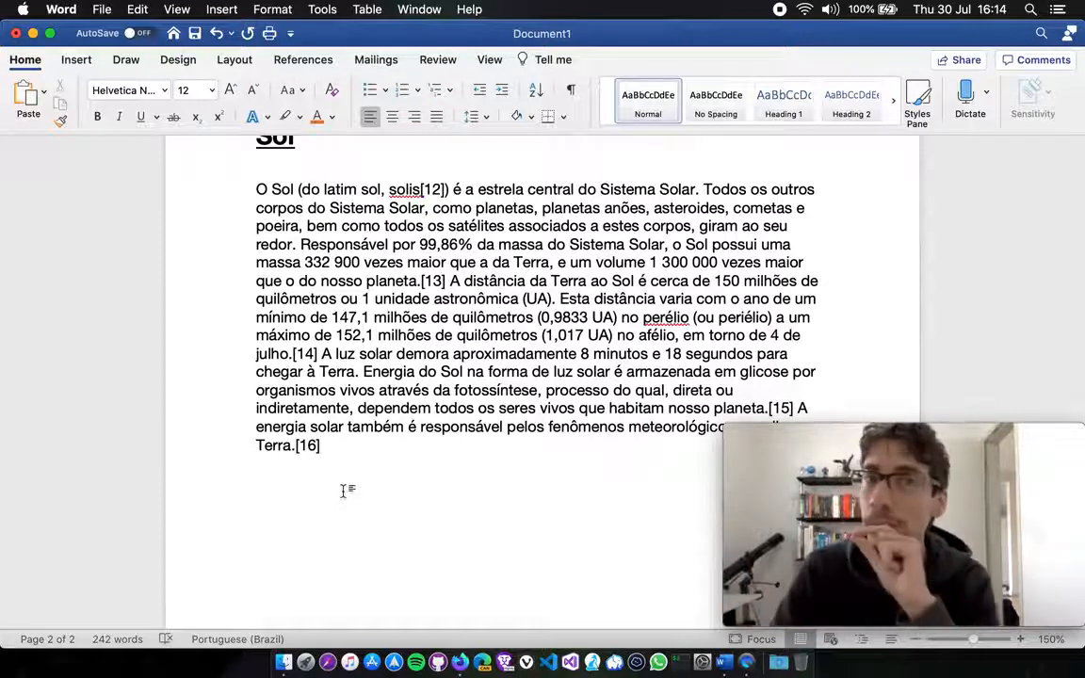
click(817, 196)
click(807, 208)
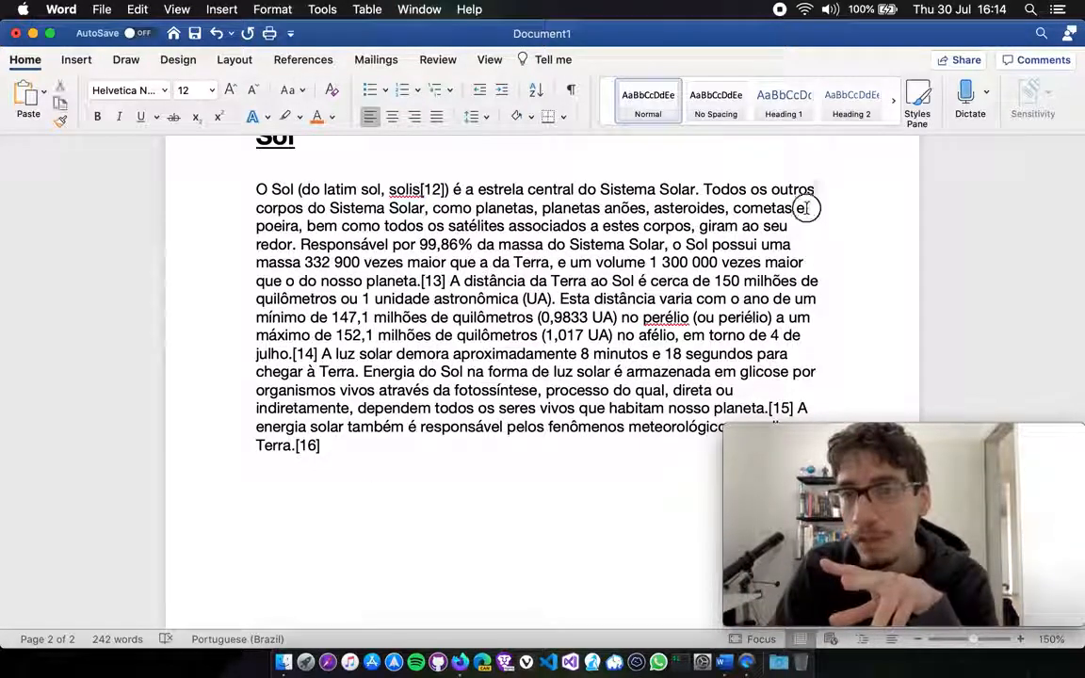
drag(806, 208, 869, 245)
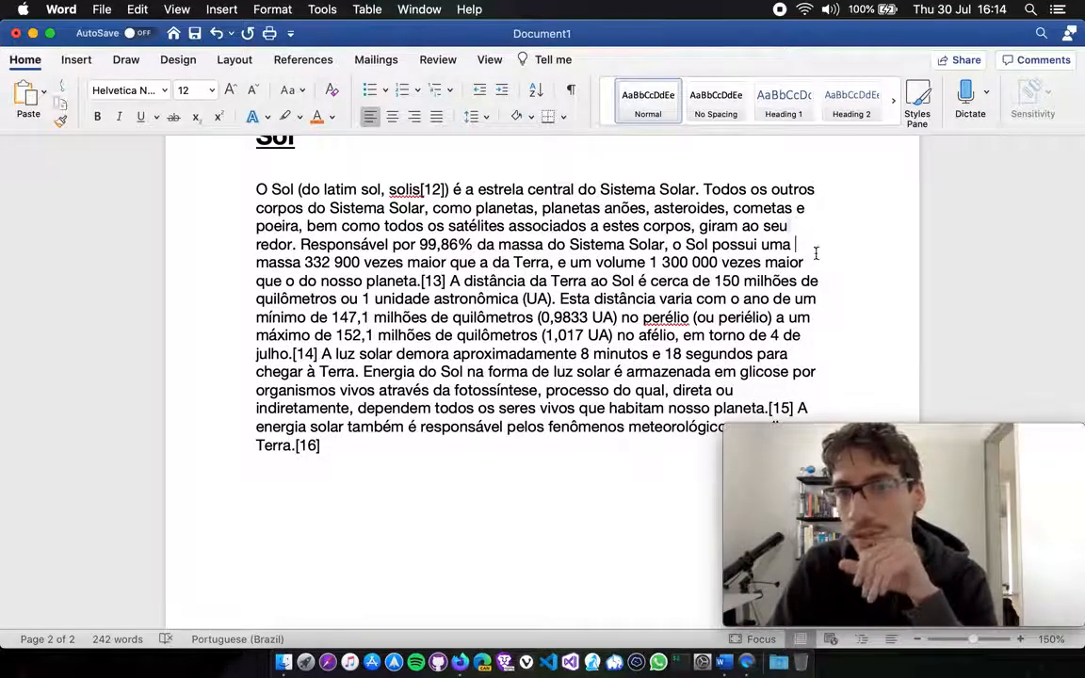
click(302, 226)
key(BackSpace)
key(BackSpace)
key(BackSpace)
key(BackSpace)
key(BackSpace)
key(BackSpace)
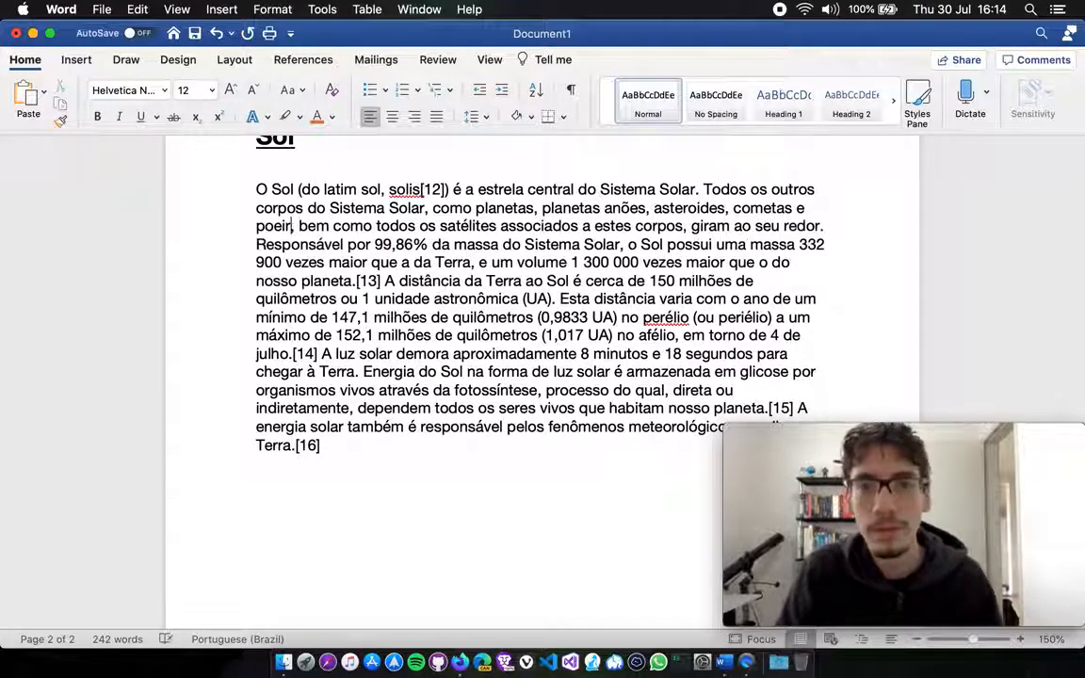
key(BackSpace)
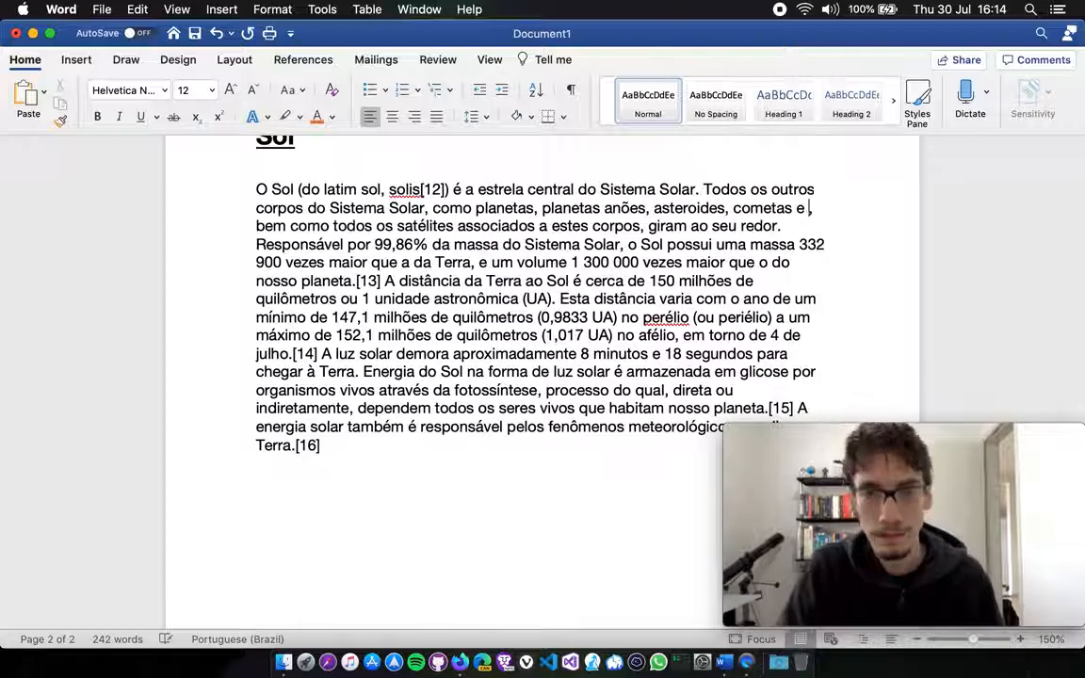
text(po)
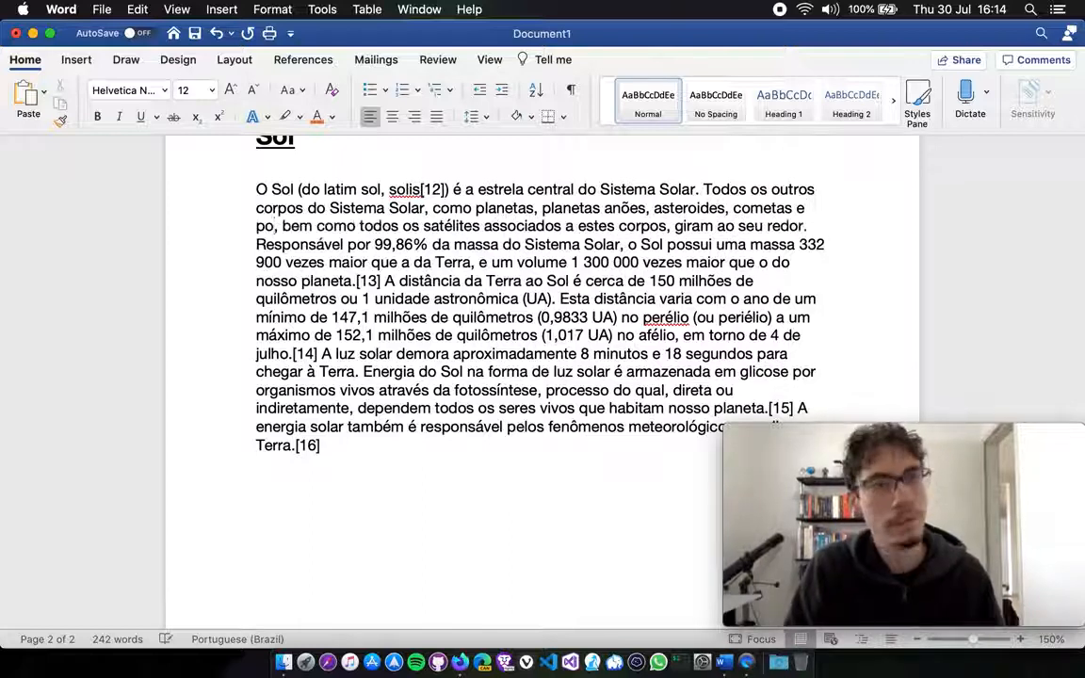
text(eira)
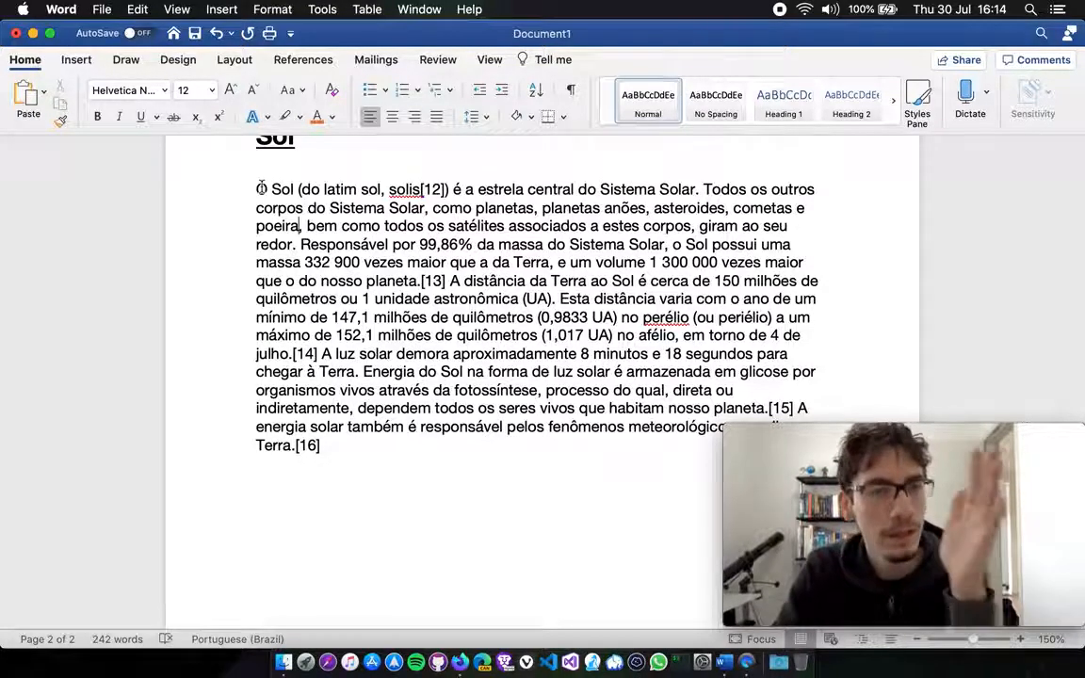
click(258, 189)
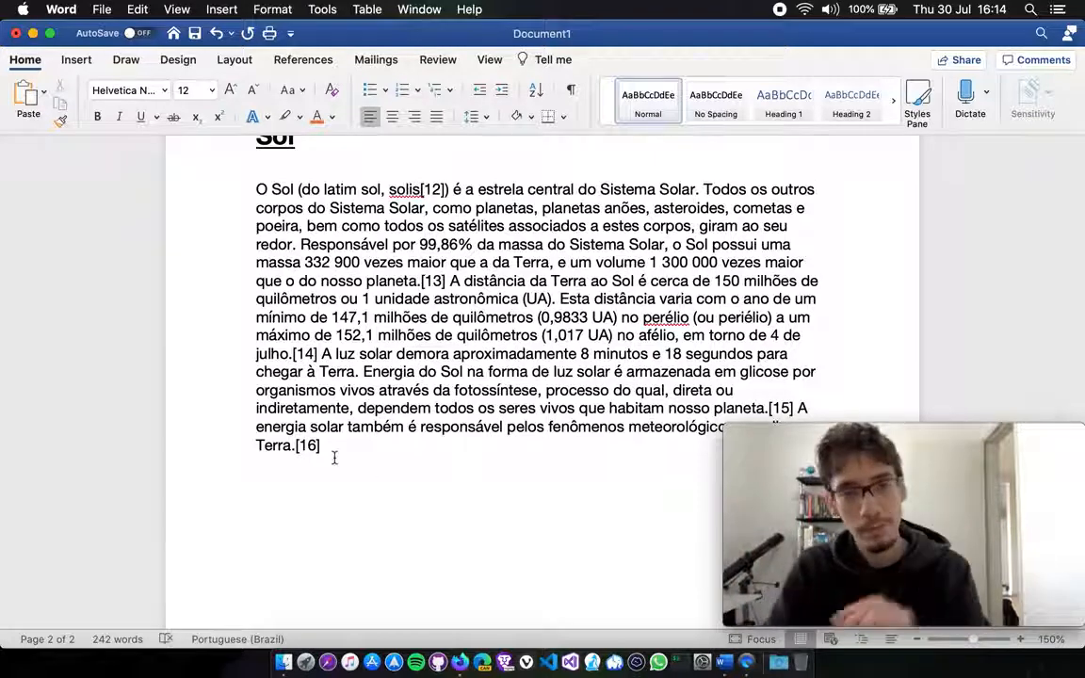
drag(335, 453, 238, 181)
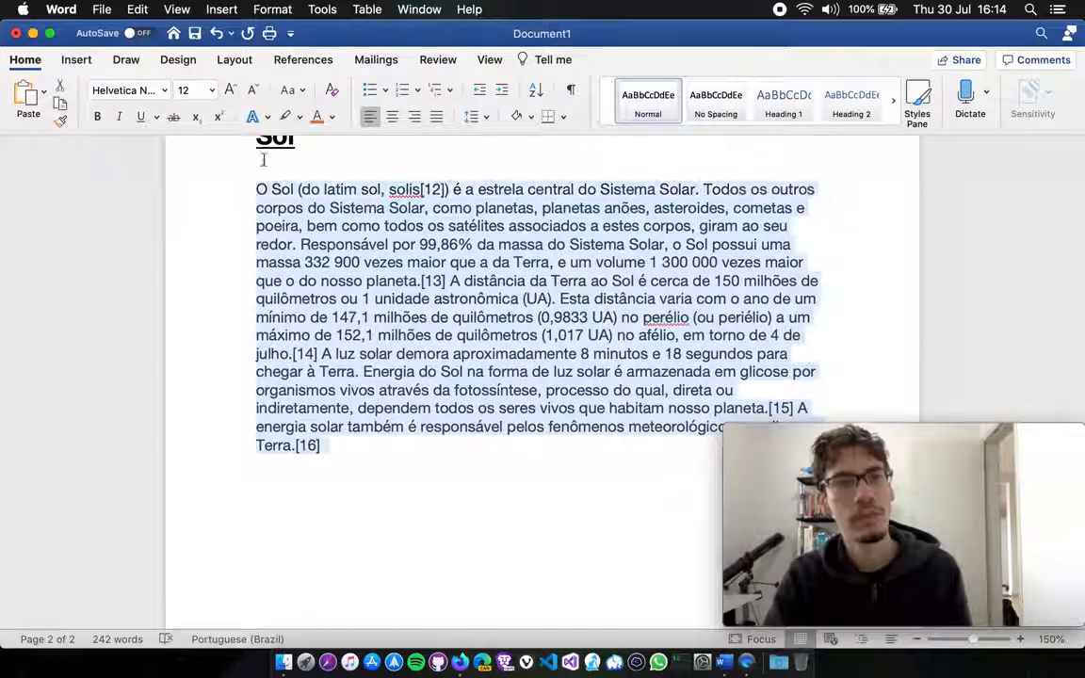
Justify the Sol paragraph with Cmd+J so its lines are flush with both margins.
key(super+j)
click(625, 435)
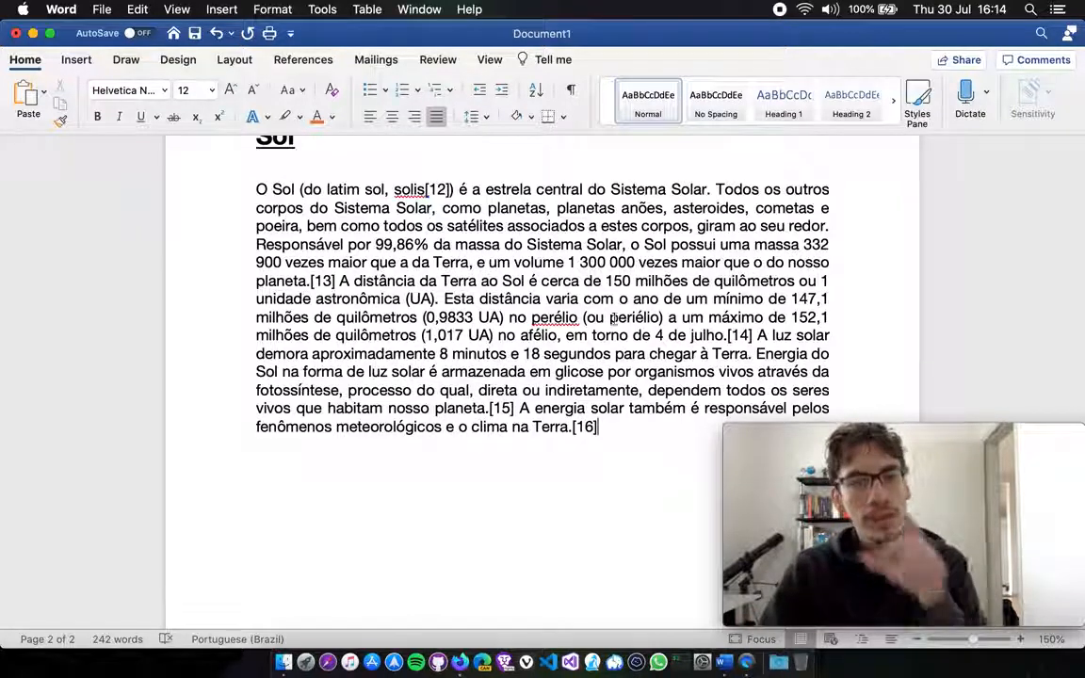
click(583, 191)
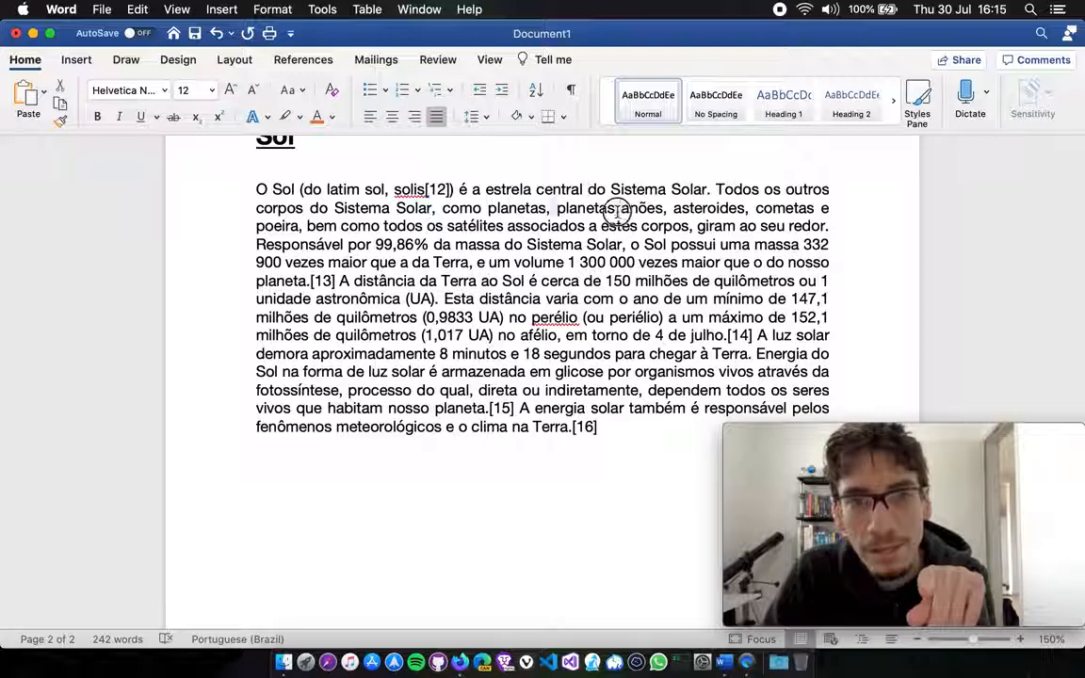
click(557, 208)
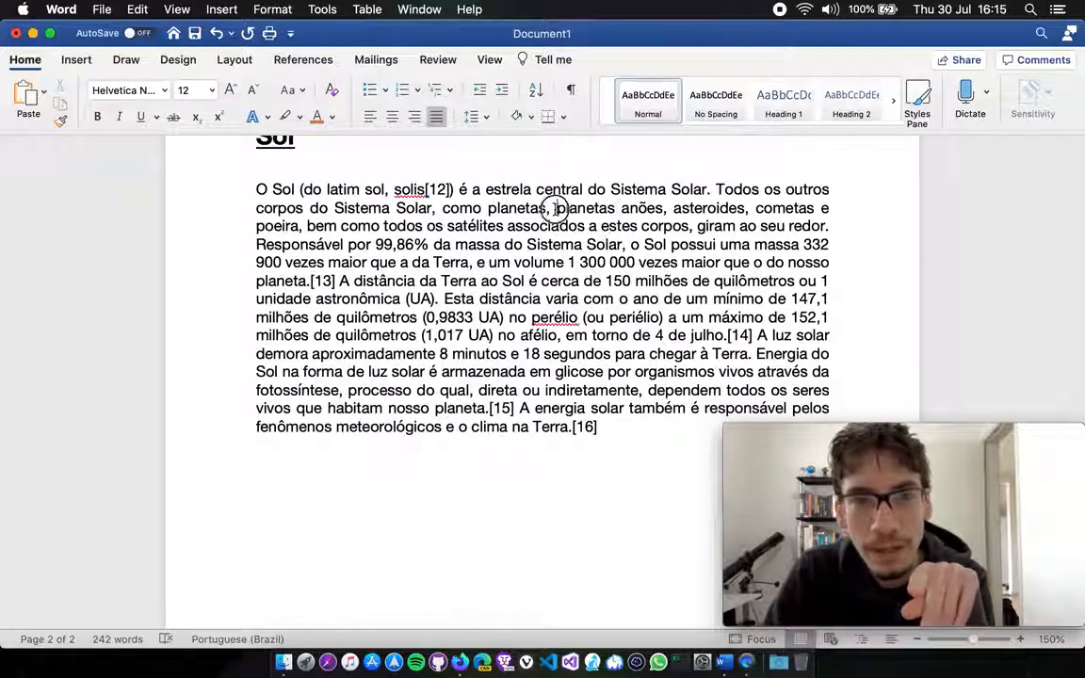
click(600, 232)
click(589, 229)
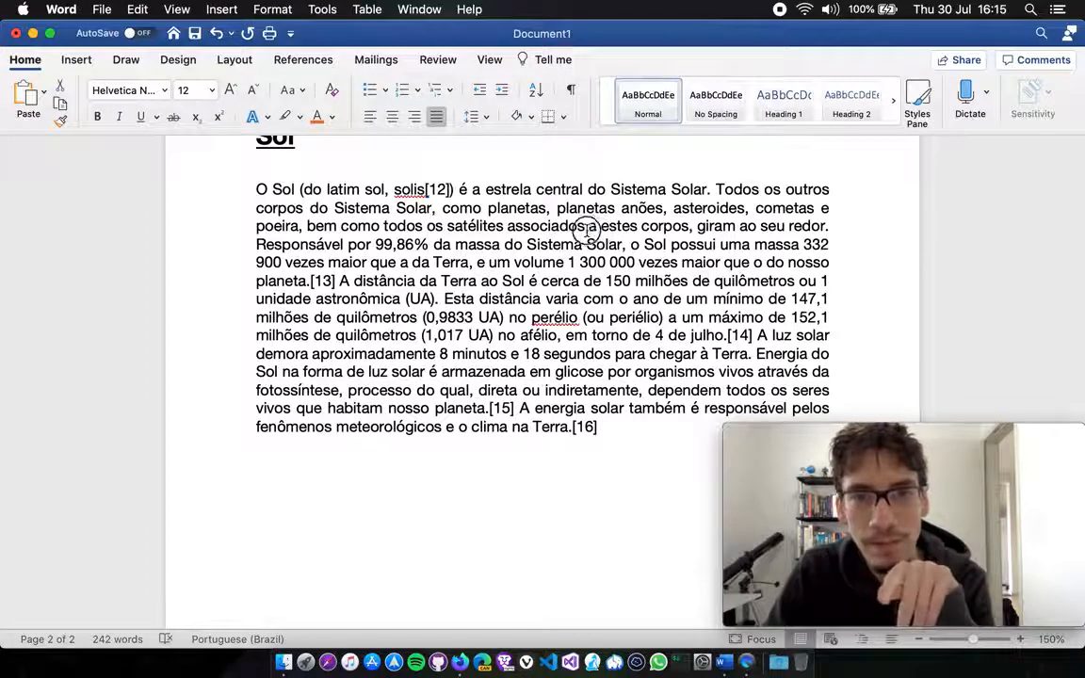
click(552, 215)
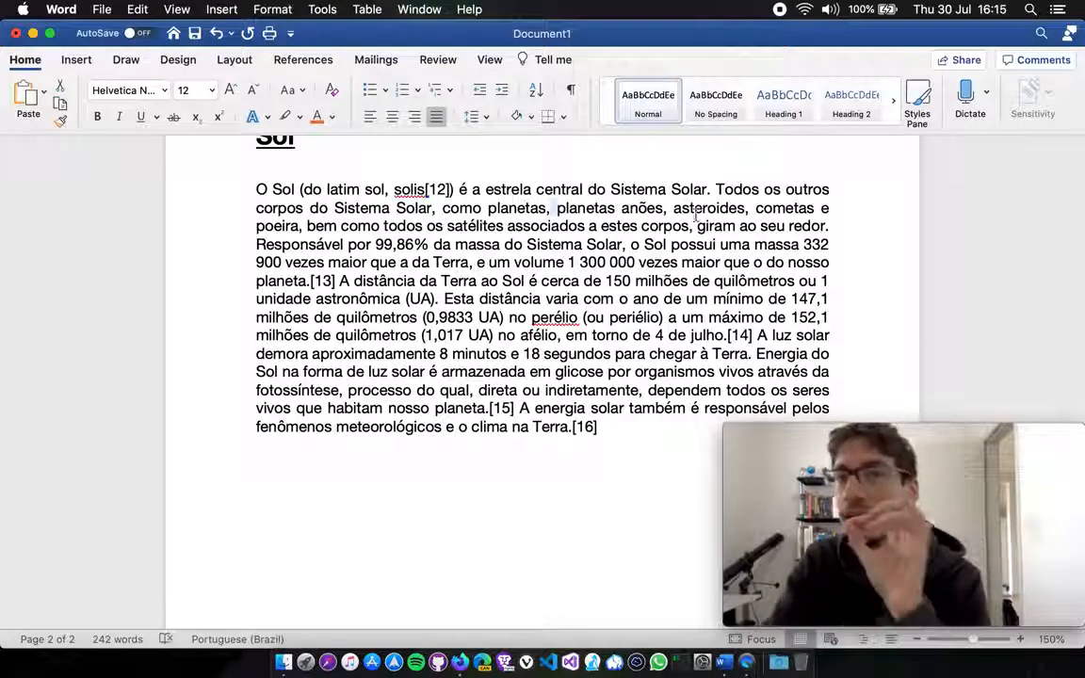
Open the paragraph Styles gallery and close it without applying a style.
click(750, 131)
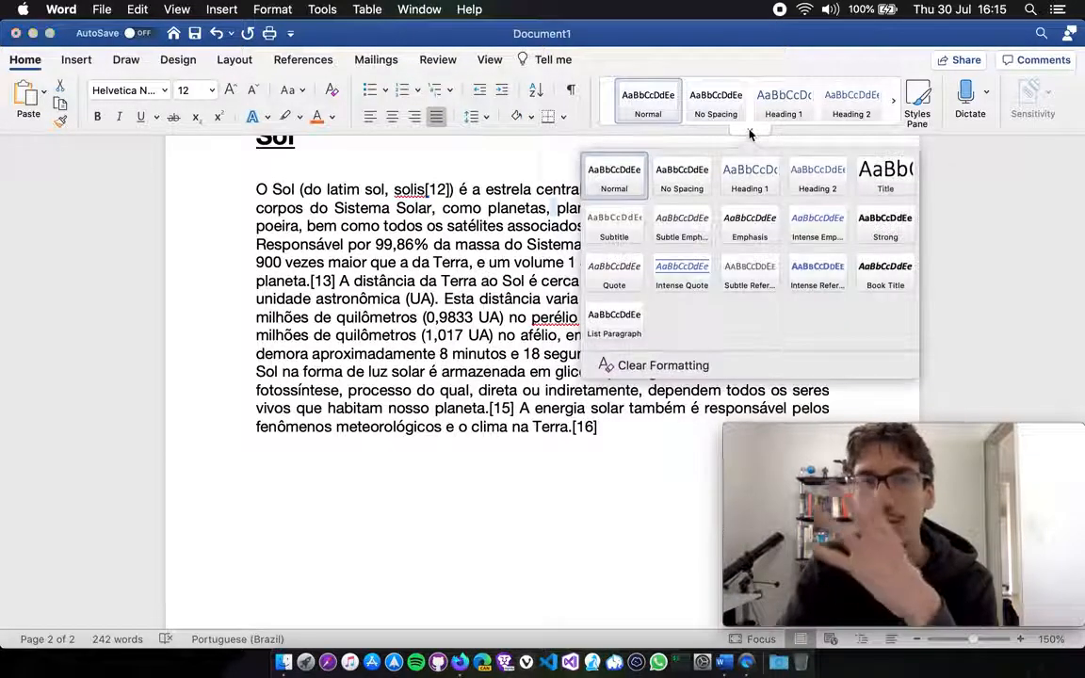
click(518, 251)
click(623, 421)
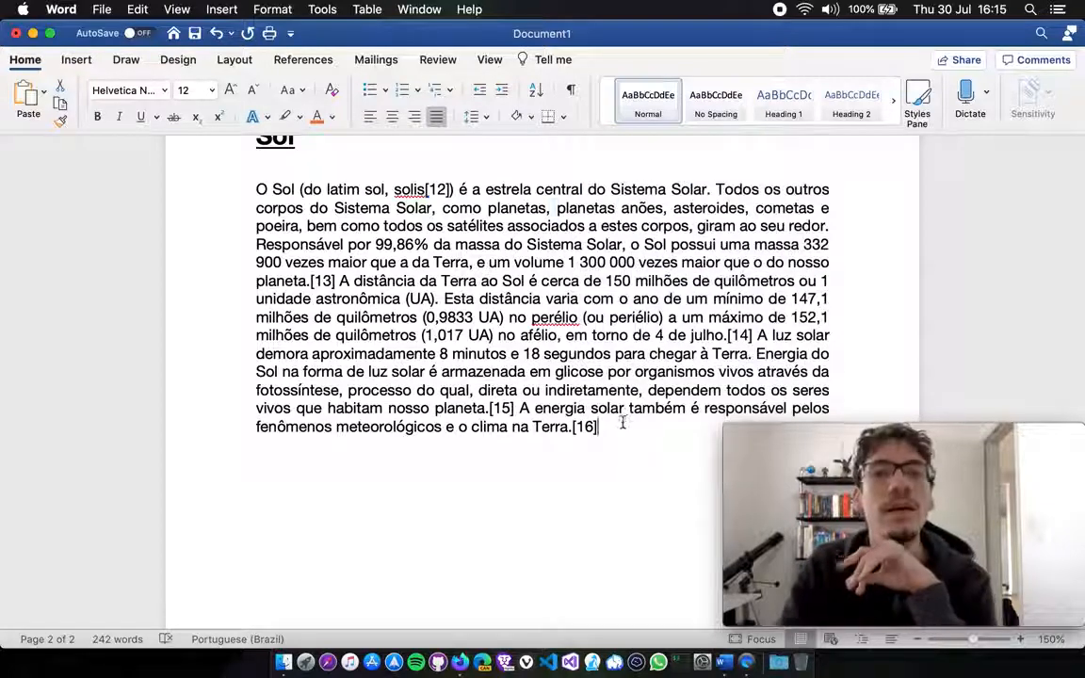